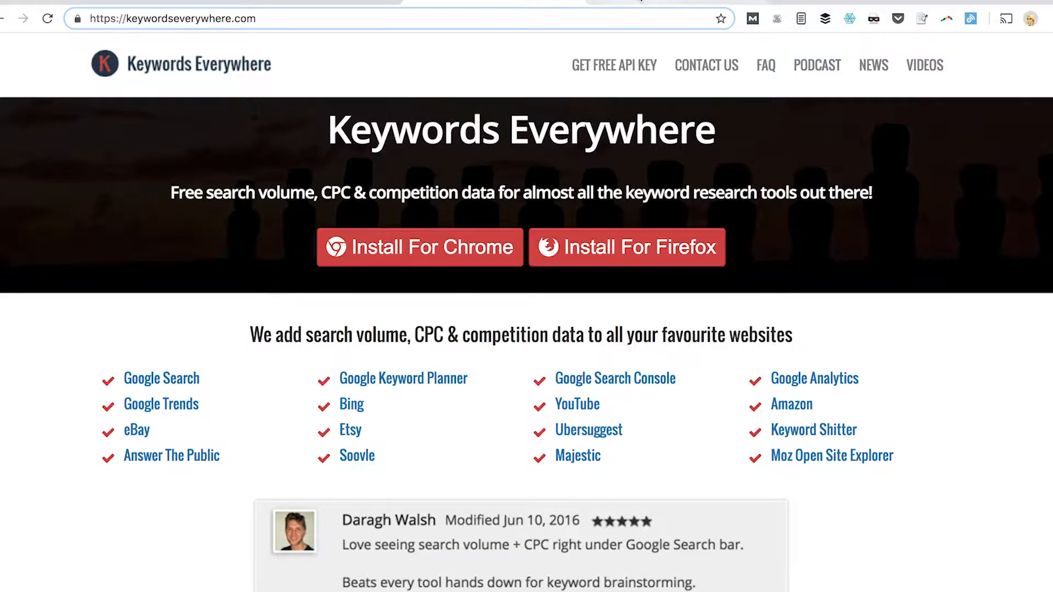
Step: Search Google for "roofing brisbane"
{"action": "left_click", "coordinate": [641, 1]}
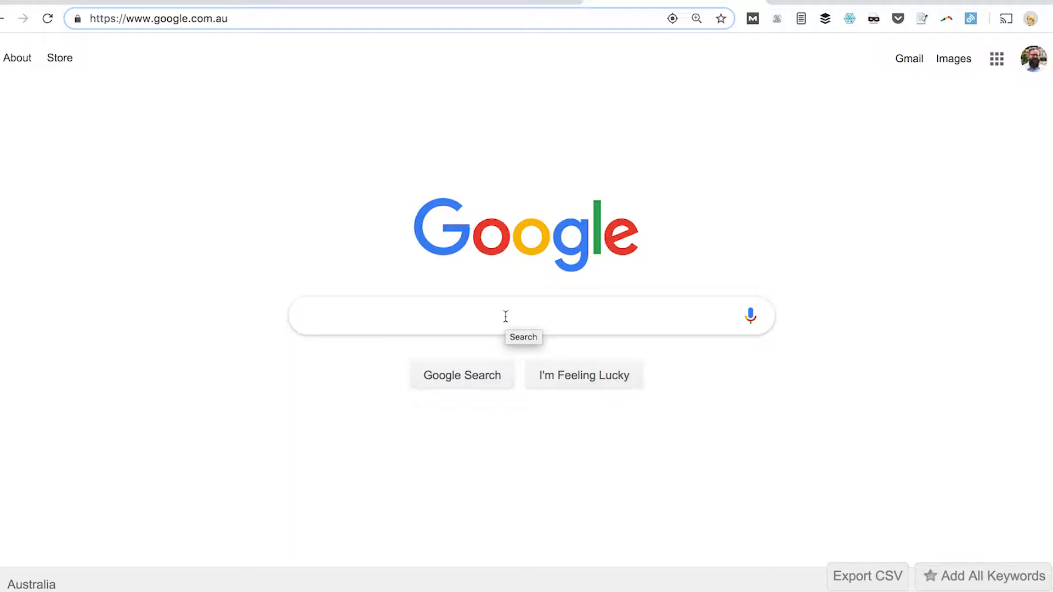
{"action": "type", "text": "roofin"}
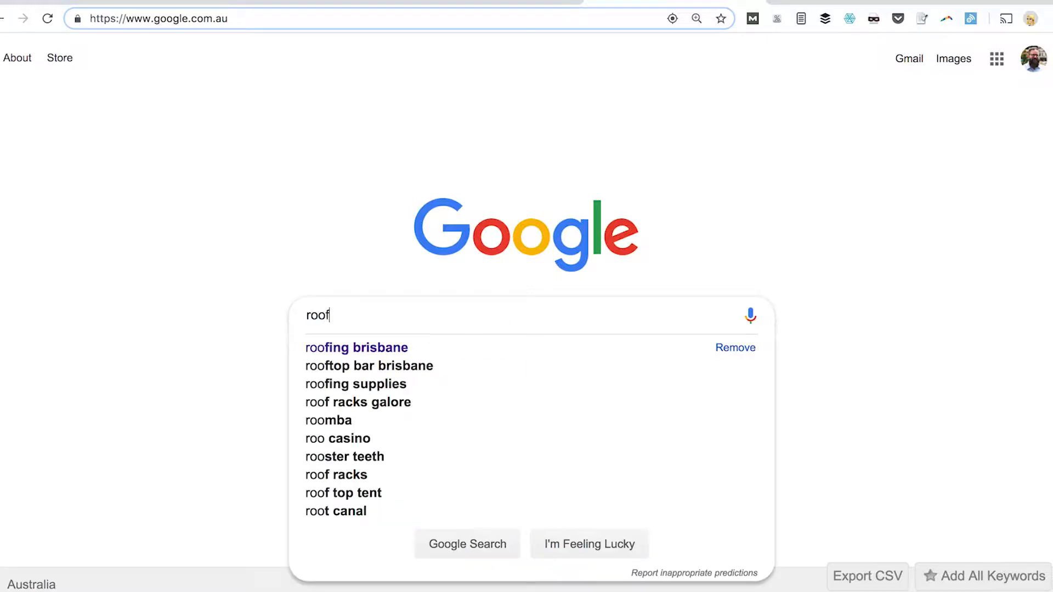
{"action": "key", "text": "Down"}
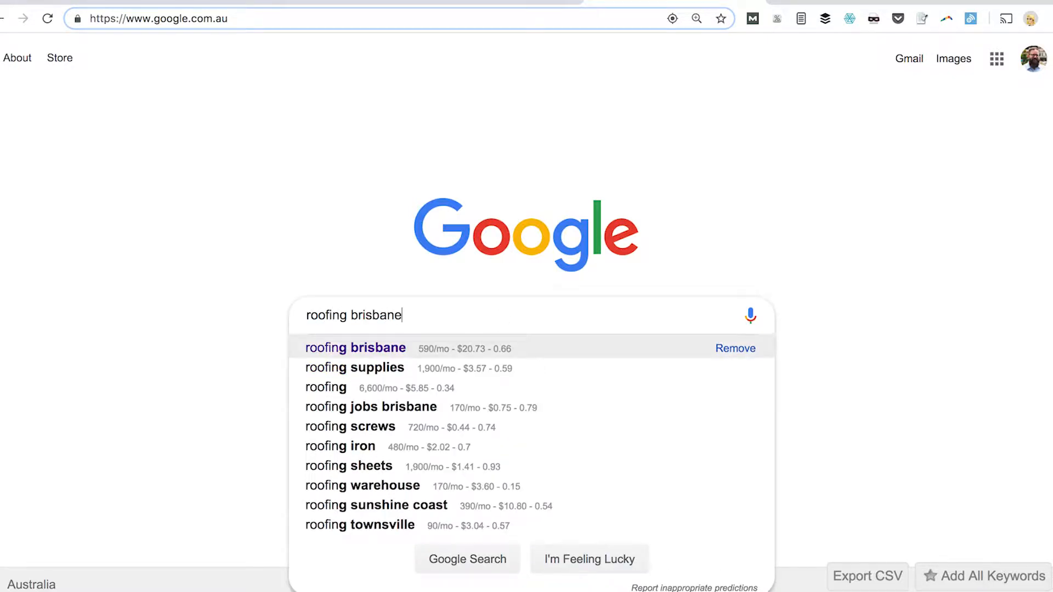
{"action": "key", "text": "Return"}
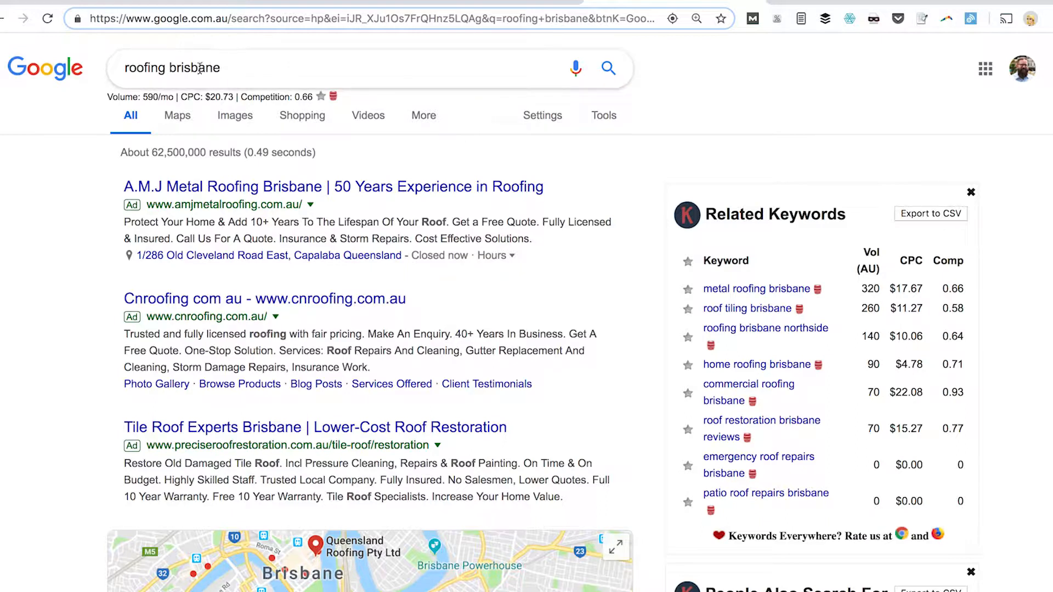
Step: Examine the roofing brisbane results and the search volumes in the Related Keywords and People Also Search For lists
{"action": "scroll", "coordinate": [258, 93], "scroll_direction": "down", "scroll_amount": 1}
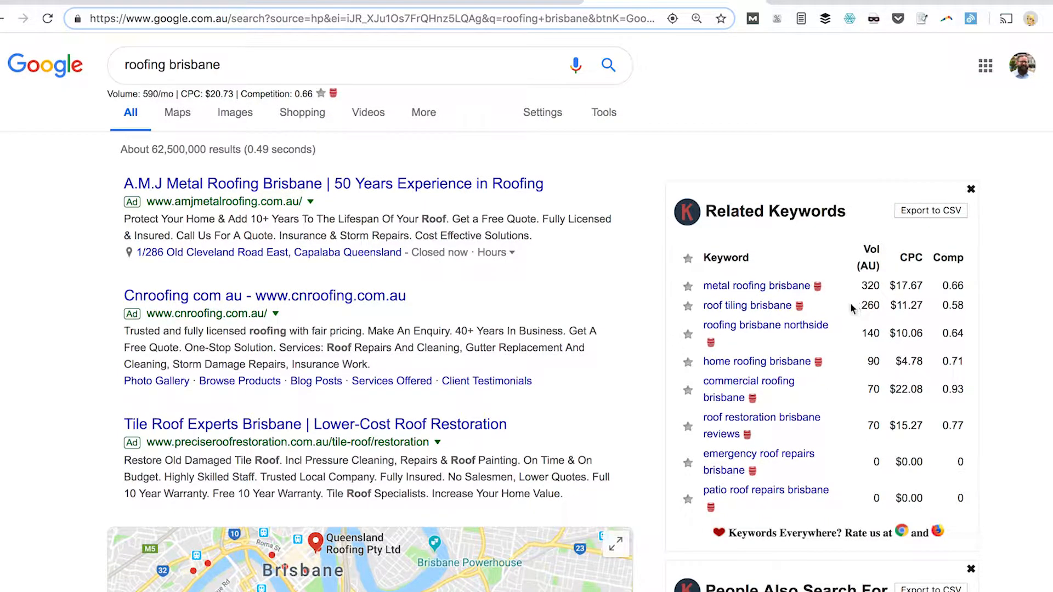
{"action": "double_click", "coordinate": [872, 286]}
{"action": "scroll", "coordinate": [644, 271], "scroll_direction": "down", "scroll_amount": 10}
{"action": "scroll", "coordinate": [644, 268], "scroll_direction": "down", "scroll_amount": 4}
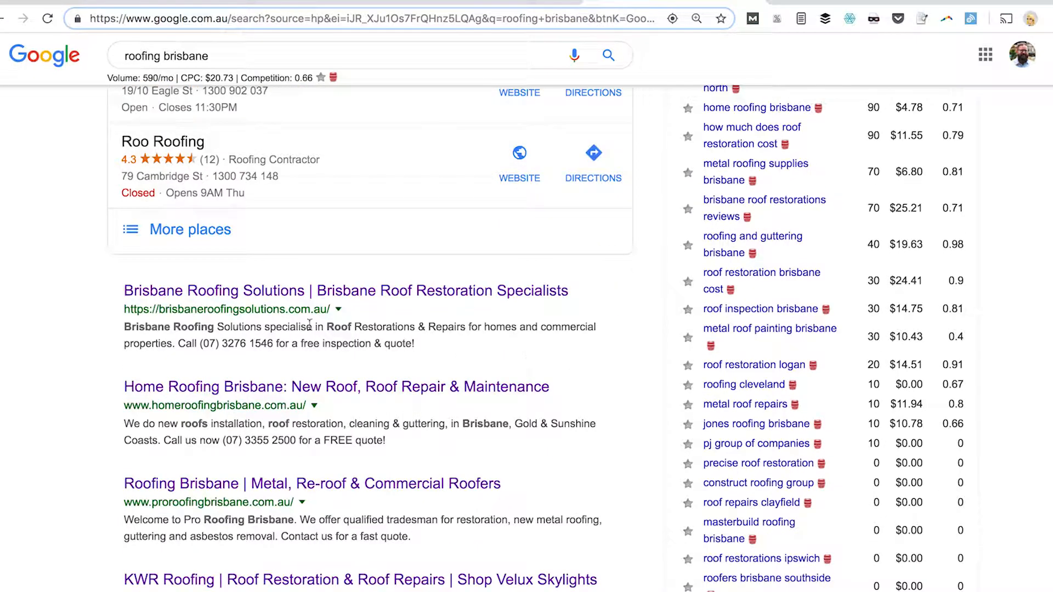
{"action": "scroll", "coordinate": [249, 310], "scroll_direction": "down", "scroll_amount": 4}
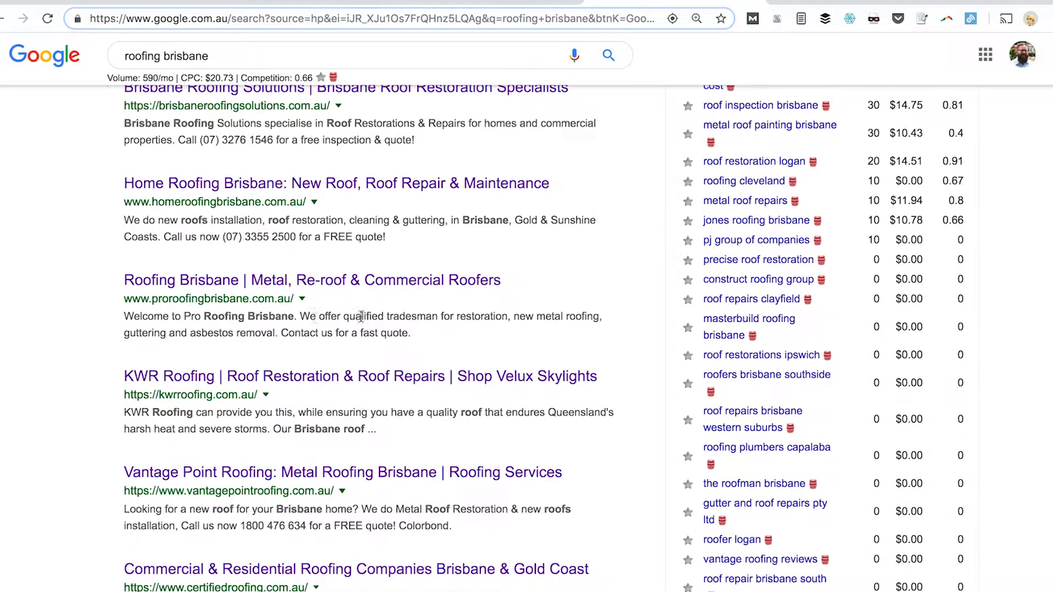
{"action": "scroll", "coordinate": [369, 359], "scroll_direction": "down", "scroll_amount": 6}
{"action": "scroll", "coordinate": [444, 383], "scroll_direction": "up", "scroll_amount": 20}
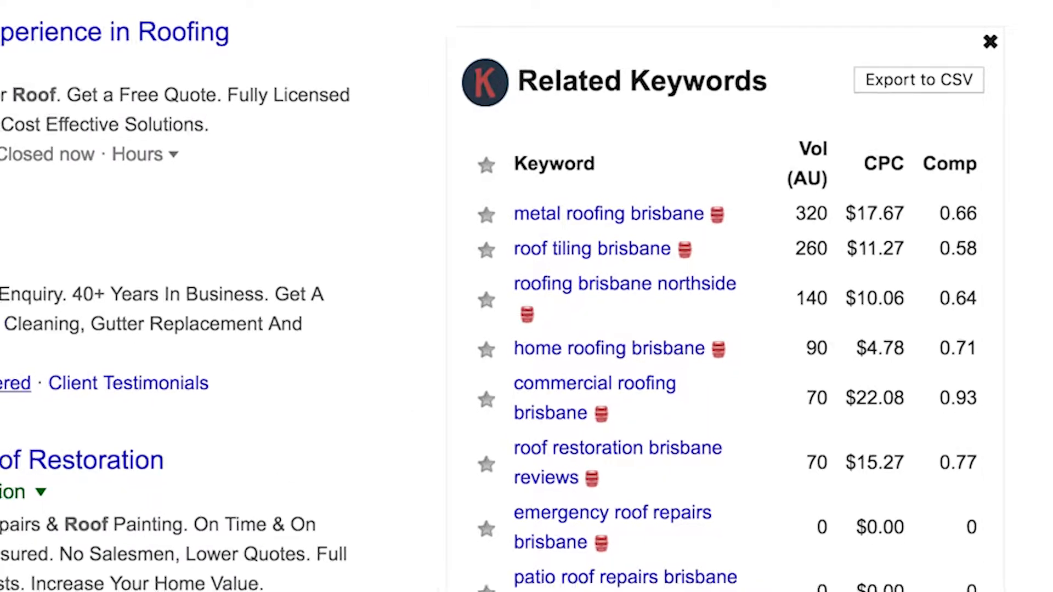
{"action": "scroll", "coordinate": [57, 411], "scroll_direction": "down", "scroll_amount": 4}
{"action": "scroll", "coordinate": [54, 466], "scroll_direction": "up", "scroll_amount": 4}
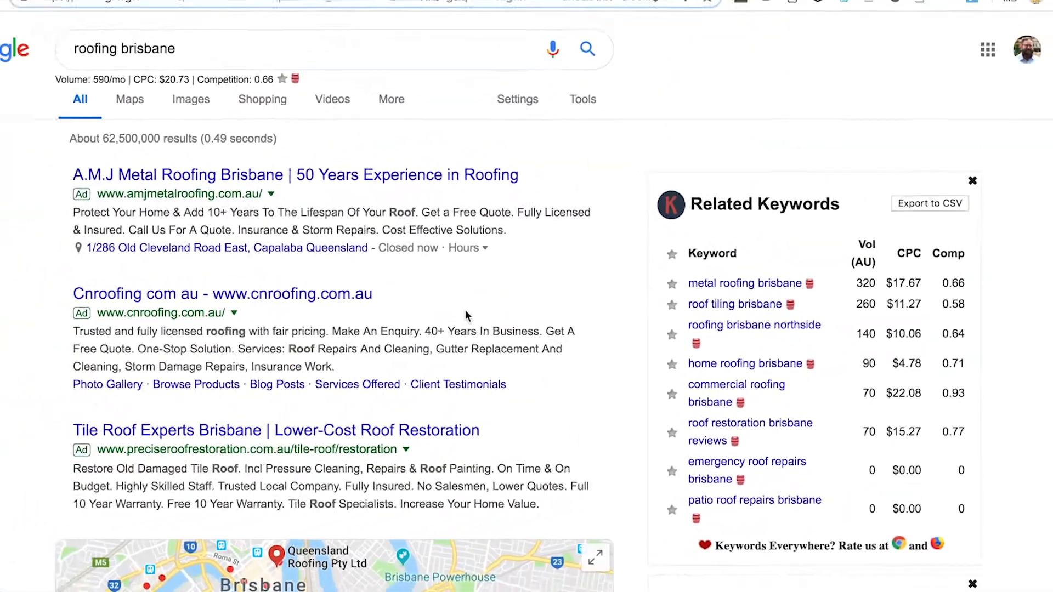
{"action": "scroll", "coordinate": [456, 362], "scroll_direction": "down", "scroll_amount": 15}
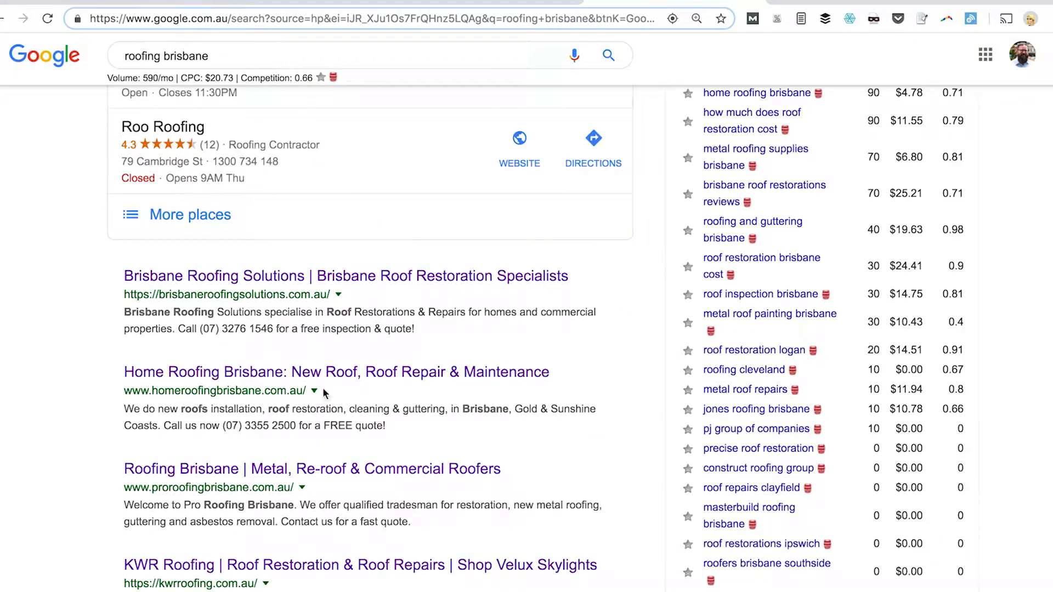
{"action": "scroll", "coordinate": [716, 384], "scroll_direction": "up", "scroll_amount": 15}
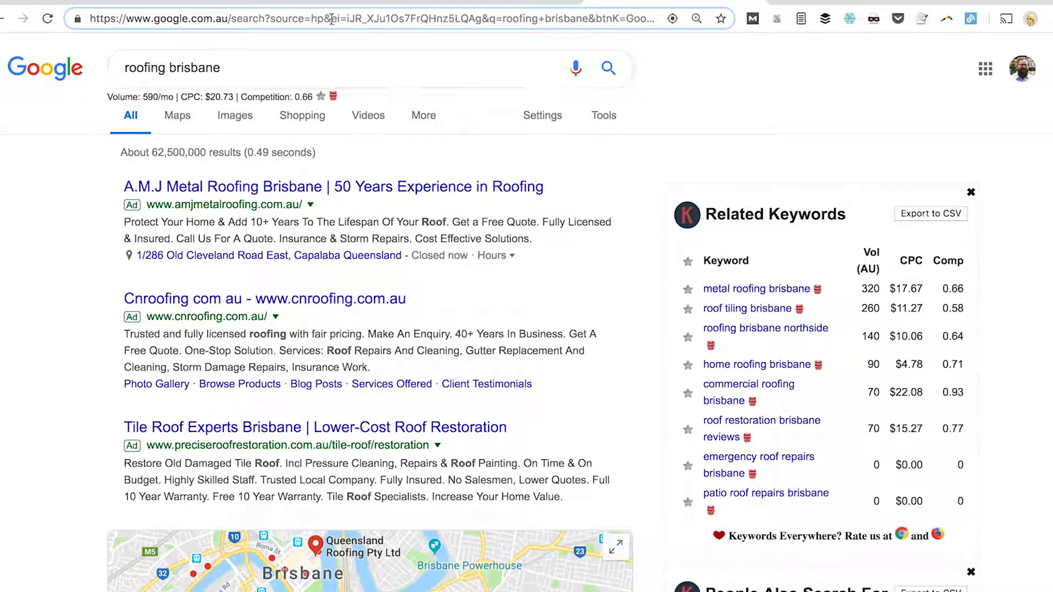
Step: Switch to the ROOF.seo.mapping spreadsheet and review its instructions sheet and the sheet of URLs and priorities
{"action": "left_click", "coordinate": [329, 1]}
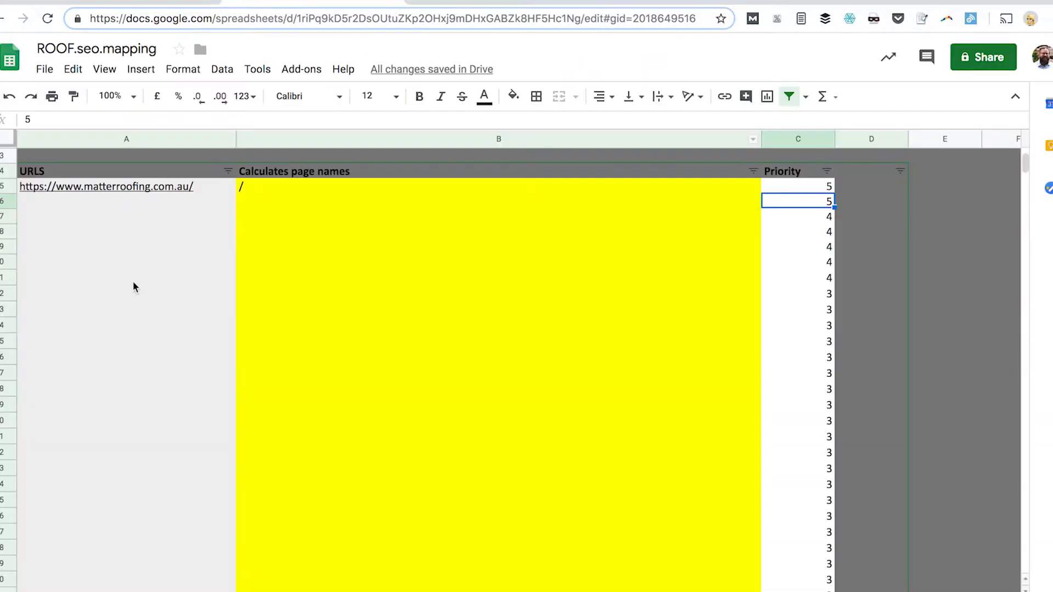
{"action": "left_click", "coordinate": [139, 217]}
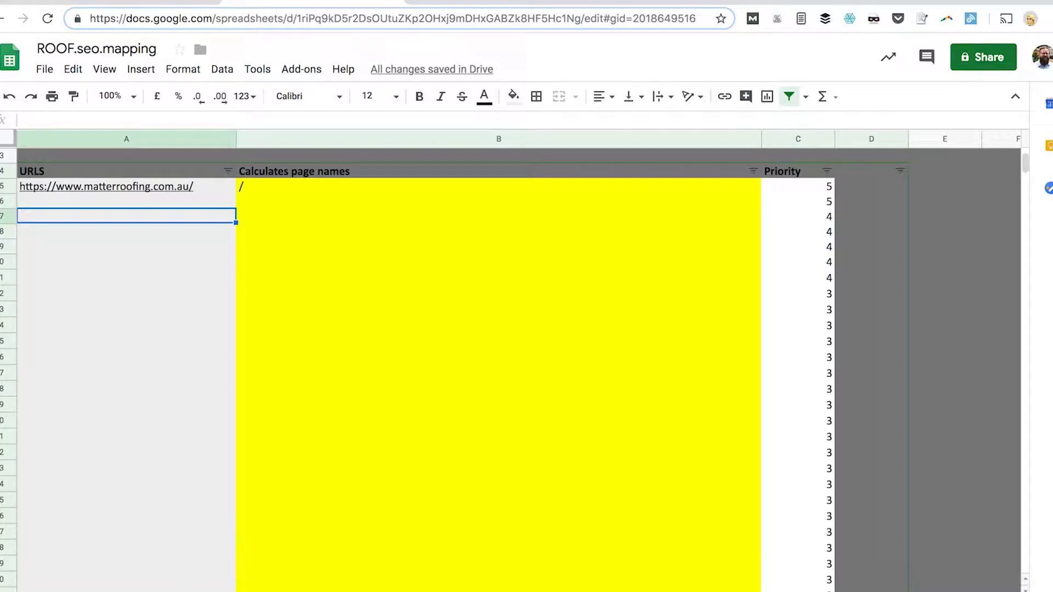
{"action": "left_click", "coordinate": [187, 591]}
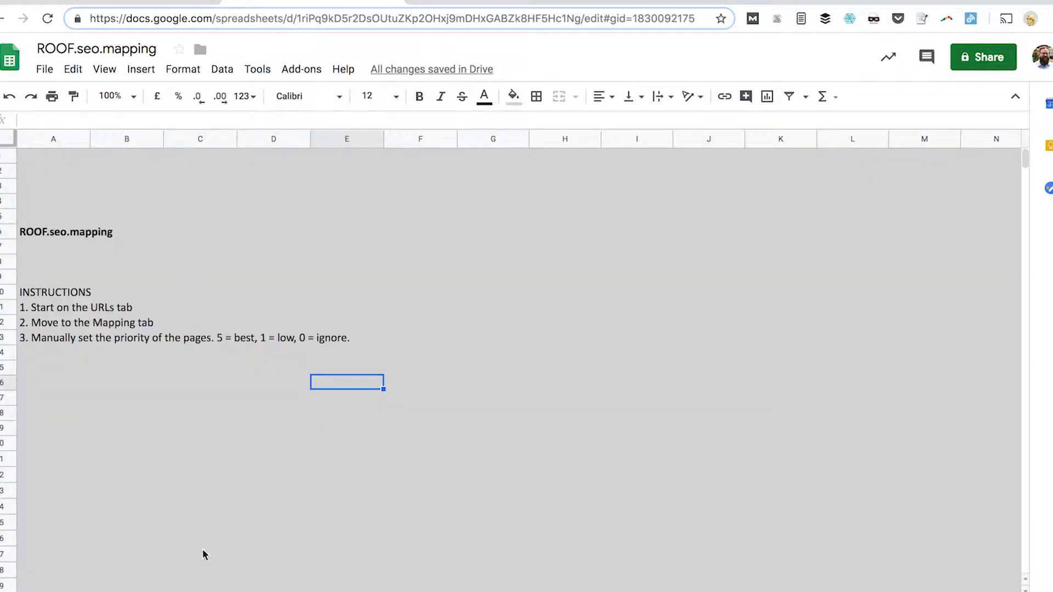
{"action": "left_click", "coordinate": [257, 591]}
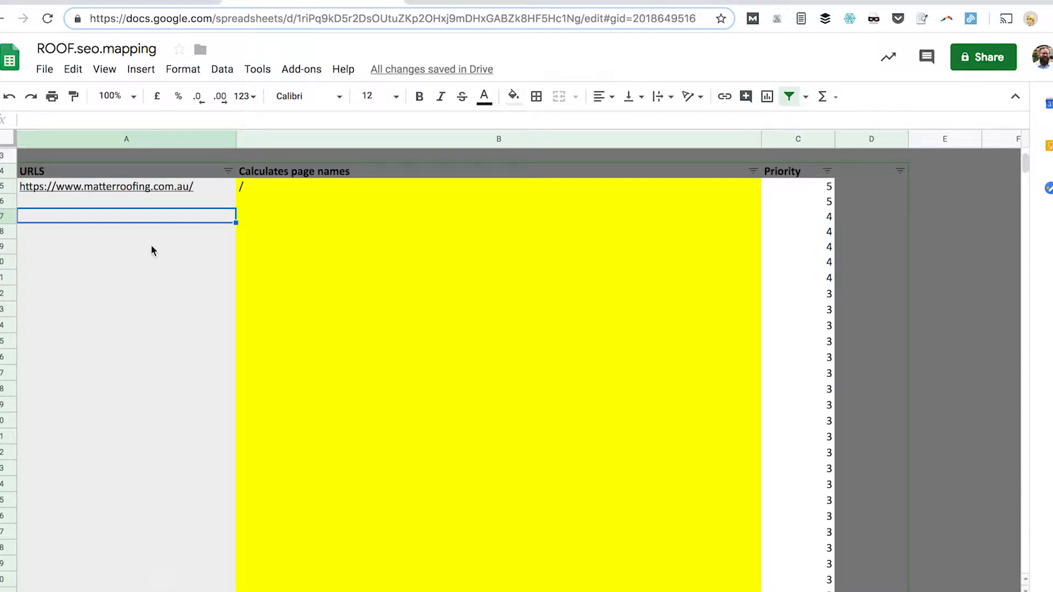
{"action": "left_click", "coordinate": [159, 201]}
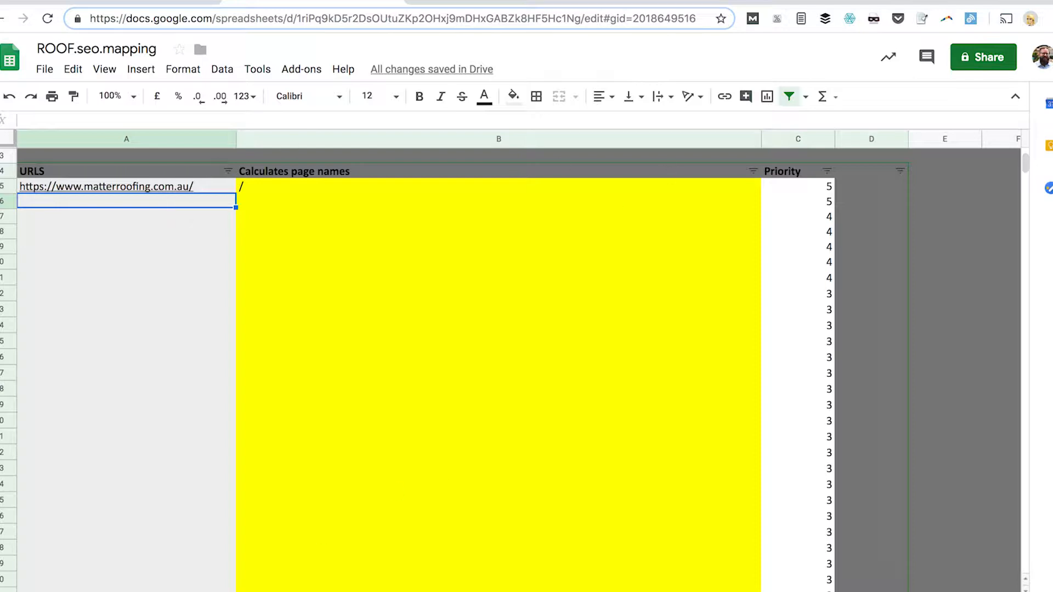
Step: On the keyword sheet, clear the search volume entered for roofing brisbane
{"action": "key", "text": "alt+Down"}
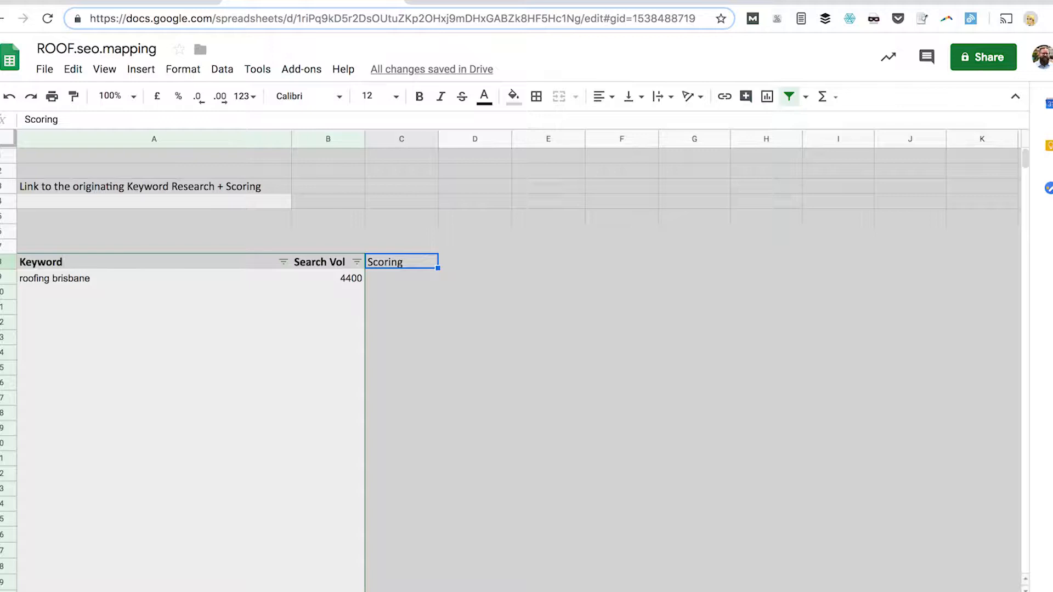
{"action": "left_click", "coordinate": [153, 296]}
{"action": "key", "text": "Up"}
{"action": "key", "text": "Right"}
{"action": "key", "text": "Delete"}
Step: Add "metal roofing brisbane" to the Keyword column directly below roofing brisbane
{"action": "key", "text": "Left"}
{"action": "key", "text": "Right"}
{"action": "key", "text": "Left"}
{"action": "key", "text": "Down"}
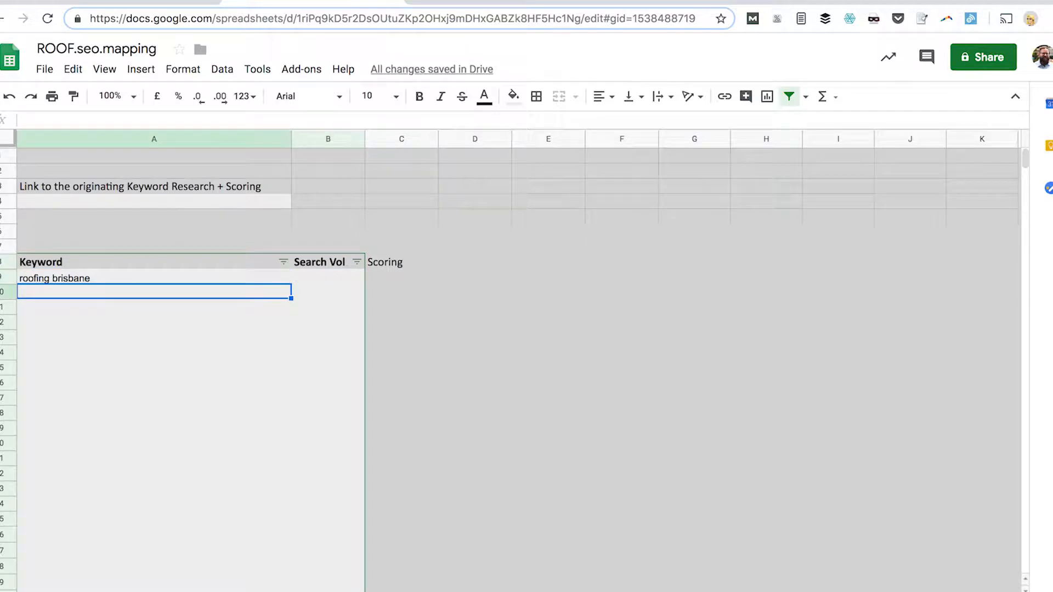
{"action": "type", "text": "metal roogi"}
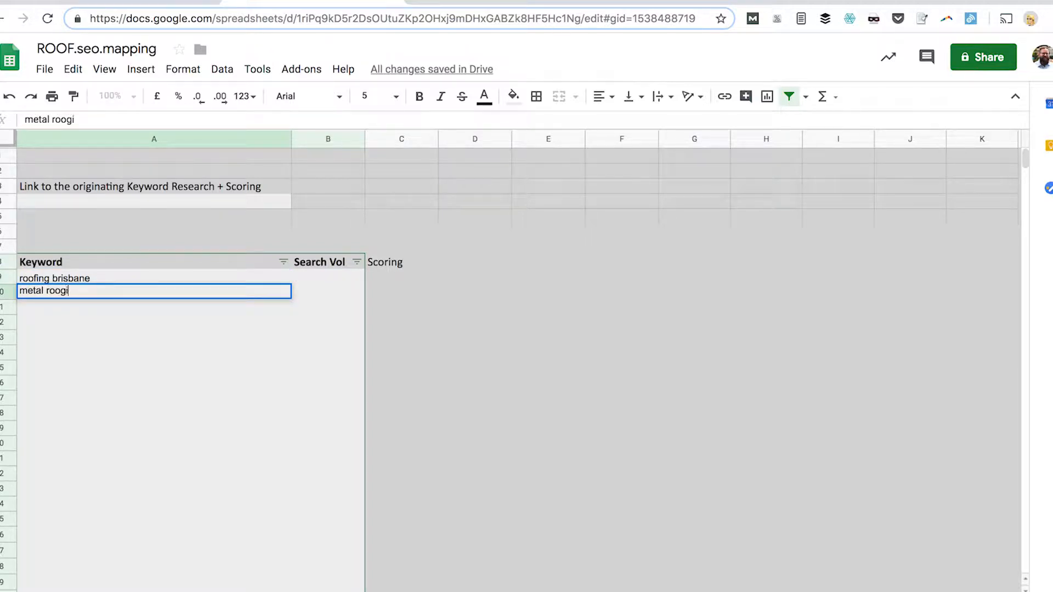
{"action": "key", "text": "BackSpace"}
{"action": "type", "text": "fing brisbane"}
{"action": "key", "text": "Tab"}
{"action": "key", "text": "Left"}
Step: Export the Related Keywords list from the roofing brisbane Google results to CSV and return from Excel to the browser
{"action": "left_click", "coordinate": [460, 3]}
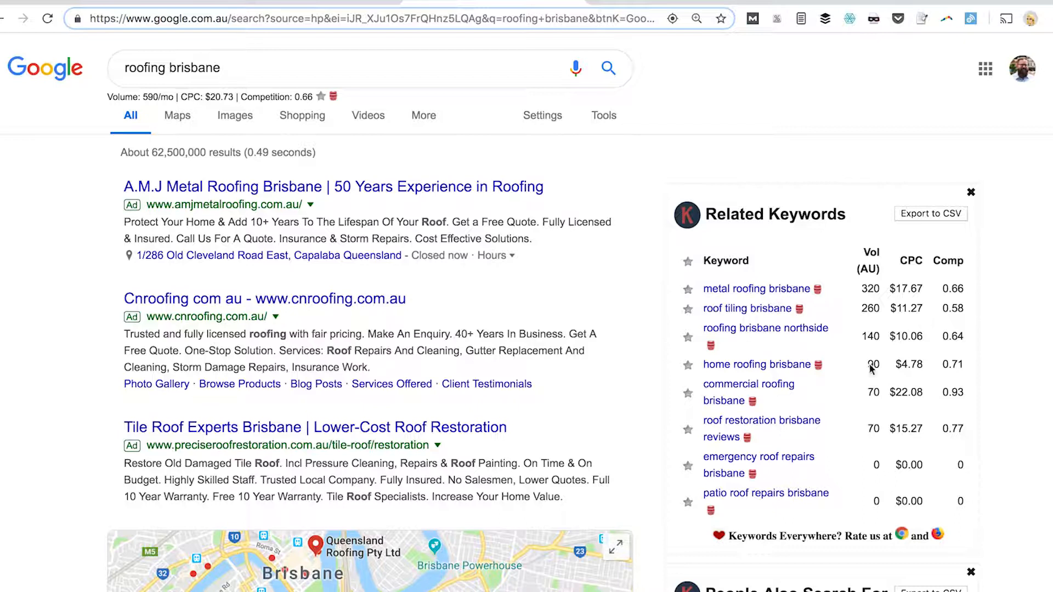
{"action": "left_click", "coordinate": [941, 215]}
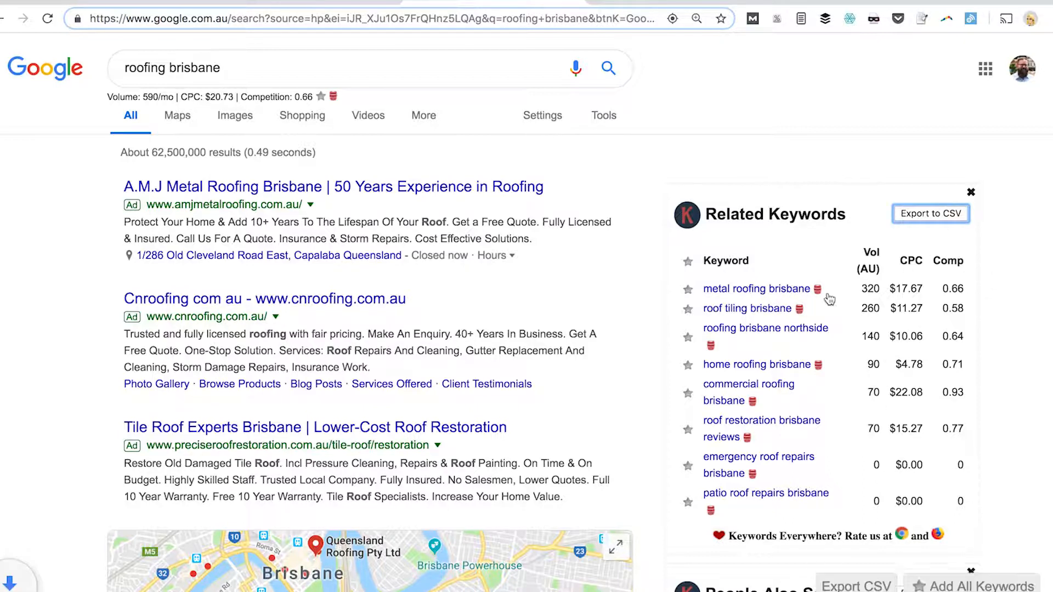
{"action": "scroll", "coordinate": [801, 398], "scroll_direction": "down", "scroll_amount": 5}
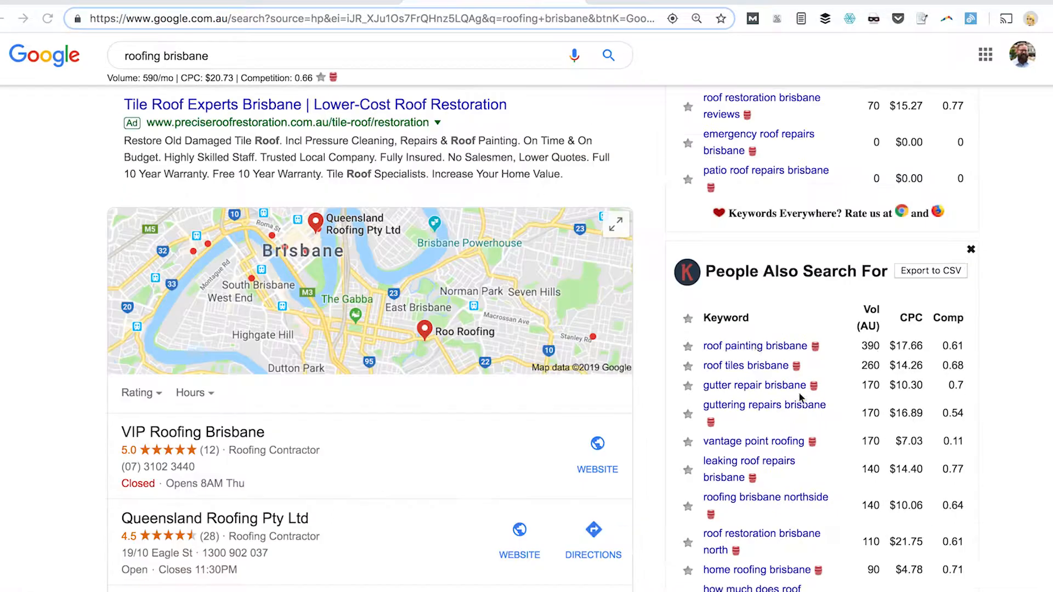
{"action": "scroll", "coordinate": [801, 398], "scroll_direction": "down", "scroll_amount": 4}
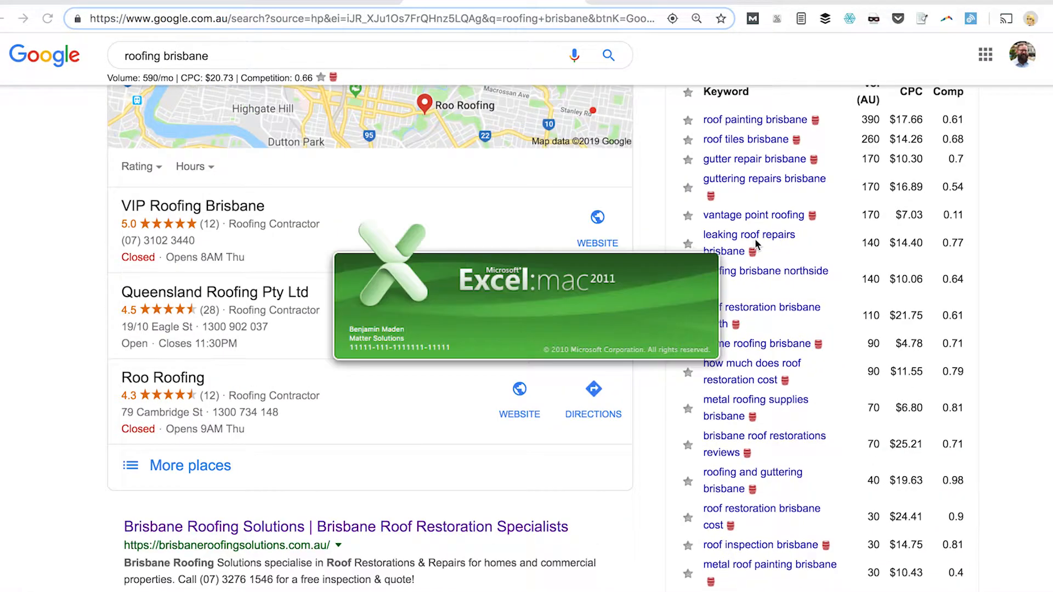
{"action": "scroll", "coordinate": [755, 238], "scroll_direction": "down", "scroll_amount": 3}
{"action": "left_click", "coordinate": [1021, 156]}
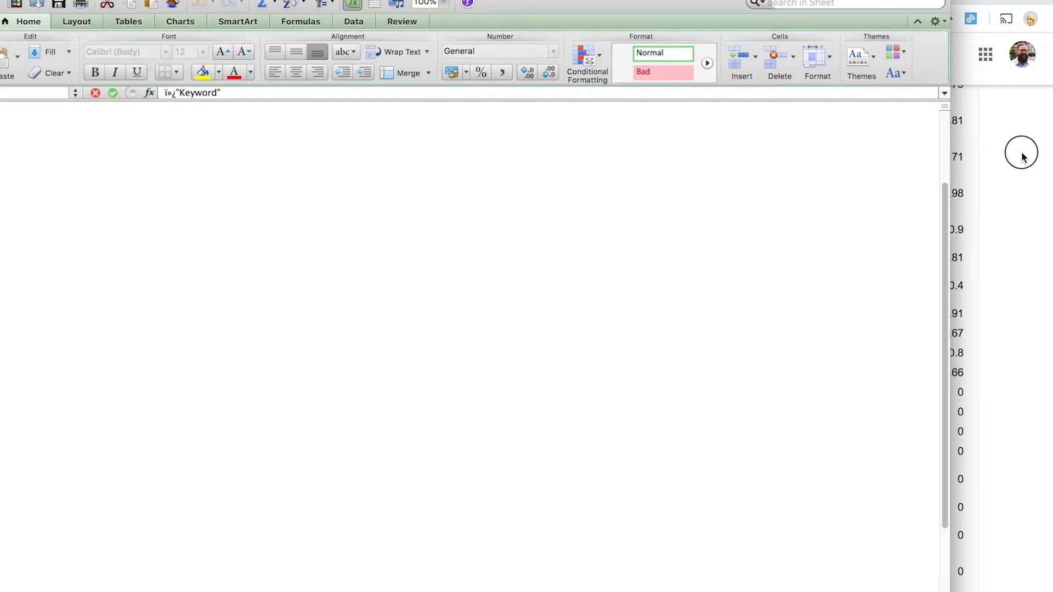
Step: Follow the related searches metal roofing brisbane and commercial roofing contractors brisbane, and examine the keyword suggestions under each
{"action": "scroll", "coordinate": [535, 223], "scroll_direction": "down", "scroll_amount": 10}
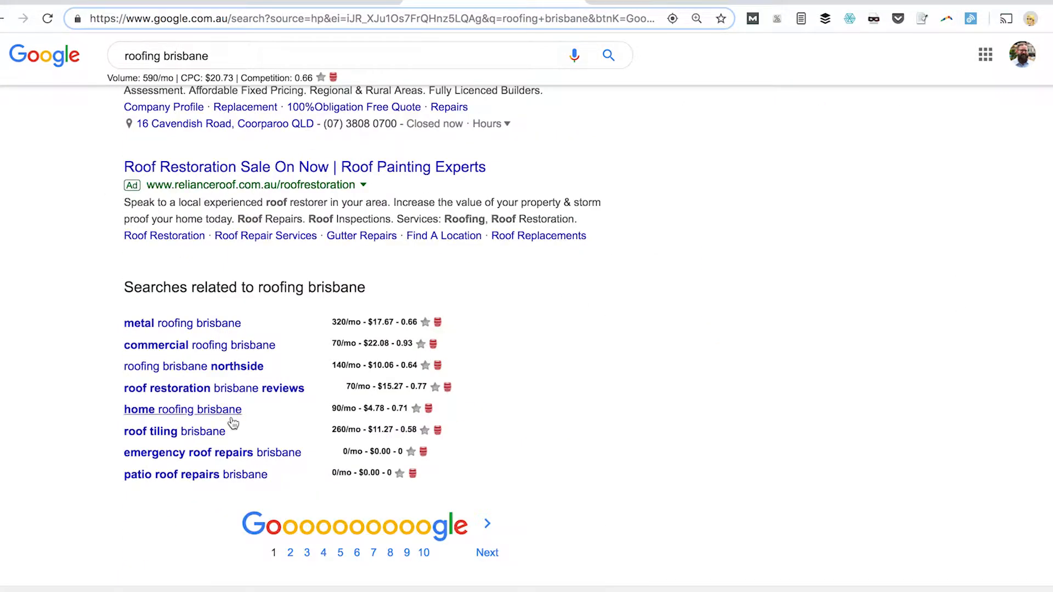
{"action": "scroll", "coordinate": [449, 362], "scroll_direction": "up", "scroll_amount": 1}
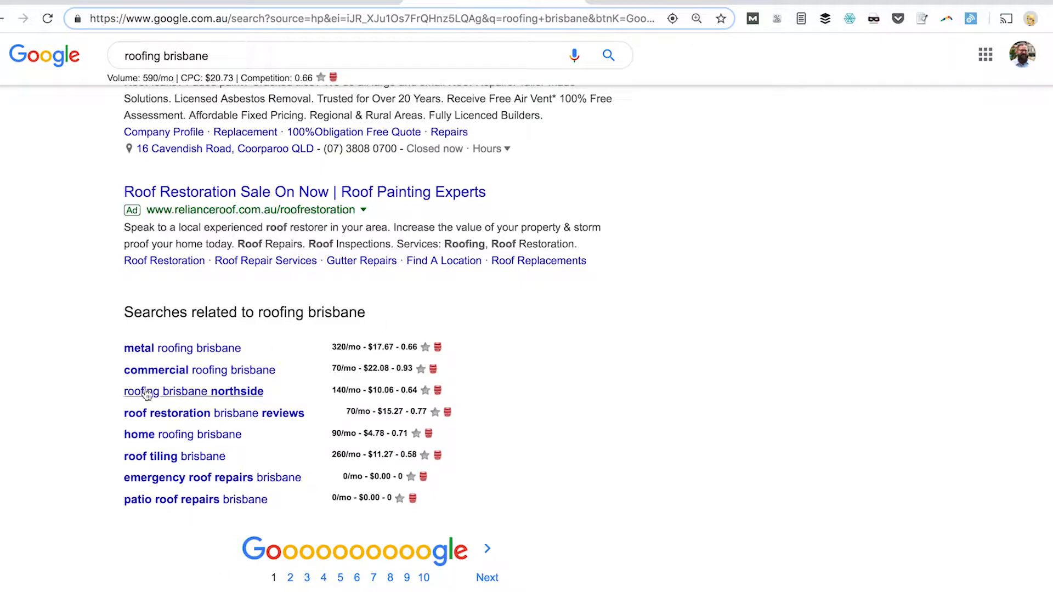
{"action": "left_click", "coordinate": [172, 349]}
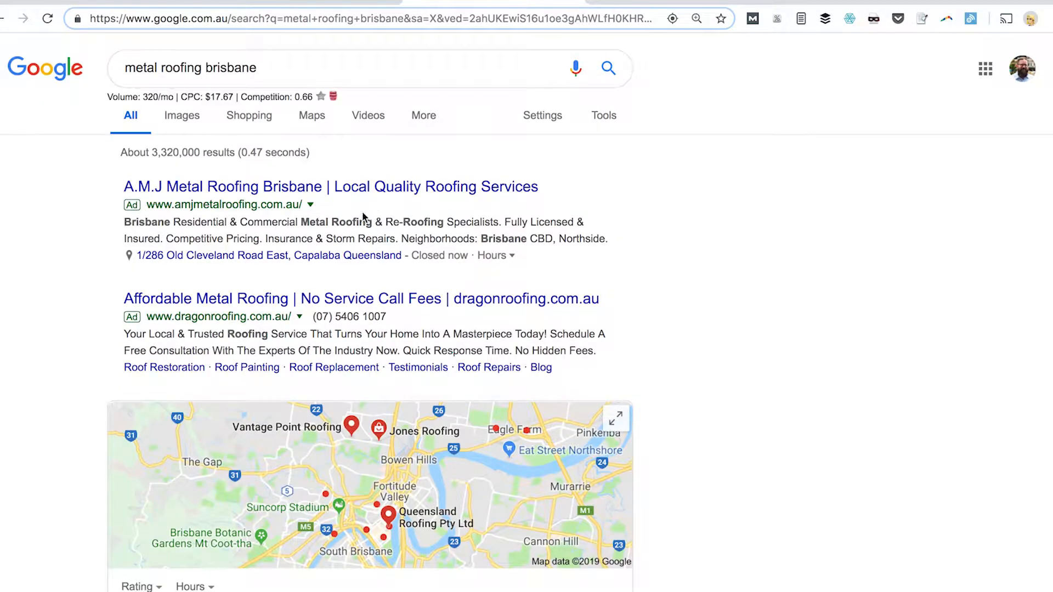
{"action": "scroll", "coordinate": [362, 219], "scroll_direction": "down", "scroll_amount": 20}
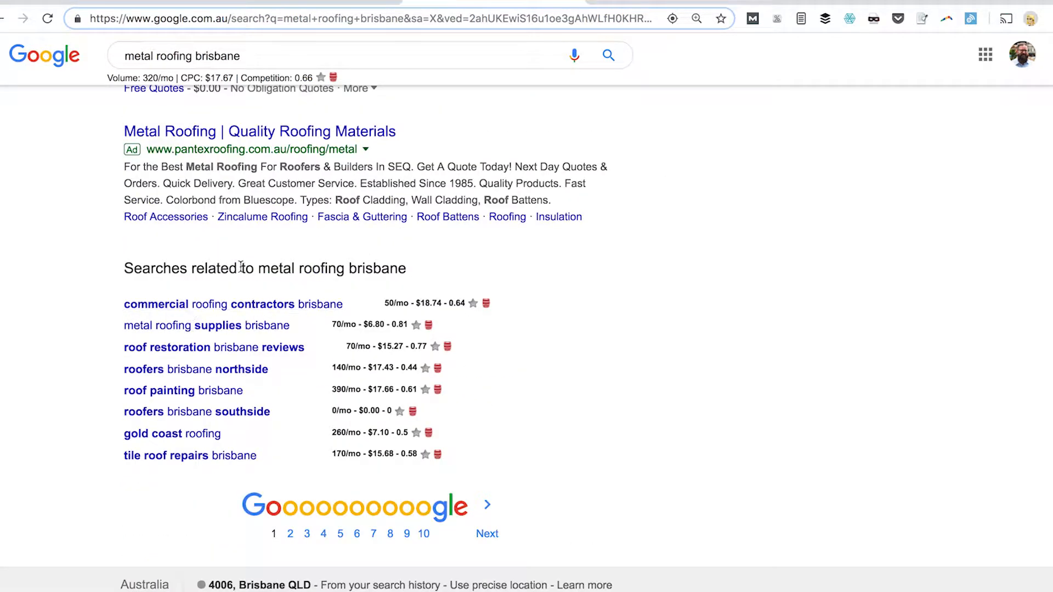
{"action": "left_click", "coordinate": [229, 305]}
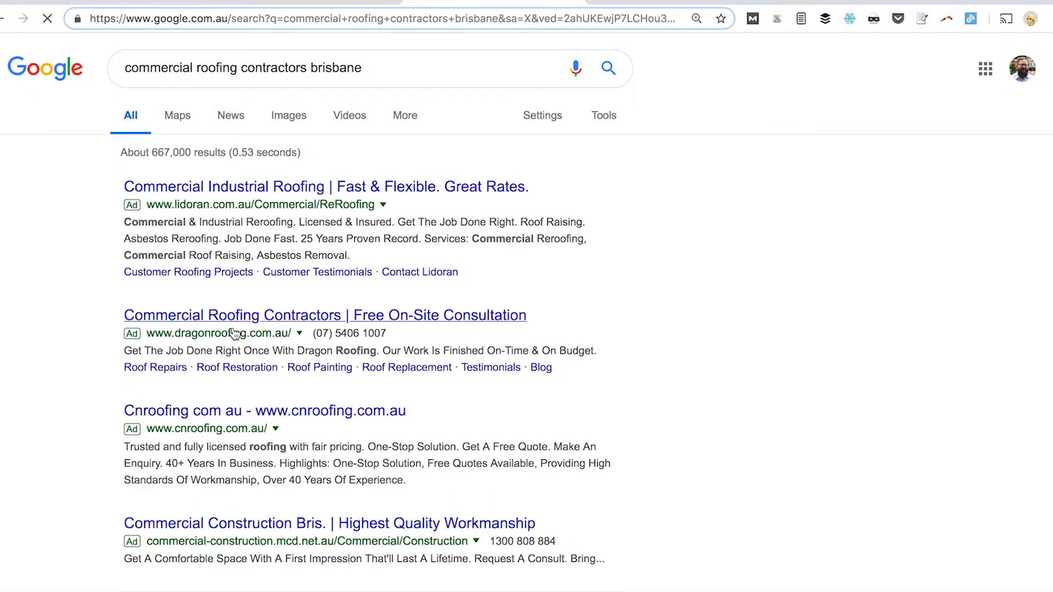
{"action": "scroll", "coordinate": [247, 137], "scroll_direction": "down", "scroll_amount": 8}
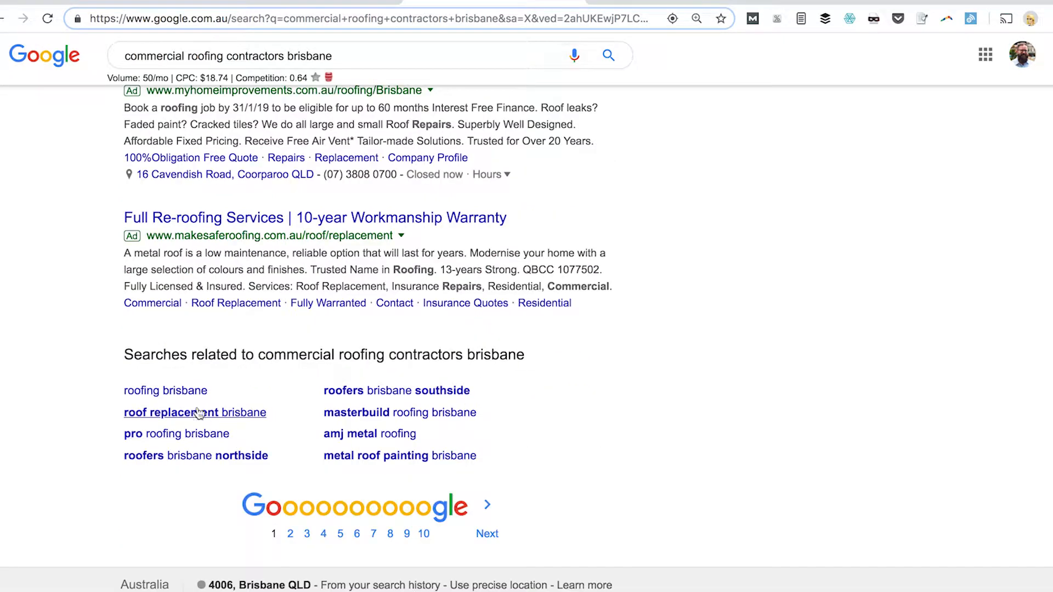
Step: Go back to the roofing brisbane results and examine the keyword suggestions under the related search emergency roof repairs brisbane
{"action": "left_click", "coordinate": [3, 19]}
{"action": "left_click", "coordinate": [2, 19]}
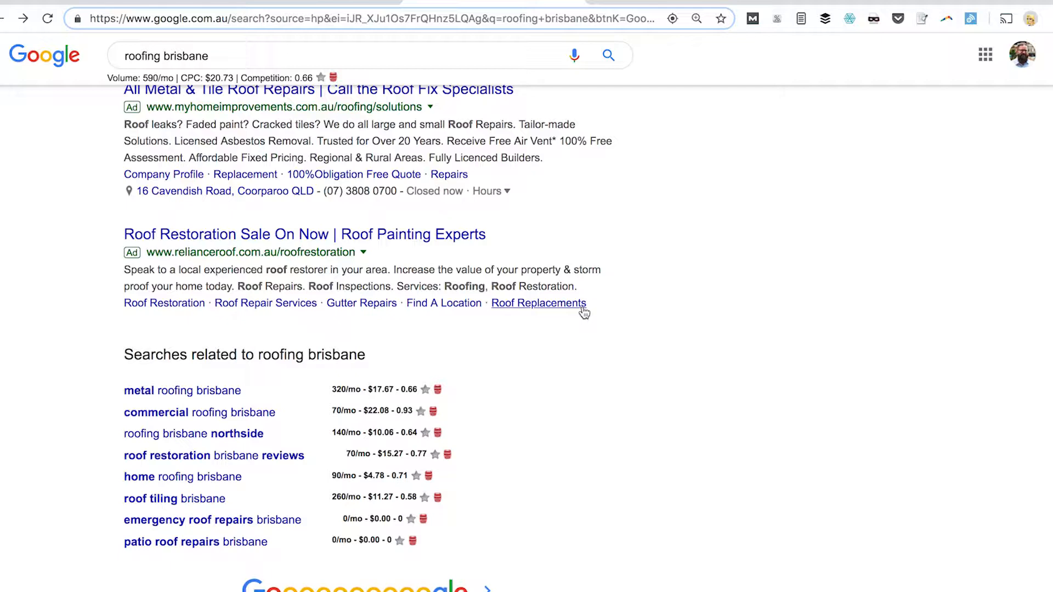
{"action": "left_click", "coordinate": [236, 522]}
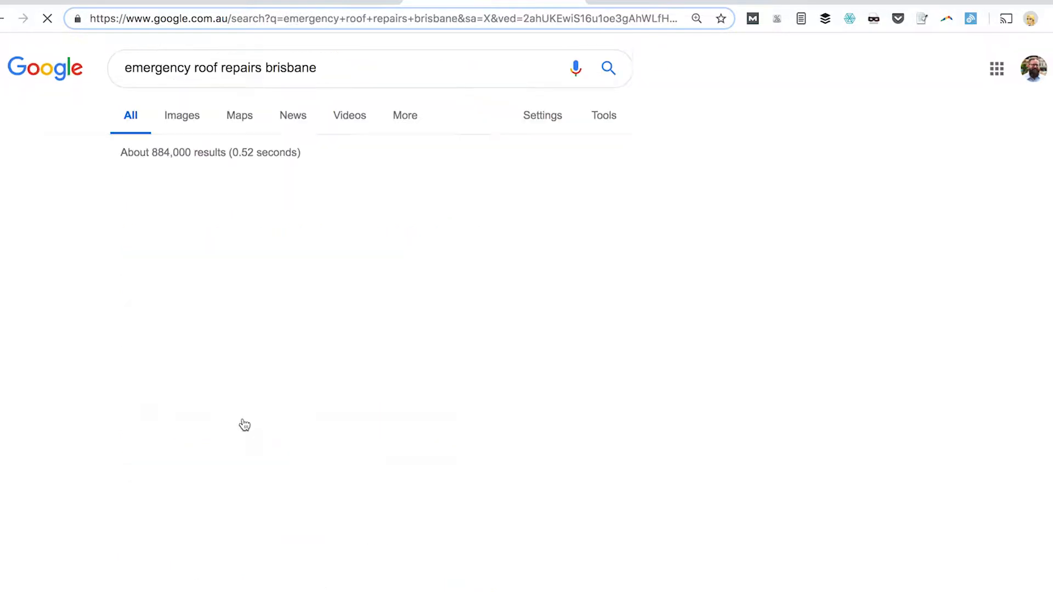
{"action": "scroll", "coordinate": [245, 426], "scroll_direction": "down", "scroll_amount": 20}
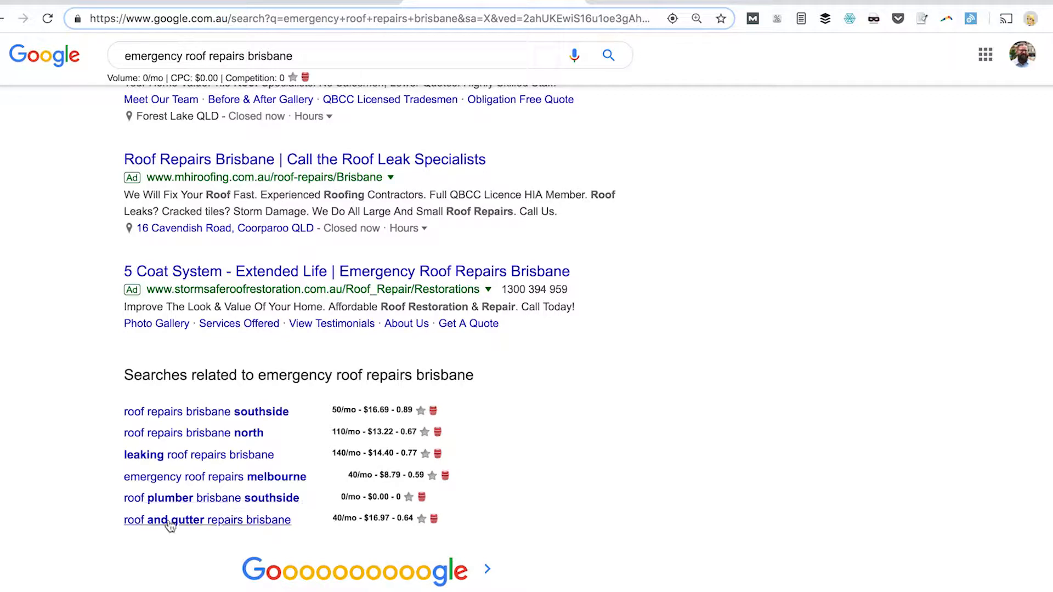
Step: Examine the keyword suggestions for roof and gutter repairs brisbane, and return to the emergency roof repairs brisbane results
{"action": "left_click", "coordinate": [233, 521]}
{"action": "scroll", "coordinate": [382, 281], "scroll_direction": "down", "scroll_amount": 20}
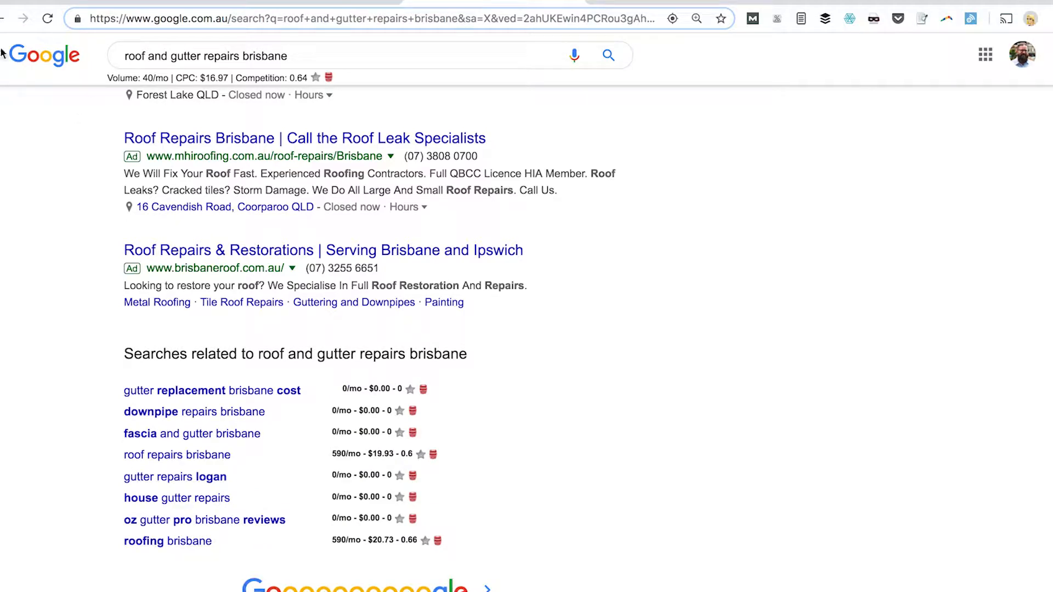
{"action": "left_click", "coordinate": [2, 19]}
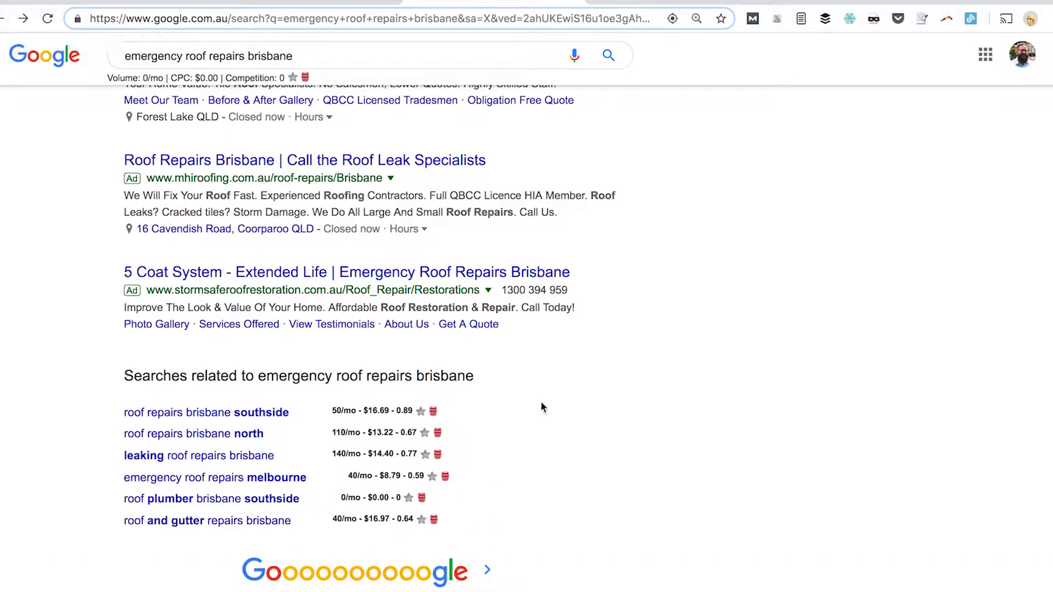
Step: Copy the exported Related Keywords from Excel and paste them below metal roofing brisbane in the ROOF.seo.mapping spreadsheet
{"action": "scroll", "coordinate": [706, 424], "scroll_direction": "up", "scroll_amount": 15}
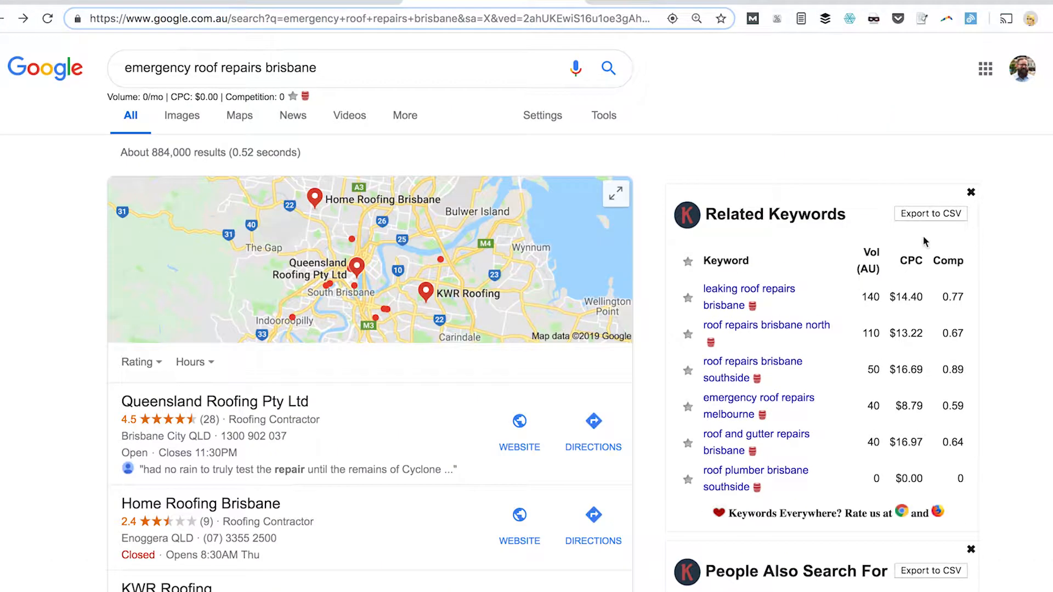
{"action": "key", "text": "super+Tab"}
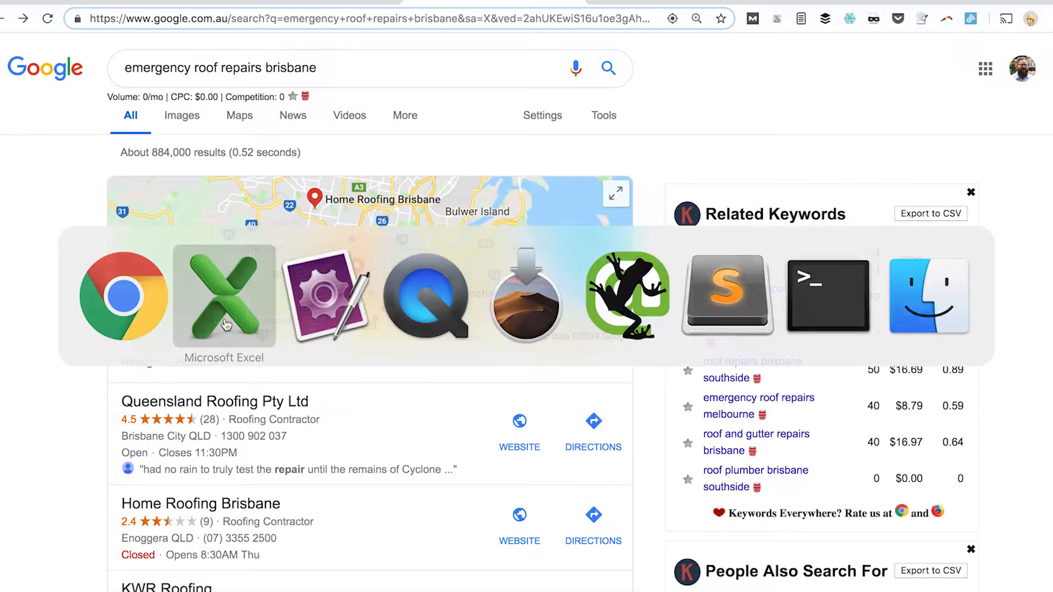
{"action": "left_click", "coordinate": [170, 469]}
{"action": "left_click", "coordinate": [117, 366]}
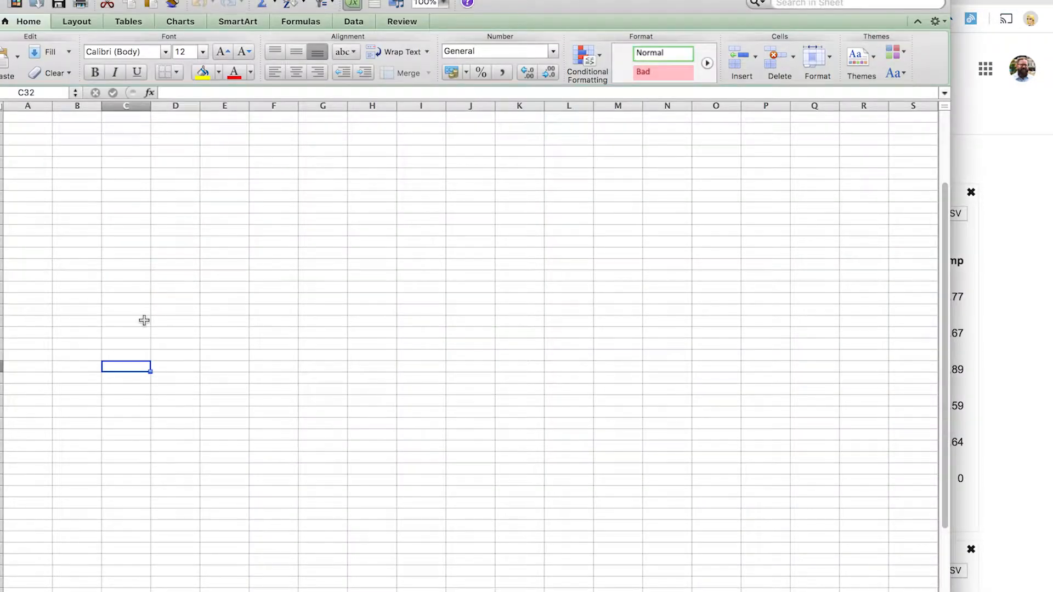
{"action": "scroll", "coordinate": [183, 246], "scroll_direction": "up", "scroll_amount": 3}
{"action": "left_click_drag", "start_coordinate": [35, 130], "coordinate": [40, 217]}
{"action": "key", "text": "super+c"}
{"action": "left_click", "coordinate": [994, 206]}
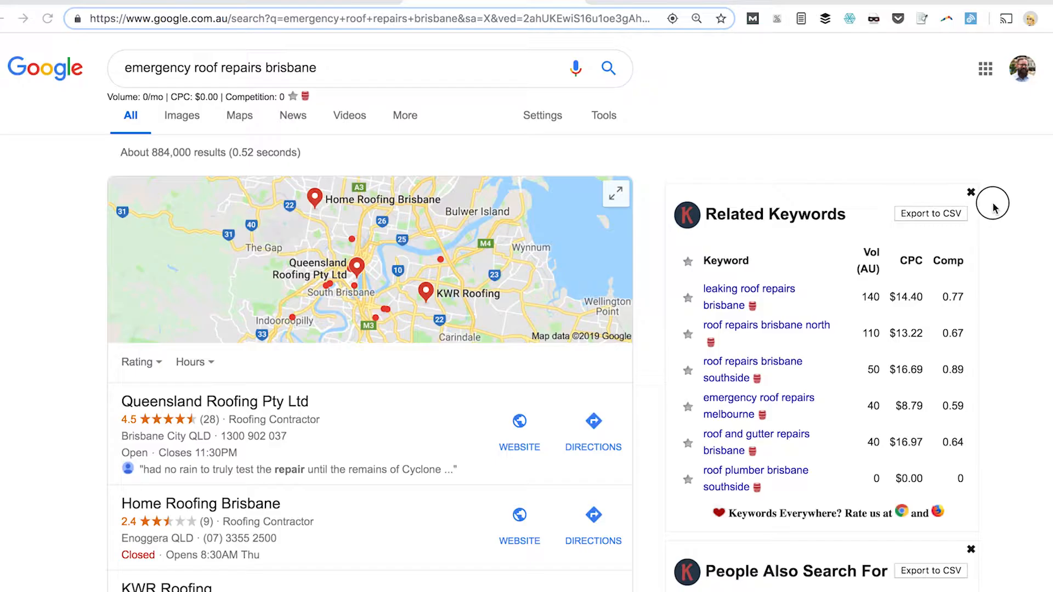
{"action": "left_click", "coordinate": [308, 3]}
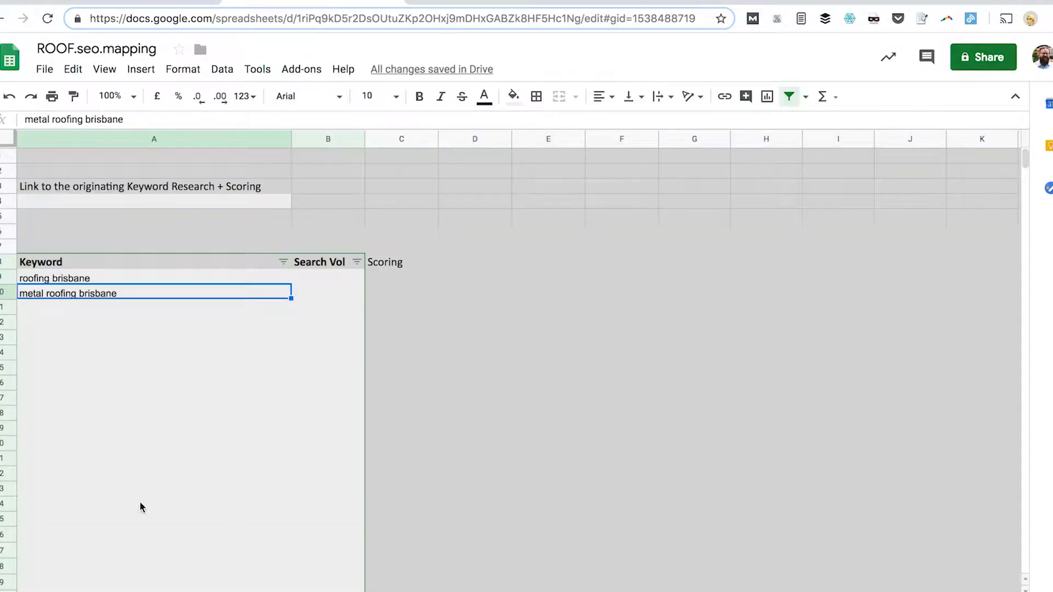
{"action": "left_click", "coordinate": [138, 309]}
{"action": "key", "text": "super+v"}
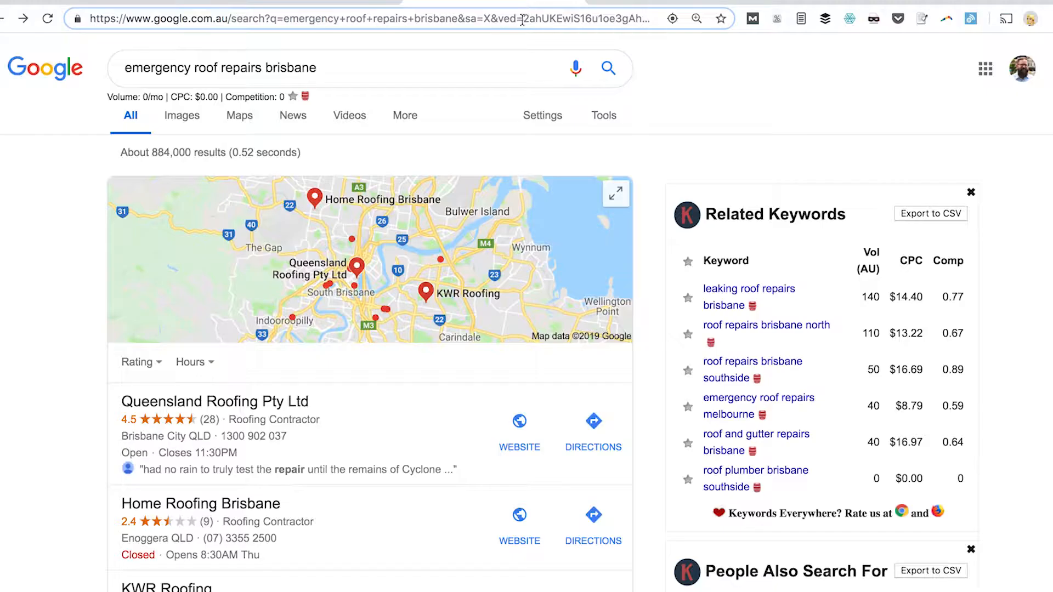
Step: Go back to the roofing brisbane Google results and export the People Also Search For list to CSV
{"action": "left_click", "coordinate": [524, 6]}
{"action": "left_click", "coordinate": [2, 18]}
{"action": "left_click", "coordinate": [2, 18]}
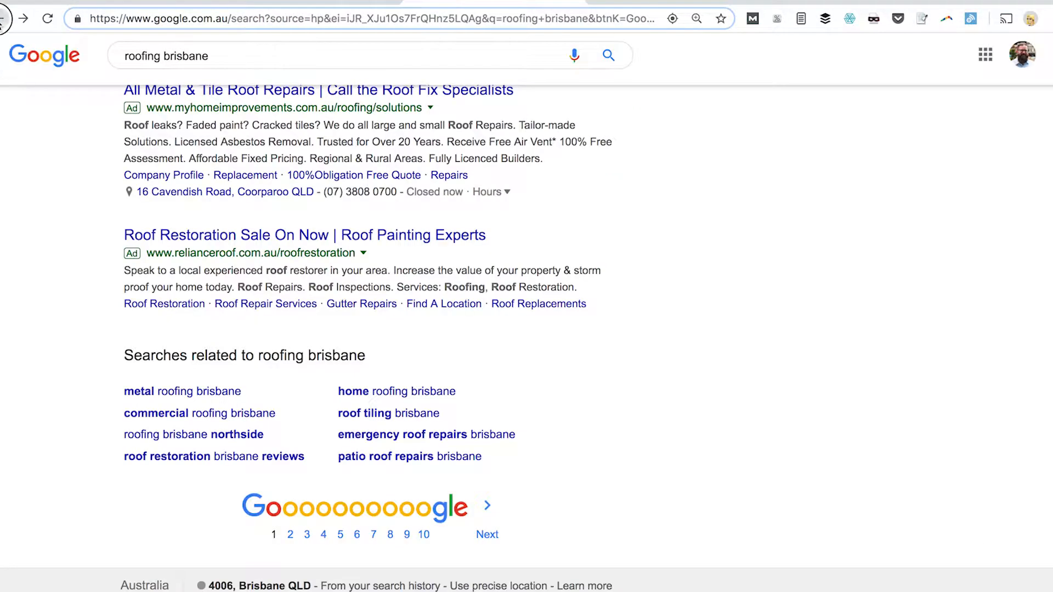
{"action": "left_click", "coordinate": [21, 20]}
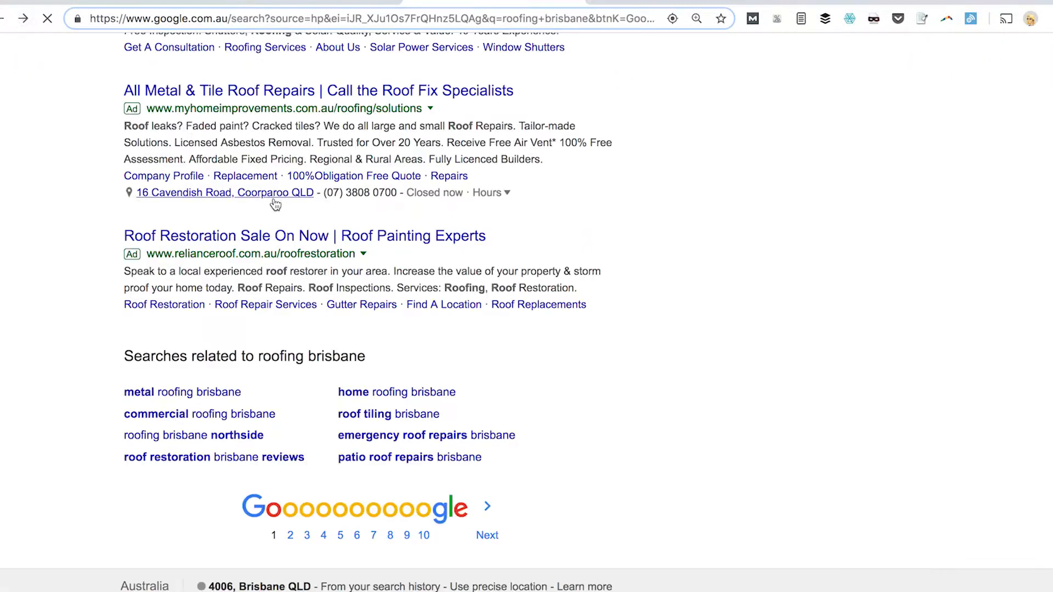
{"action": "scroll", "coordinate": [433, 483], "scroll_direction": "up", "scroll_amount": 15}
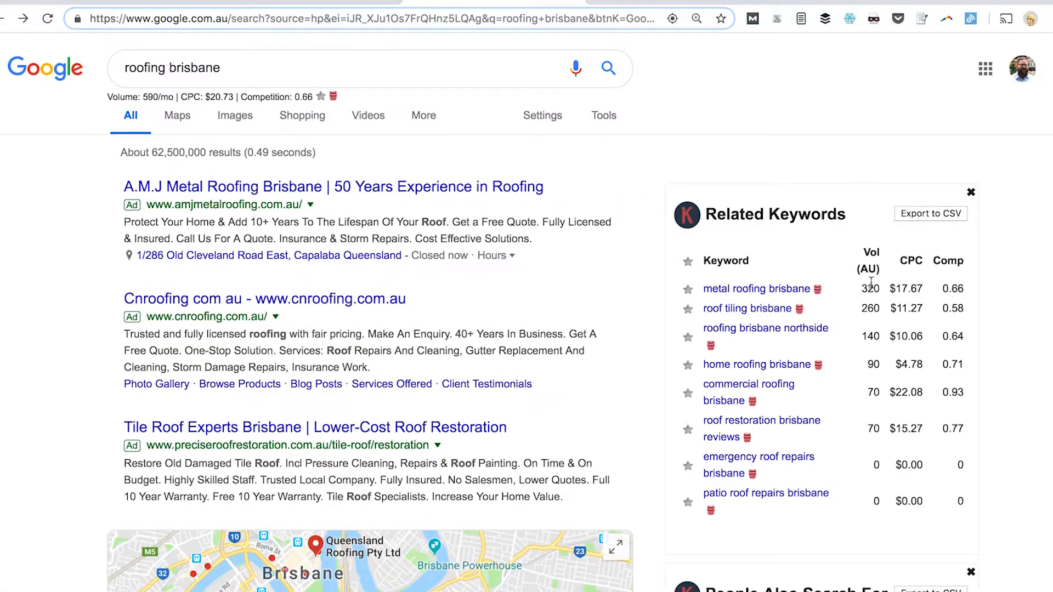
{"action": "scroll", "coordinate": [900, 288], "scroll_direction": "down", "scroll_amount": 8}
{"action": "left_click", "coordinate": [943, 164]}
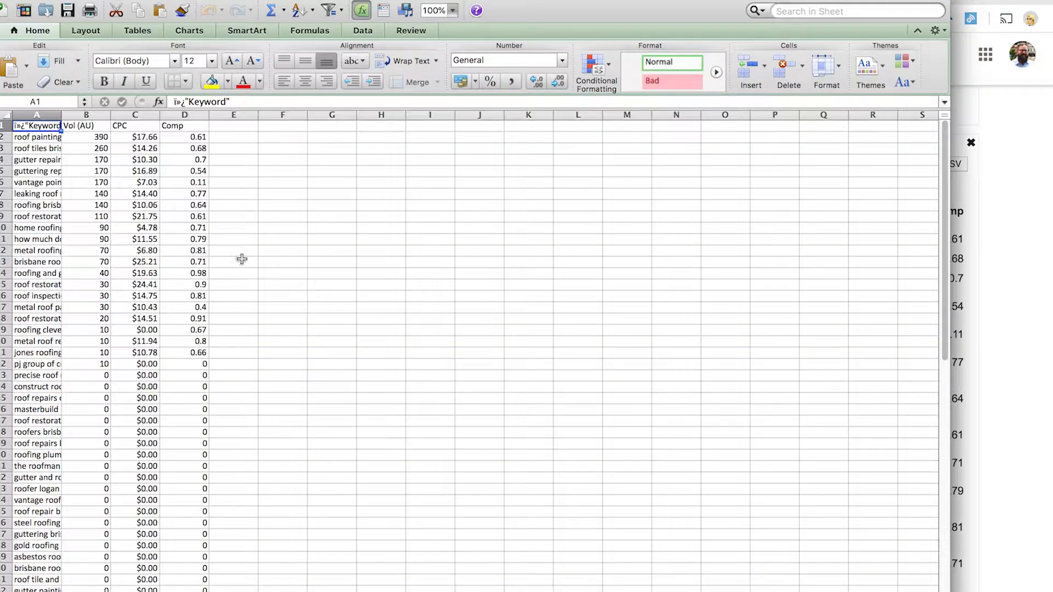
Step: Copy the People Also Search For keywords and search volumes from Excel into ROOF.seo.mapping, below patio roof repairs brisbane
{"action": "left_click", "coordinate": [55, 135]}
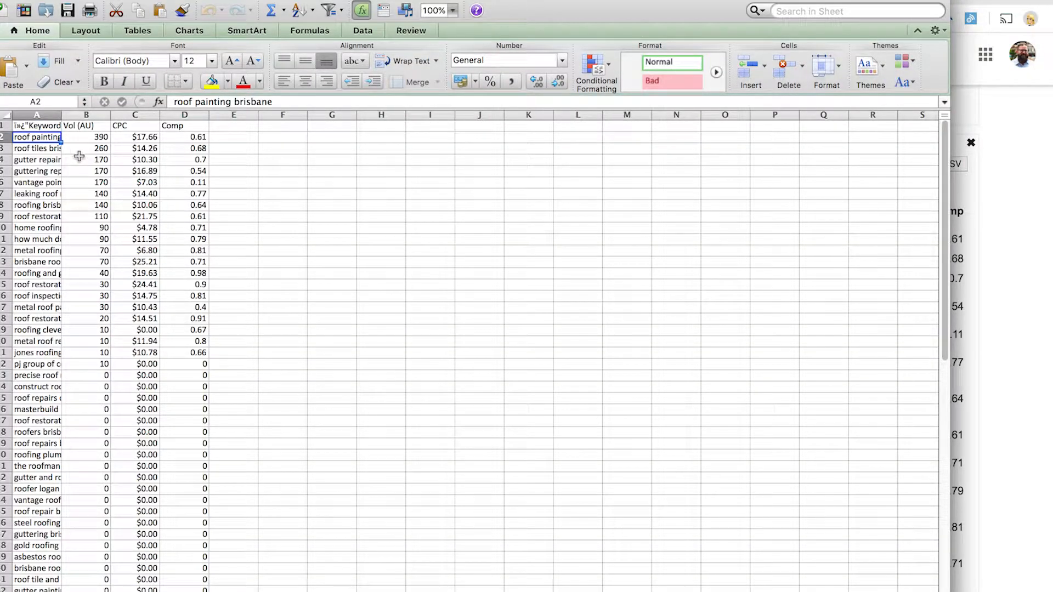
{"action": "key", "text": "super+shift+Down"}
{"action": "key", "text": "shift+Right"}
{"action": "scroll", "coordinate": [79, 156], "scroll_direction": "up", "scroll_amount": 3}
{"action": "key", "text": "super+c"}
{"action": "left_click", "coordinate": [1033, 244]}
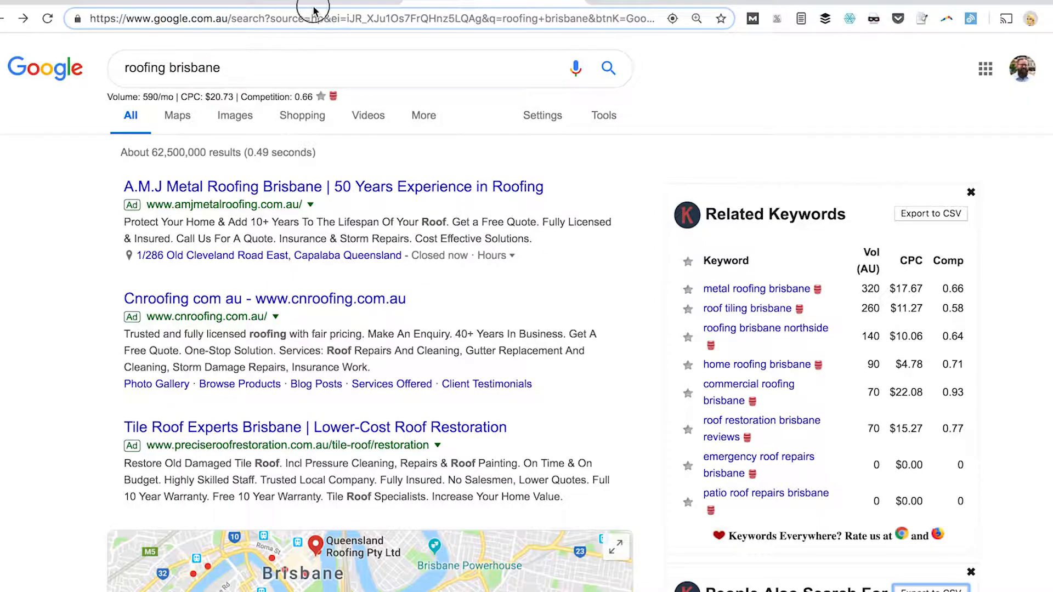
{"action": "left_click", "coordinate": [337, 3]}
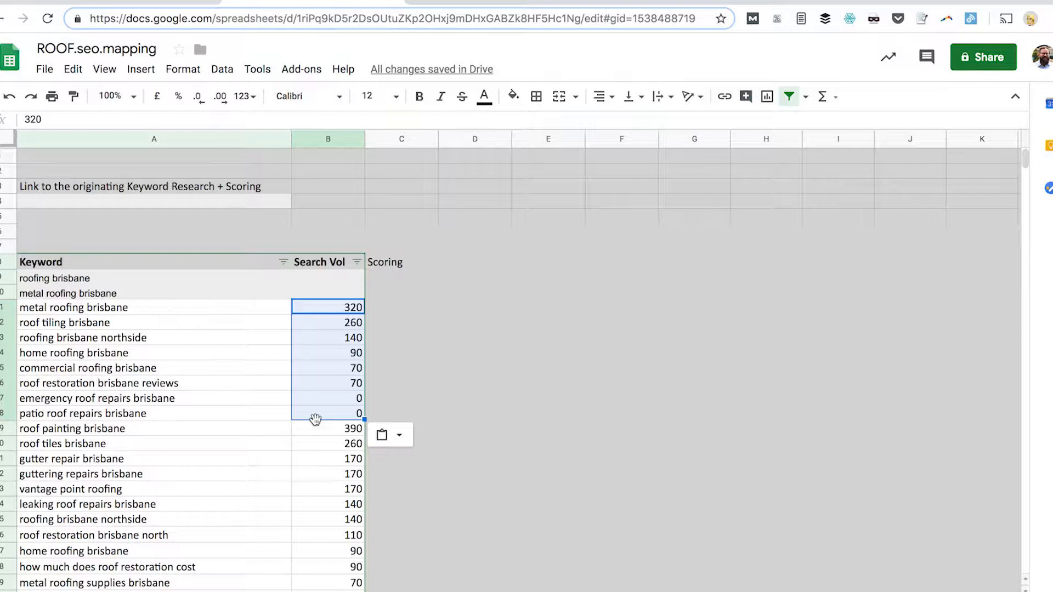
Step: Examine the collected keywords and their search volumes down to the end of the list
{"action": "left_click", "coordinate": [239, 328]}
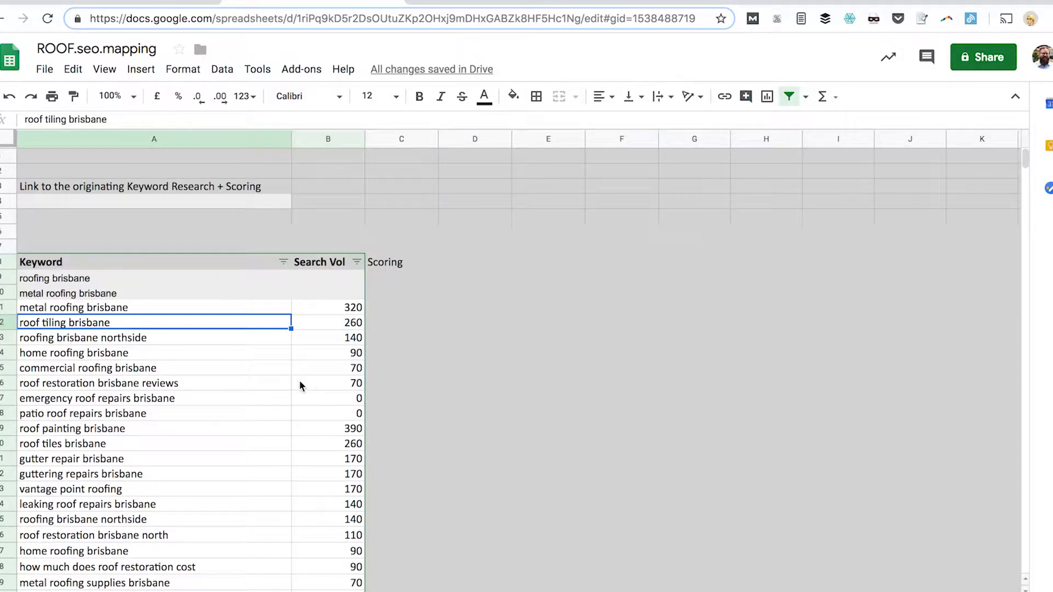
{"action": "left_click", "coordinate": [172, 400]}
{"action": "left_click", "coordinate": [346, 401]}
{"action": "left_click", "coordinate": [337, 415]}
{"action": "scroll", "coordinate": [343, 373], "scroll_direction": "down", "scroll_amount": 10}
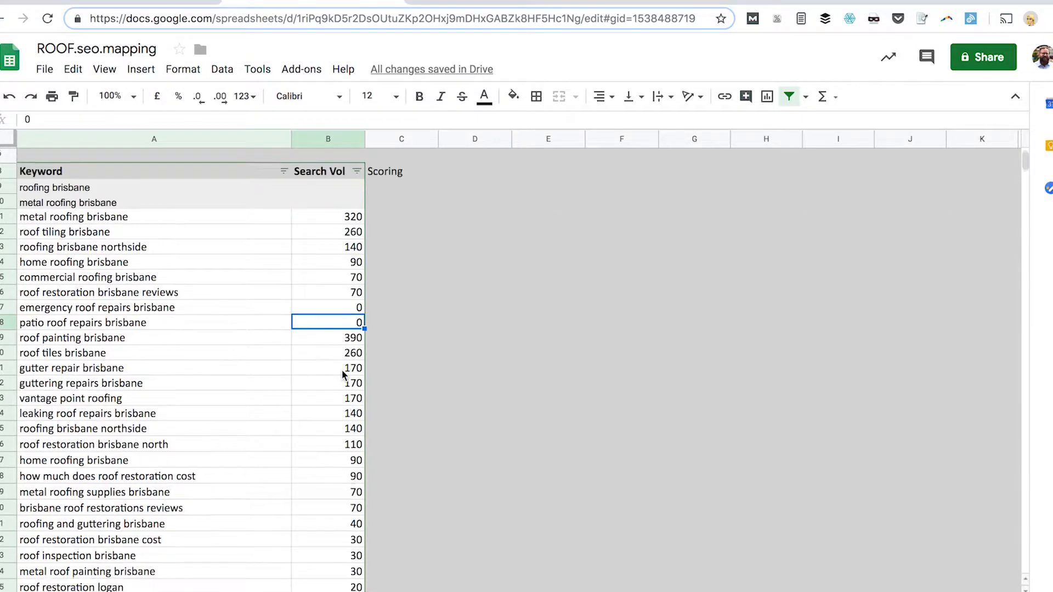
{"action": "scroll", "coordinate": [340, 371], "scroll_direction": "down", "scroll_amount": 4}
{"action": "left_click", "coordinate": [325, 332]}
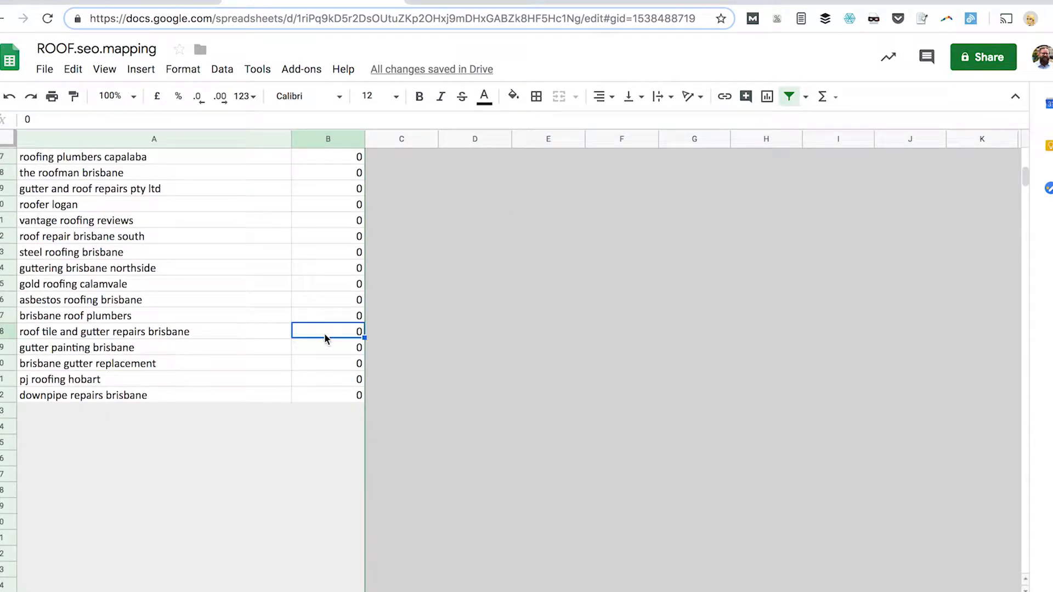
Step: View the CURVES sweet spot slide in the SEO Coach - KeyWords presentation and examine the zero-volume keywords in the Excel export
{"action": "left_click", "coordinate": [184, 2]}
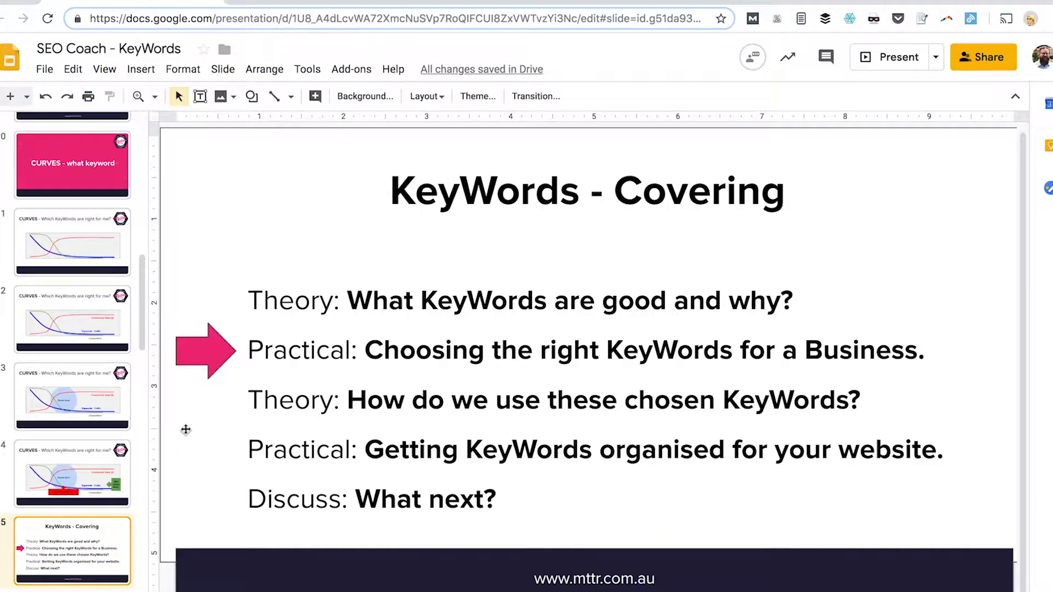
{"action": "left_click", "coordinate": [92, 499]}
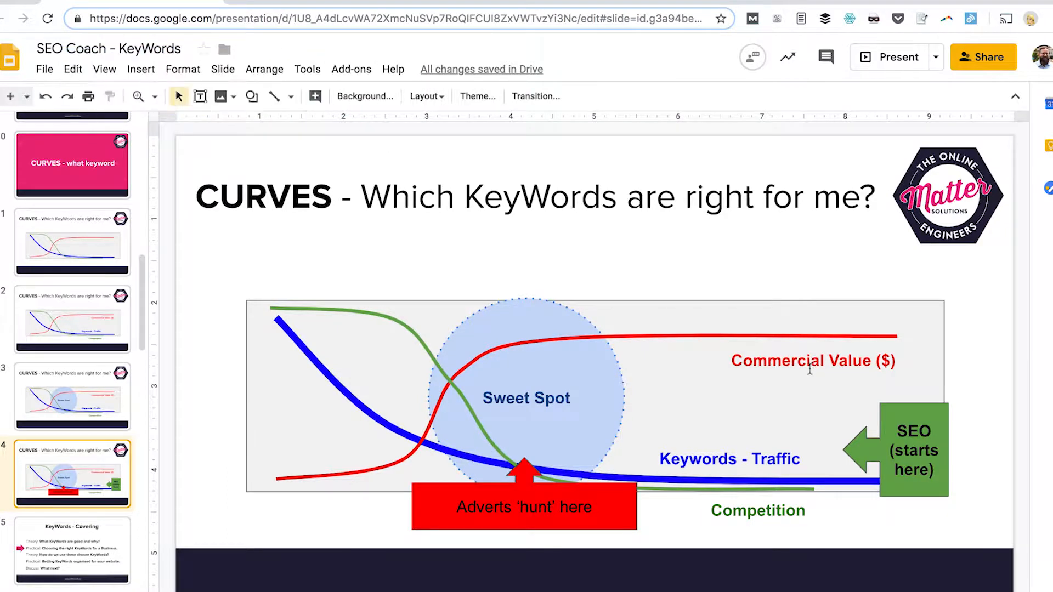
{"action": "key", "text": "super+Tab"}
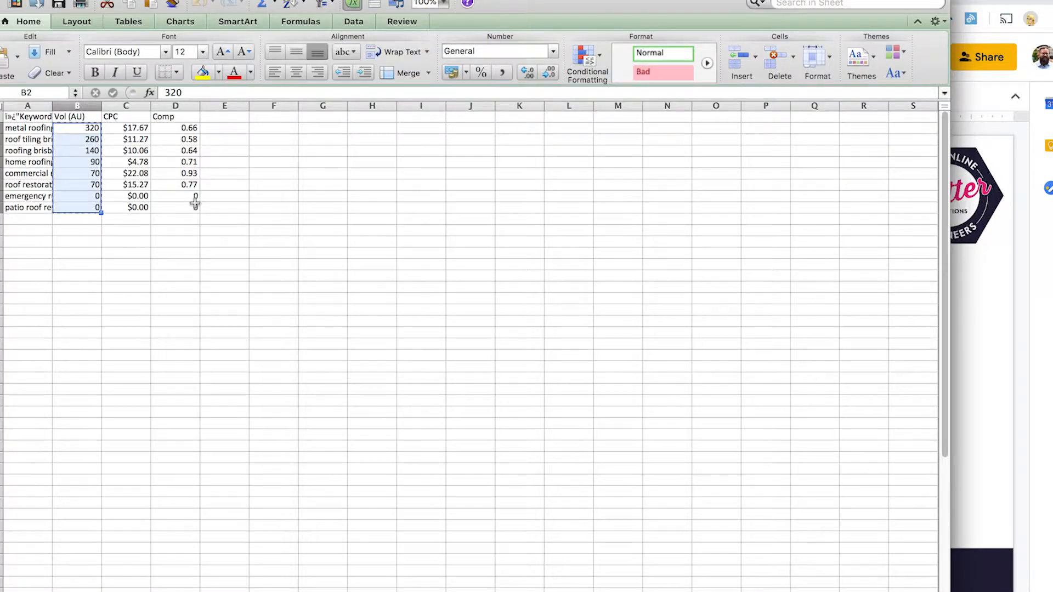
{"action": "left_click", "coordinate": [195, 204]}
{"action": "left_click", "coordinate": [88, 197]}
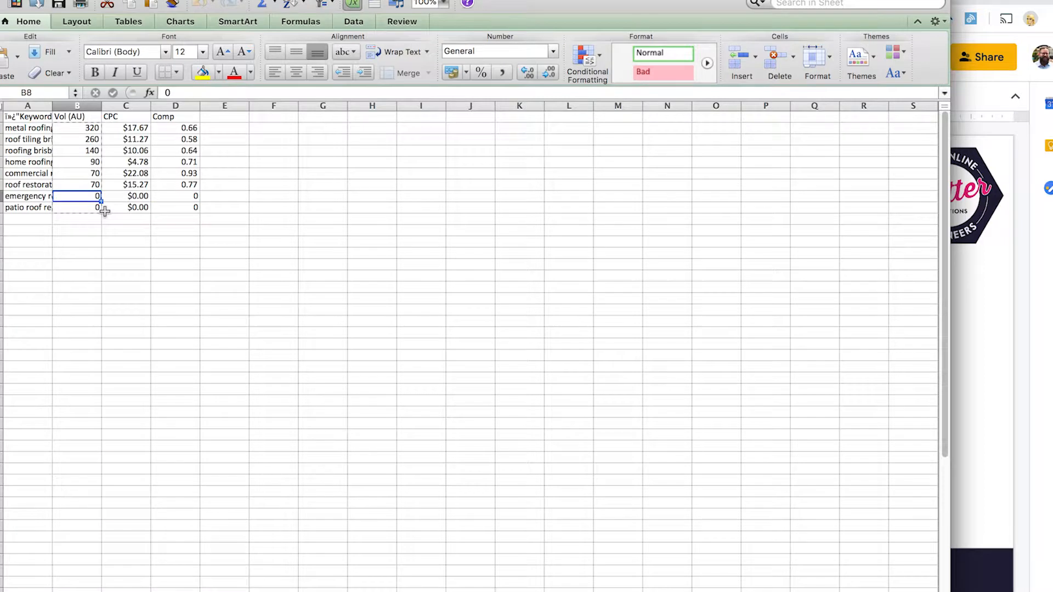
{"action": "left_click", "coordinate": [80, 210]}
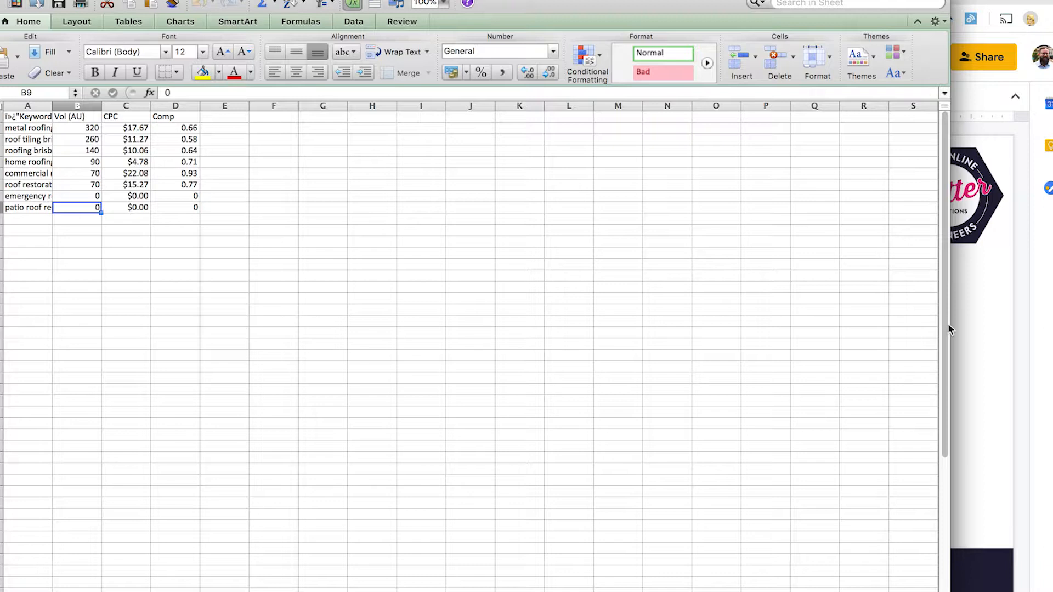
{"action": "left_click", "coordinate": [974, 283]}
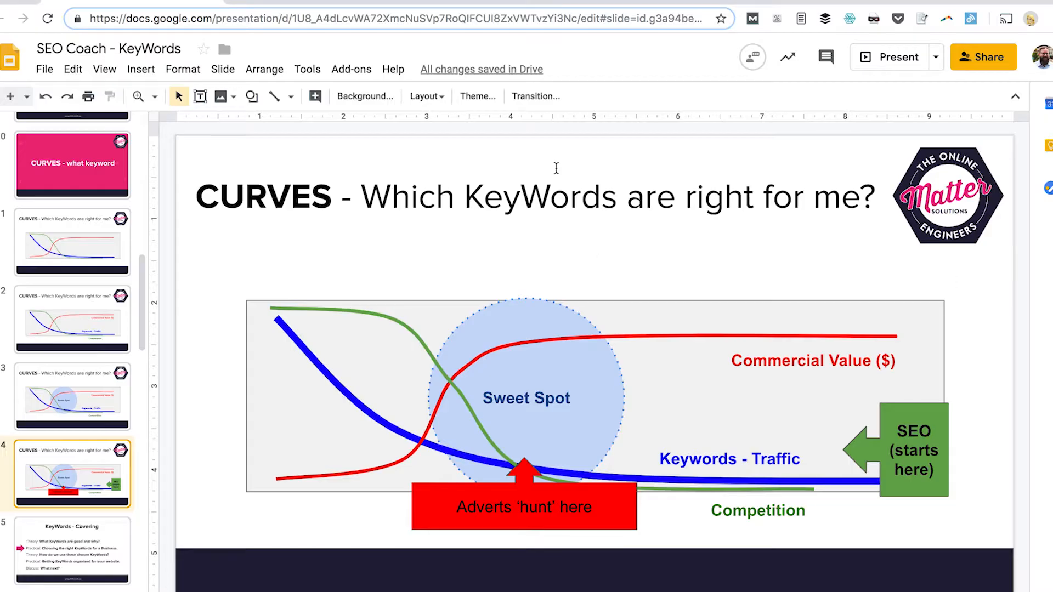
Step: Look up the volume of roofing brisbane in the Google results and enter 590 as its Search Vol in ROOF.seo.mapping
{"action": "left_click", "coordinate": [307, 5]}
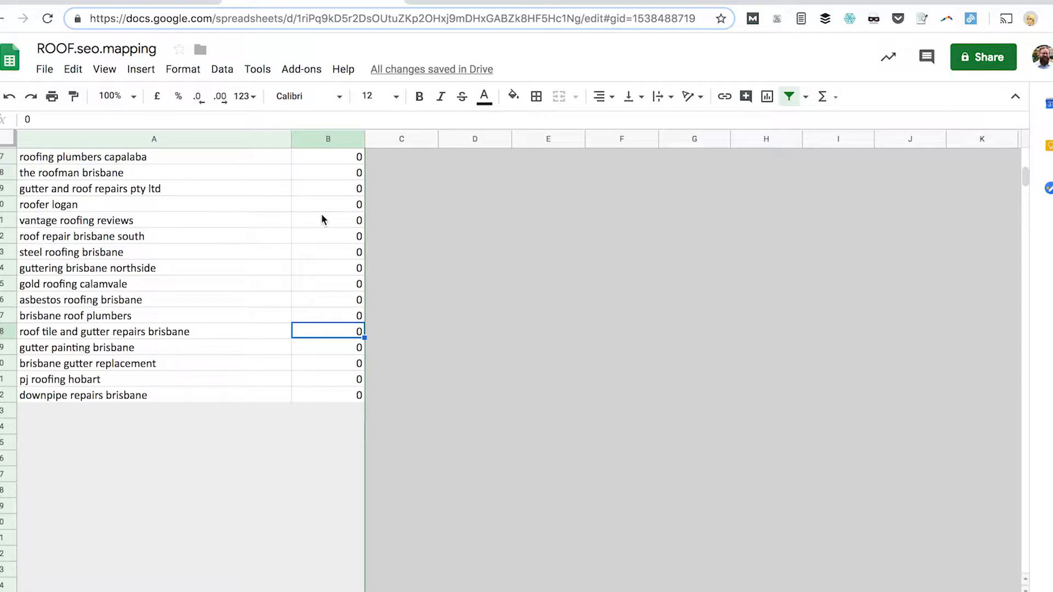
{"action": "scroll", "coordinate": [288, 251], "scroll_direction": "up", "scroll_amount": 10}
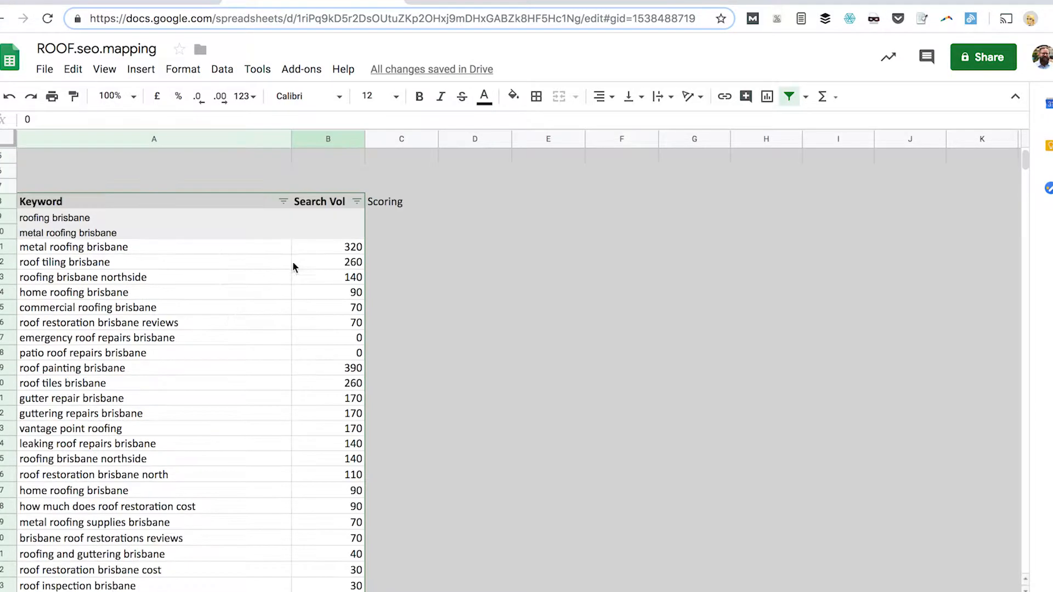
{"action": "left_click", "coordinate": [311, 316]}
{"action": "left_click", "coordinate": [350, 291]}
{"action": "key", "text": "Up"}
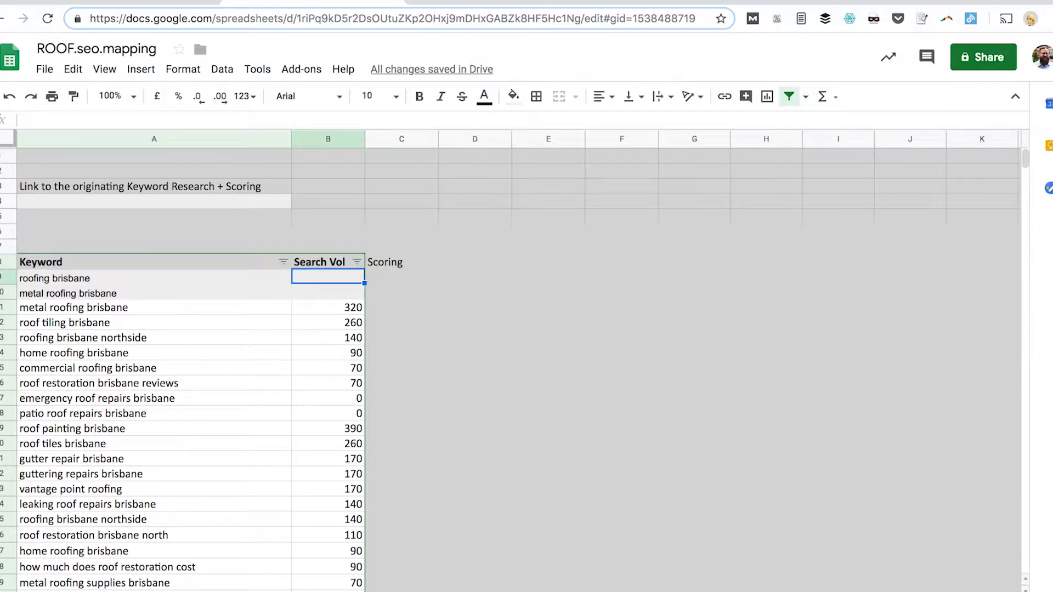
{"action": "left_click", "coordinate": [466, 6]}
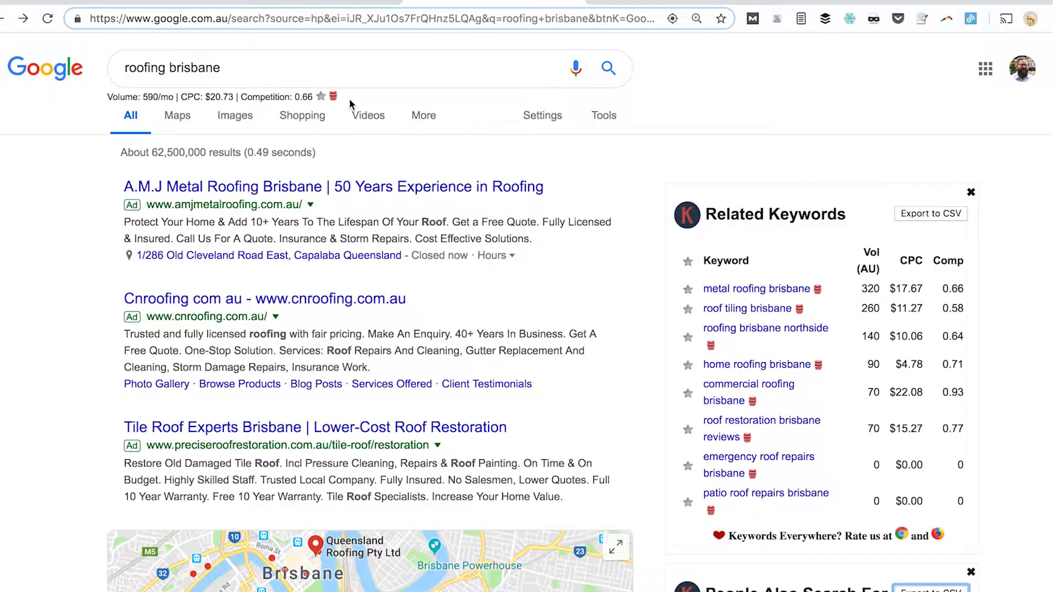
{"action": "left_click", "coordinate": [292, 65]}
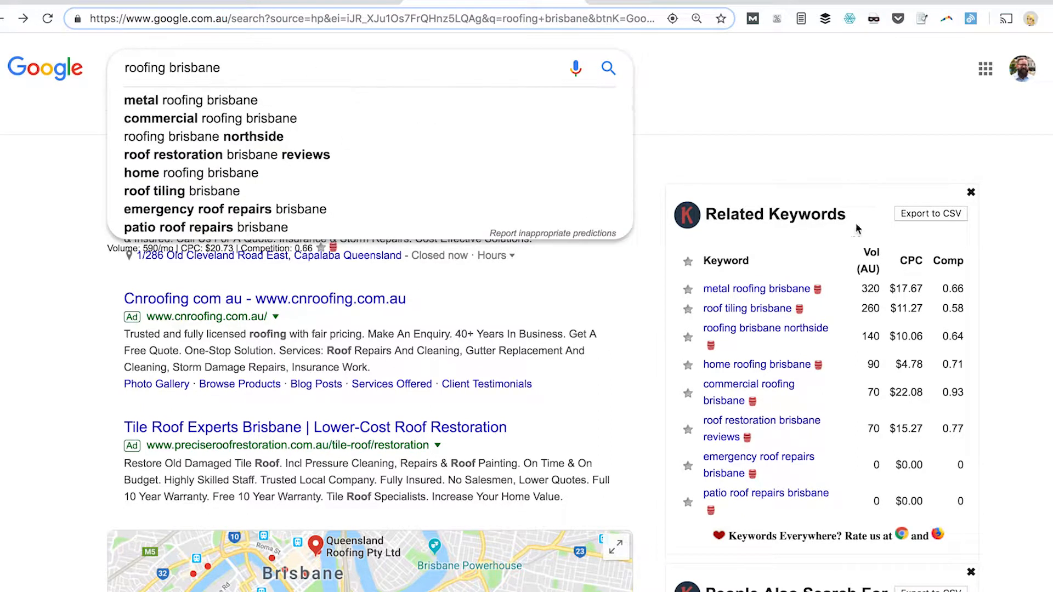
{"action": "left_click", "coordinate": [686, 113]}
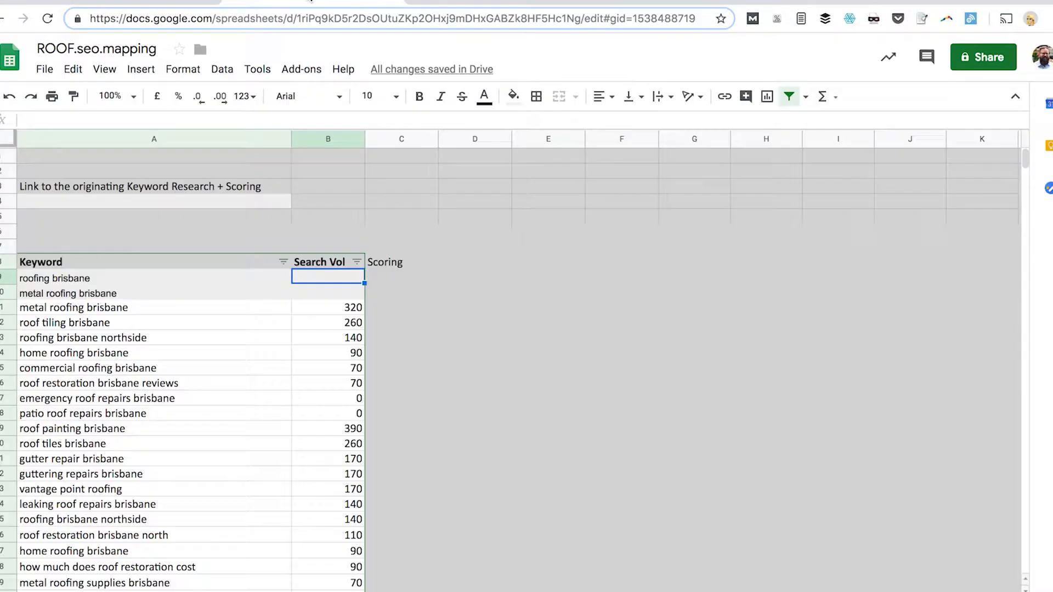
{"action": "left_click", "coordinate": [306, 4]}
{"action": "type", "text": "590"}
{"action": "key", "text": "Return"}
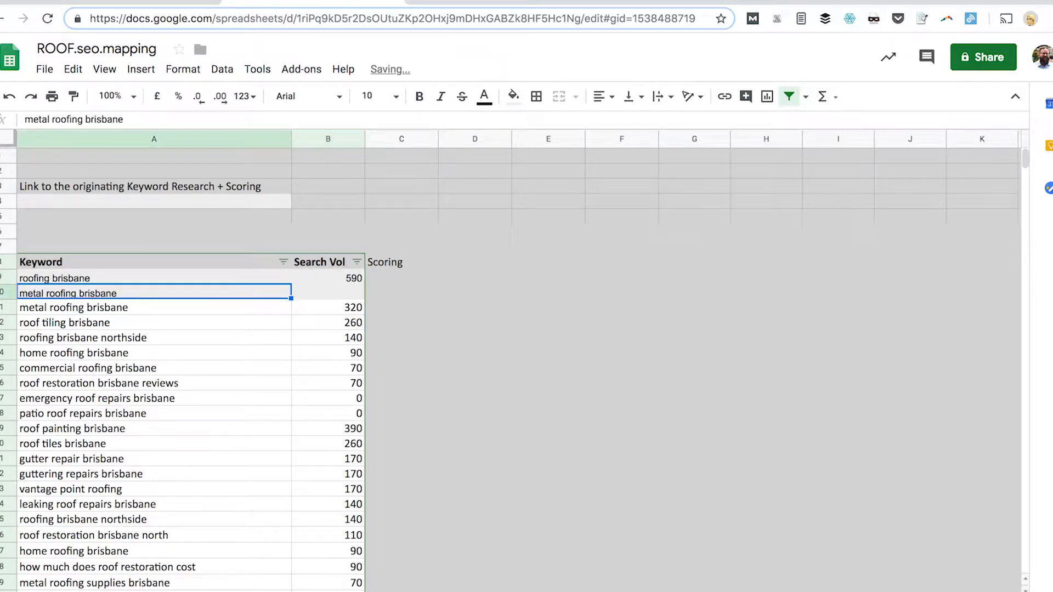
Step: Delete the duplicate metal roofing brisbane row that has no search volume, and review the remaining keyword list
{"action": "right_click", "coordinate": [3, 292]}
{"action": "left_click", "coordinate": [89, 468]}
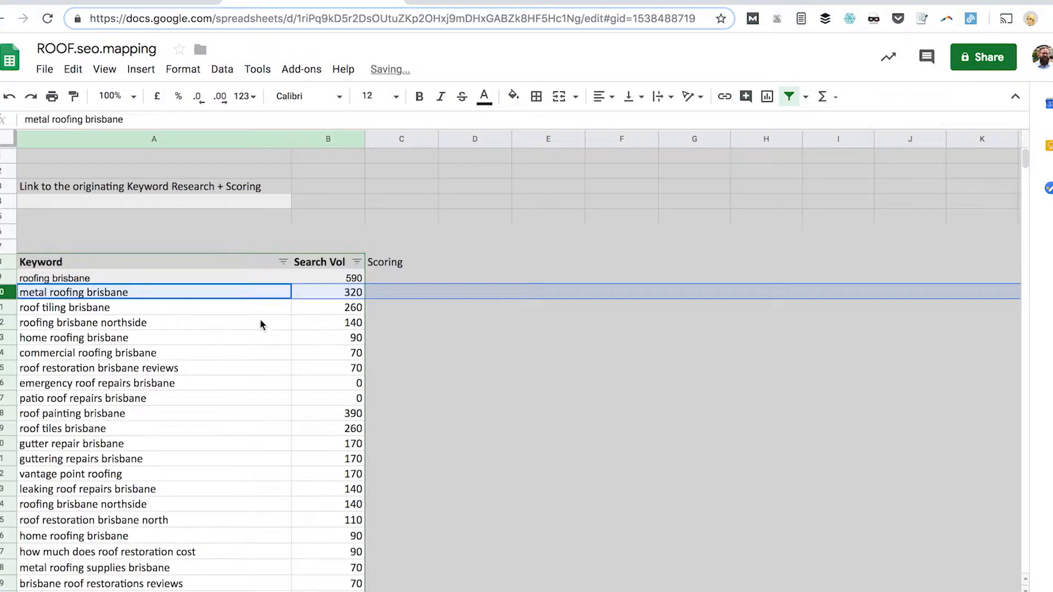
{"action": "left_click", "coordinate": [328, 322]}
{"action": "left_click", "coordinate": [164, 383]}
{"action": "scroll", "coordinate": [164, 469], "scroll_direction": "down", "scroll_amount": 15}
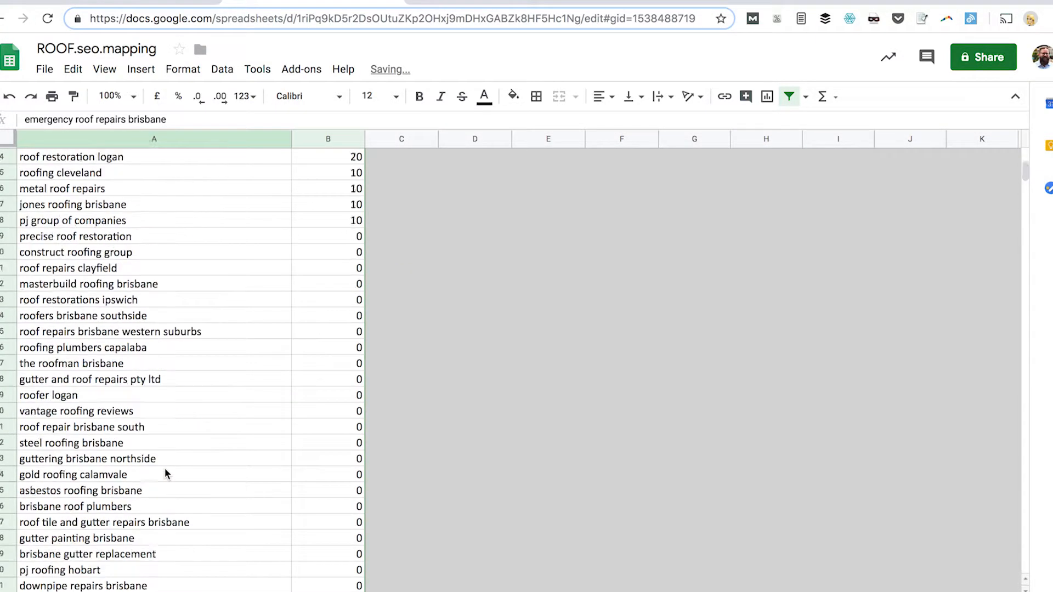
{"action": "left_click", "coordinate": [159, 489]}
{"action": "scroll", "coordinate": [216, 373], "scroll_direction": "up", "scroll_amount": 20}
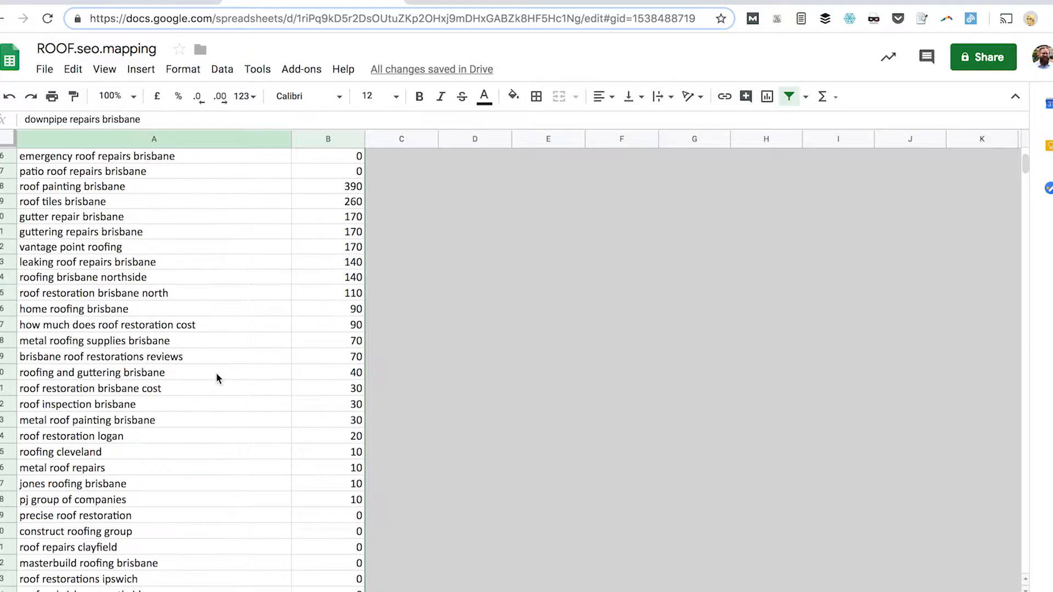
Step: Make the Scoring column header bold
{"action": "left_click", "coordinate": [375, 269]}
{"action": "left_click", "coordinate": [402, 250]}
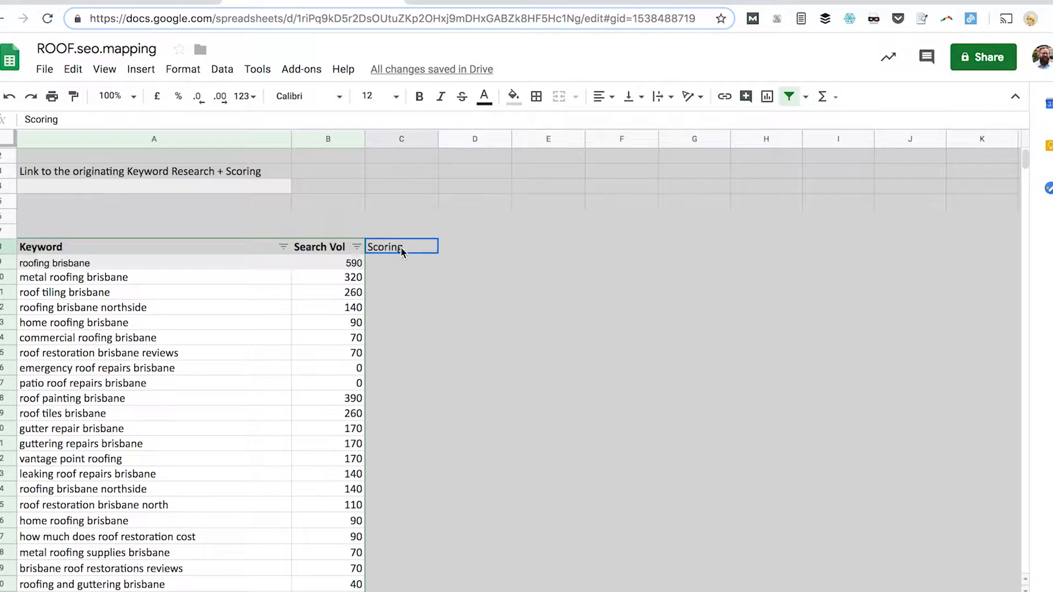
{"action": "key", "text": "ctrl+b"}
{"action": "key", "text": "Down"}
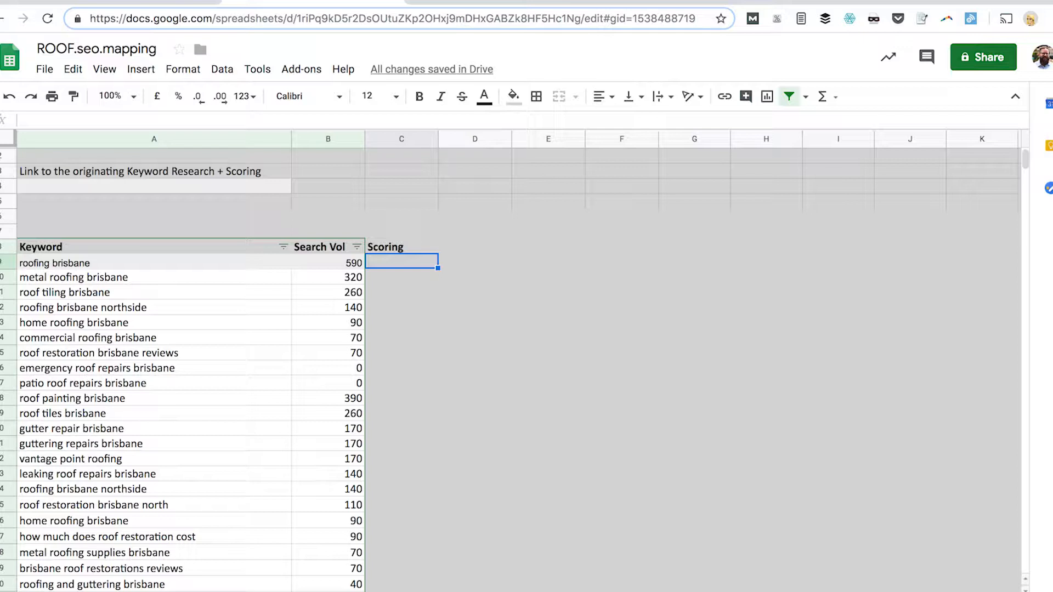
Step: Enter Residential roofing contractor in cell A5, above the keyword table
{"action": "key", "text": "Up"}
{"action": "key", "text": "Up"}
{"action": "key", "text": "Left"}
{"action": "key", "text": "Left"}
{"action": "key", "text": "Up"}
{"action": "key", "text": "Up"}
{"action": "type", "text": "Residen"}
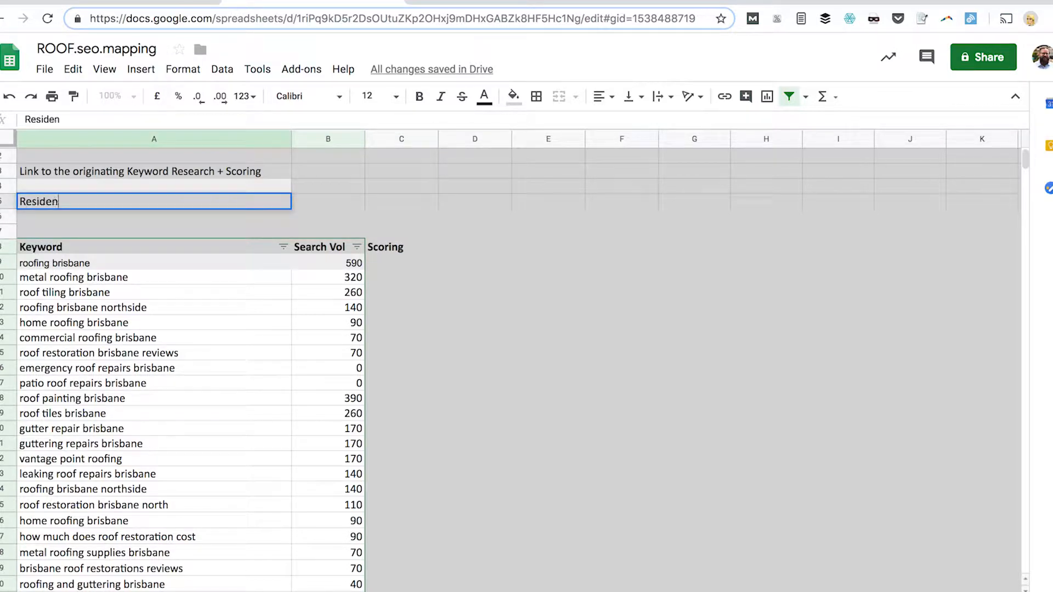
{"action": "type", "text": "tial roofi"}
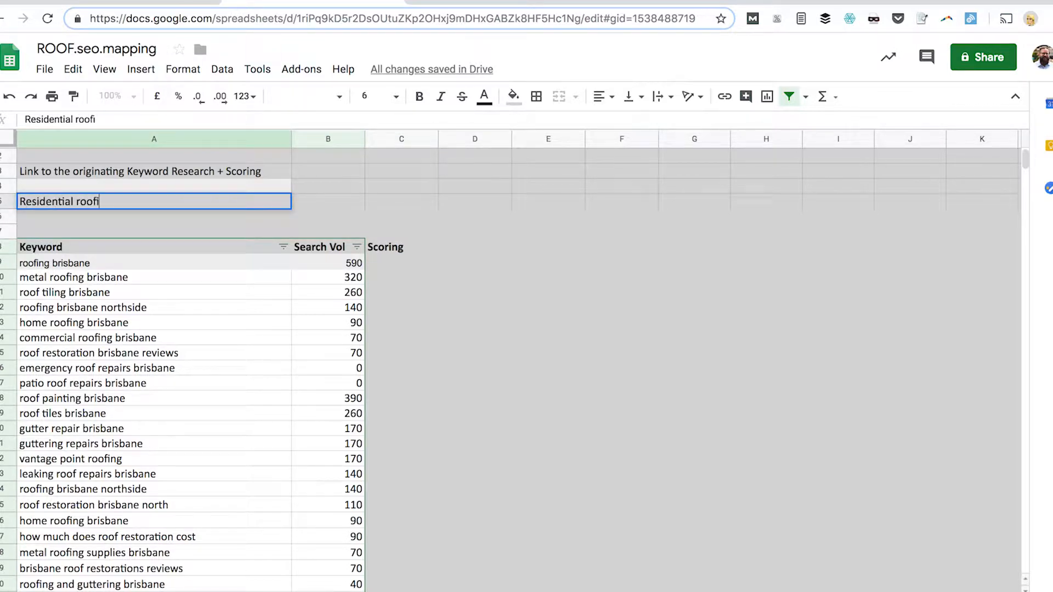
{"action": "type", "text": "ng contractor"}
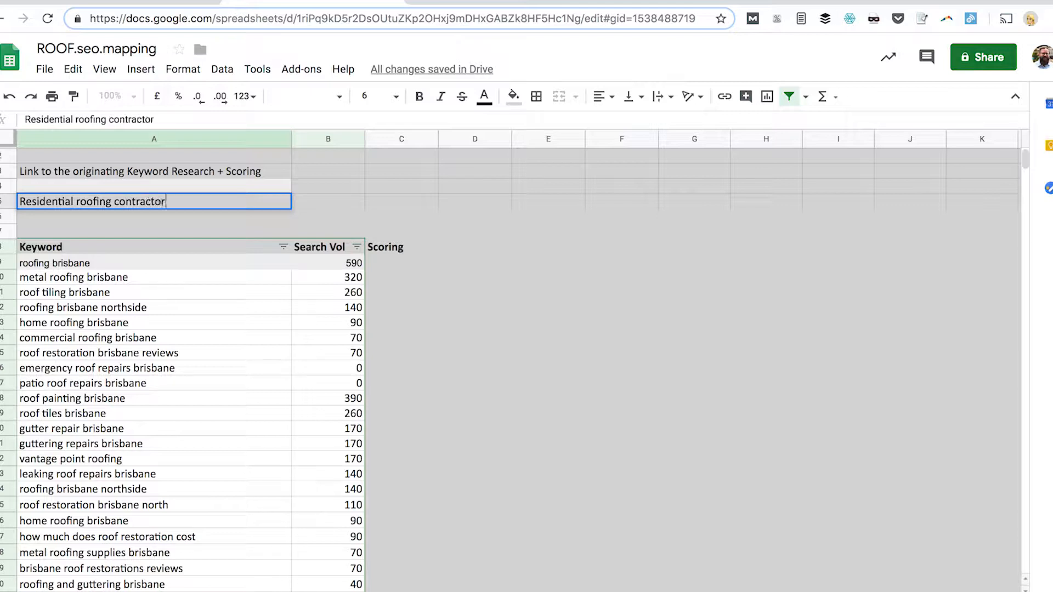
Step: Enter the exclusion note - commercial in the cell beside Residential roofing contractor
{"action": "key", "text": "Tab"}
{"action": "type", "text": "-"}
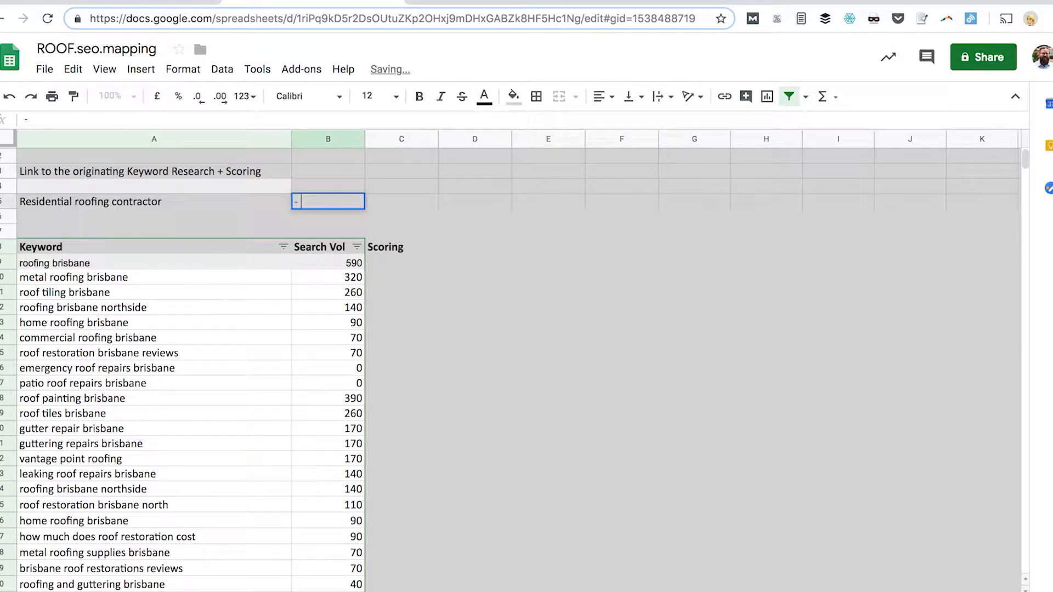
{"action": "type", "text": " commercial"}
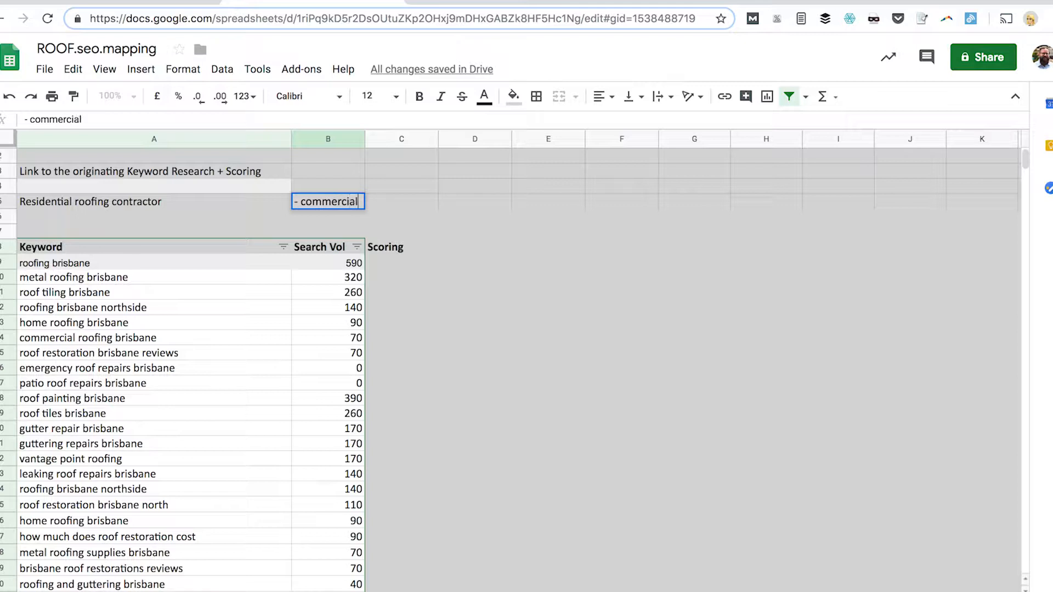
{"action": "key", "text": "Return"}
Step: Score the keyword commercial roofing brisbane 0 in the Scoring column
{"action": "key", "text": "Down"}
{"action": "key", "text": "Down"}
{"action": "key", "text": "Down"}
{"action": "key", "text": "Down"}
{"action": "key", "text": "Down"}
{"action": "key", "text": "Down"}
{"action": "key", "text": "Down"}
{"action": "key", "text": "Down"}
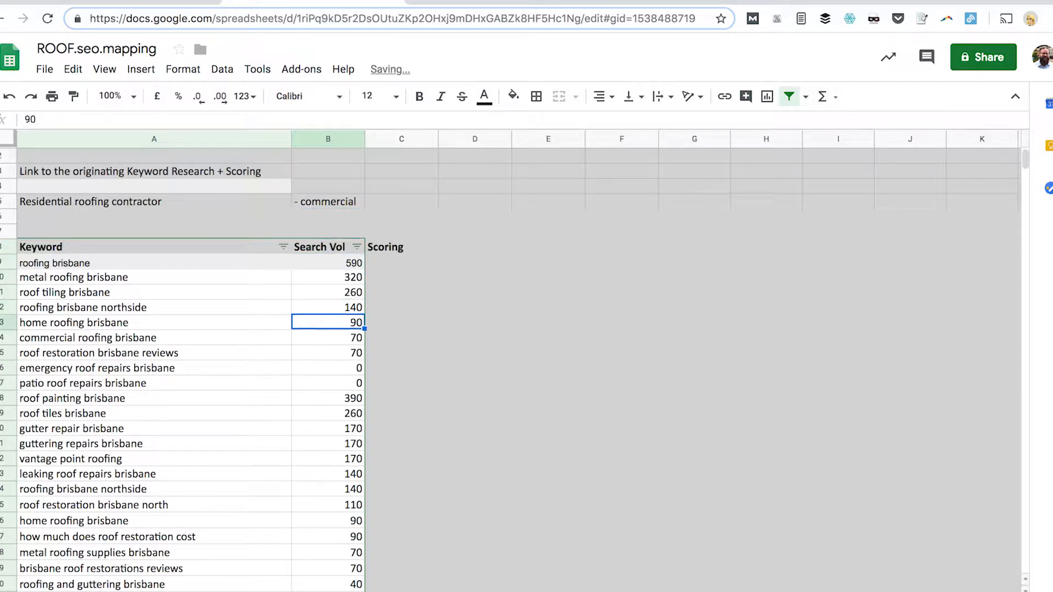
{"action": "key", "text": "Left"}
{"action": "key", "text": "Right"}
{"action": "key", "text": "Right"}
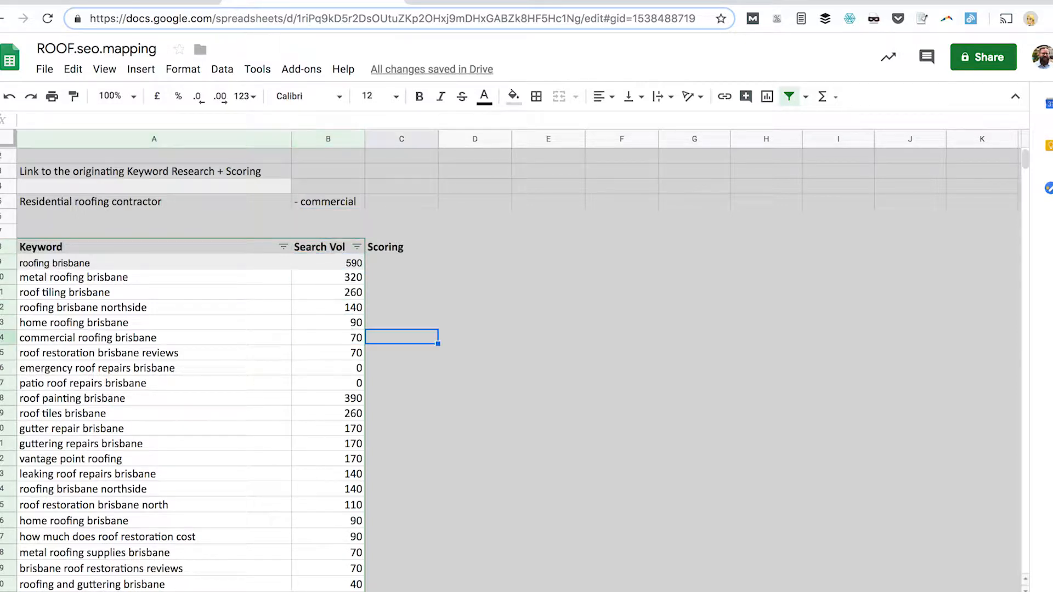
{"action": "type", "text": "0"}
{"action": "key", "text": "Return"}
Step: Score the keyword home roofing brisbane 5 in the Scoring column
{"action": "key", "text": "Up"}
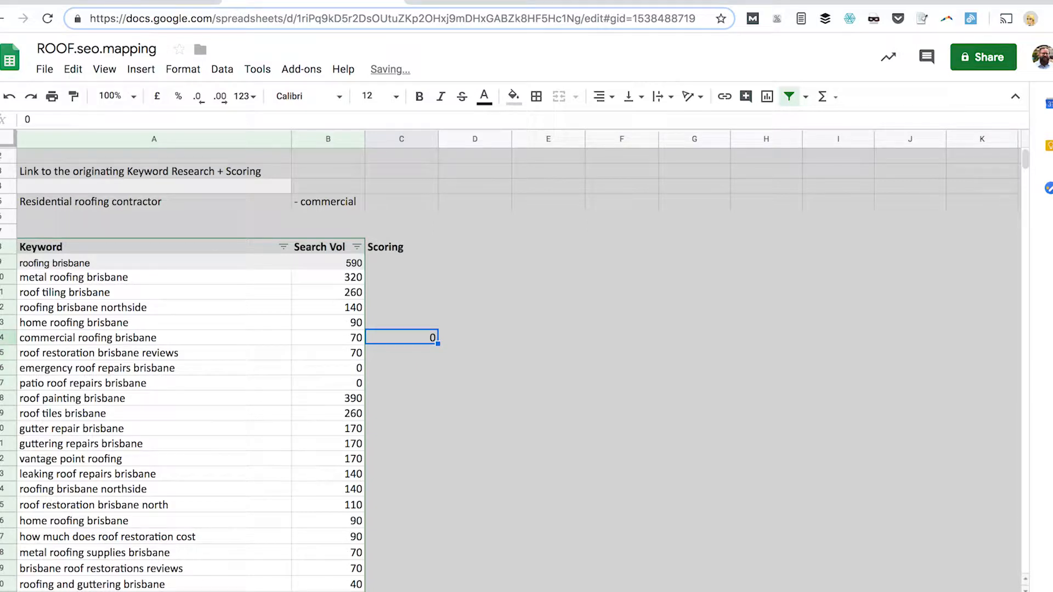
{"action": "key", "text": "Up"}
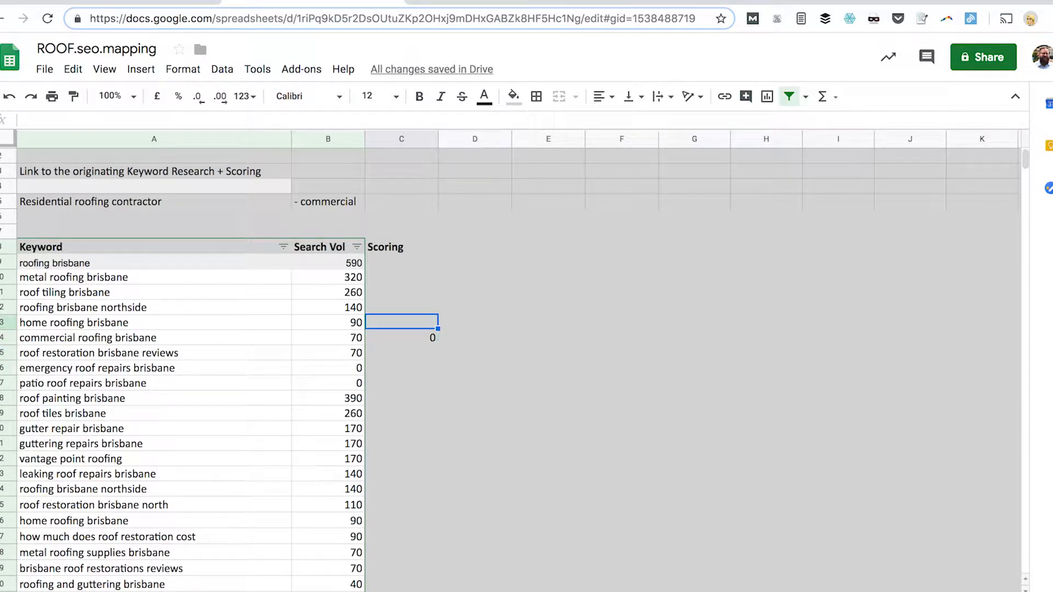
{"action": "type", "text": "5"}
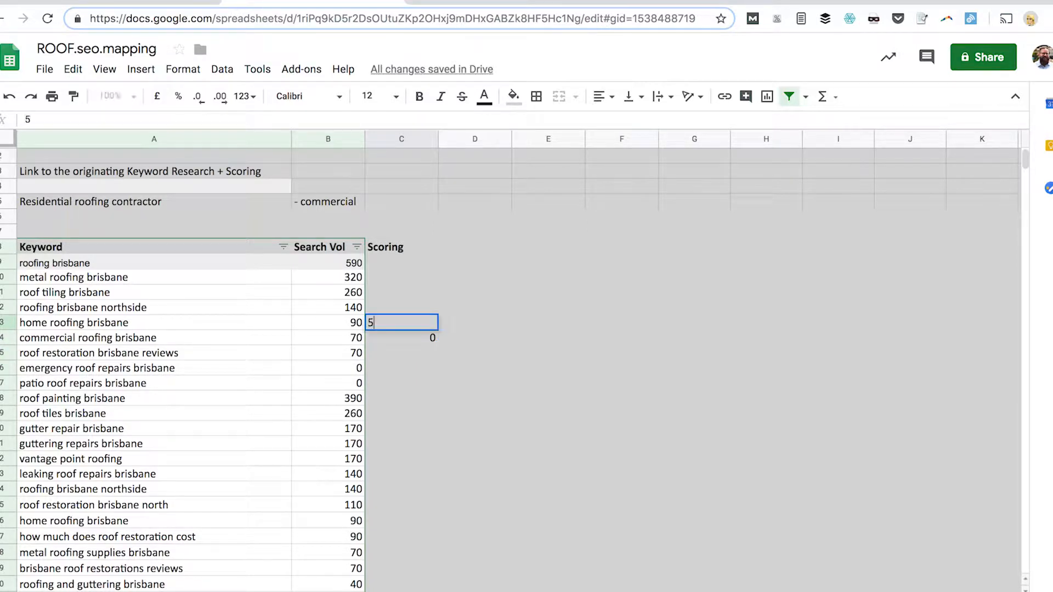
{"action": "key", "text": "Up"}
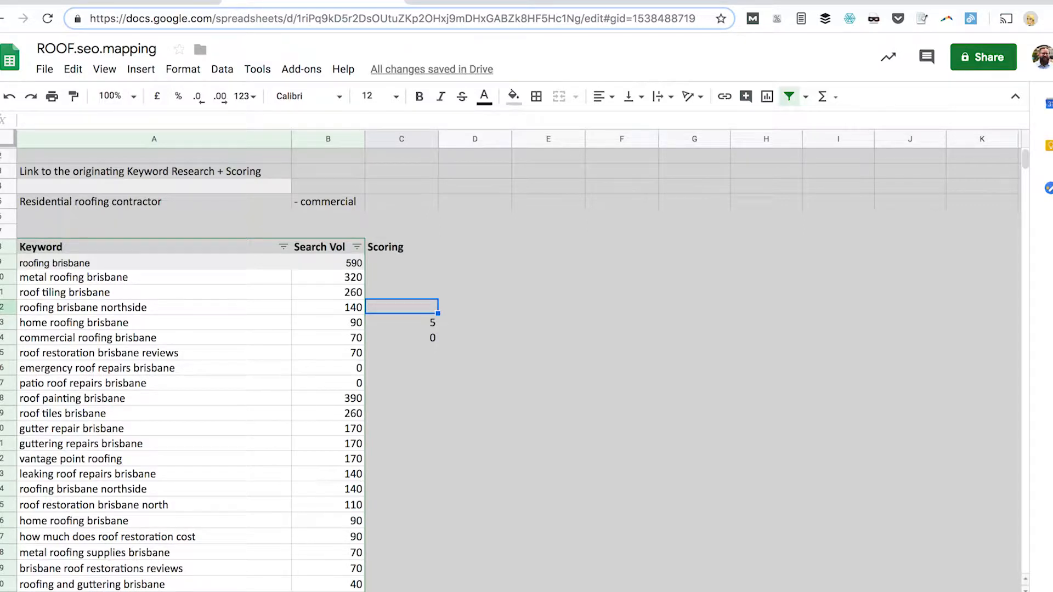
Step: Score the first roofing brisbane northside keyword 4 in the Scoring column
{"action": "key", "text": "Left"}
{"action": "key", "text": "Left"}
{"action": "key", "text": "Right"}
{"action": "key", "text": "Right"}
{"action": "key", "text": "Down"}
{"action": "key", "text": "Left"}
{"action": "key", "text": "Left"}
{"action": "key", "text": "Right"}
{"action": "key", "text": "Right"}
{"action": "key", "text": "Up"}
{"action": "type", "text": "4"}
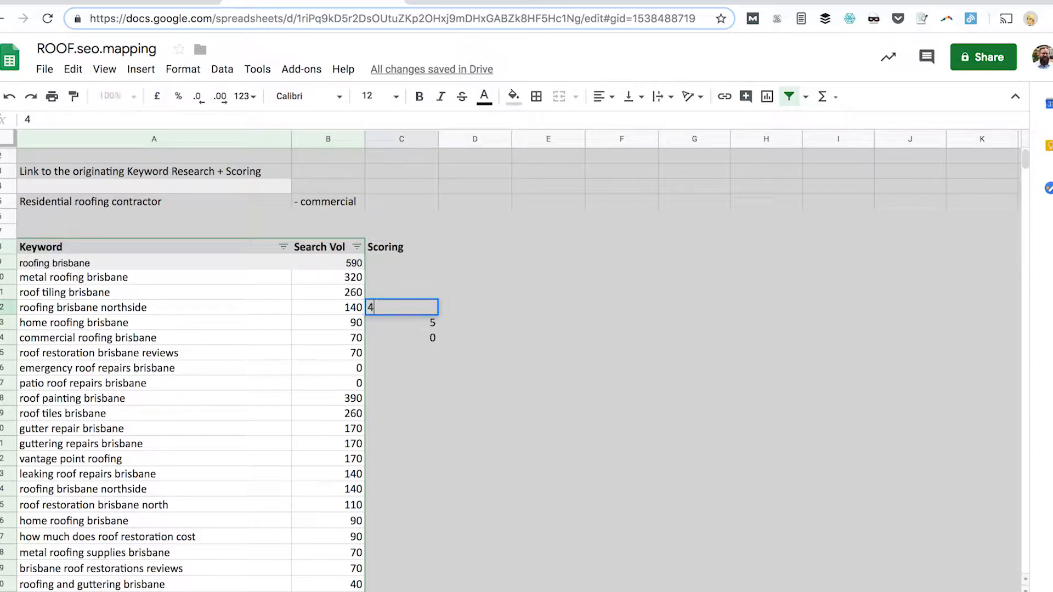
{"action": "key", "text": "Up"}
{"action": "key", "text": "Down"}
{"action": "key", "text": "Left"}
{"action": "key", "text": "Left"}
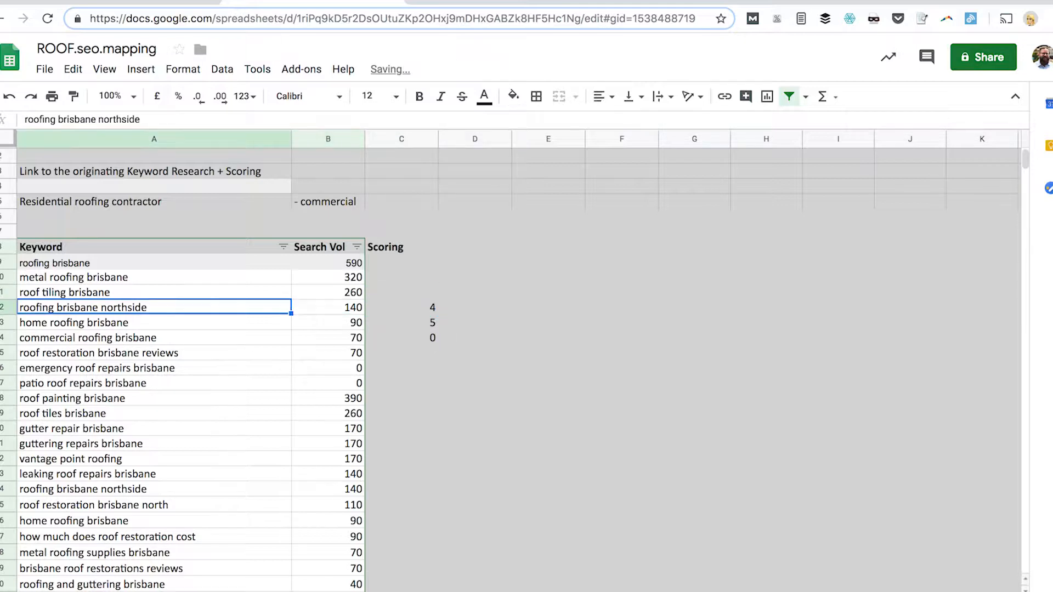
{"action": "key", "text": "Right"}
{"action": "key", "text": "Right"}
Step: Score the keywords roof tiling brisbane and metal roofing brisbane 4 each
{"action": "key", "text": "Up"}
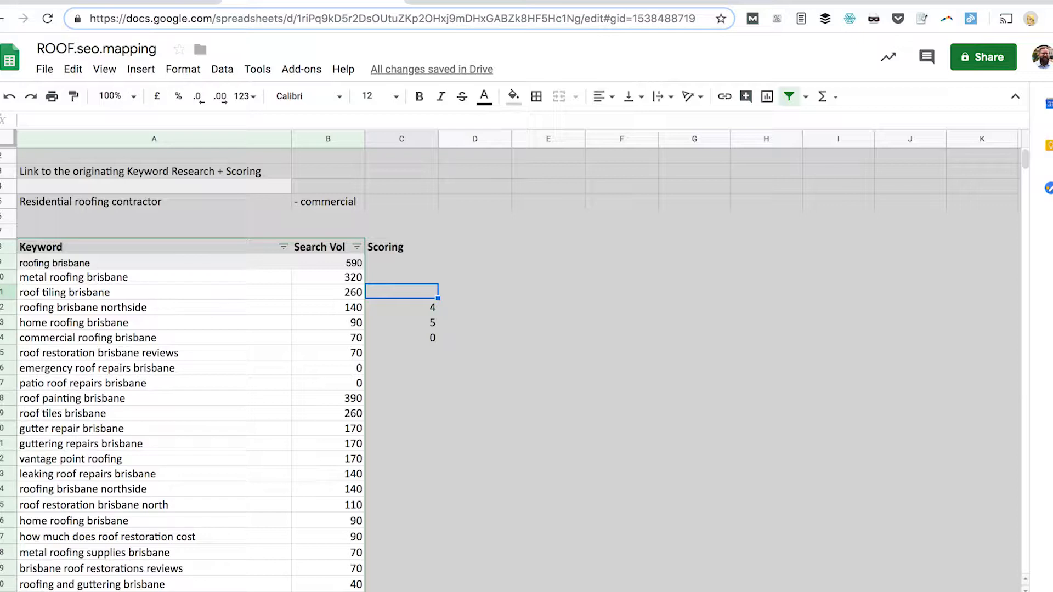
{"action": "key", "text": "Left"}
{"action": "key", "text": "Left"}
{"action": "key", "text": "Right"}
{"action": "key", "text": "Right"}
{"action": "key", "text": "Right"}
{"action": "key", "text": "Left"}
{"action": "key", "text": "Right"}
{"action": "key", "text": "Left"}
{"action": "type", "text": "4"}
{"action": "key", "text": "Up"}
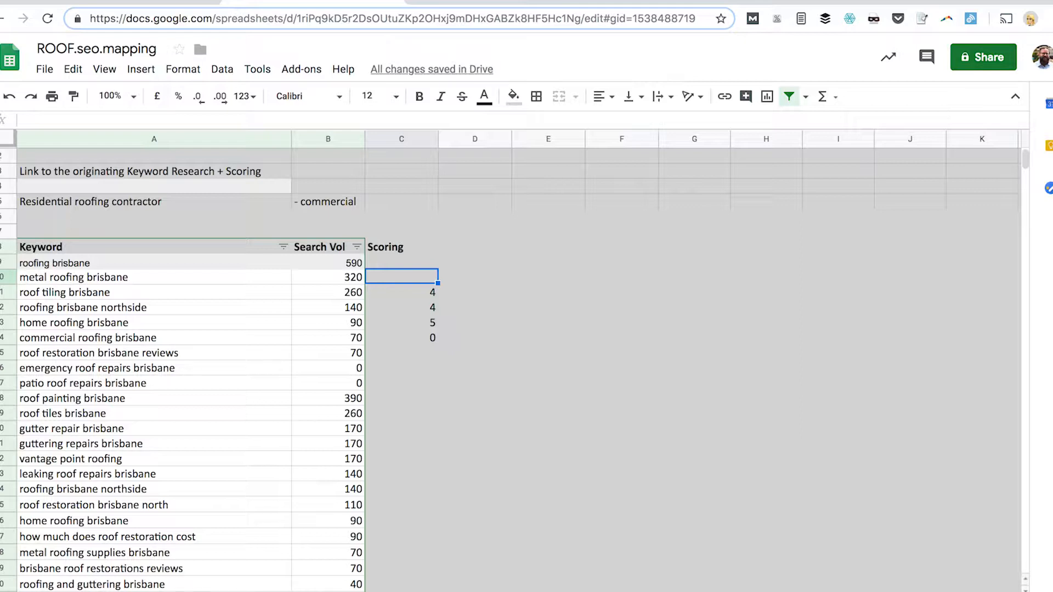
{"action": "type", "text": "4"}
{"action": "key", "text": "Up"}
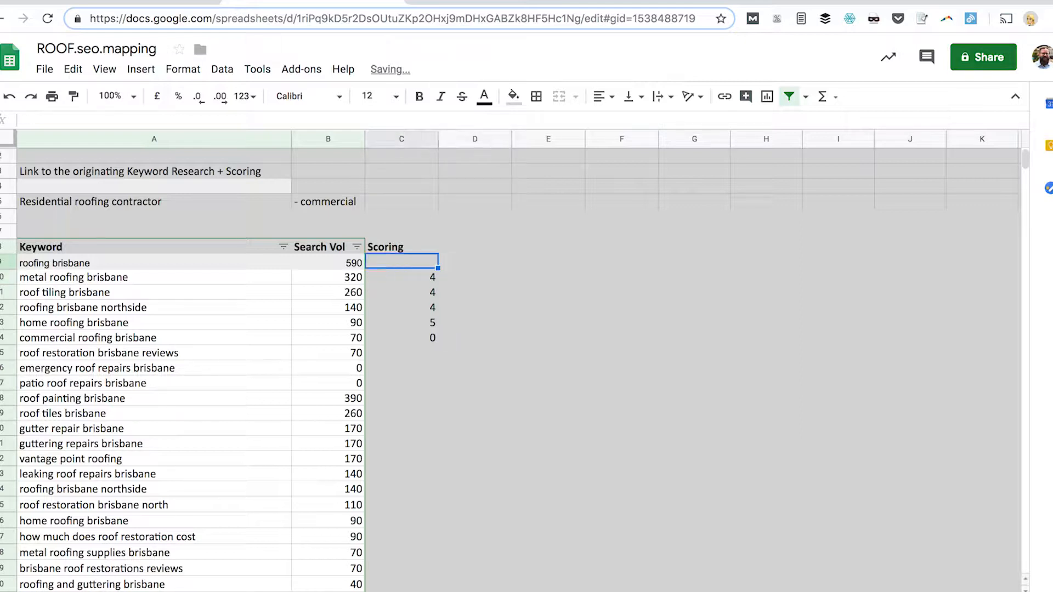
Step: Score the keyword roofing brisbane 3 in the Scoring column
{"action": "key", "text": "Down"}
{"action": "key", "text": "Up"}
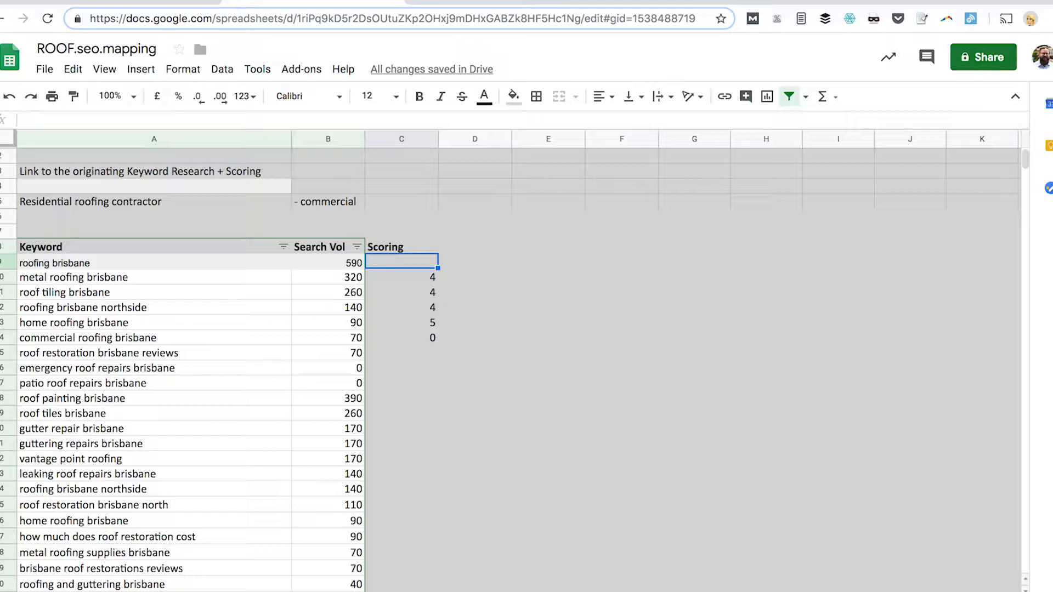
{"action": "type", "text": "3"}
{"action": "key", "text": "Down"}
Step: Score the keyword roof restoration brisbane reviews 1 in the Scoring column
{"action": "key", "text": "Down"}
{"action": "key", "text": "Down"}
{"action": "key", "text": "Down"}
{"action": "key", "text": "Down"}
{"action": "key", "text": "Down"}
{"action": "key", "text": "Down"}
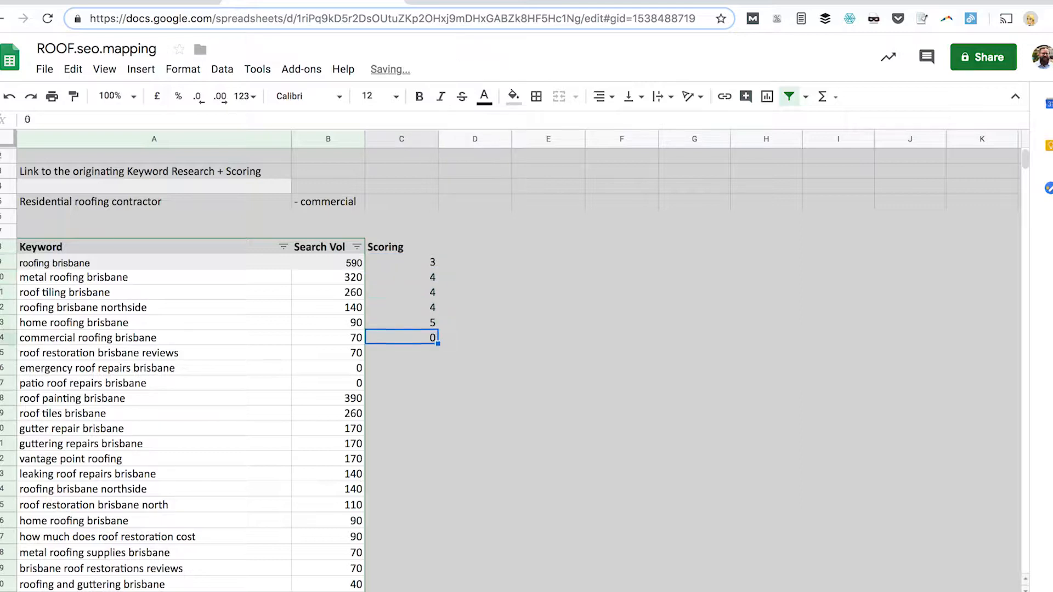
{"action": "key", "text": "Up"}
{"action": "key", "text": "Left"}
{"action": "key", "text": "Left"}
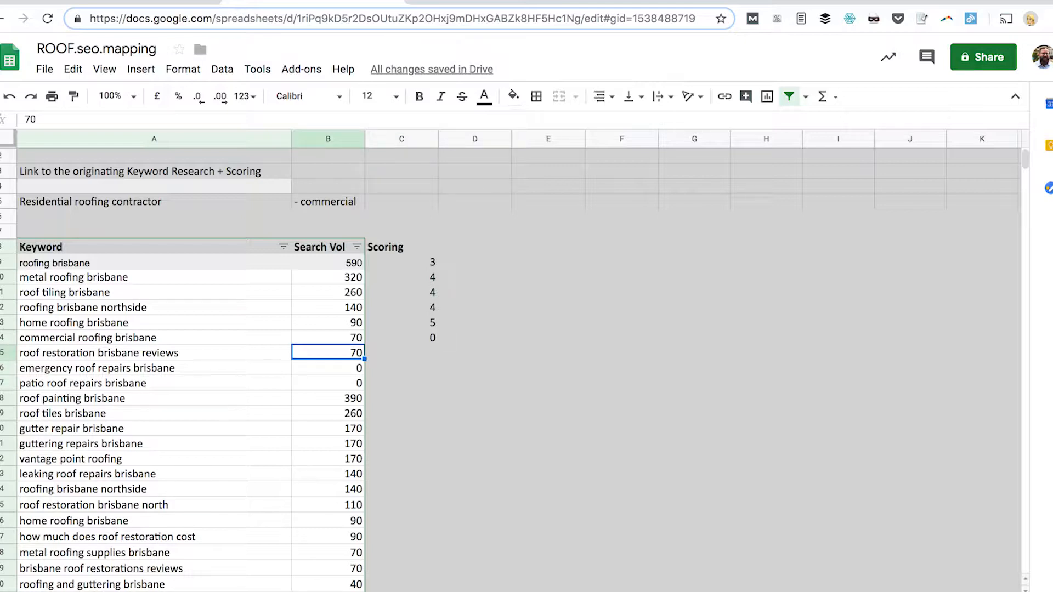
{"action": "key", "text": "Right"}
{"action": "key", "text": "Right"}
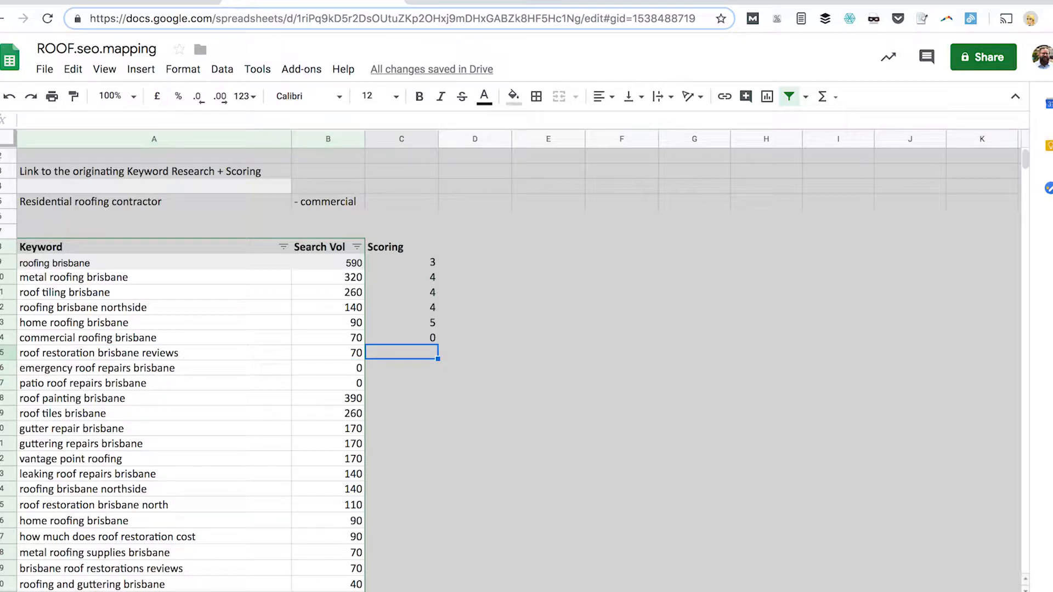
{"action": "key", "text": "Left"}
{"action": "key", "text": "Left"}
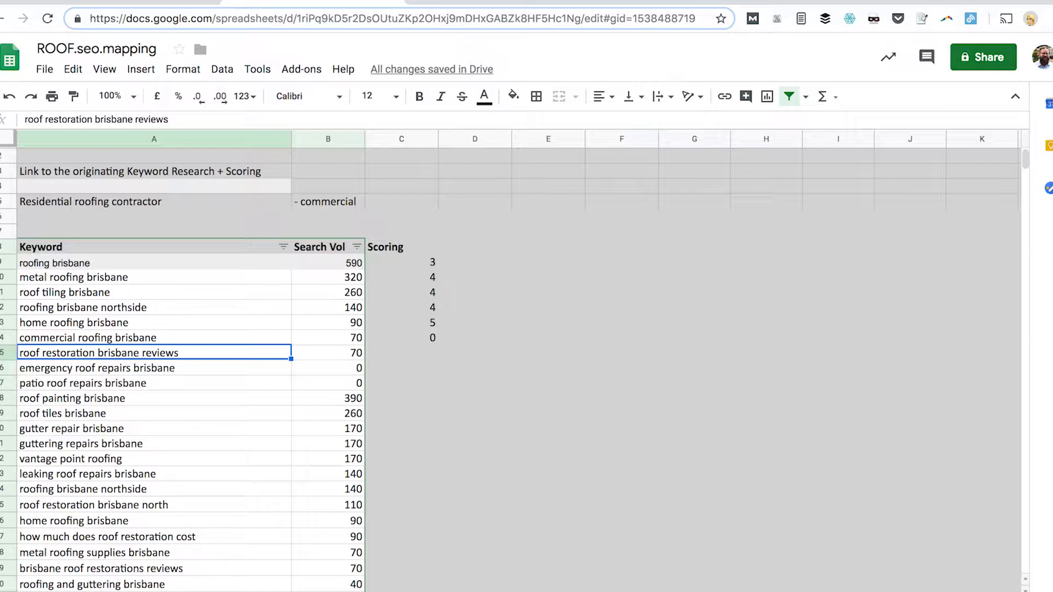
{"action": "key", "text": "Right"}
{"action": "key", "text": "Right"}
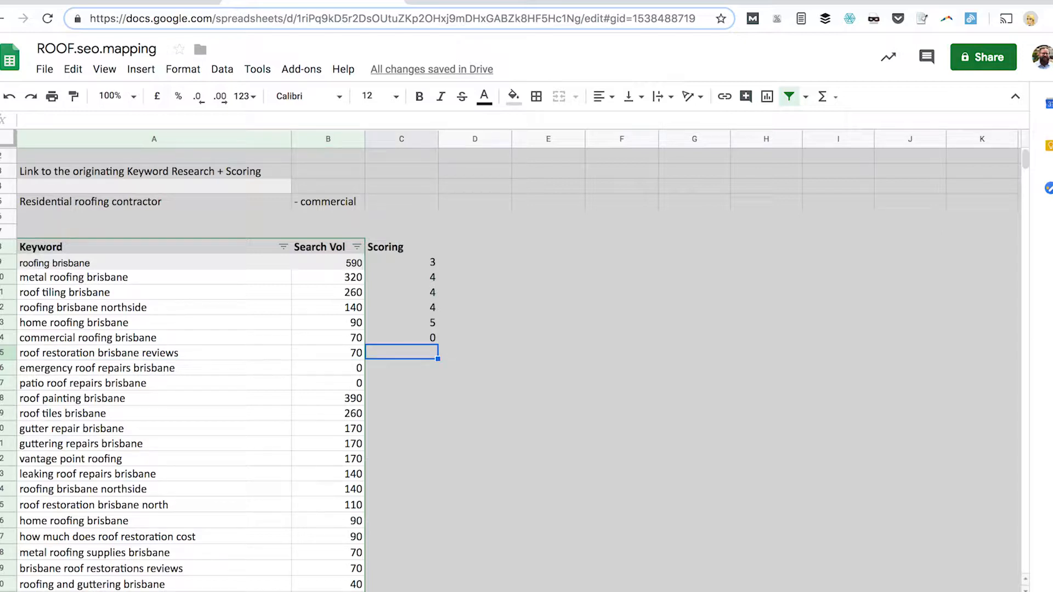
{"action": "type", "text": "1"}
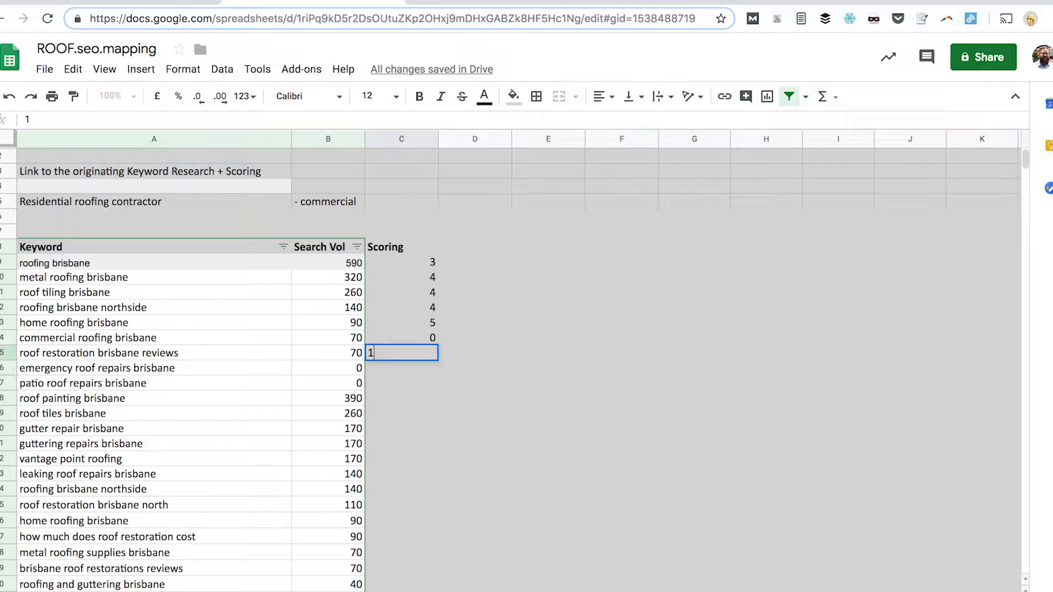
{"action": "key", "text": "Return"}
Step: Look through the whole keyword list for other roof restoration keywords and their search volumes
{"action": "key", "text": "Left"}
{"action": "key", "text": "Left"}
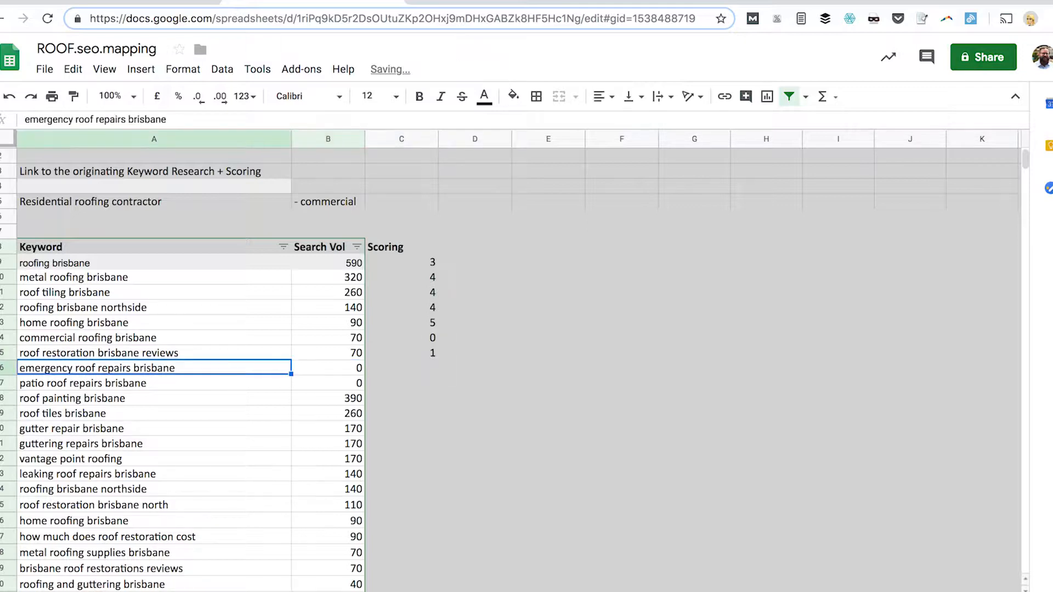
{"action": "key", "text": "Up"}
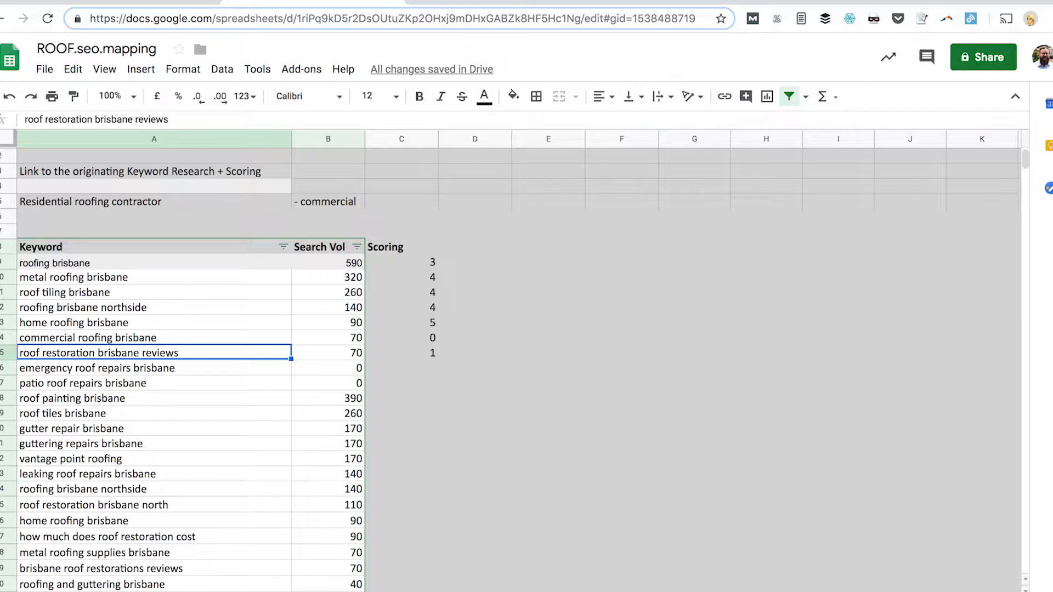
{"action": "key", "text": "Down"}
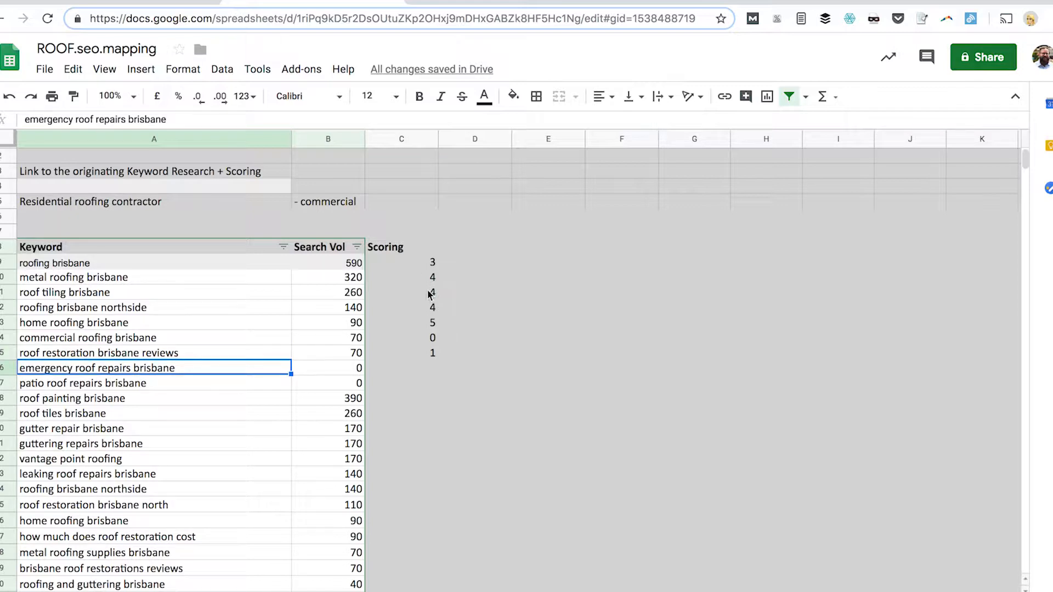
{"action": "scroll", "coordinate": [308, 383], "scroll_direction": "down", "scroll_amount": 5}
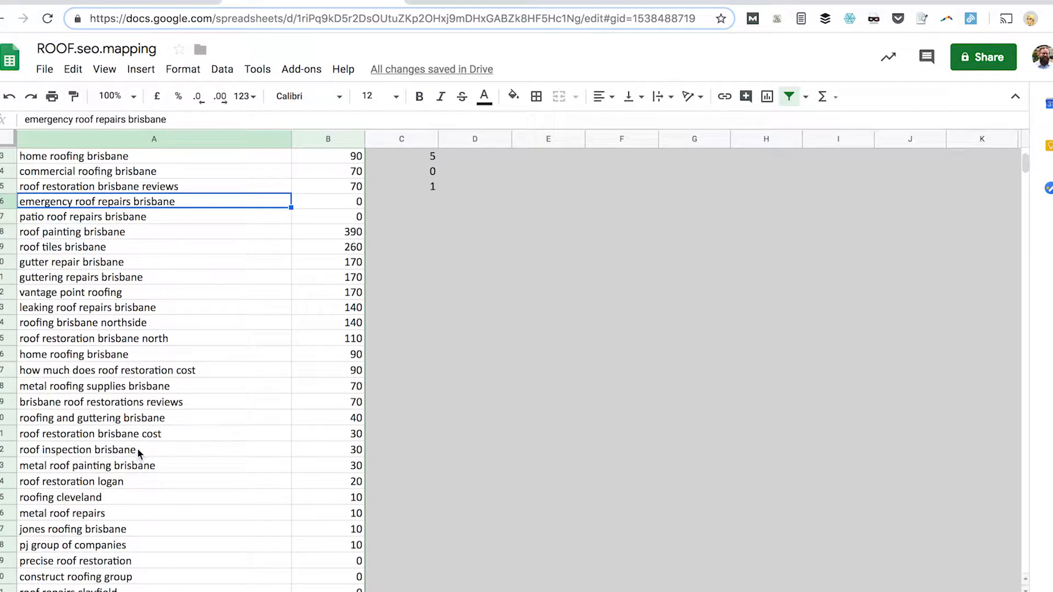
{"action": "left_click", "coordinate": [134, 338]}
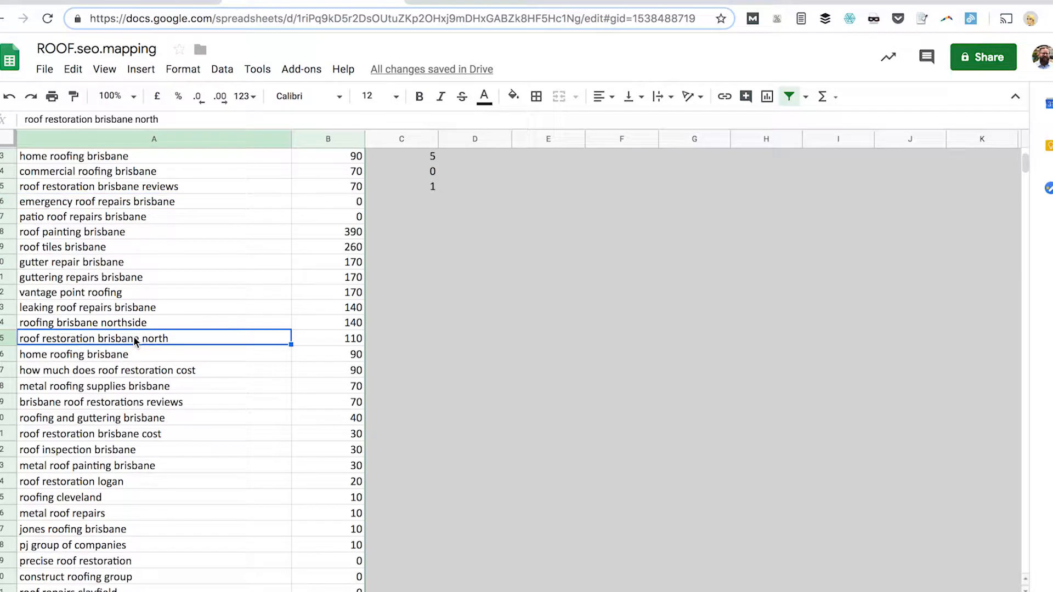
{"action": "scroll", "coordinate": [127, 253], "scroll_direction": "down", "scroll_amount": 7}
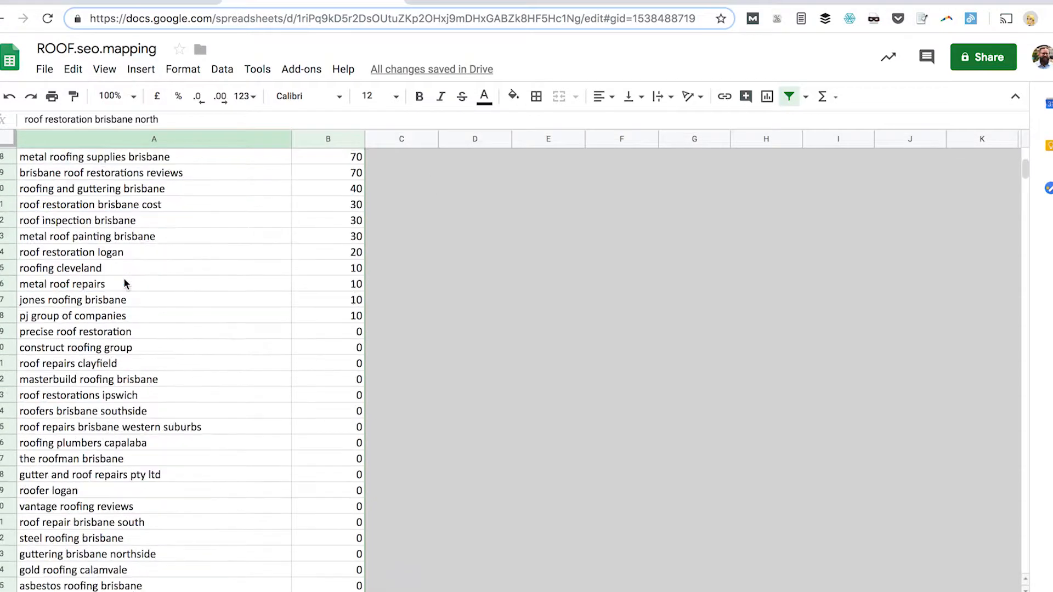
{"action": "scroll", "coordinate": [136, 322], "scroll_direction": "down", "scroll_amount": 1}
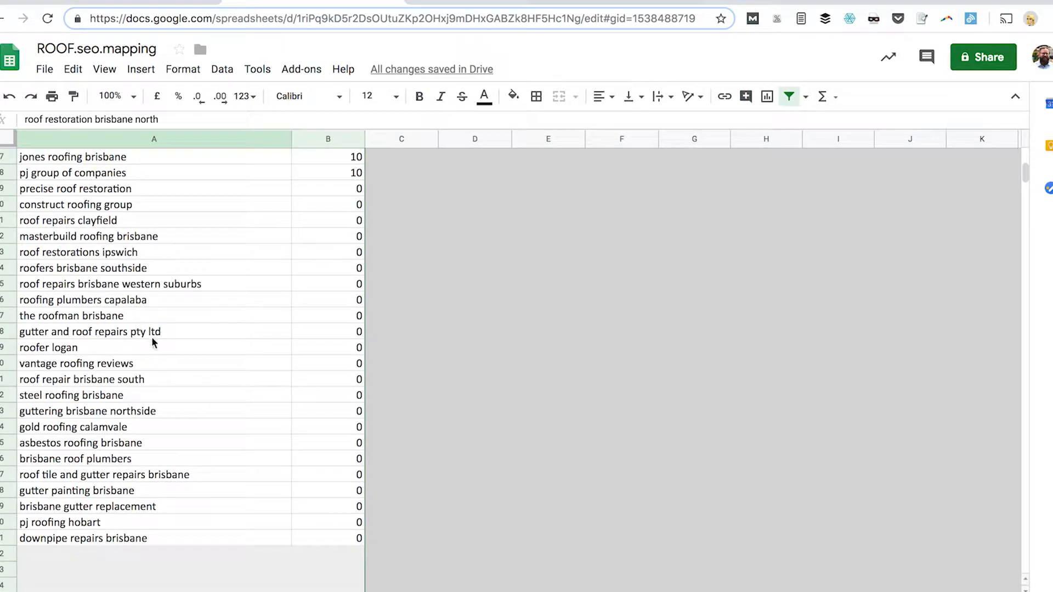
{"action": "scroll", "coordinate": [153, 335], "scroll_direction": "up", "scroll_amount": 10}
Step: Search the sheet for roof restoration
{"action": "left_click", "coordinate": [160, 357]}
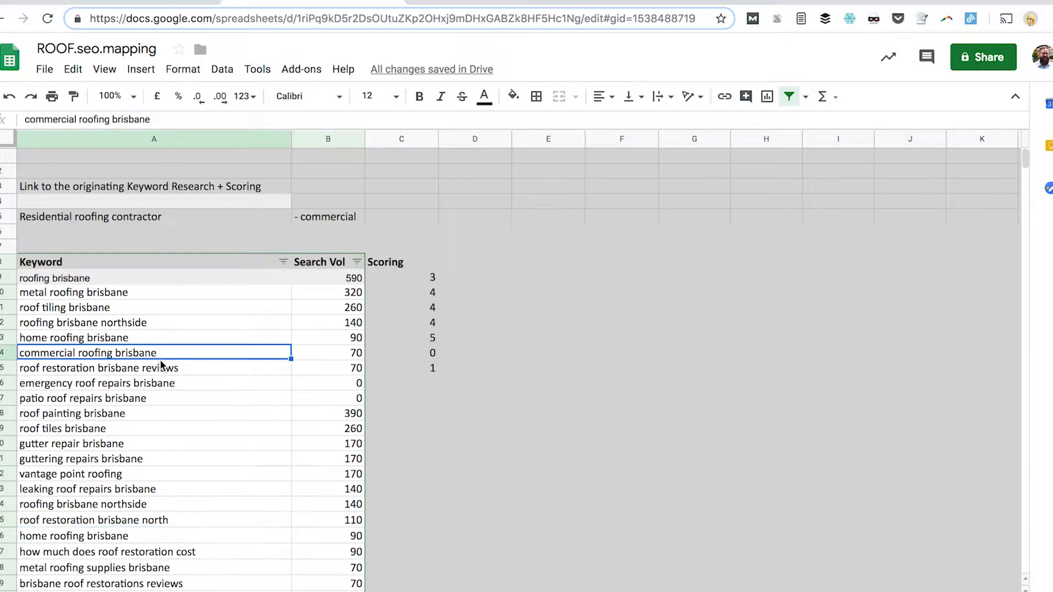
{"action": "key", "text": "ctrl+f"}
{"action": "type", "text": "roo"}
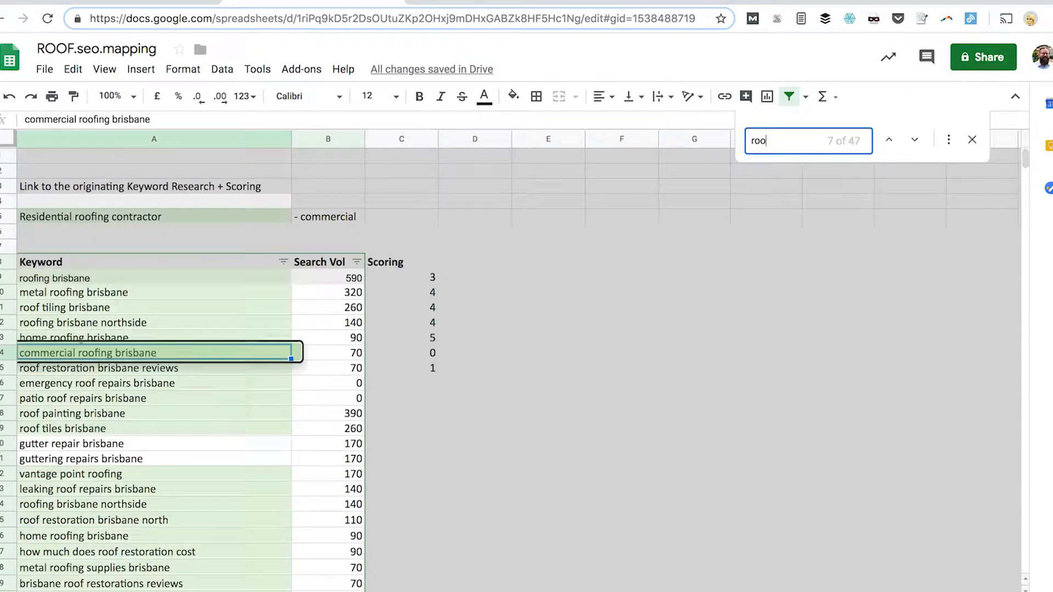
{"action": "type", "text": "f restoriati"}
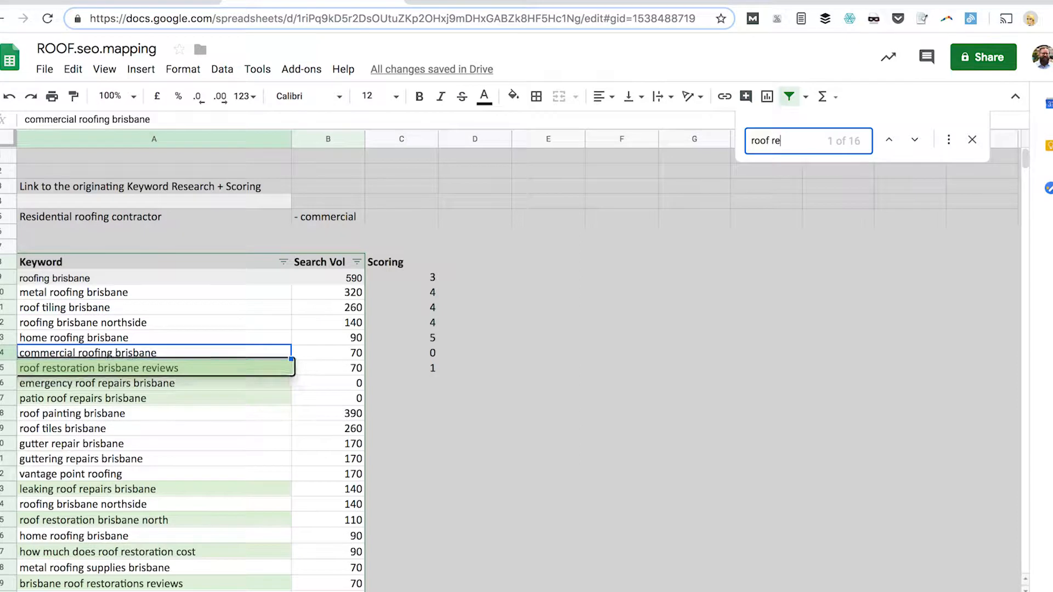
{"action": "key", "text": "BackSpace"}
{"action": "key", "text": "BackSpace"}
{"action": "key", "text": "BackSpace"}
{"action": "key", "text": "BackSpace"}
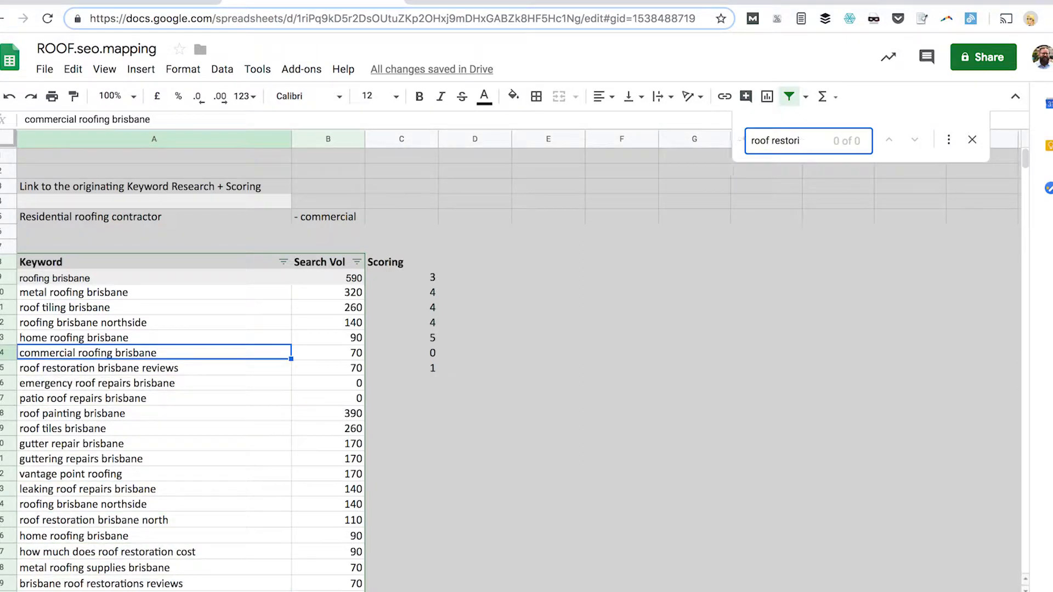
{"action": "type", "text": "ation"}
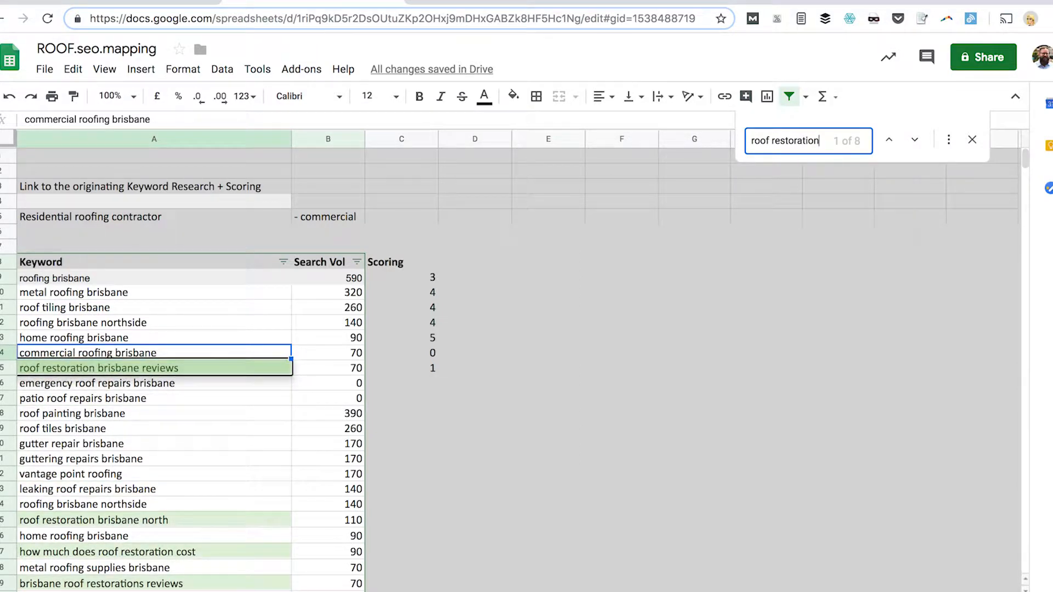
Step: Extend the sheet search to roof restoration brisbane and step through all the matching keywords
{"action": "type", "text": " brisbane"}
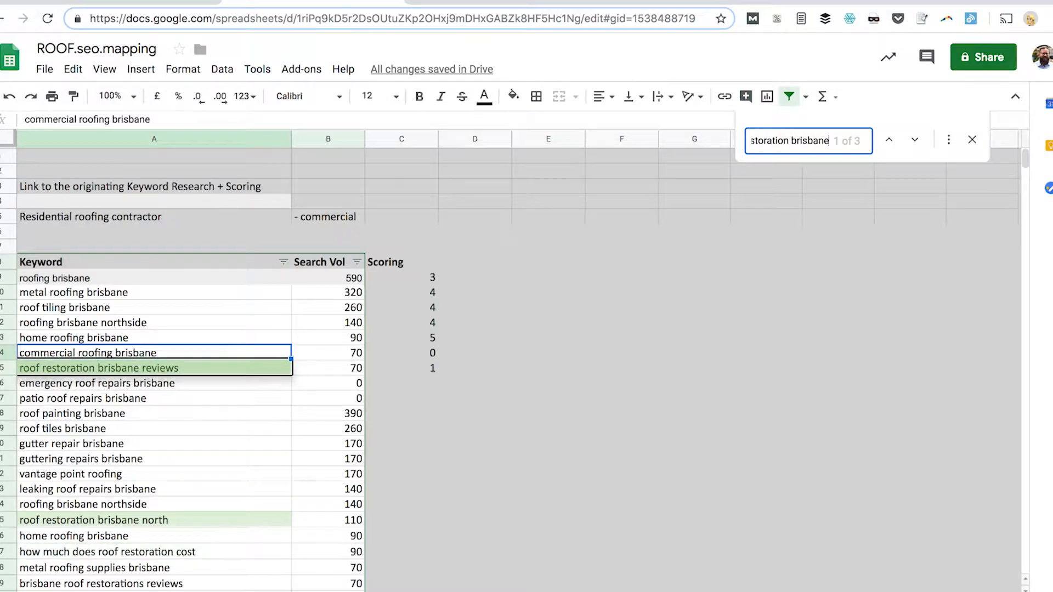
{"action": "key", "text": "Return"}
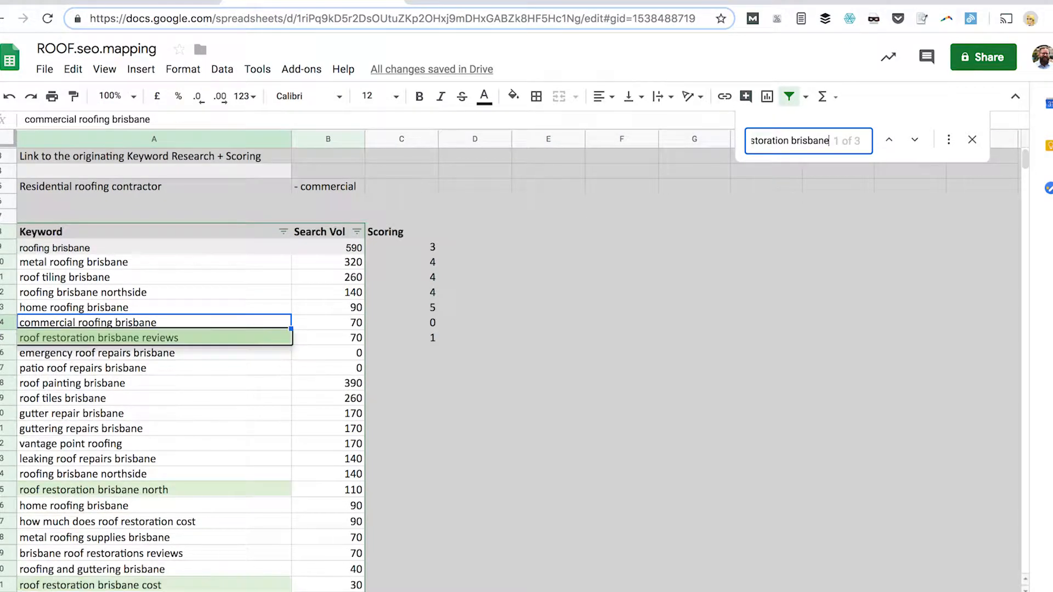
{"action": "key", "text": "Return"}
{"action": "key", "text": "Return"}
{"action": "key", "text": "Return"}
{"action": "key", "text": "Return"}
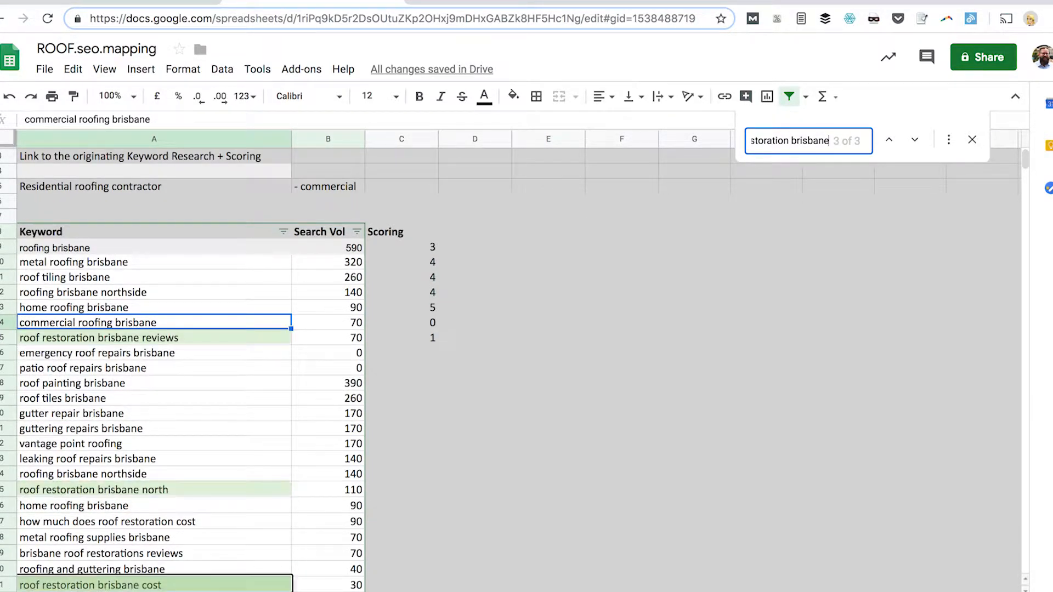
{"action": "left_click", "coordinate": [222, 470]}
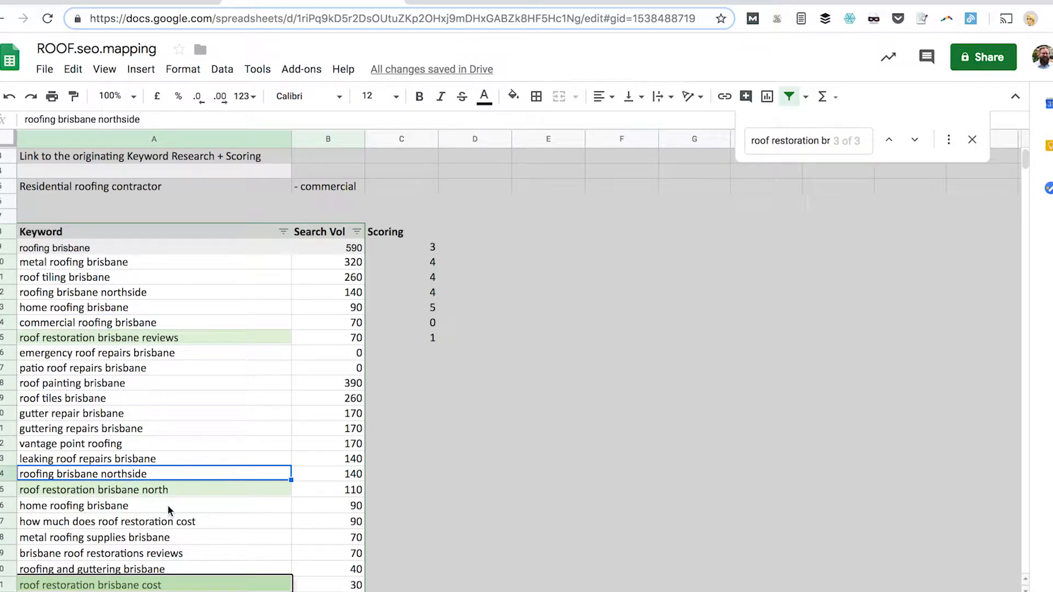
Step: Copy the keyword roof restoration brisbane north from the list and search Google for roof restoration brisbane
{"action": "left_click", "coordinate": [186, 494]}
{"action": "left_click", "coordinate": [469, 4]}
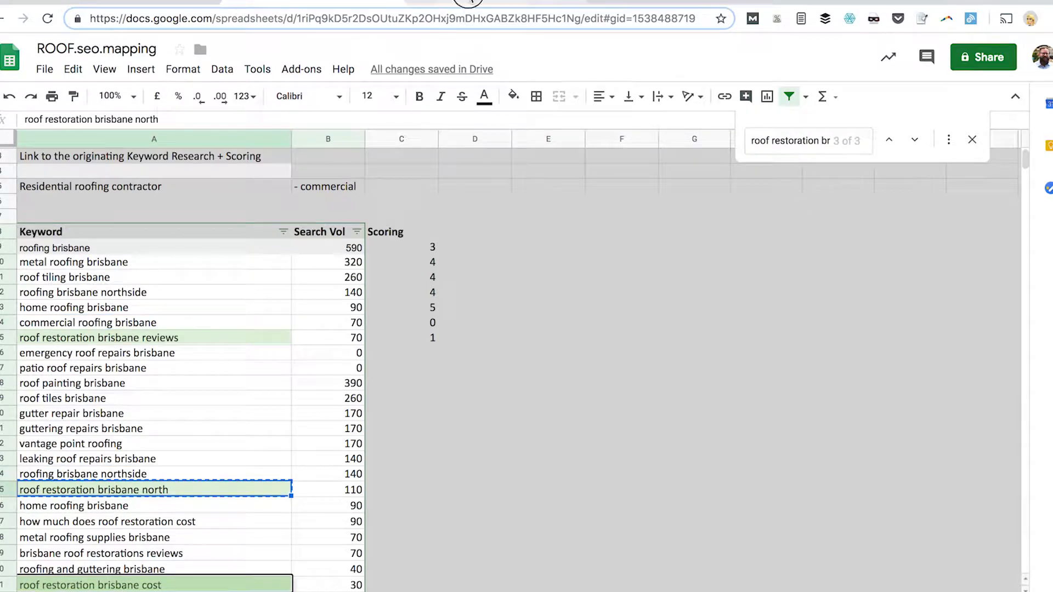
{"action": "left_click", "coordinate": [224, 67]}
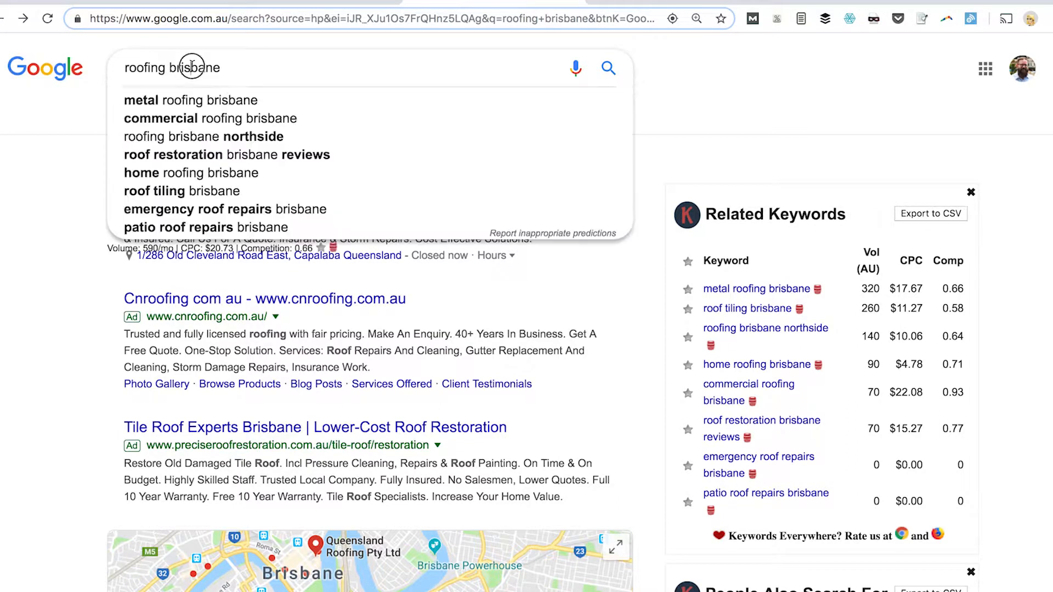
{"action": "key", "text": "ctrl+a"}
{"action": "type", "text": "roof restoration brisbane north"}
{"action": "key", "text": "BackSpace"}
{"action": "key", "text": "BackSpace"}
{"action": "key", "text": "BackSpace"}
{"action": "key", "text": "BackSpace"}
{"action": "key", "text": "BackSpace"}
{"action": "key", "text": "Return"}
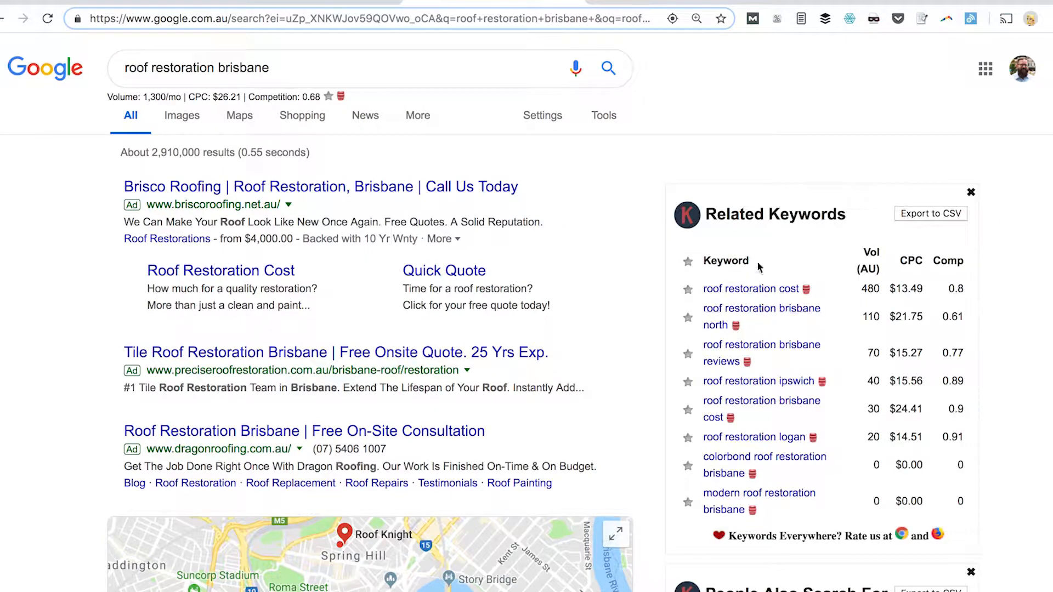
Step: Export the Related Keywords for roof restoration brisbane to CSV and open the exported file
{"action": "scroll", "coordinate": [807, 472], "scroll_direction": "down", "scroll_amount": 6}
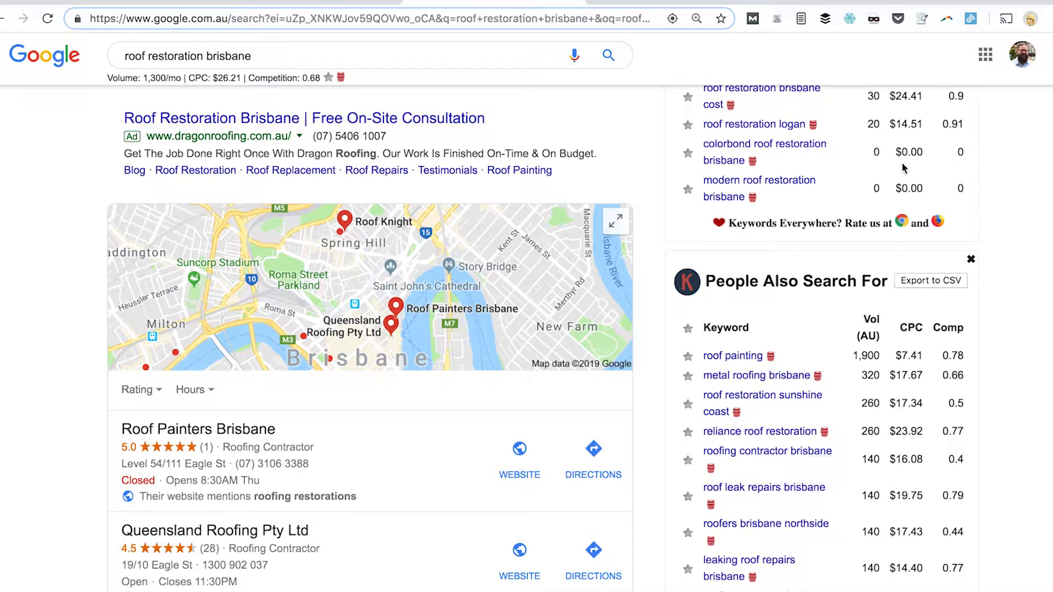
{"action": "scroll", "coordinate": [930, 187], "scroll_direction": "up", "scroll_amount": 3}
{"action": "scroll", "coordinate": [933, 164], "scroll_direction": "up", "scroll_amount": 1}
{"action": "left_click", "coordinate": [949, 113]}
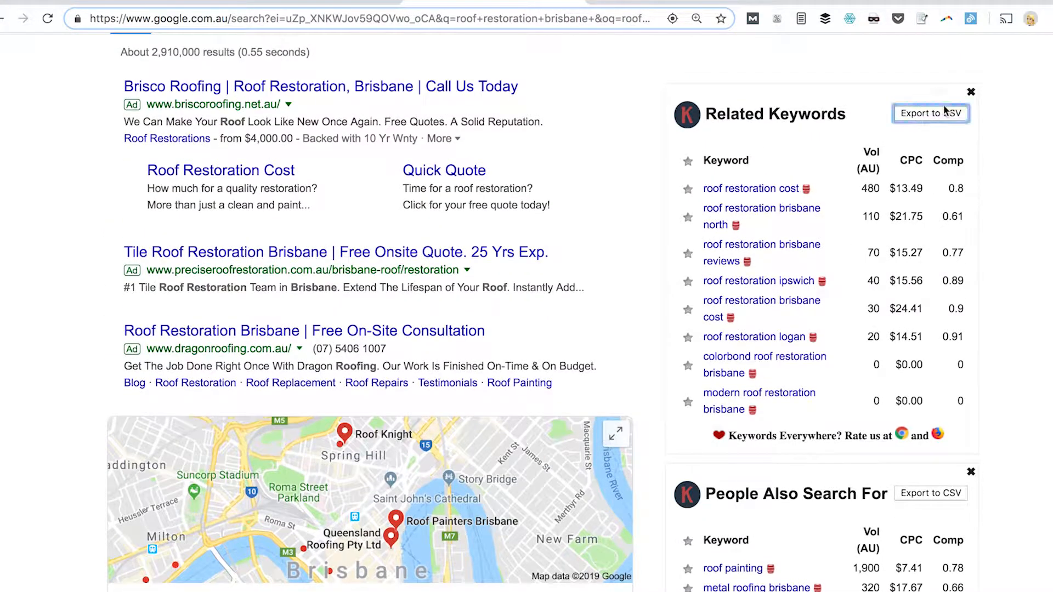
{"action": "left_click", "coordinate": [110, 590]}
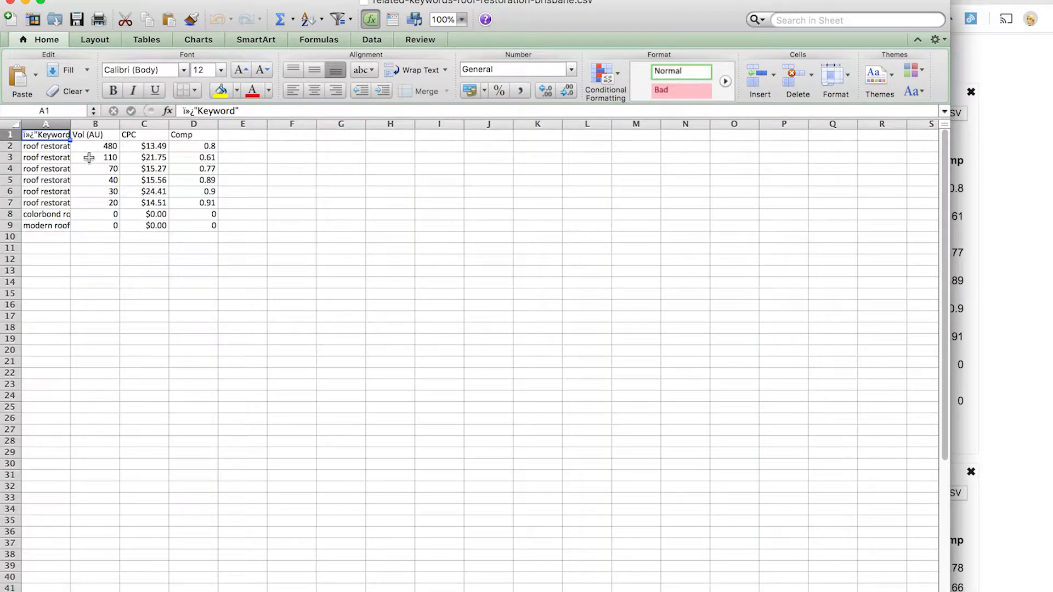
Step: Copy the eight keywords with their AU volumes from the CSV and paste them below the keyword list in ROOF.seo.mapping
{"action": "left_click_drag", "start_coordinate": [55, 147], "coordinate": [117, 225]}
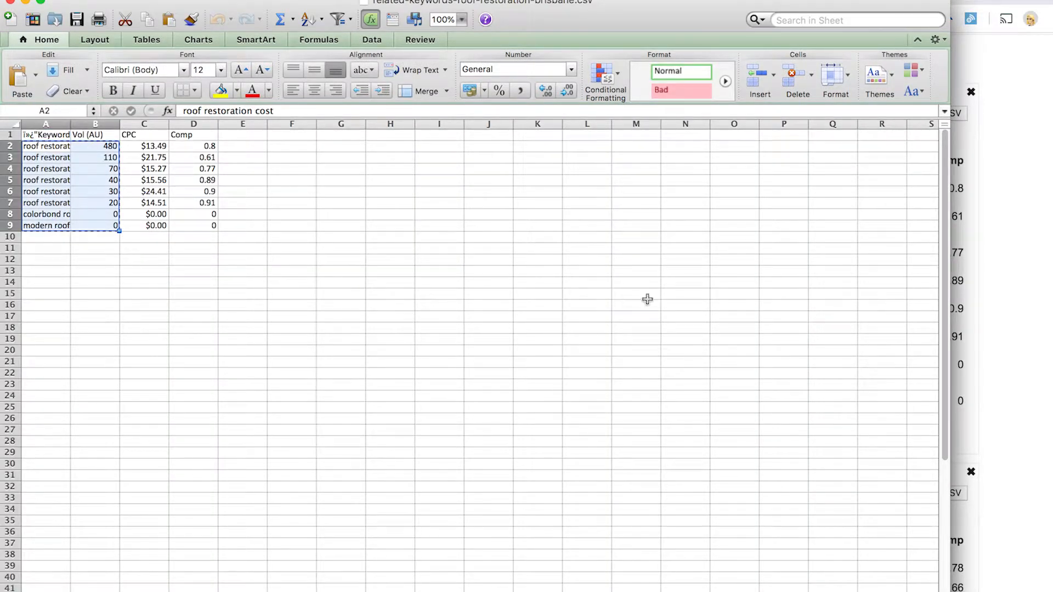
{"action": "key", "text": "super+c"}
{"action": "key", "text": "super+q"}
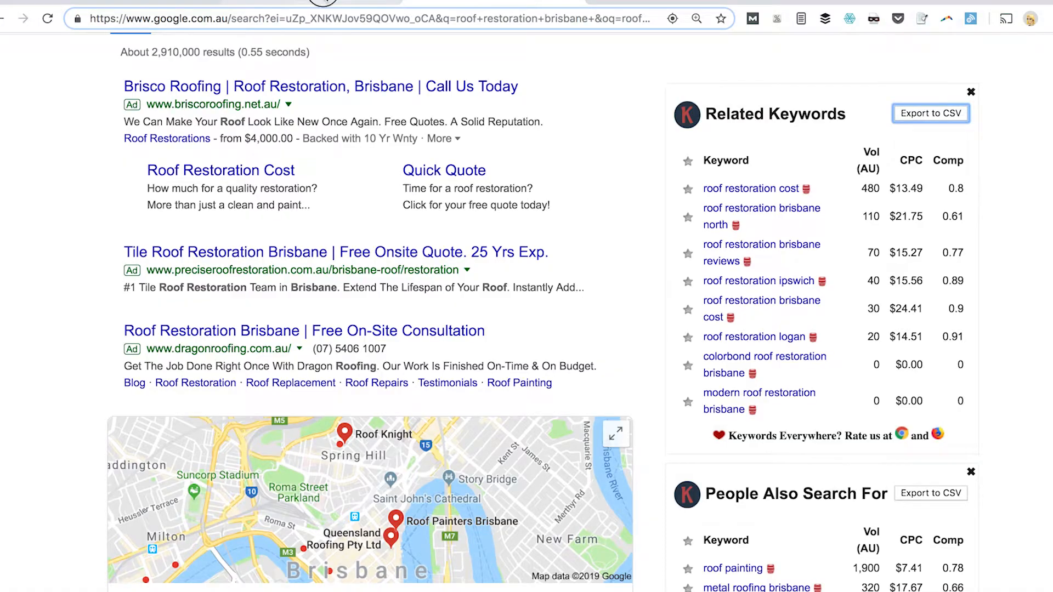
{"action": "left_click", "coordinate": [318, 3]}
{"action": "scroll", "coordinate": [320, 382], "scroll_direction": "down", "scroll_amount": 5}
{"action": "scroll", "coordinate": [126, 515], "scroll_direction": "down", "scroll_amount": 10}
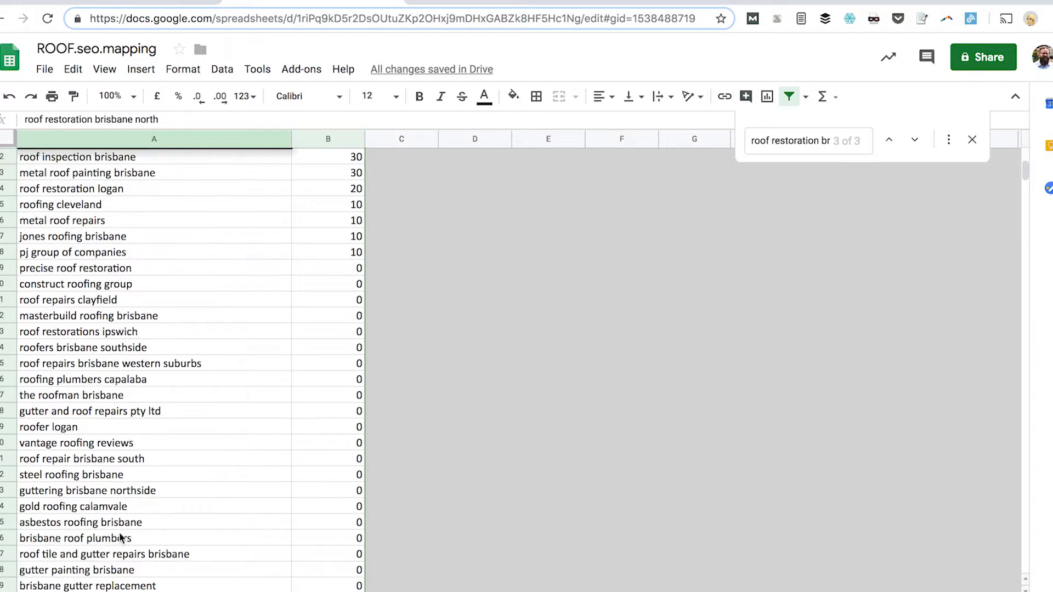
{"action": "left_click", "coordinate": [140, 289]}
{"action": "key", "text": "super+v"}
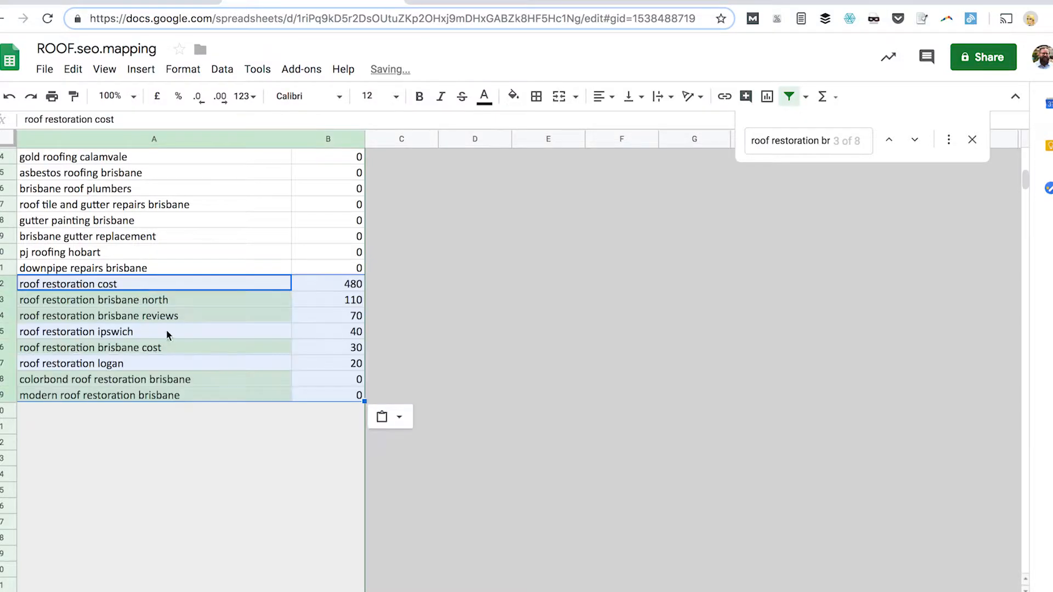
Step: Clear the duplicate keywords roof restoration brisbane north, roof restoration brisbane reviews and roof restoration brisbane cost from the pasted rows
{"action": "left_click", "coordinate": [207, 301]}
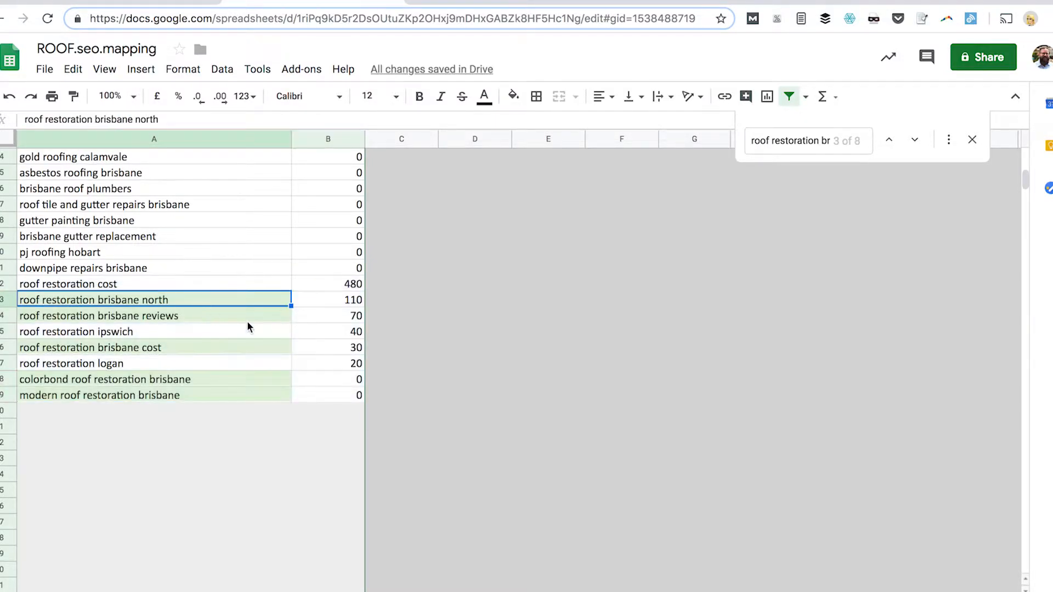
{"action": "key", "text": "Delete"}
{"action": "key", "text": "Down"}
{"action": "key", "text": "Delete"}
{"action": "key", "text": "Down"}
{"action": "key", "text": "Down"}
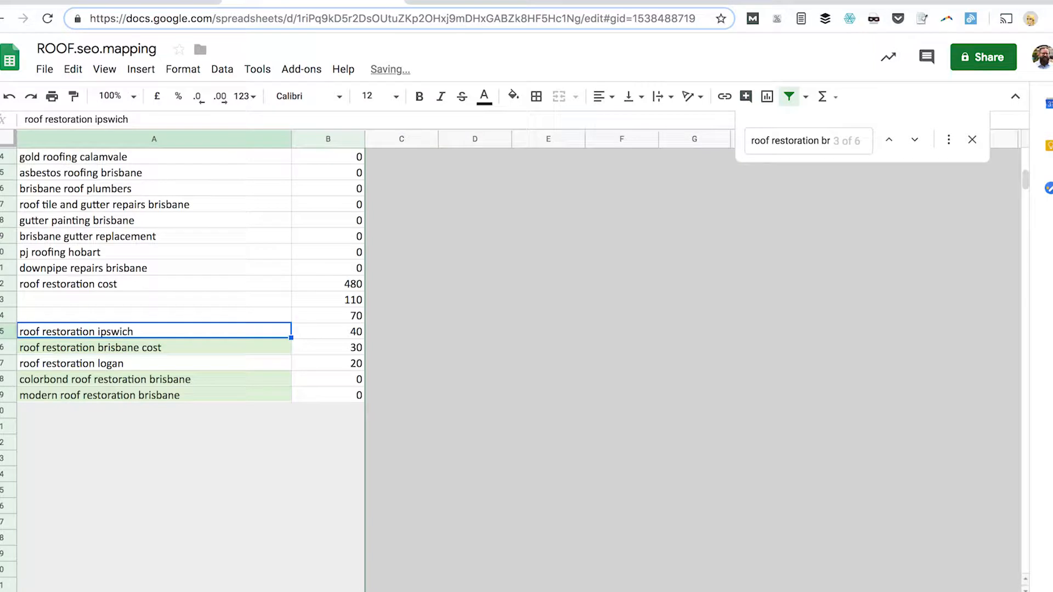
{"action": "key", "text": "Delete"}
{"action": "key", "text": "Down"}
{"action": "key", "text": "Down"}
{"action": "key", "text": "Down"}
{"action": "key", "text": "Up"}
{"action": "scroll", "coordinate": [232, 365], "scroll_direction": "up", "scroll_amount": 5}
{"action": "scroll", "coordinate": [231, 366], "scroll_direction": "down", "scroll_amount": 4}
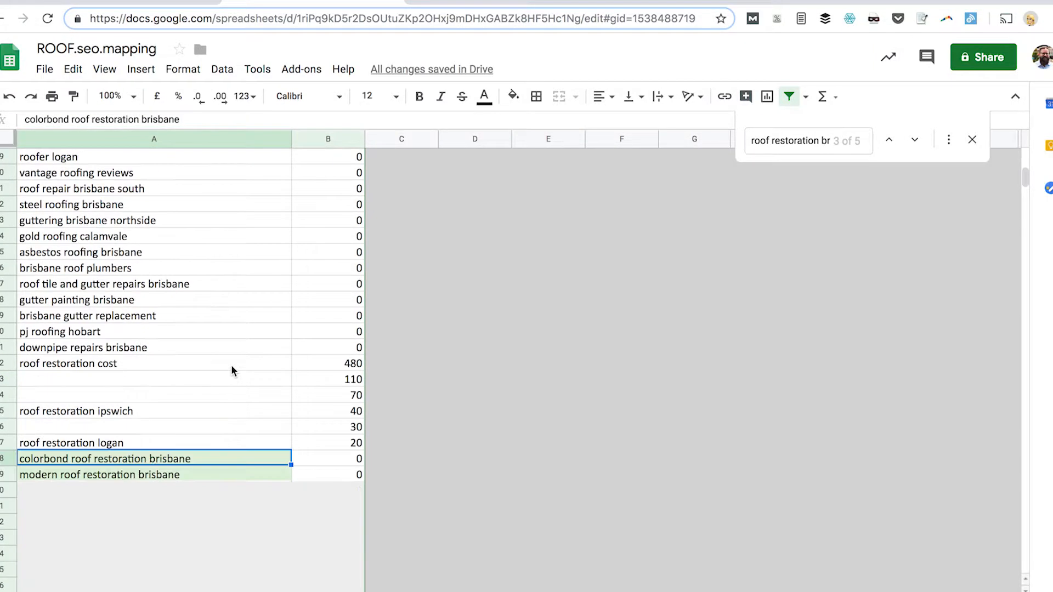
Step: Search the sheet for duplicates of colorbond roof restoration brisbane and modern roof restoration brisbane
{"action": "key", "text": "ctrl+f"}
{"action": "key", "text": "ctrl+v"}
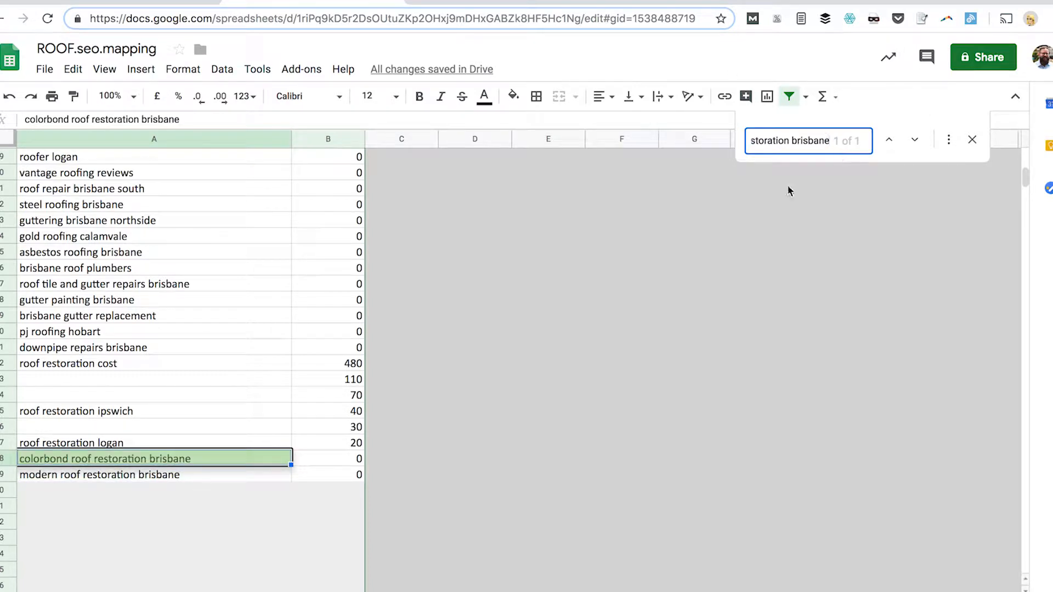
{"action": "key", "text": "Escape"}
{"action": "left_click", "coordinate": [169, 479]}
{"action": "key", "text": "ctrl+c"}
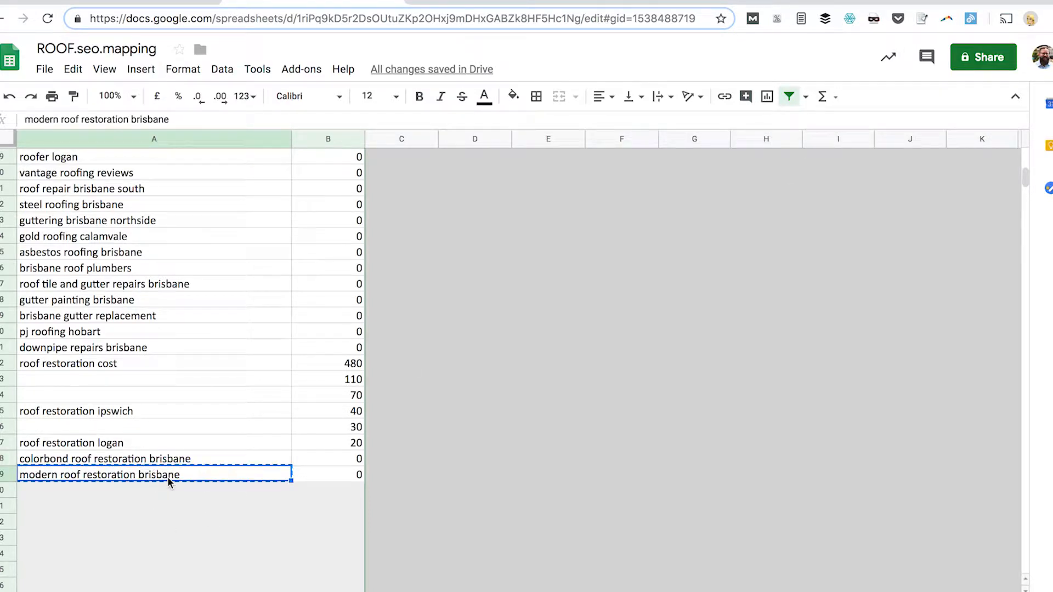
{"action": "key", "text": "ctrl+f"}
{"action": "key", "text": "ctrl+v"}
{"action": "key", "text": "Escape"}
Step: Search the sheet for roof restoration logan and clear its duplicate among the pasted keywords
{"action": "key", "text": "Up"}
{"action": "key", "text": "Up"}
{"action": "key", "text": "Up"}
{"action": "left_click", "coordinate": [74, 447]}
{"action": "key", "text": "ctrl+c"}
{"action": "key", "text": "ctrl+f"}
{"action": "key", "text": "ctrl+v"}
{"action": "key", "text": "Return"}
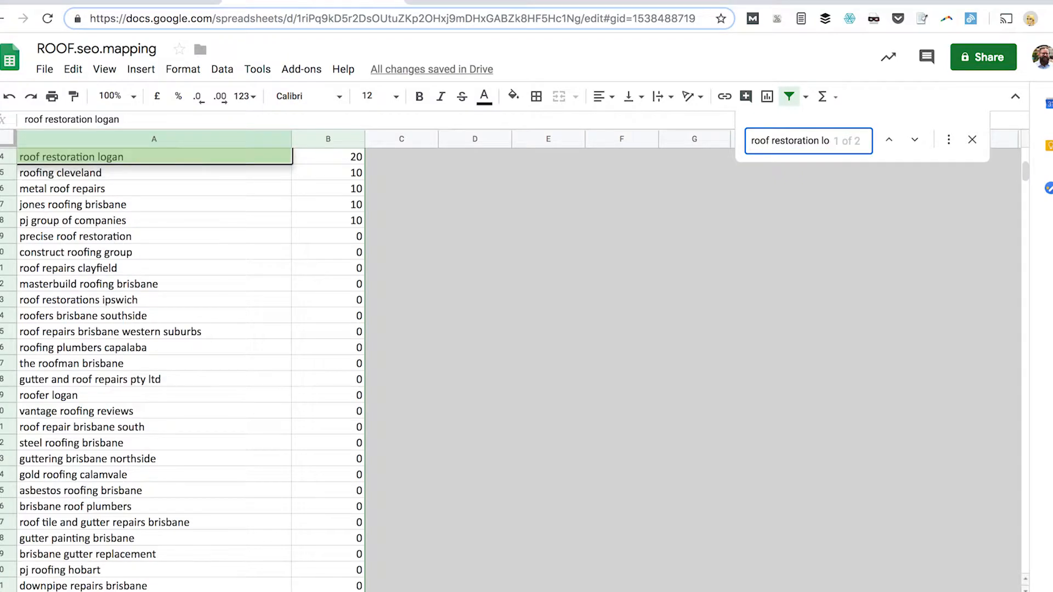
{"action": "key", "text": "Return"}
{"action": "key", "text": "Escape"}
{"action": "key", "text": "Down"}
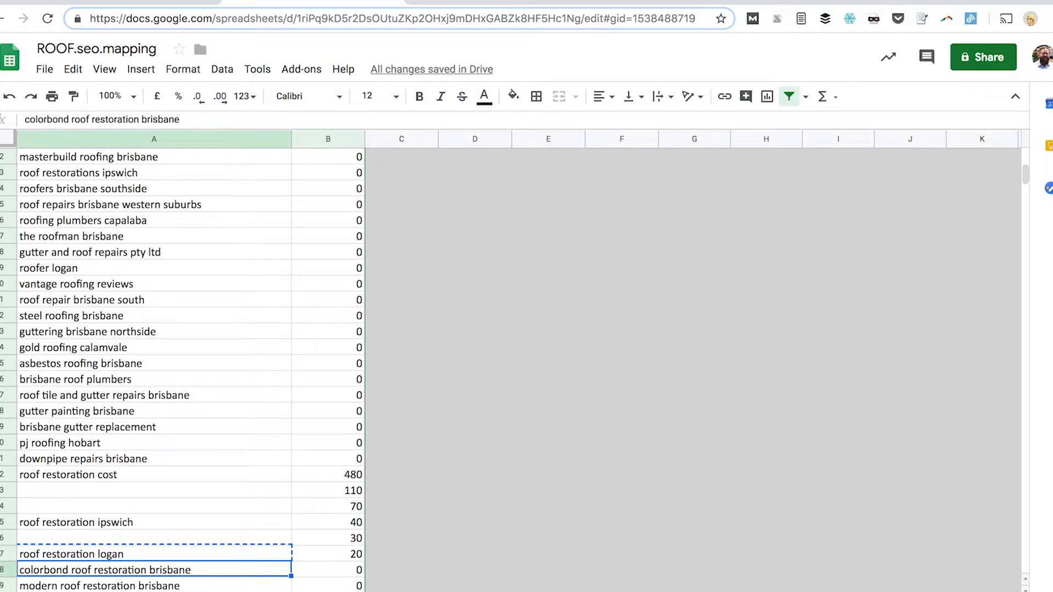
{"action": "key", "text": "Up"}
{"action": "key", "text": "Delete"}
Step: Search the sheet for duplicates of the pasted keyword roof restoration ipswich
{"action": "key", "text": "Up"}
{"action": "key", "text": "Up"}
{"action": "key", "text": "ctrl+c"}
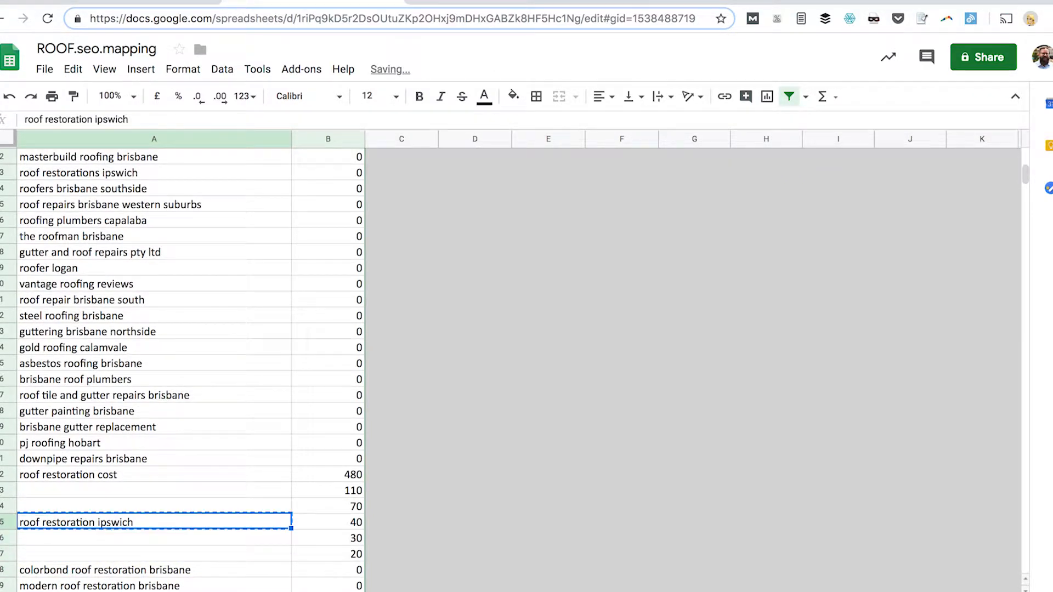
{"action": "key", "text": "ctrl+f"}
{"action": "key", "text": "ctrl+v"}
{"action": "key", "text": "Escape"}
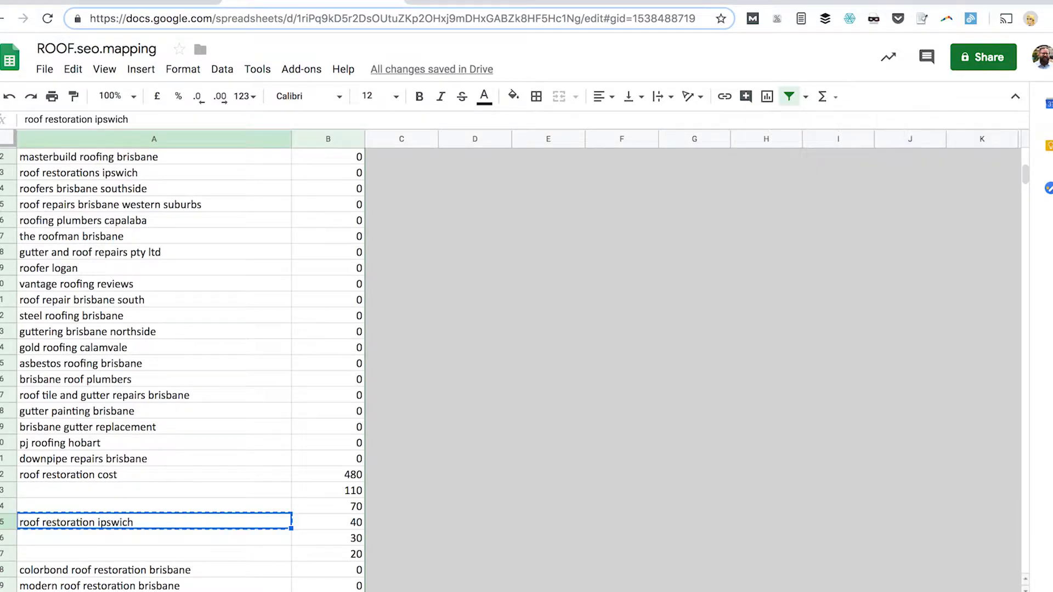
{"action": "key", "text": "Down"}
Step: Delete the four rows with blank keyword cells among the pasted roof restoration keywords
{"action": "scroll", "coordinate": [125, 559], "scroll_direction": "down", "scroll_amount": 1}
{"action": "scroll", "coordinate": [125, 560], "scroll_direction": "down", "scroll_amount": 1}
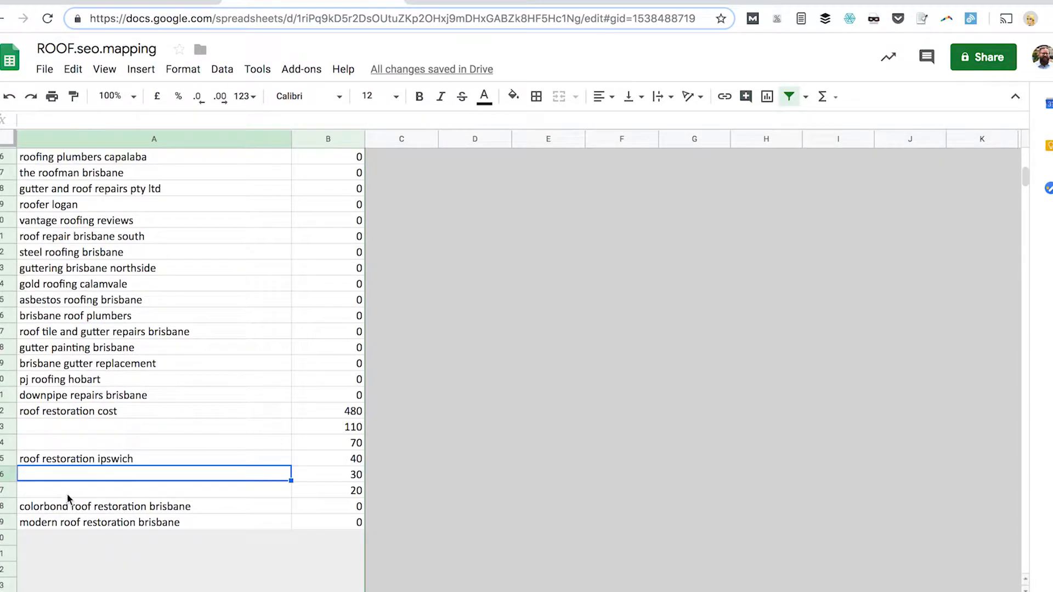
{"action": "left_click_drag", "start_coordinate": [9, 475], "coordinate": [4, 484]}
{"action": "right_click", "coordinate": [4, 484]}
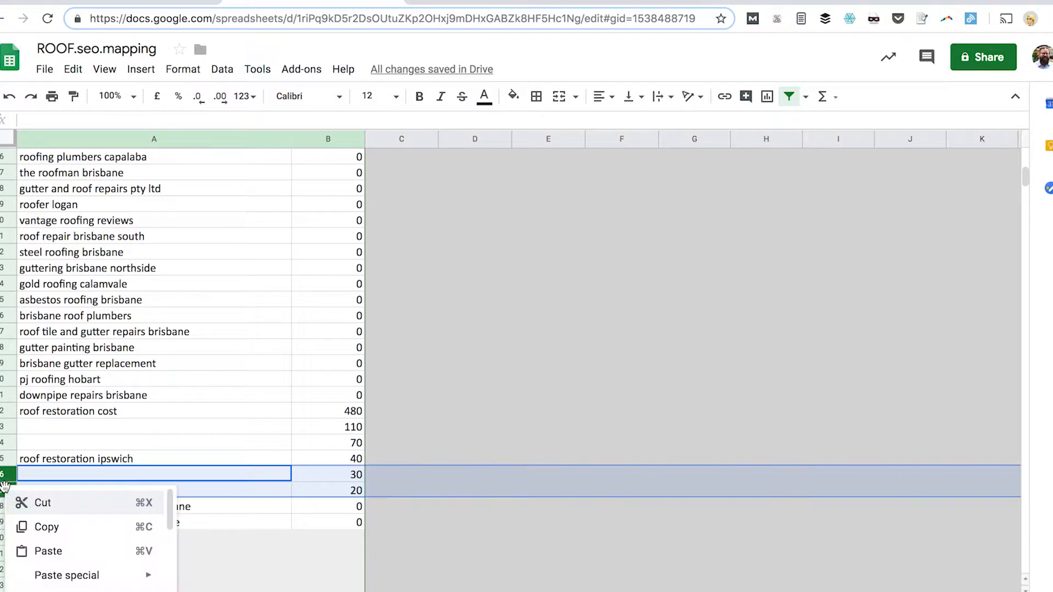
{"action": "scroll", "coordinate": [122, 530], "scroll_direction": "down", "scroll_amount": 2}
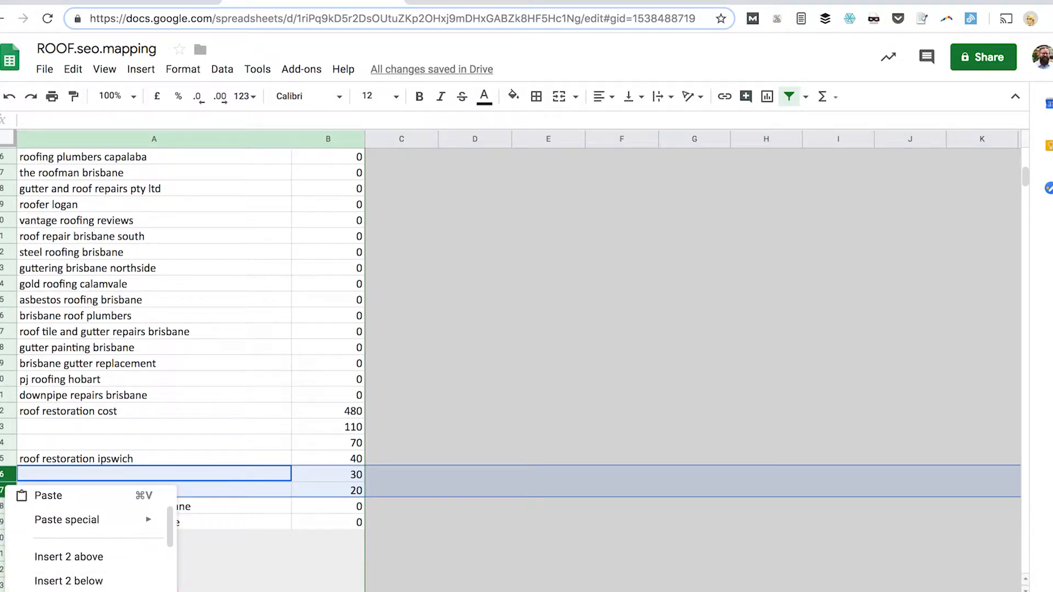
{"action": "left_click", "coordinate": [49, 496]}
{"action": "left_click", "coordinate": [7, 426]}
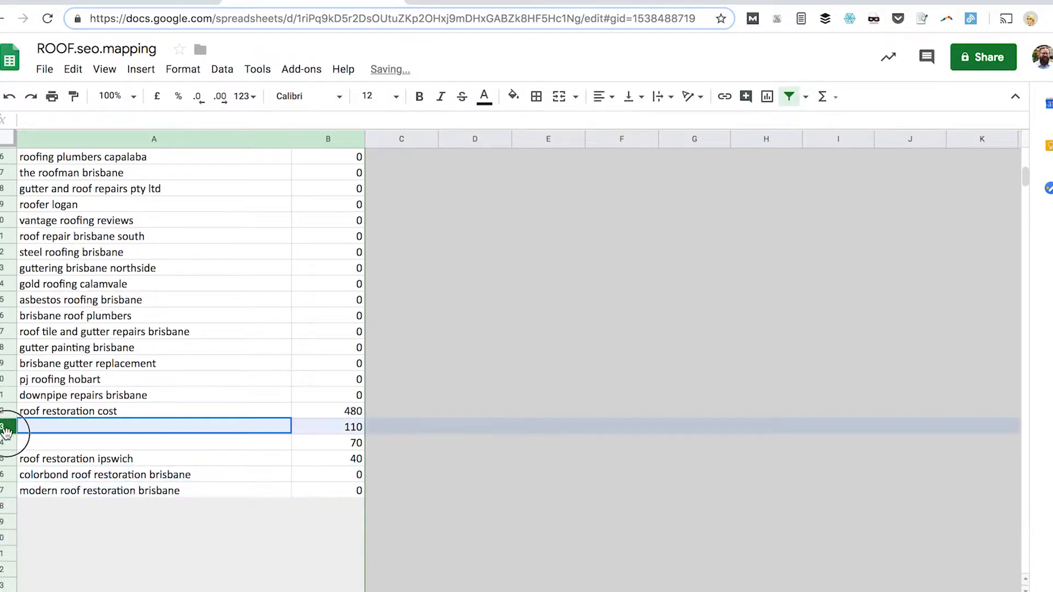
{"action": "left_click_drag", "start_coordinate": [6, 434], "coordinate": [6, 442]}
{"action": "right_click", "coordinate": [5, 442]}
{"action": "left_click", "coordinate": [132, 588]}
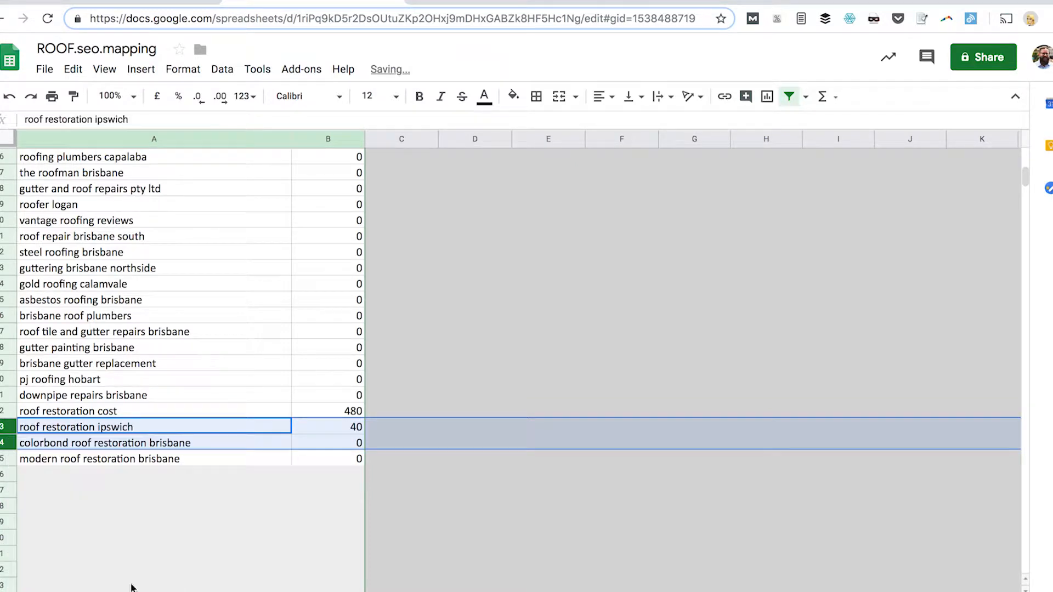
Step: Turn off the keyword table's filter and create a new one that also covers the Scoring column
{"action": "left_click", "coordinate": [232, 462]}
{"action": "scroll", "coordinate": [241, 436], "scroll_direction": "up", "scroll_amount": 7}
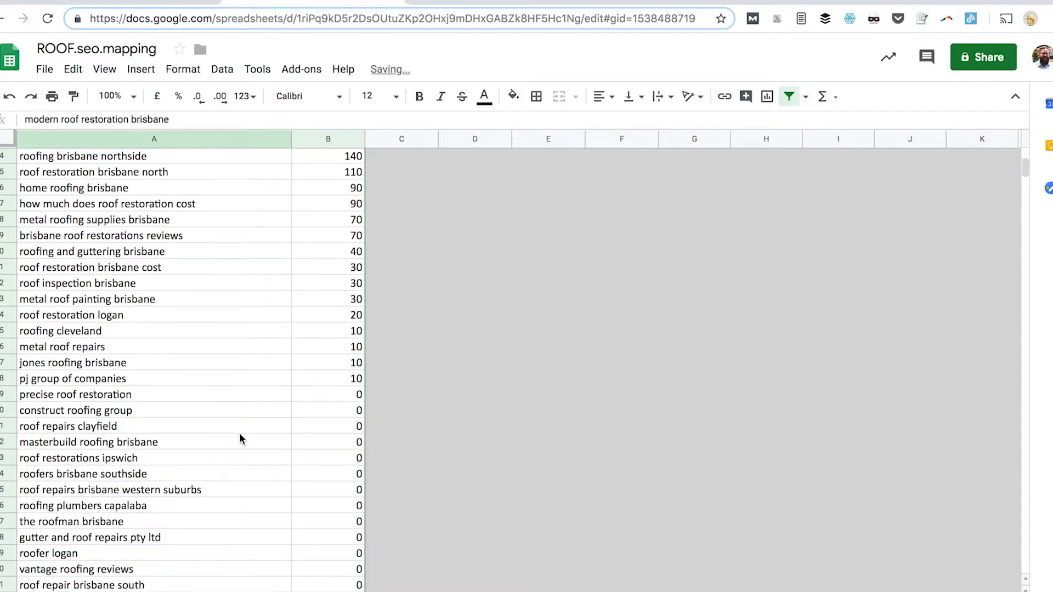
{"action": "scroll", "coordinate": [240, 439], "scroll_direction": "down", "scroll_amount": 4}
{"action": "scroll", "coordinate": [345, 351], "scroll_direction": "up", "scroll_amount": 12}
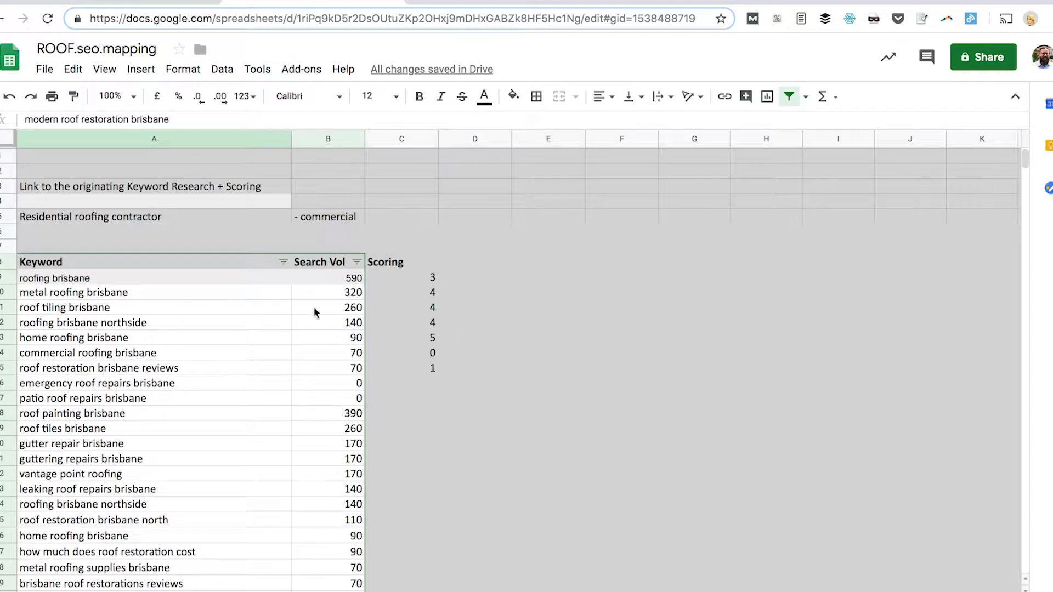
{"action": "left_click", "coordinate": [322, 263]}
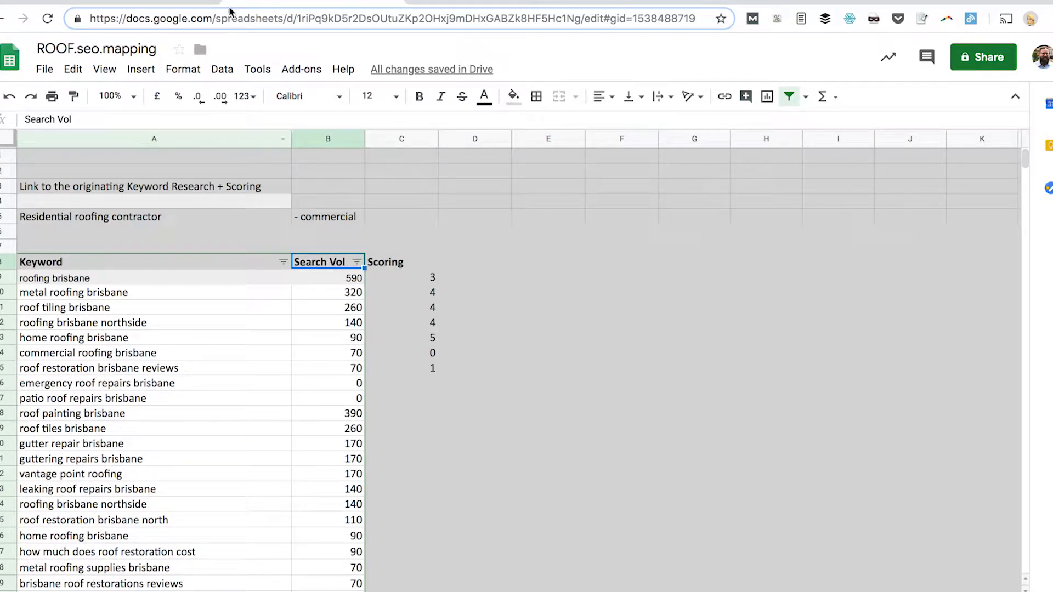
{"action": "left_click", "coordinate": [183, 69]}
{"action": "mouse_move", "coordinate": [222, 69]}
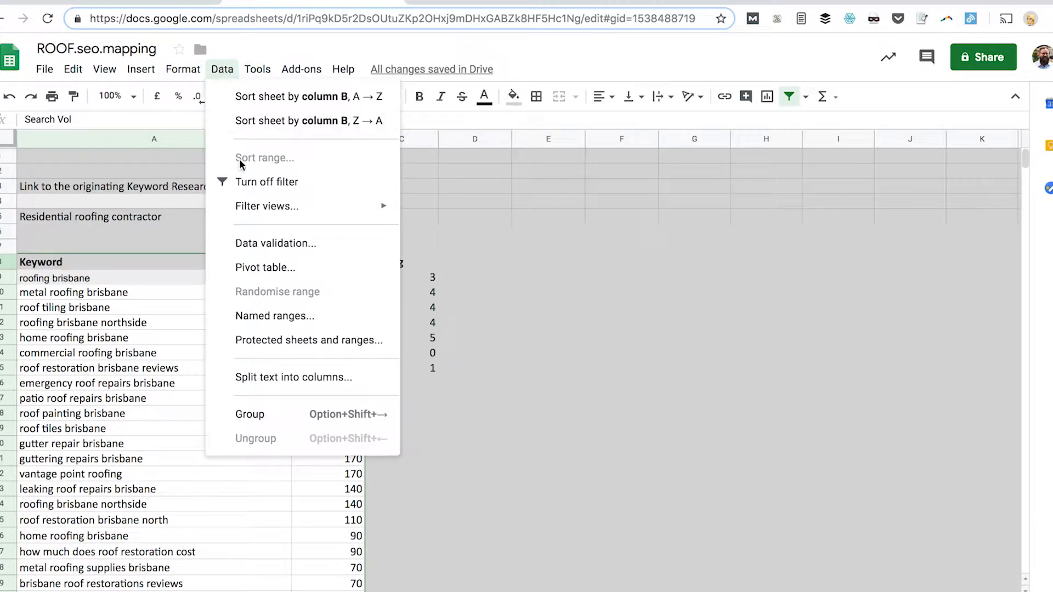
{"action": "left_click", "coordinate": [242, 181]}
{"action": "left_click", "coordinate": [222, 69]}
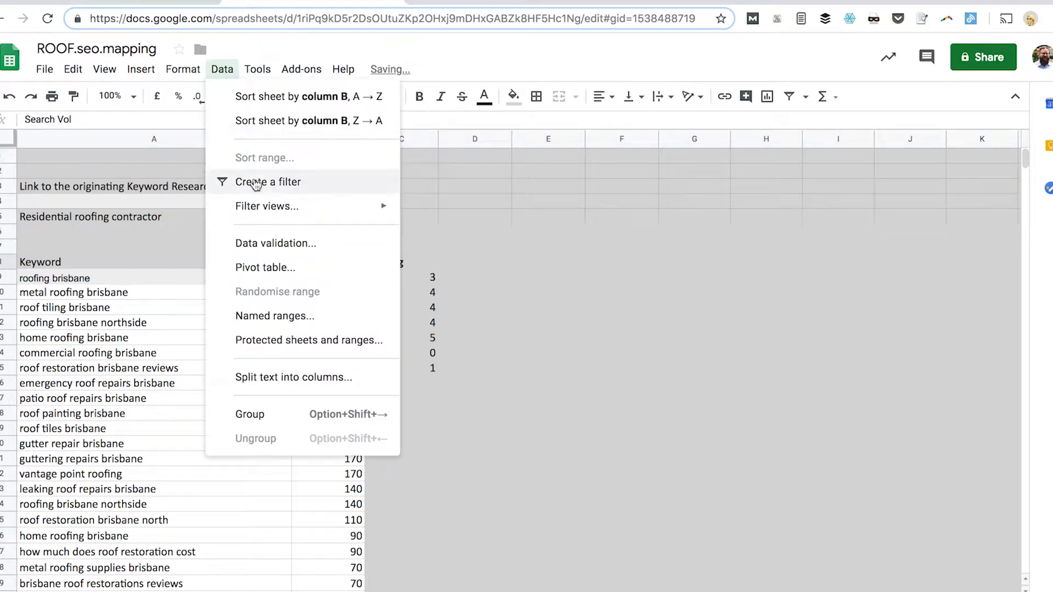
{"action": "left_click", "coordinate": [255, 184]}
{"action": "left_click", "coordinate": [415, 280]}
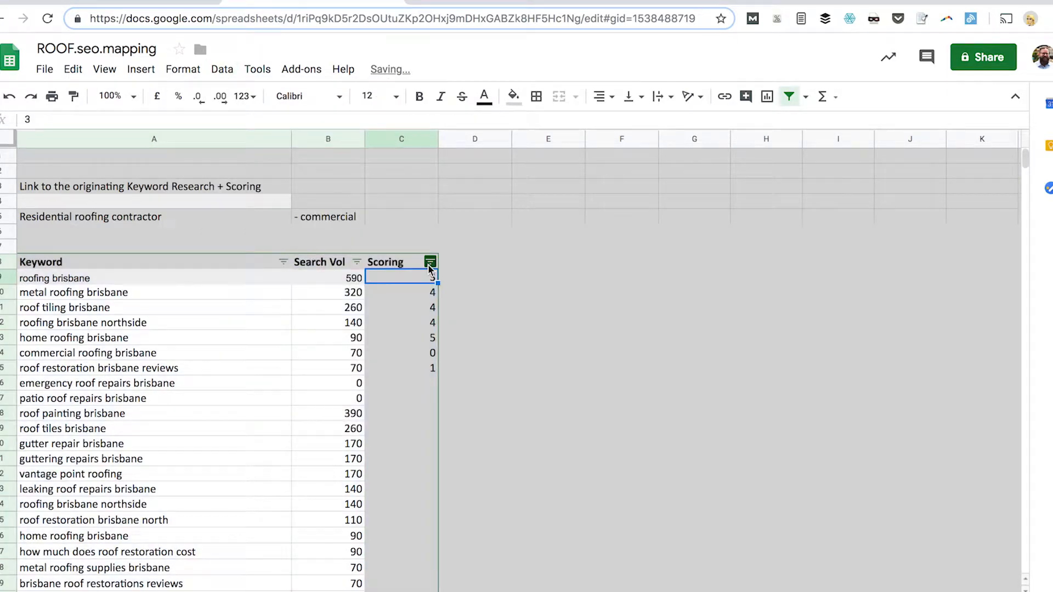
{"action": "left_click", "coordinate": [414, 388]}
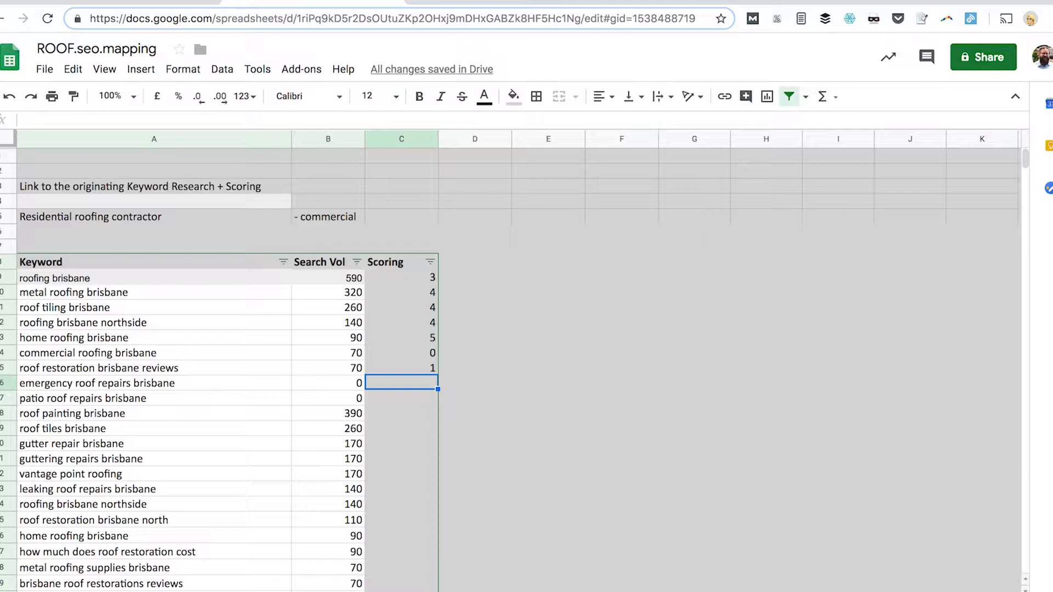
Step: Score the keyword emergency roof repairs brisbane as 4 and move on to the next keyword row
{"action": "type", "text": "4"}
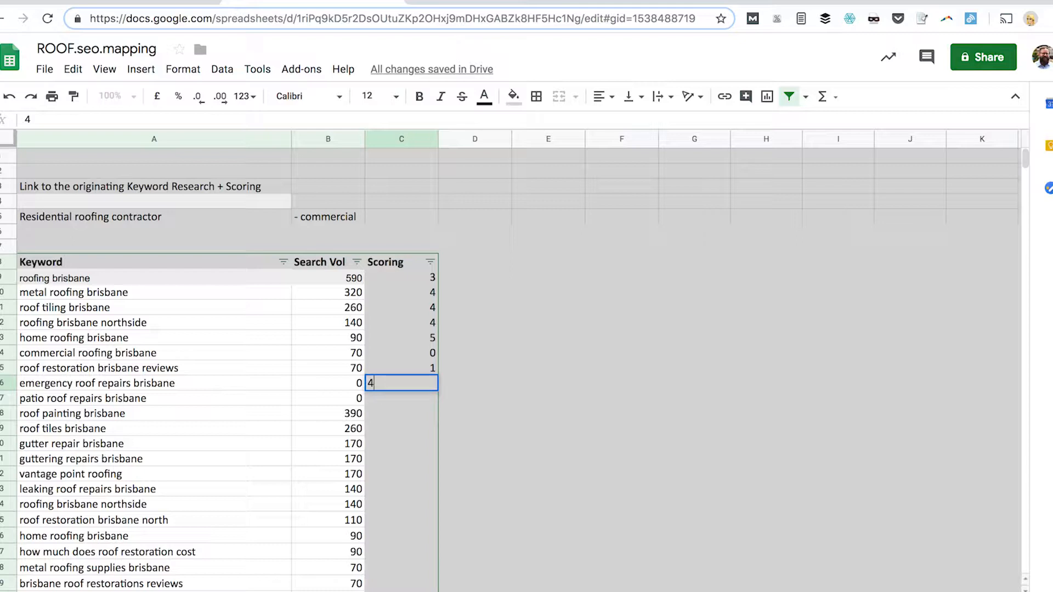
{"action": "key", "text": "Return"}
{"action": "key", "text": "Up"}
{"action": "key", "text": "Left"}
{"action": "key", "text": "Left"}
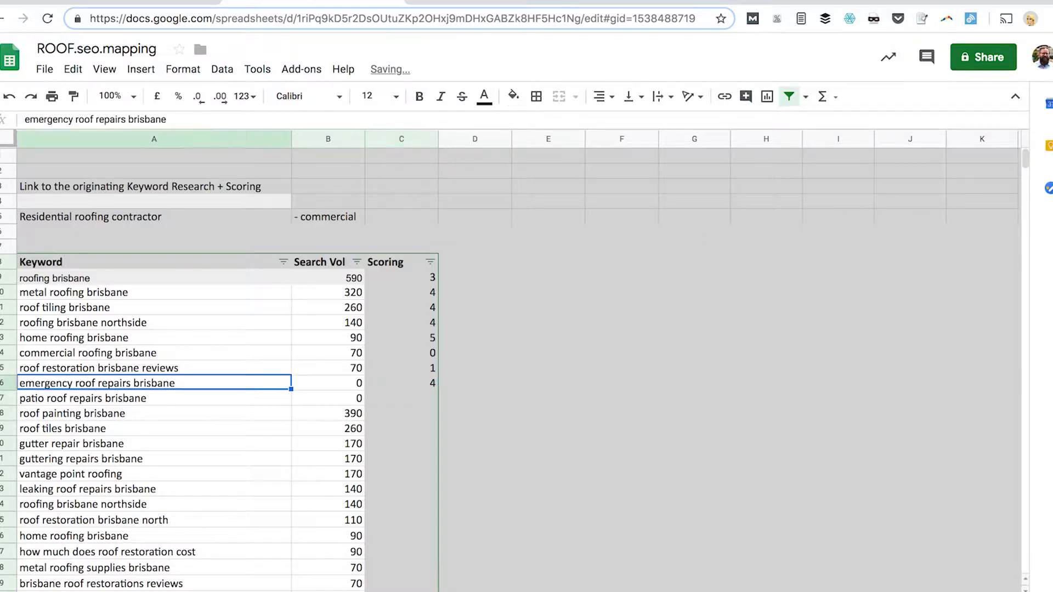
{"action": "key", "text": "Right"}
{"action": "key", "text": "Right"}
{"action": "key", "text": "Left"}
{"action": "key", "text": "Left"}
{"action": "key", "text": "Right"}
{"action": "key", "text": "Right"}
{"action": "key", "text": "Right"}
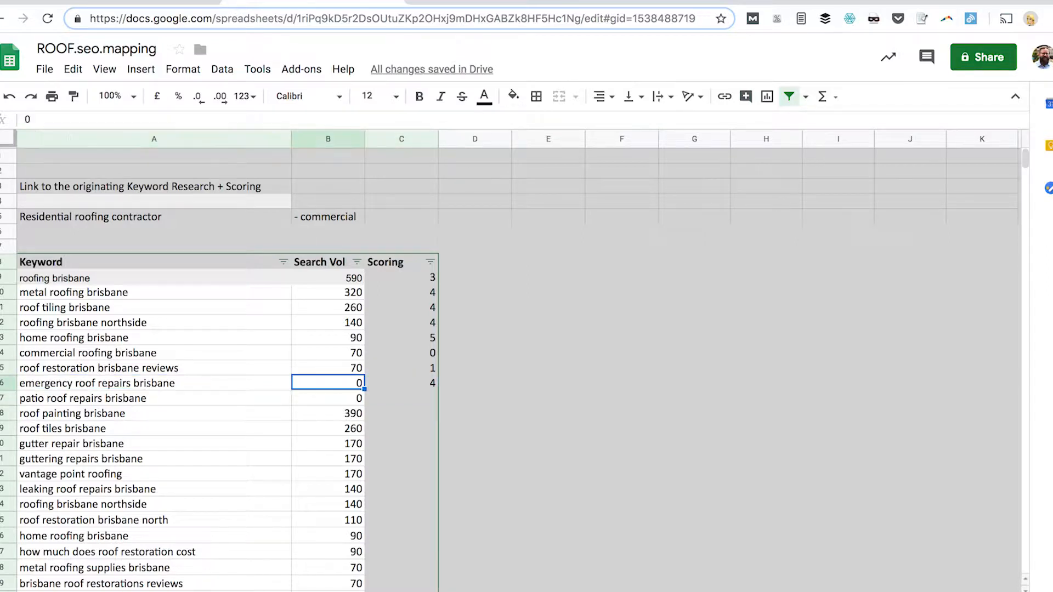
{"action": "key", "text": "Left"}
{"action": "key", "text": "Down"}
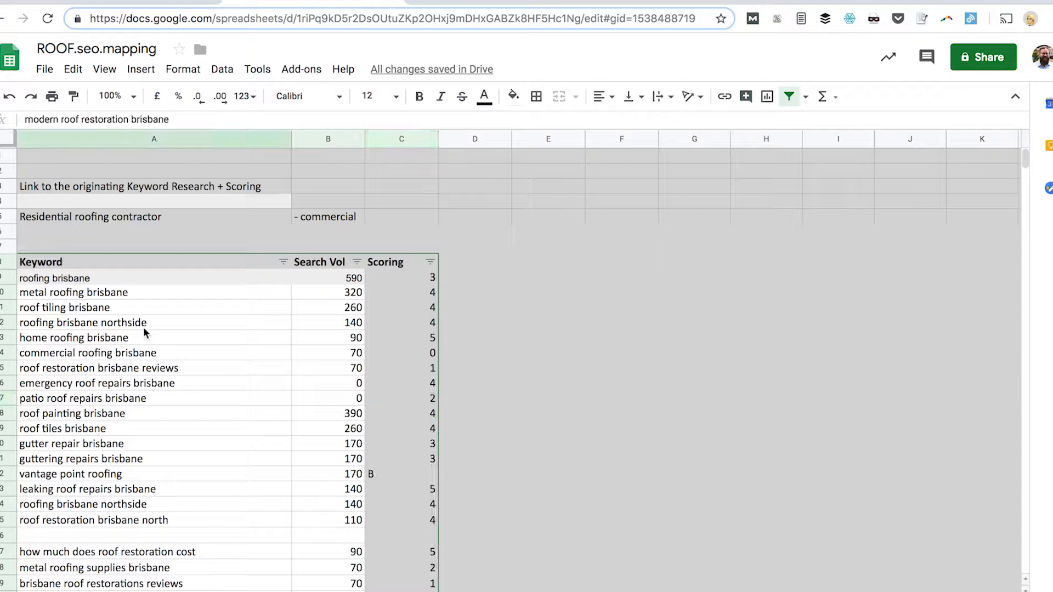
Step: Sort the keyword table by Search Vol in descending order and look through the sorted list
{"action": "left_click", "coordinate": [234, 296]}
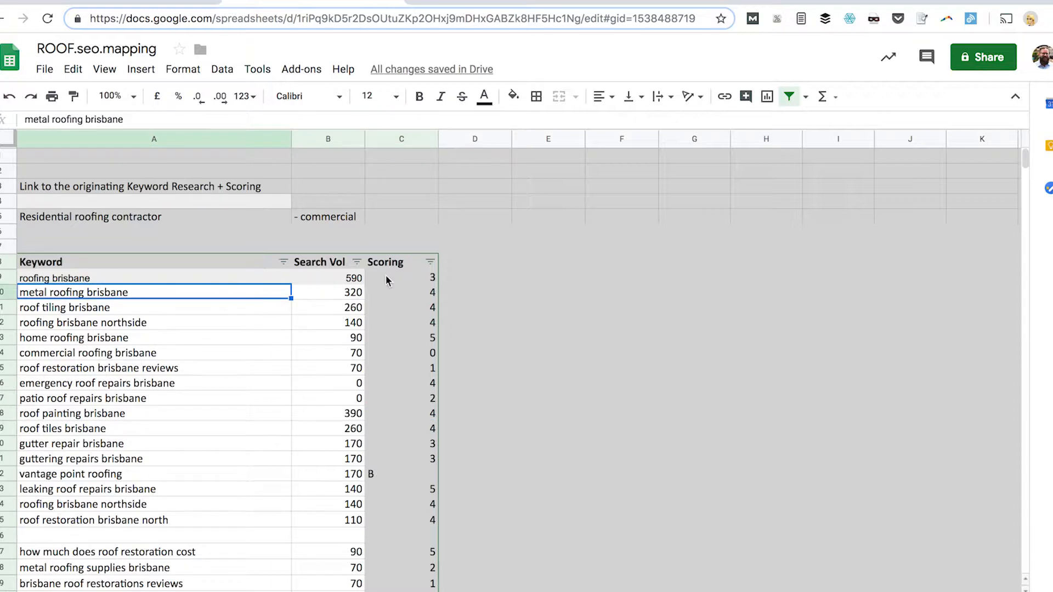
{"action": "left_click", "coordinate": [356, 262]}
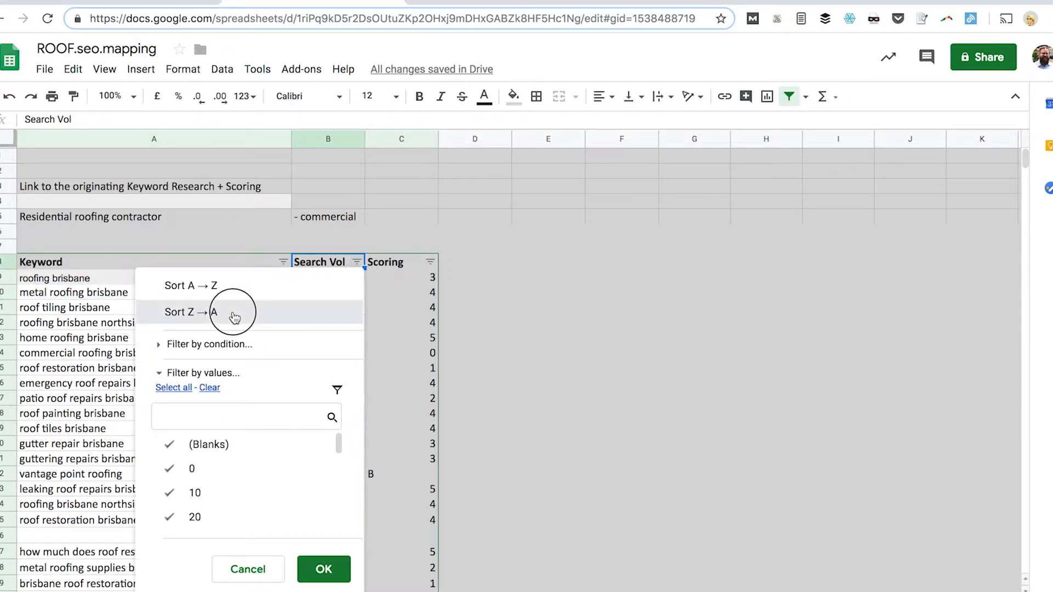
{"action": "left_click", "coordinate": [235, 312]}
{"action": "left_click", "coordinate": [328, 291]}
{"action": "scroll", "coordinate": [317, 334], "scroll_direction": "down", "scroll_amount": 10}
{"action": "scroll", "coordinate": [317, 360], "scroll_direction": "down", "scroll_amount": 7}
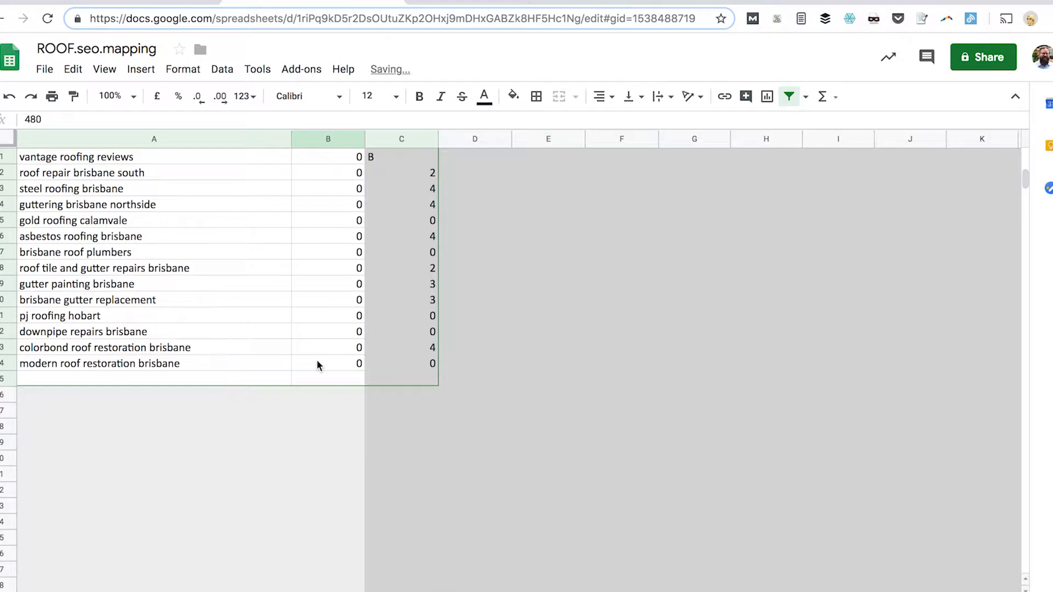
{"action": "scroll", "coordinate": [317, 360], "scroll_direction": "up", "scroll_amount": 10}
{"action": "scroll", "coordinate": [317, 359], "scroll_direction": "down", "scroll_amount": 1}
{"action": "scroll", "coordinate": [316, 362], "scroll_direction": "down", "scroll_amount": 14}
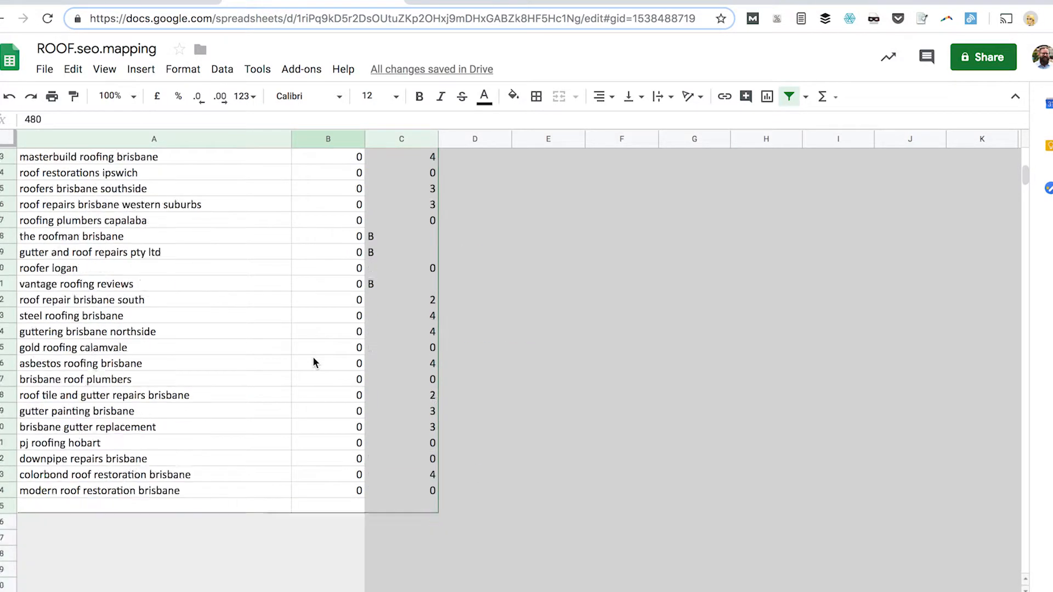
{"action": "scroll", "coordinate": [316, 362], "scroll_direction": "up", "scroll_amount": 20}
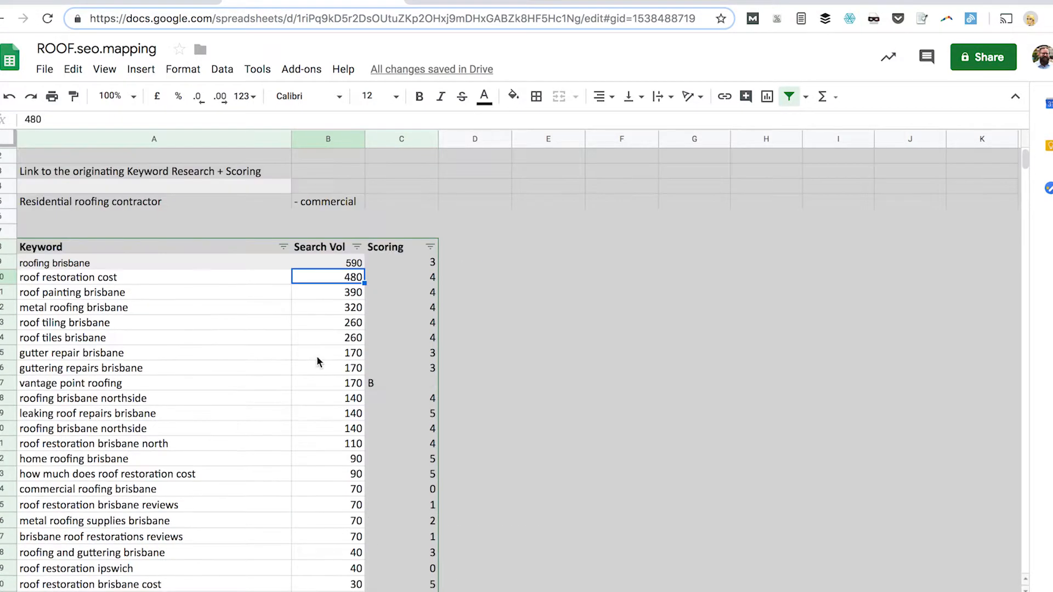
Step: Filter the Scoring column to hide keywords scored 0, 1 and 2
{"action": "left_click", "coordinate": [431, 246]}
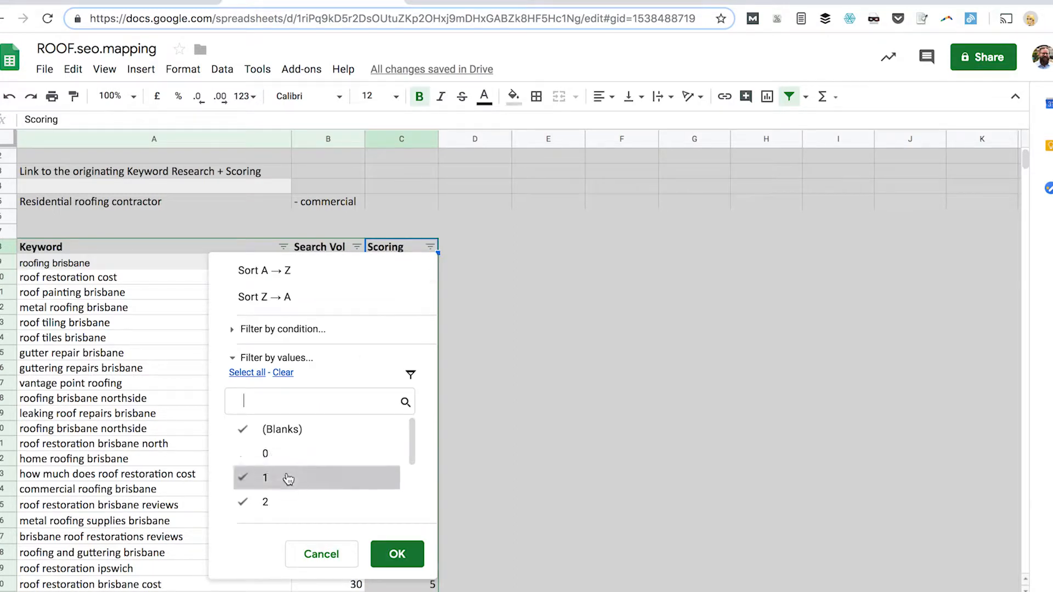
{"action": "scroll", "coordinate": [305, 461], "scroll_direction": "down", "scroll_amount": 1}
{"action": "left_click", "coordinate": [305, 439]}
{"action": "left_click", "coordinate": [398, 554]}
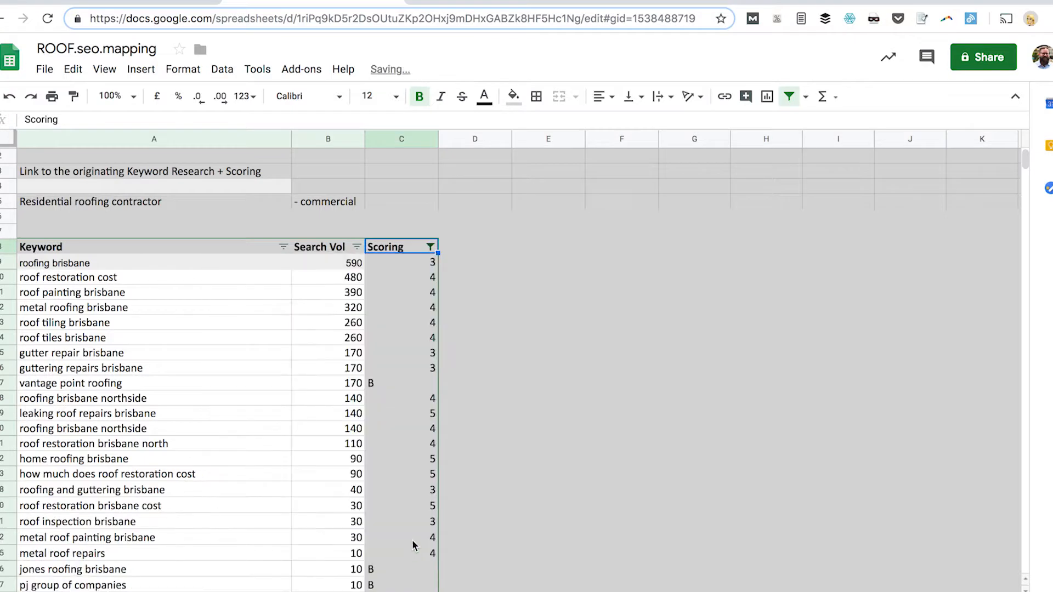
{"action": "left_click", "coordinate": [371, 369]}
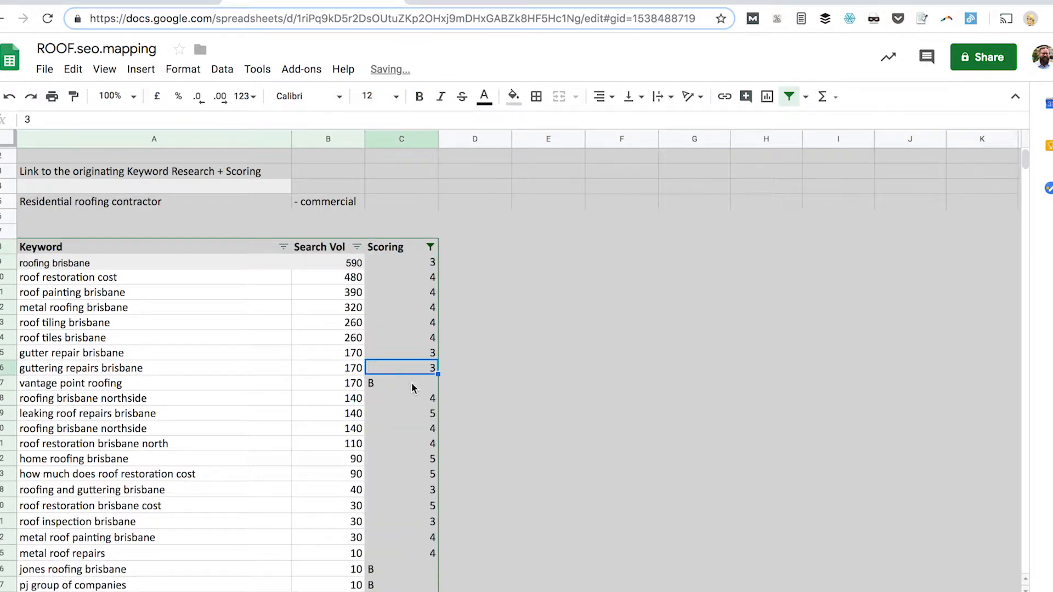
Step: Extend the Scoring filter to also hide the keywords marked B
{"action": "left_click", "coordinate": [431, 246]}
{"action": "scroll", "coordinate": [327, 449], "scroll_direction": "up", "scroll_amount": 2}
{"action": "scroll", "coordinate": [327, 448], "scroll_direction": "up", "scroll_amount": 1}
{"action": "left_click", "coordinate": [318, 440]}
{"action": "left_click", "coordinate": [397, 554]}
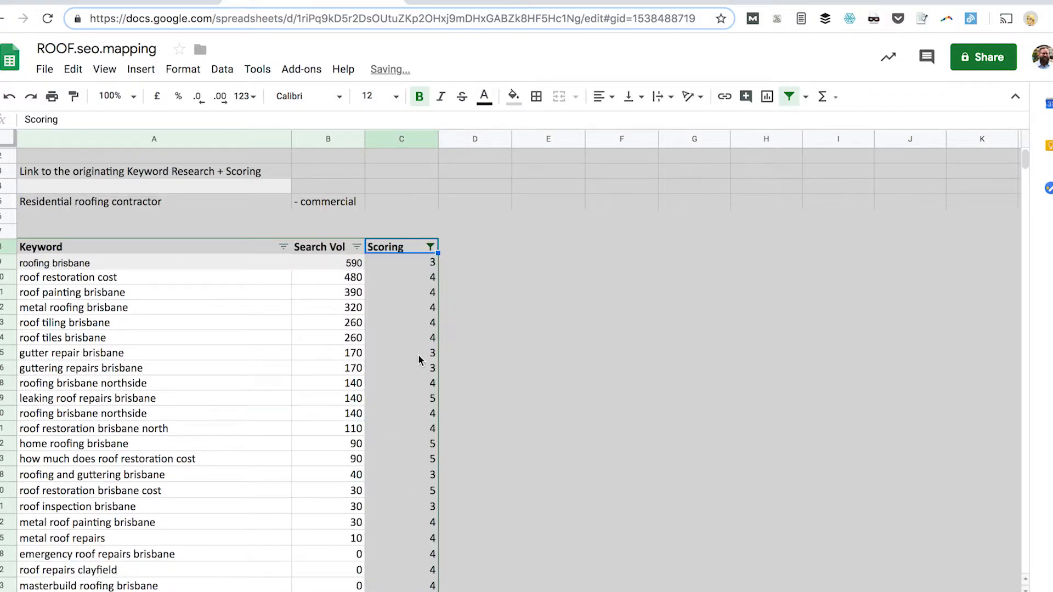
{"action": "scroll", "coordinate": [413, 360], "scroll_direction": "down", "scroll_amount": 5}
{"action": "scroll", "coordinate": [395, 390], "scroll_direction": "up", "scroll_amount": 3}
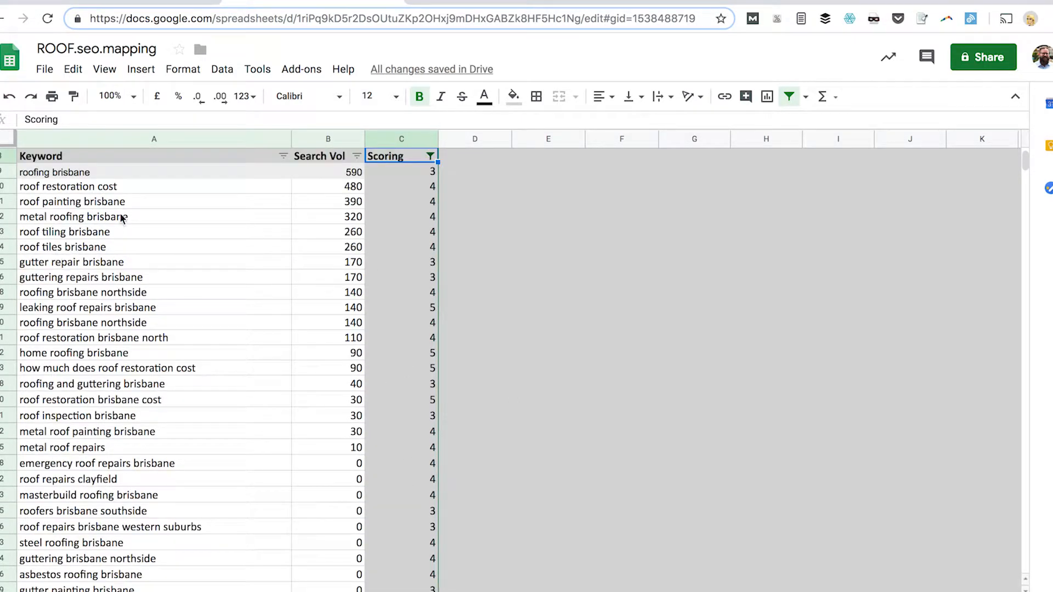
Step: Copy all filtered keywords from roofing brisbane down, together with their search volumes
{"action": "left_click", "coordinate": [126, 187]}
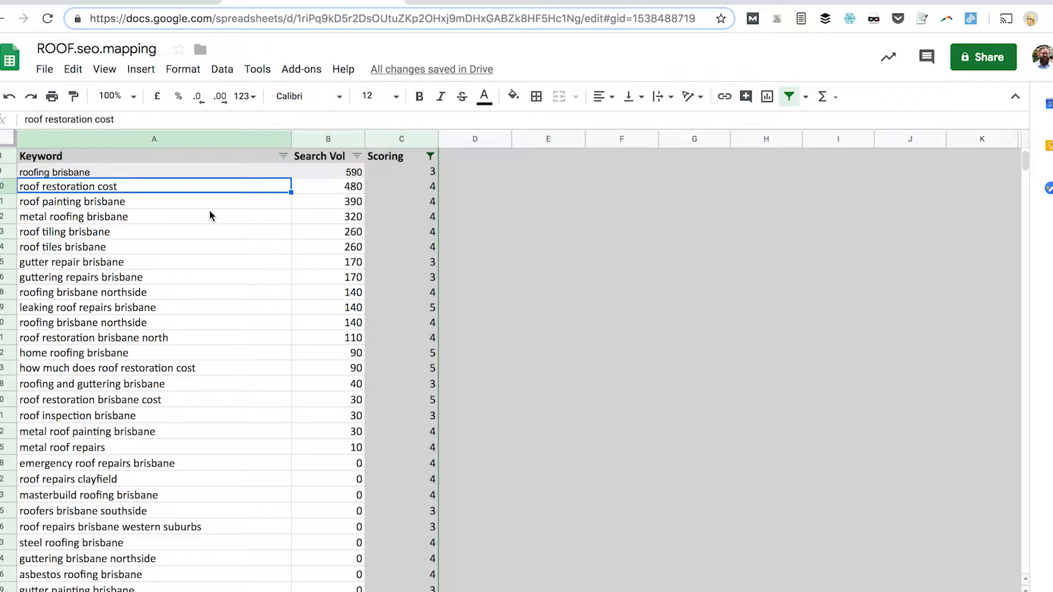
{"action": "key", "text": "Up"}
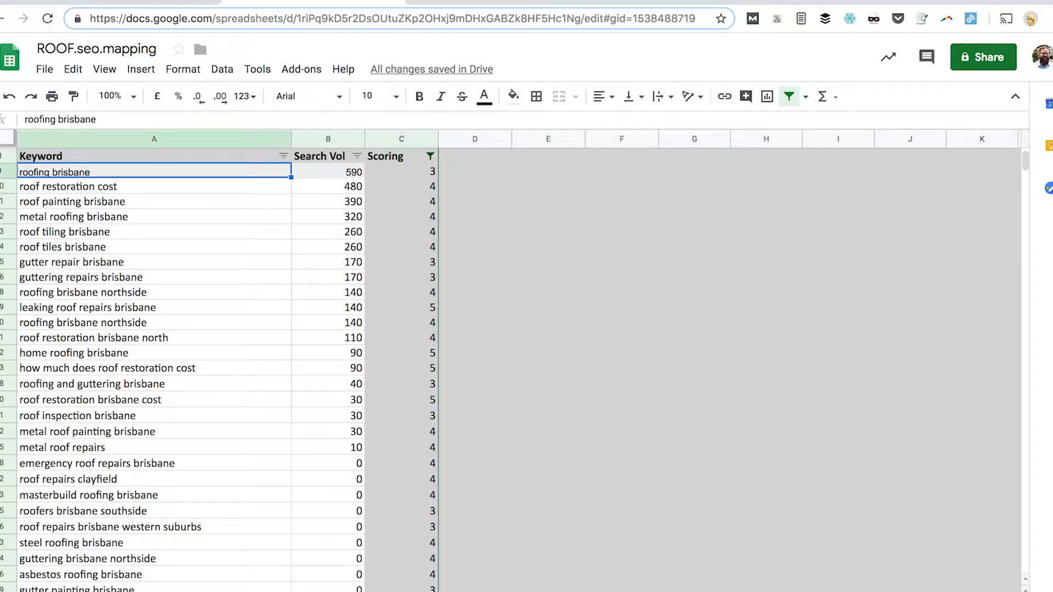
{"action": "key", "text": "ctrl+shift+Down"}
{"action": "key", "text": "shift+Right"}
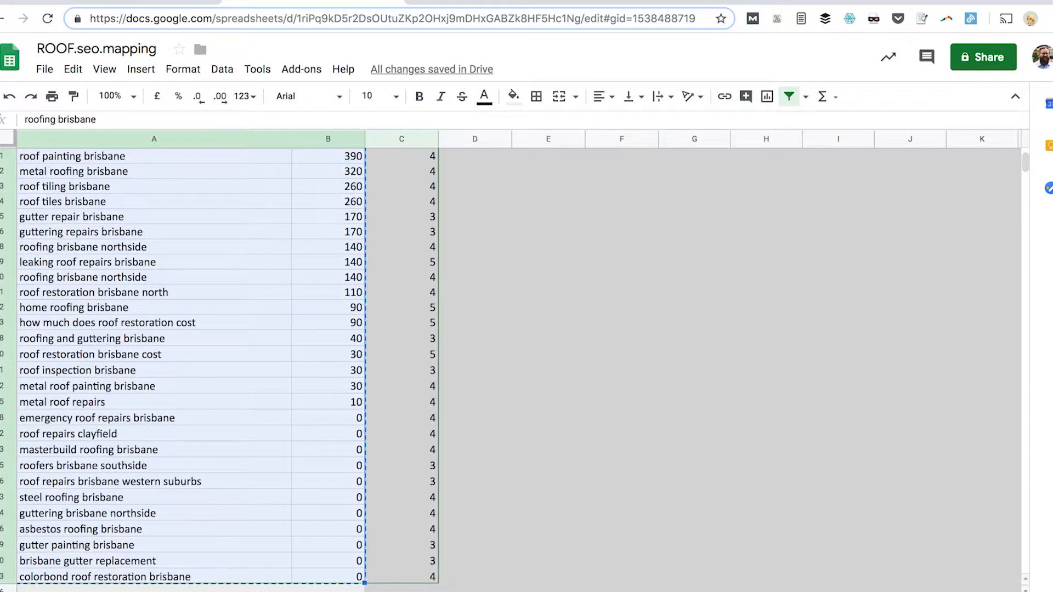
Step: Paste the copied keywords and search volumes as values only into the page mapping sheet, starting at the first row under Pages =>
{"action": "left_click", "coordinate": [516, 591]}
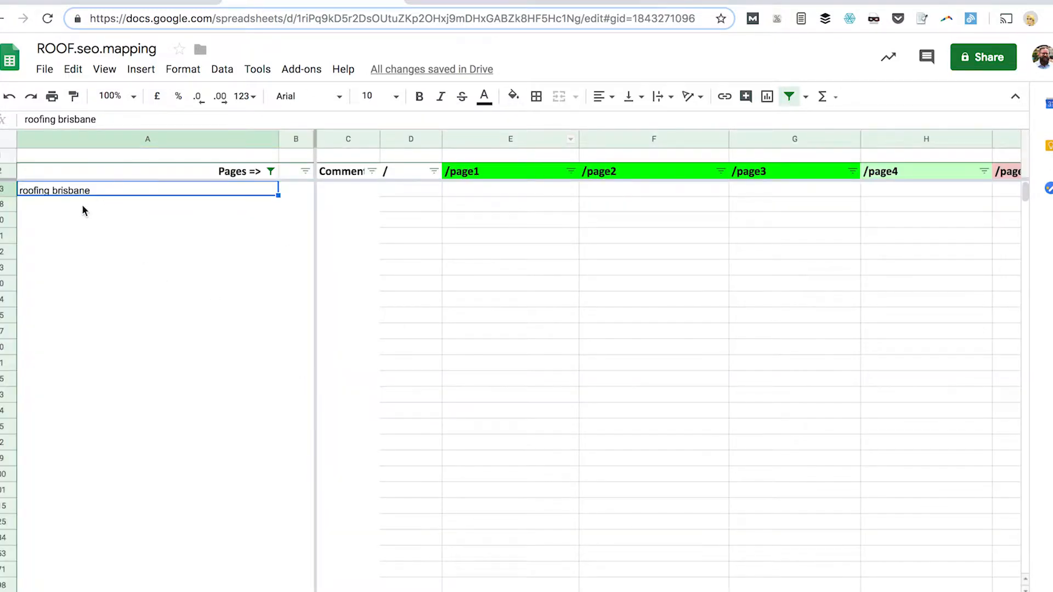
{"action": "right_click", "coordinate": [84, 191]}
{"action": "mouse_move", "coordinate": [245, 286]}
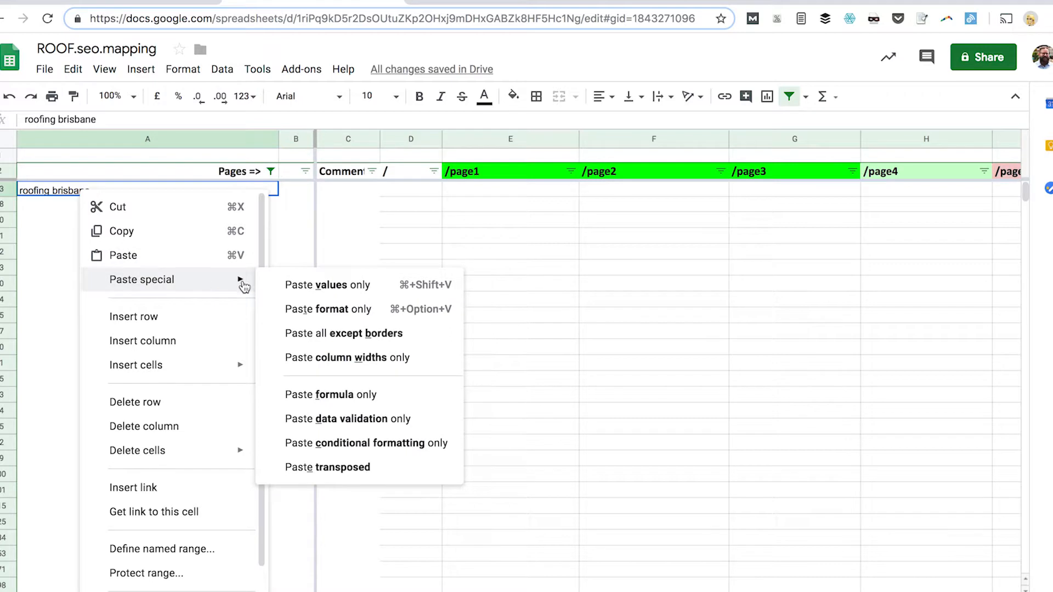
{"action": "left_click", "coordinate": [296, 284]}
{"action": "left_click", "coordinate": [281, 290]}
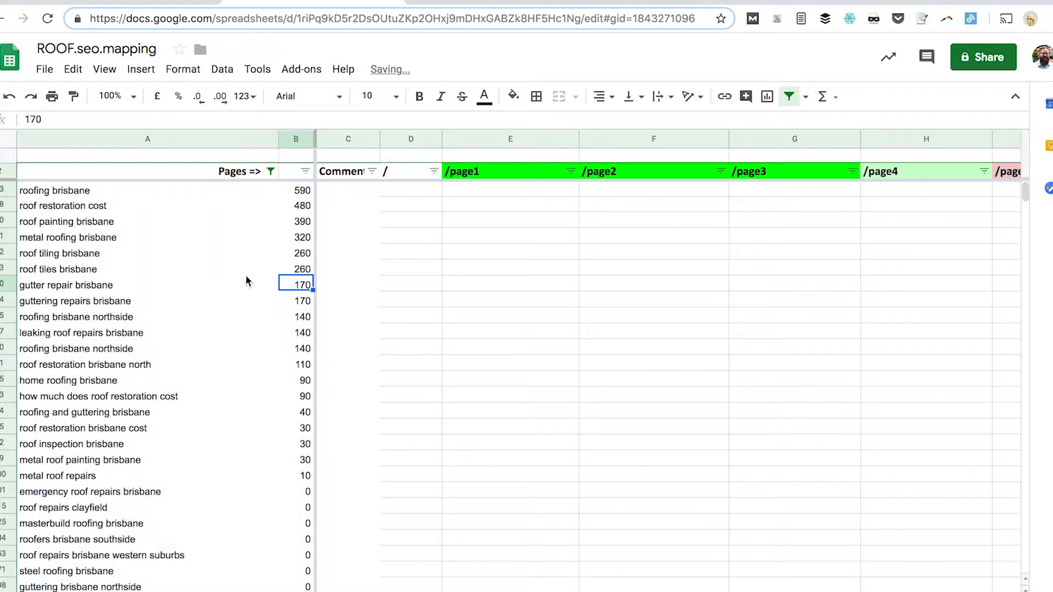
{"action": "left_click", "coordinate": [144, 269]}
{"action": "left_click", "coordinate": [184, 316]}
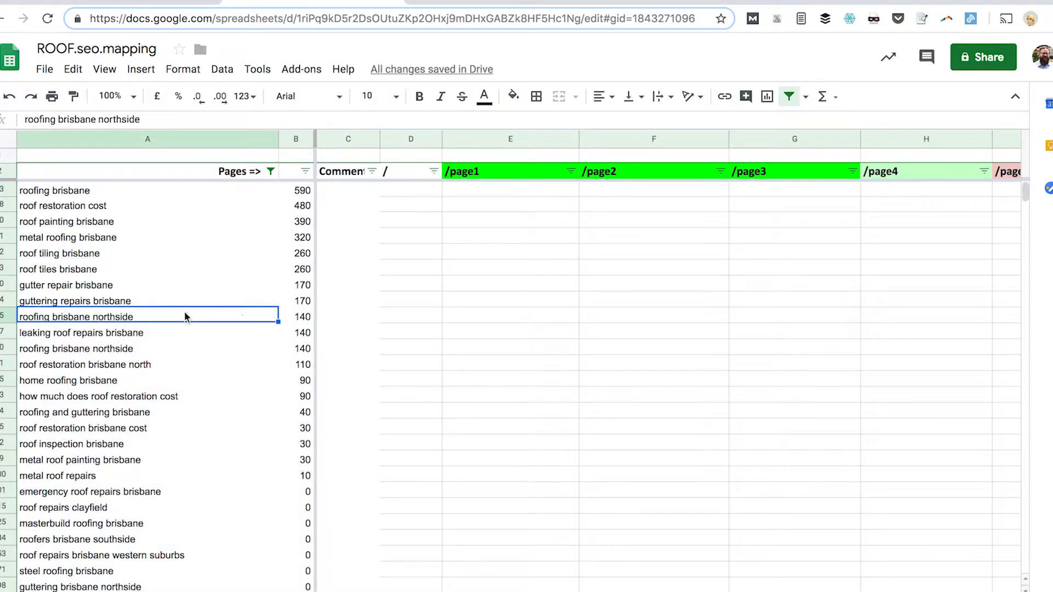
{"action": "left_click", "coordinate": [216, 253]}
{"action": "left_click", "coordinate": [124, 192]}
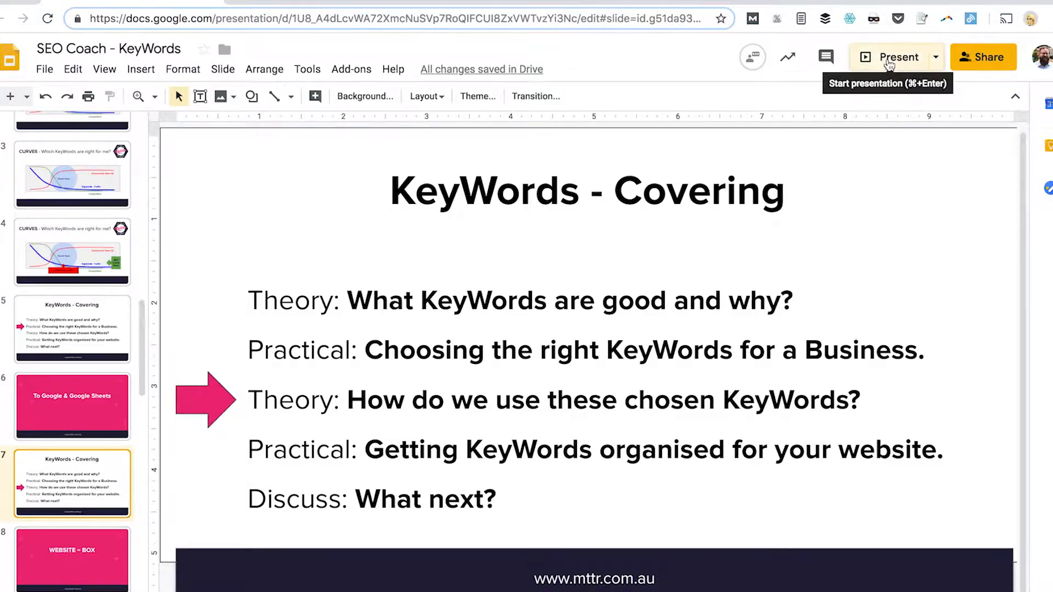
Step: Present the SEO Coach - KeyWords slides from the KeyWords - Covering slide in full screen
{"action": "left_click", "coordinate": [888, 63]}
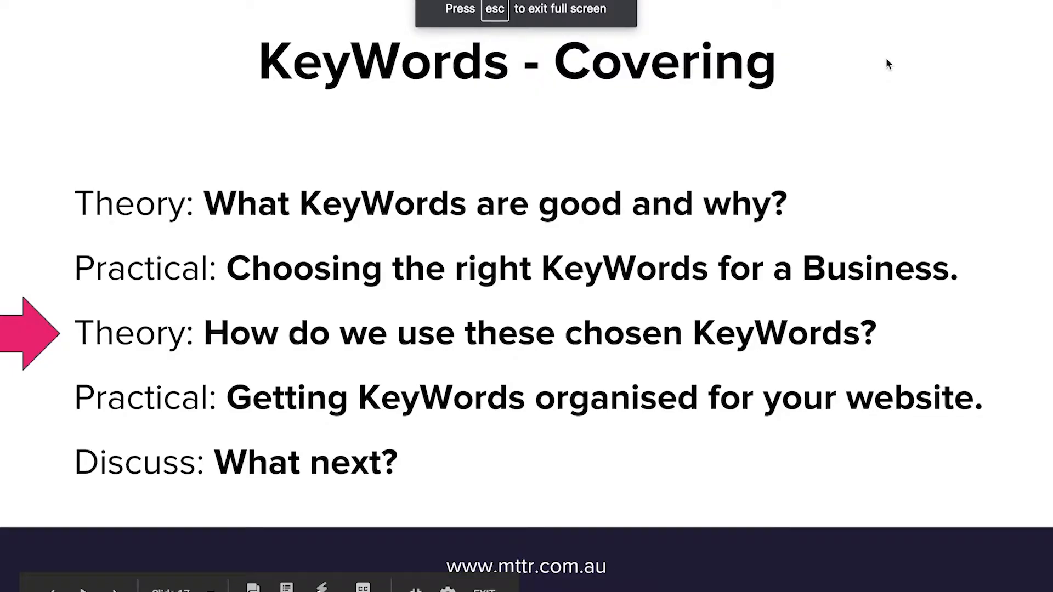
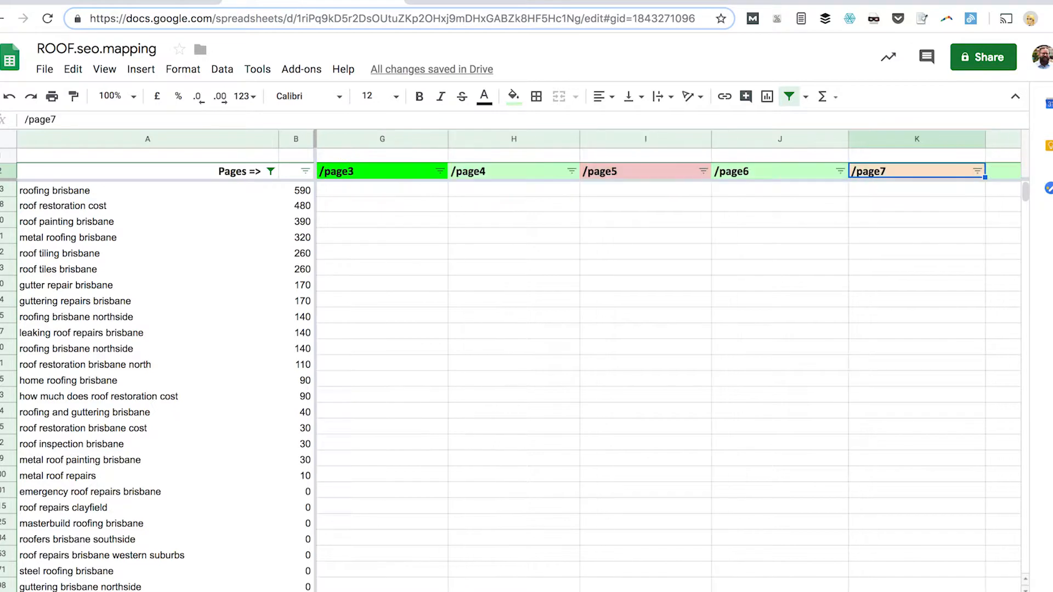
Step: Go back through the mapping sheet's page headers from /page7 to the Pages => and Comment columns
{"action": "key", "text": "Left"}
{"action": "key", "text": "Left"}
{"action": "key", "text": "Left"}
{"action": "key", "text": "Left"}
{"action": "key", "text": "Left"}
{"action": "key", "text": "Left"}
{"action": "key", "text": "Left"}
{"action": "key", "text": "Left"}
{"action": "key", "text": "Left"}
{"action": "key", "text": "Left"}
{"action": "key", "text": "Left"}
{"action": "key", "text": "Left"}
{"action": "key", "text": "Left"}
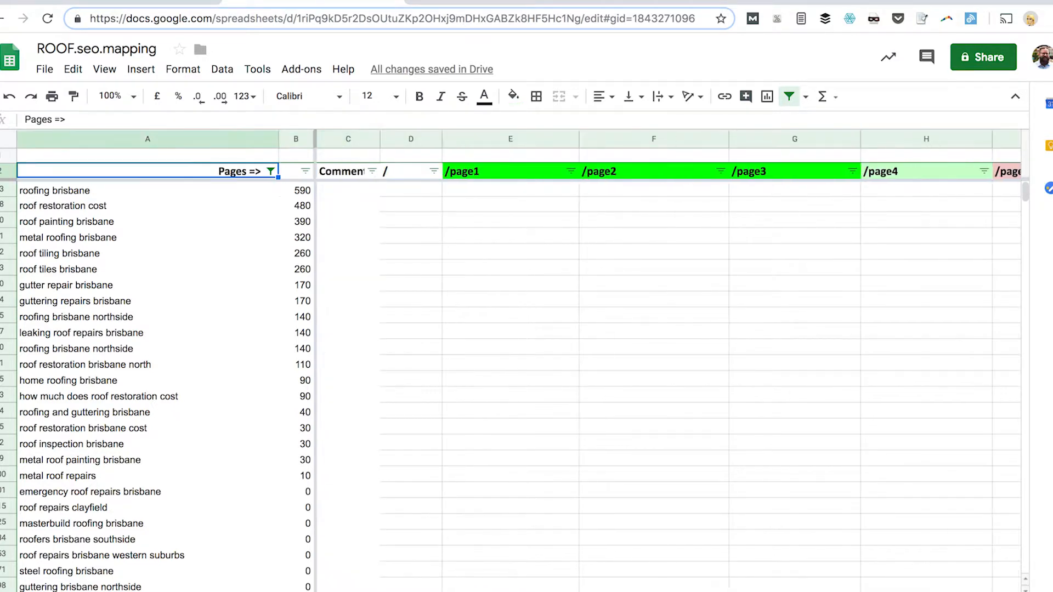
{"action": "key", "text": "Right"}
{"action": "key", "text": "Right"}
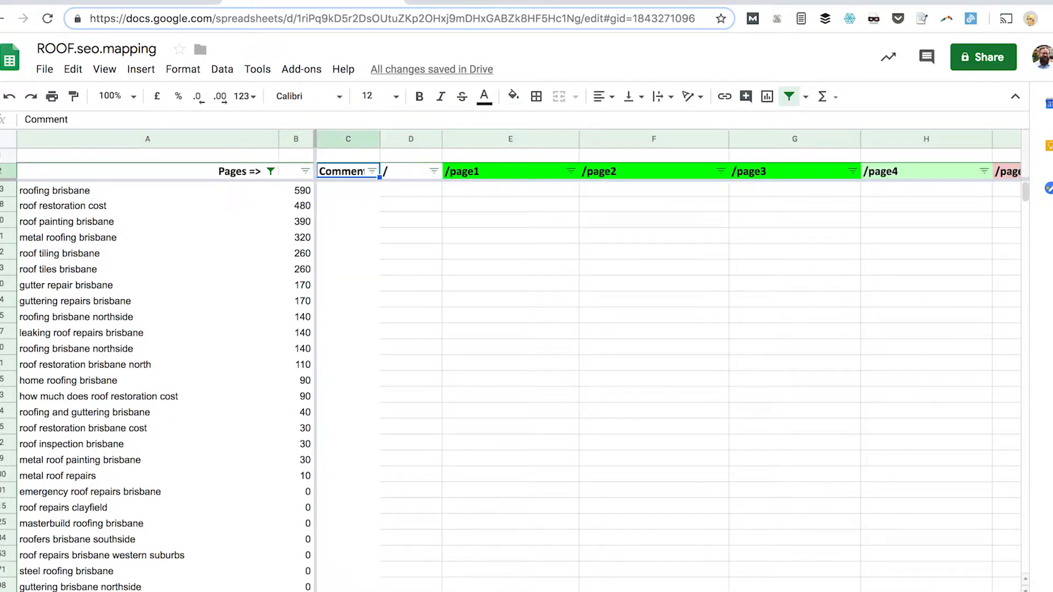
Step: Open the sheet with the URLS list and select the website's homepage URL
{"action": "key", "text": "alt+Up"}
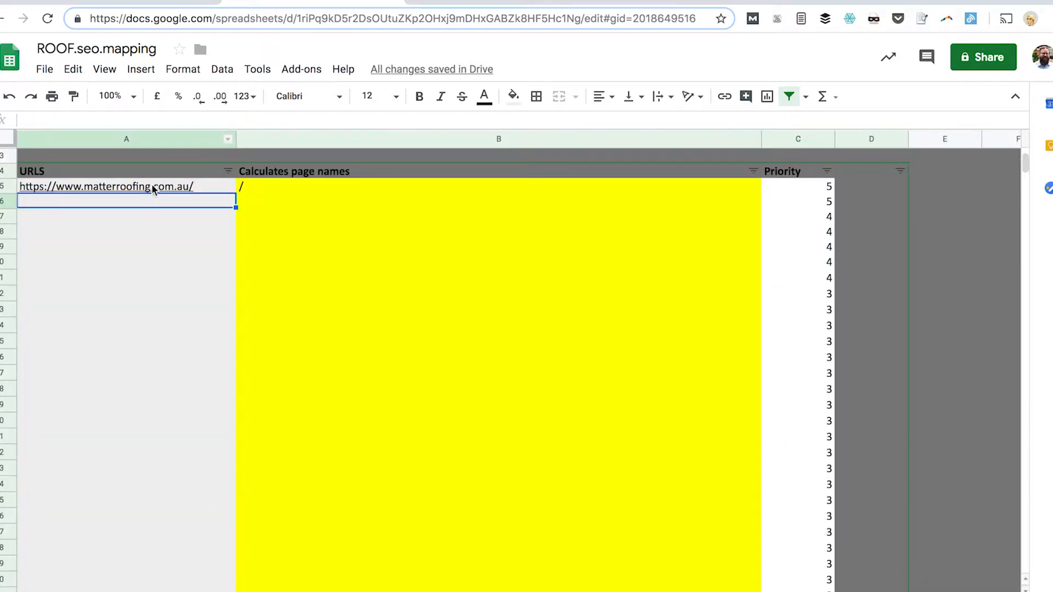
{"action": "left_click", "coordinate": [169, 189]}
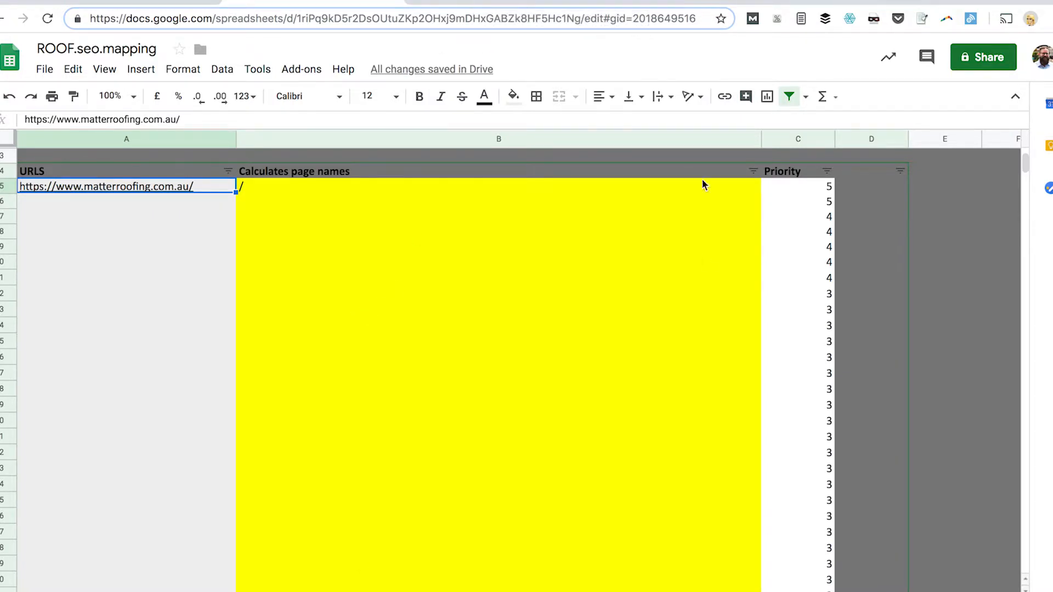
Step: Search the web for screaming frog in a new browser tab and open the SEO Spider page
{"action": "left_click", "coordinate": [595, 1]}
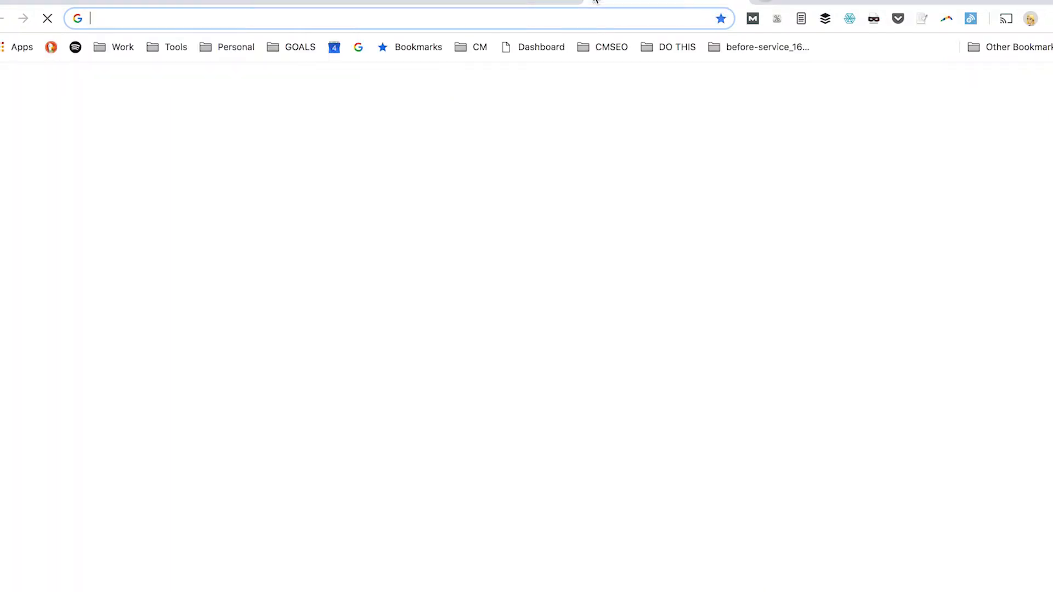
{"action": "type", "text": "screa"}
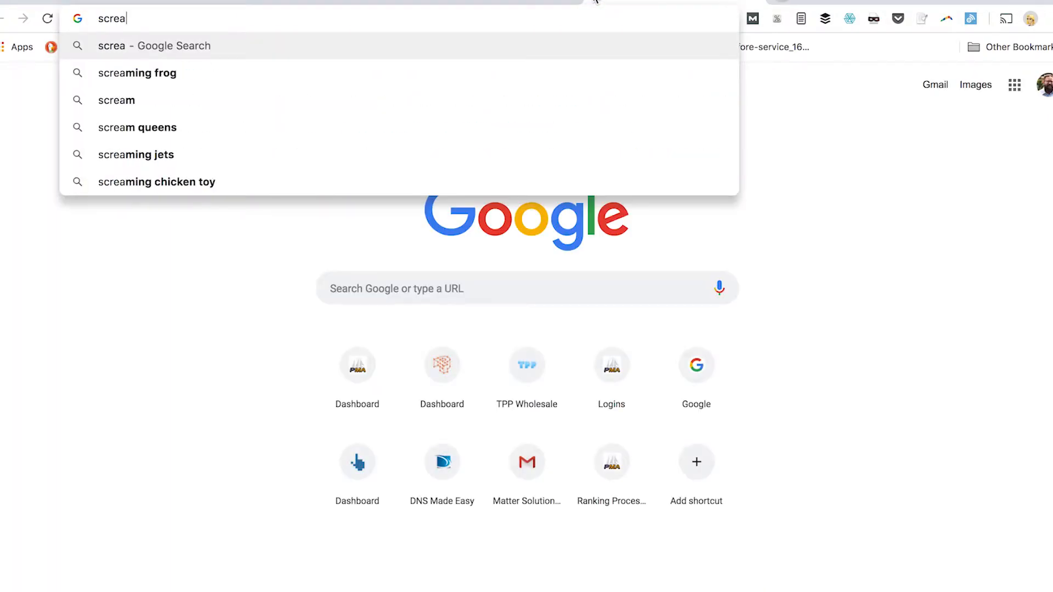
{"action": "key", "text": "Down"}
{"action": "key", "text": "Return"}
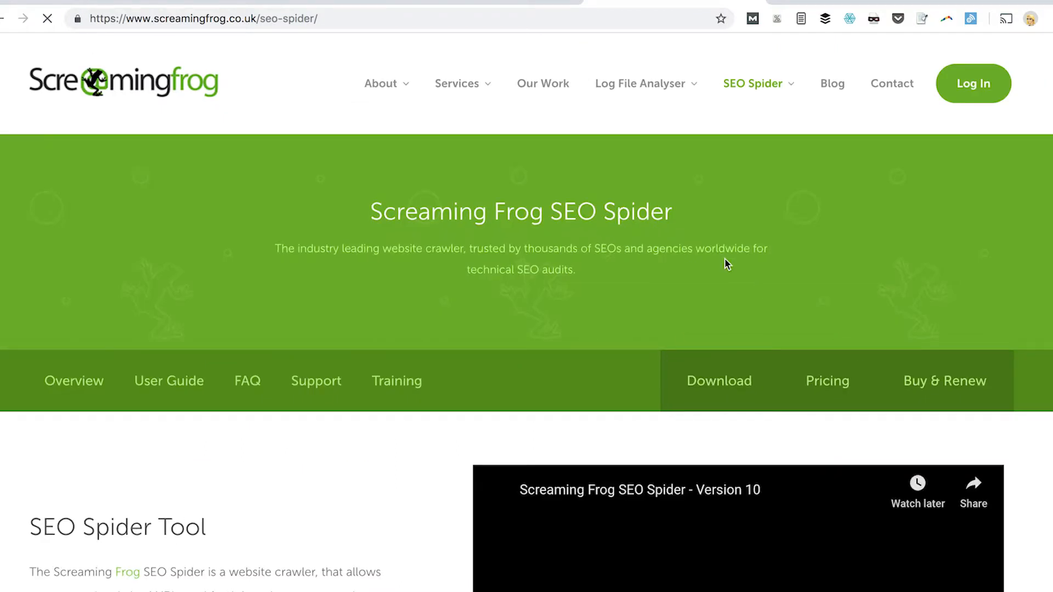
Step: Compare the free and paid versions of Screaming Frog SEO Spider, highlighting the free version's crawl limit
{"action": "mouse_move", "coordinate": [393, 98]}
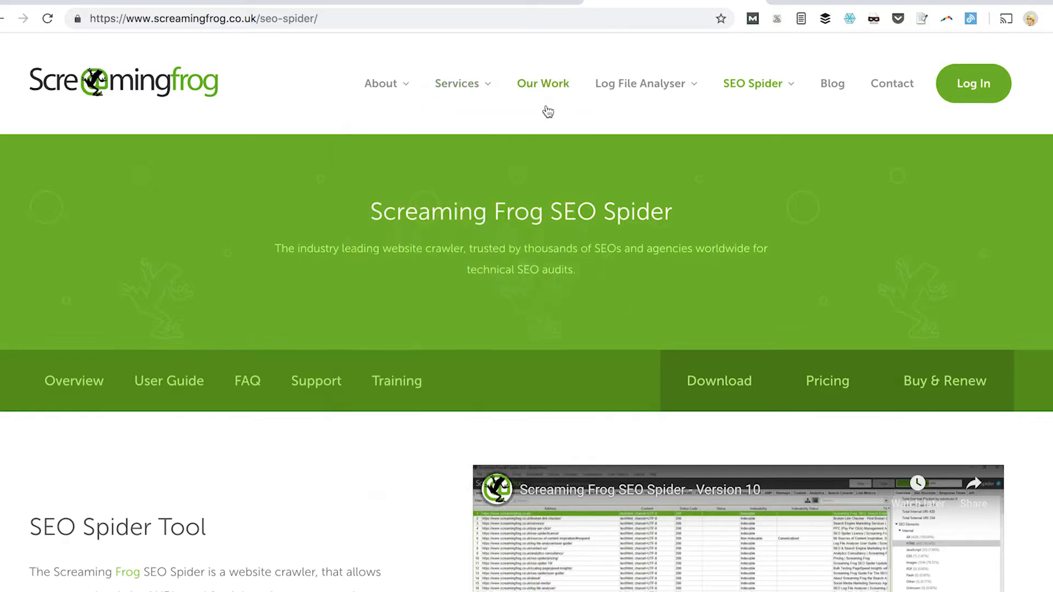
{"action": "scroll", "coordinate": [547, 111], "scroll_direction": "down", "scroll_amount": 7}
{"action": "left_click", "coordinate": [105, 311]}
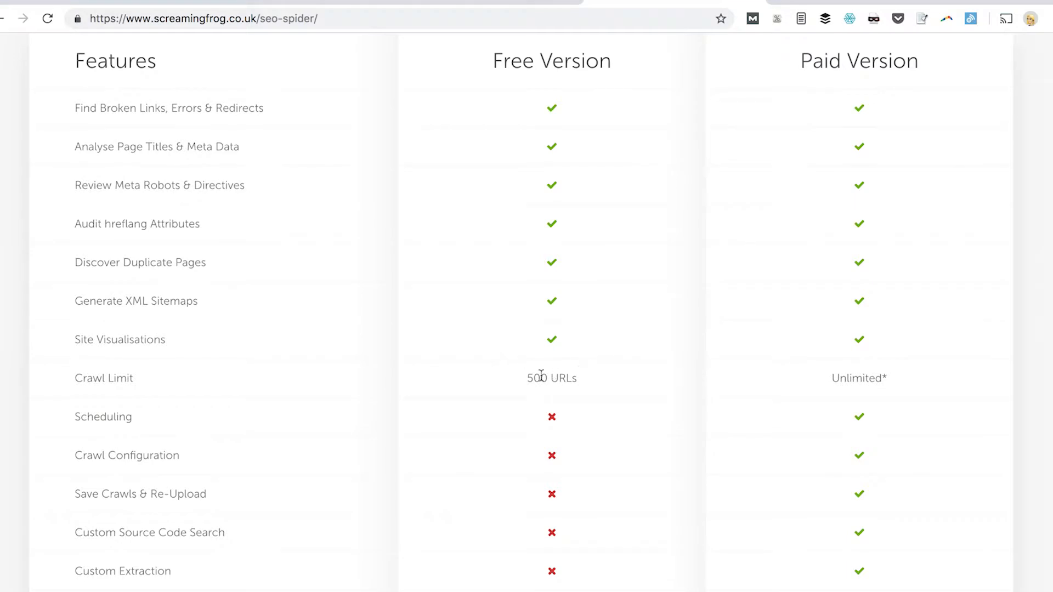
{"action": "triple_click", "coordinate": [538, 378]}
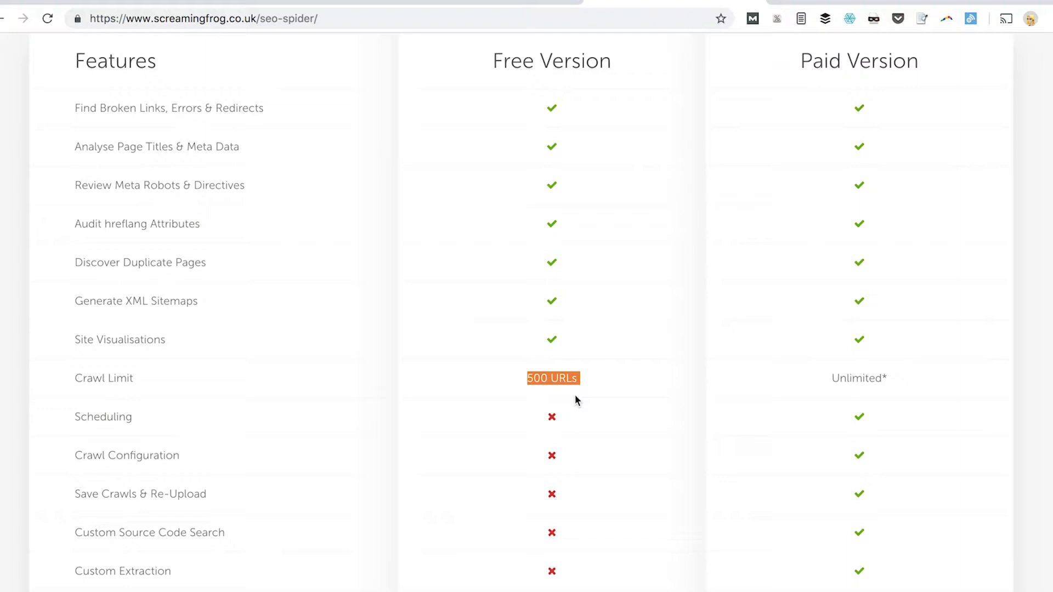
{"action": "scroll", "coordinate": [575, 400], "scroll_direction": "up", "scroll_amount": 20}
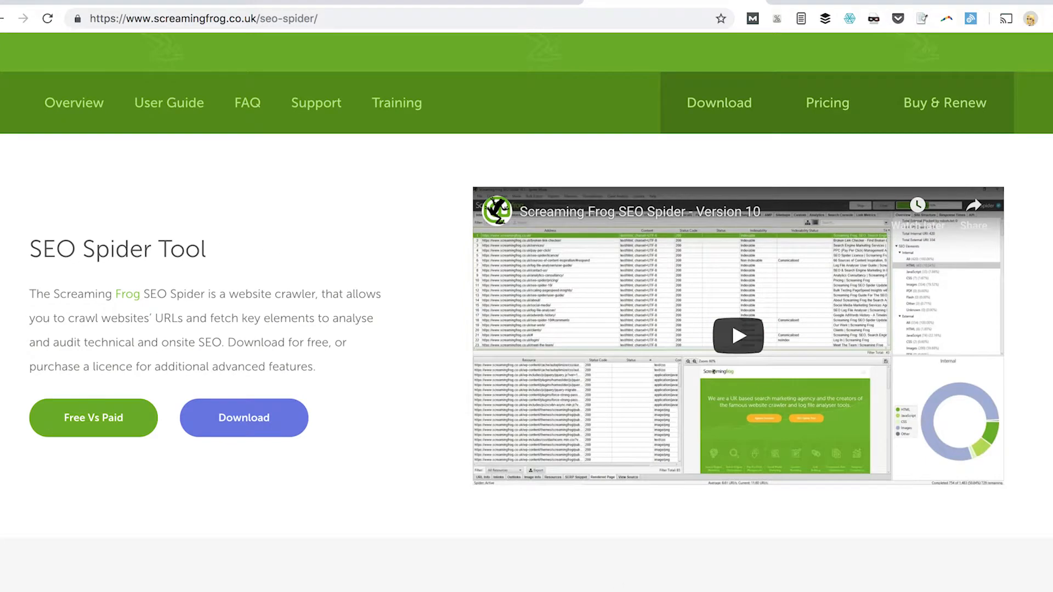
{"action": "scroll", "coordinate": [689, 422], "scroll_direction": "up", "scroll_amount": 5}
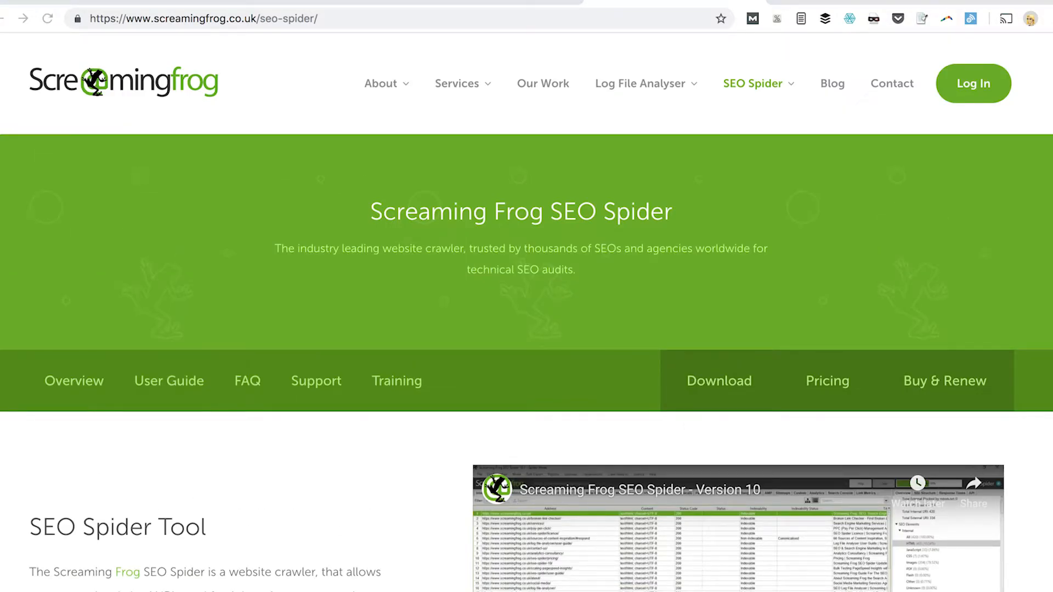
{"action": "left_click_drag", "start_coordinate": [0, 351], "coordinate": [336, 0]}
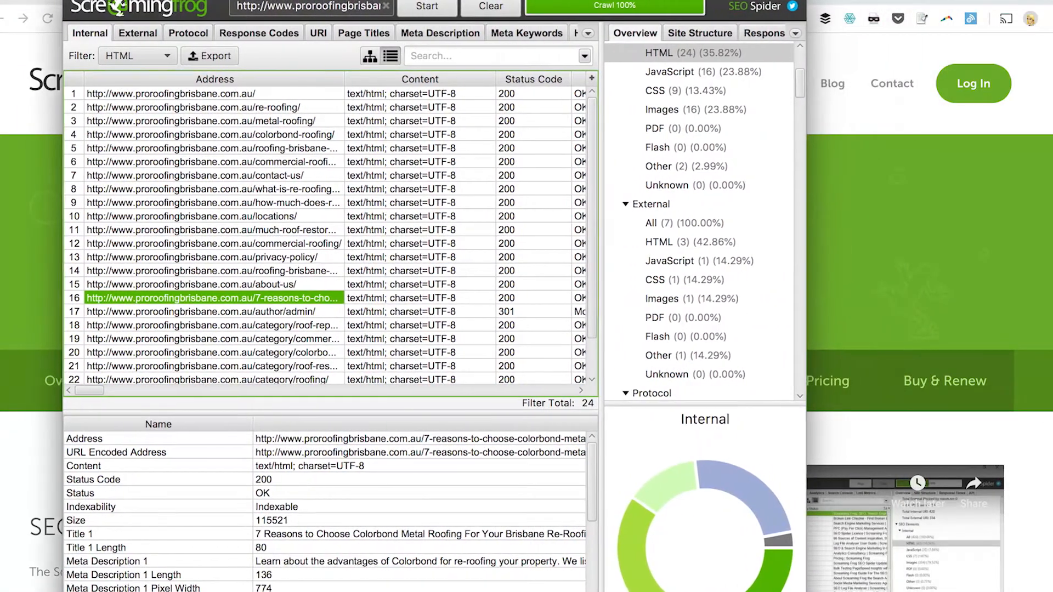
{"action": "left_click_drag", "start_coordinate": [807, 297], "coordinate": [1052, 296]}
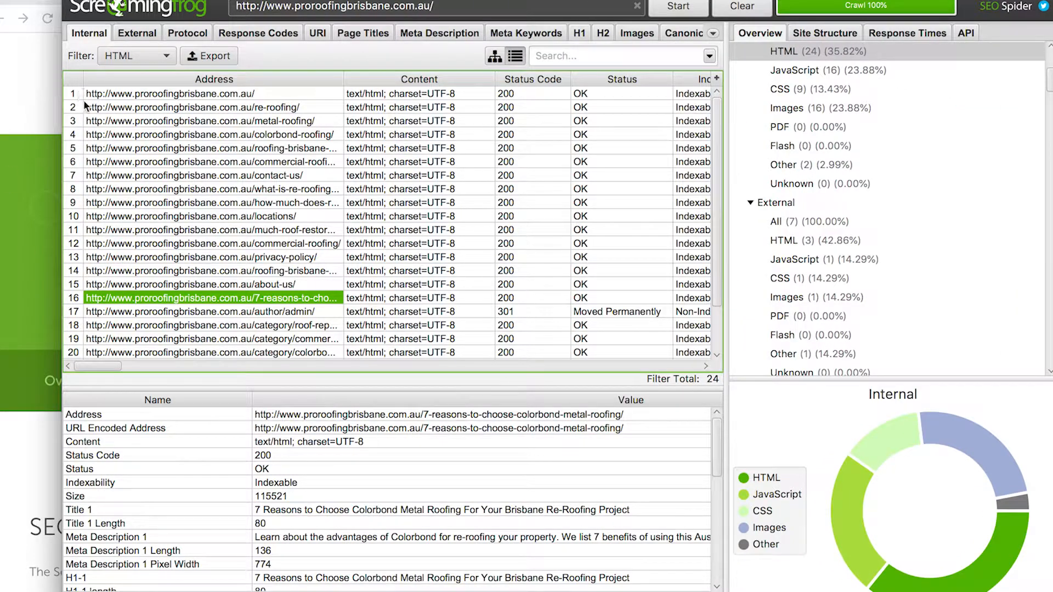
{"action": "left_click_drag", "start_coordinate": [62, 110], "coordinate": [0, 109]}
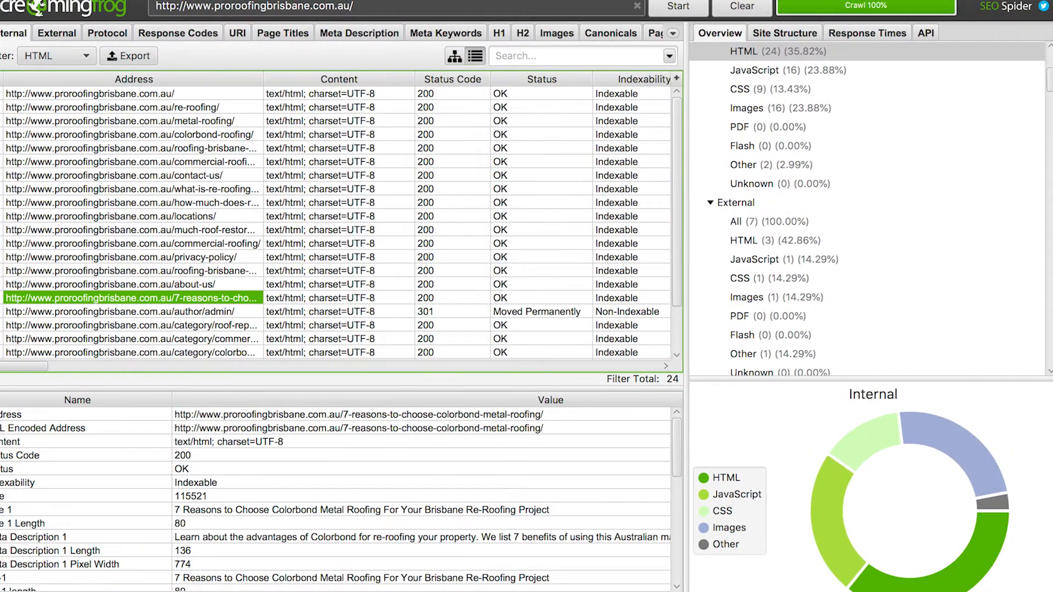
{"action": "left_click", "coordinate": [360, 9]}
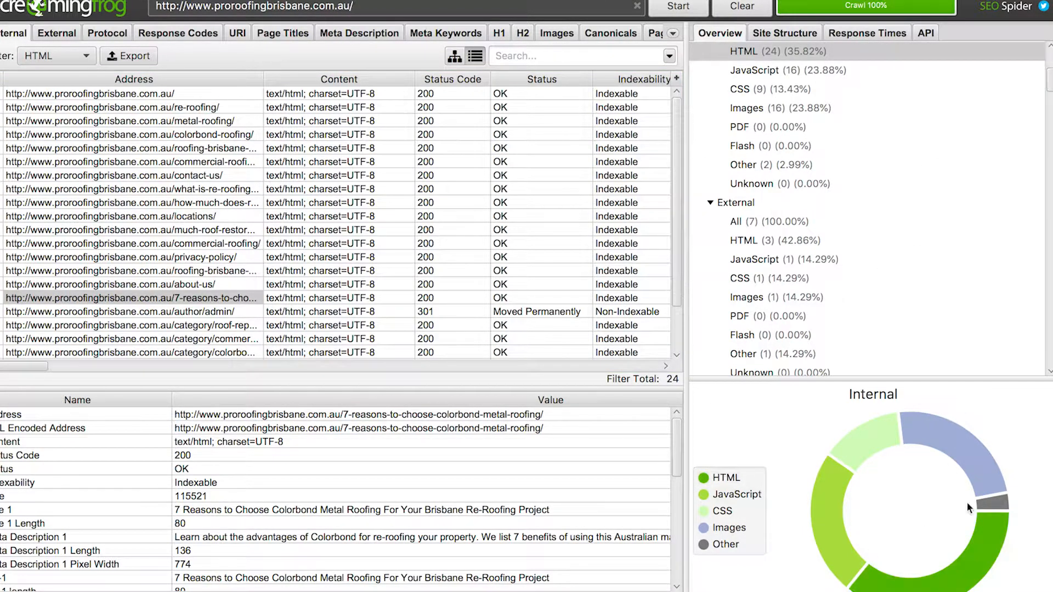
Step: Look through all crawled internal files of the roofing website and filter the list back to HTML pages
{"action": "left_click", "coordinate": [239, 134]}
{"action": "left_click", "coordinate": [226, 104]}
{"action": "left_click", "coordinate": [227, 96]}
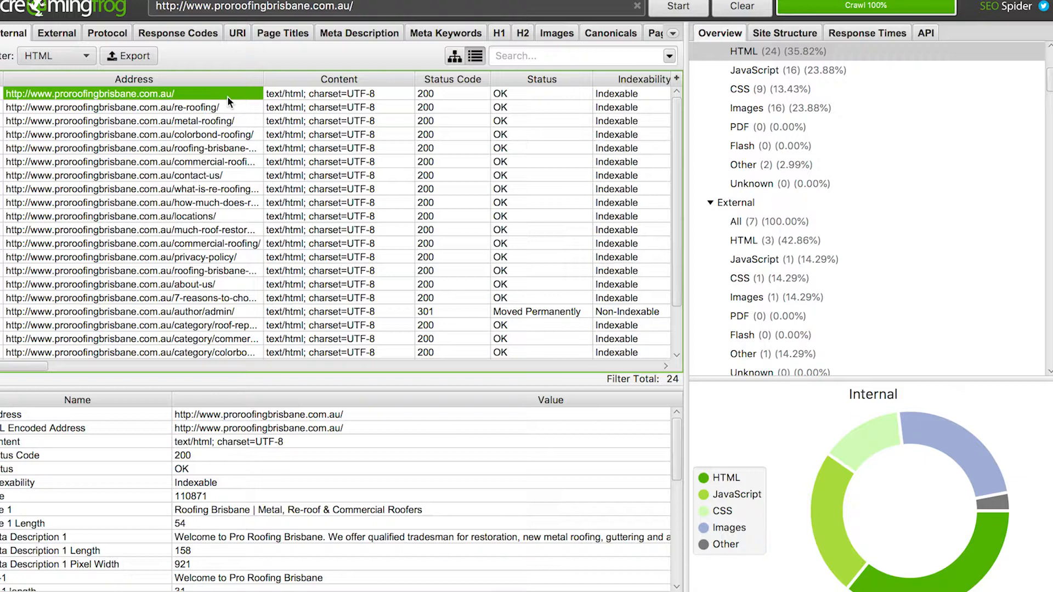
{"action": "left_click", "coordinate": [60, 55]}
{"action": "left_click", "coordinate": [51, 84]}
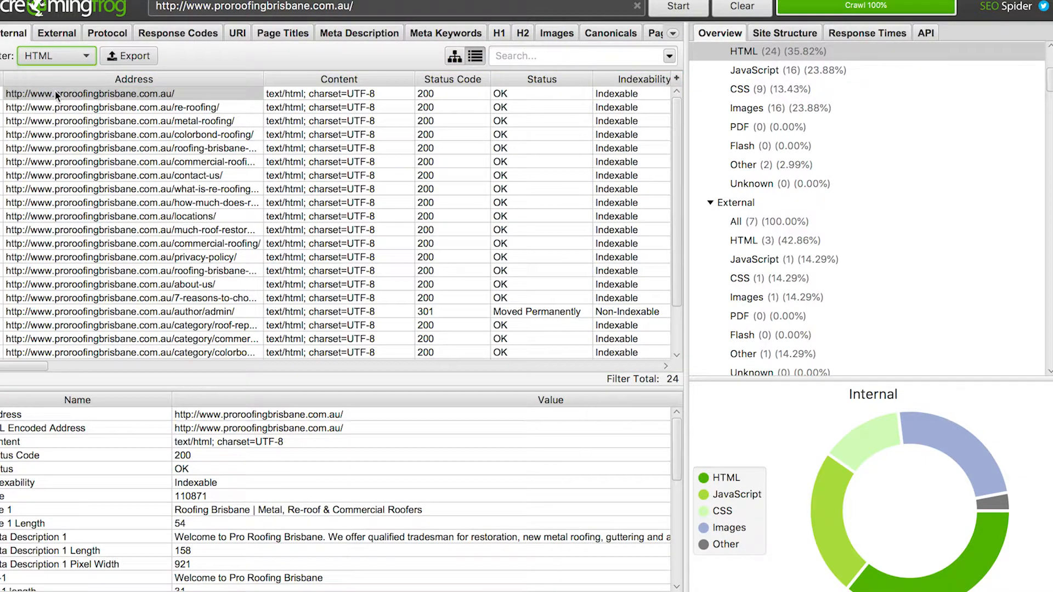
{"action": "scroll", "coordinate": [193, 133], "scroll_direction": "down", "scroll_amount": 1}
{"action": "scroll", "coordinate": [193, 133], "scroll_direction": "down", "scroll_amount": 8}
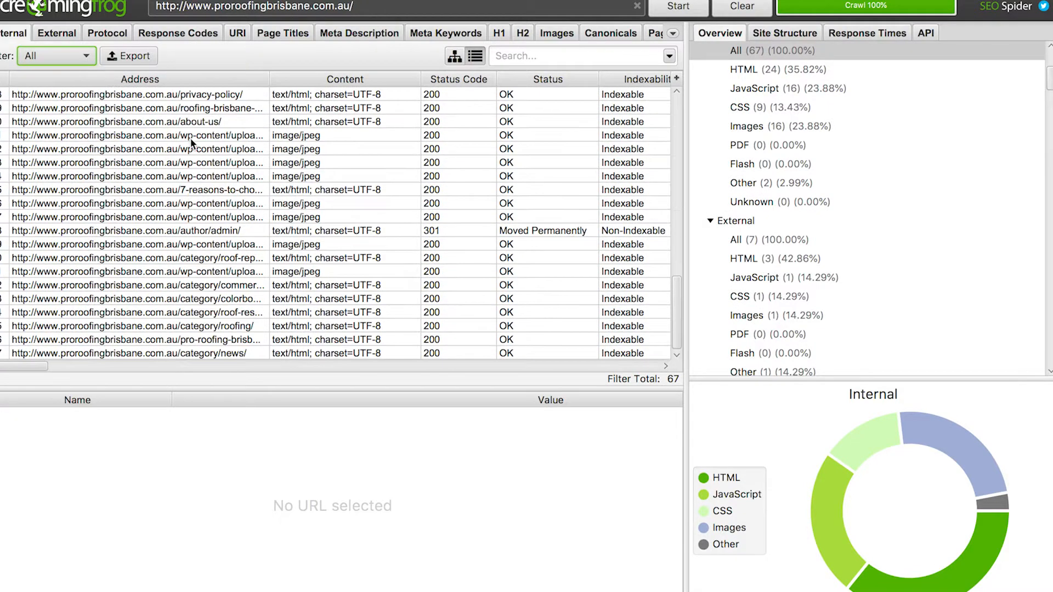
{"action": "scroll", "coordinate": [333, 165], "scroll_direction": "up", "scroll_amount": 15}
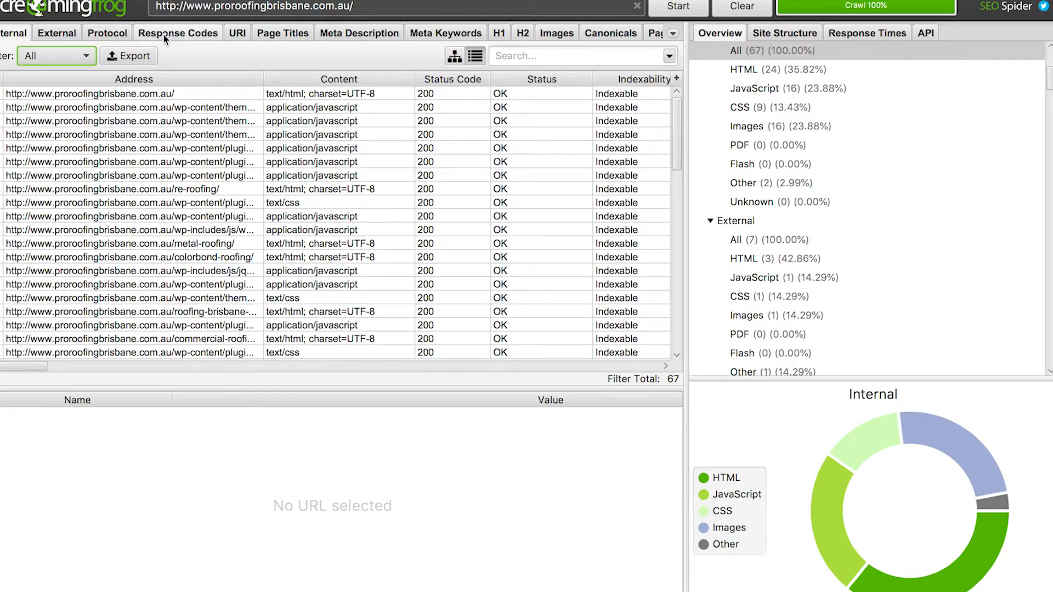
{"action": "left_click", "coordinate": [88, 57]}
{"action": "left_click", "coordinate": [61, 103]}
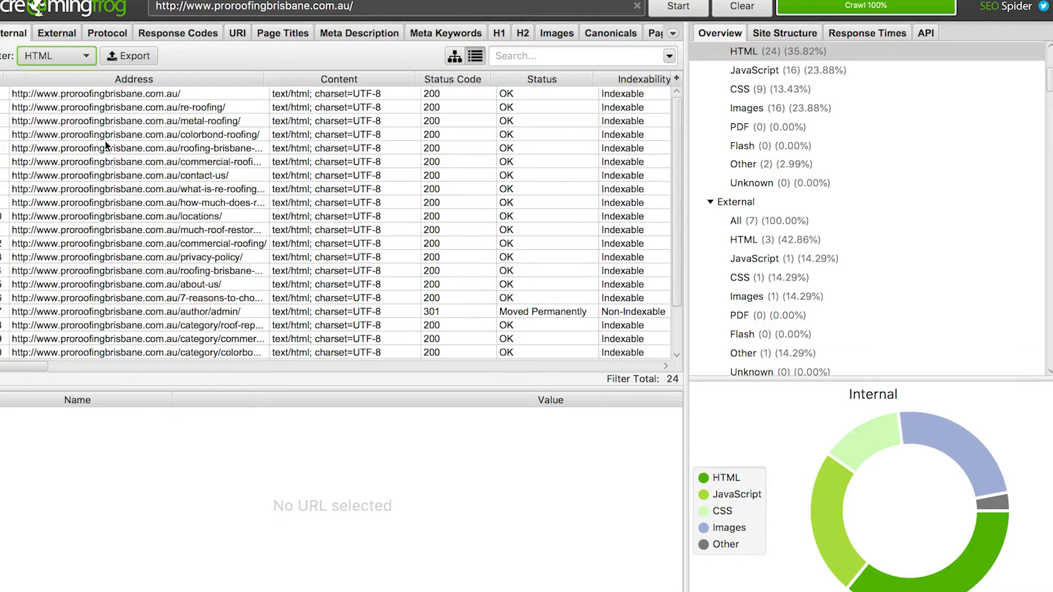
Step: Copy the crawled HTML page addresses and paste them into the URLS column of ROOF.seo.mapping from A17 with Paste special
{"action": "left_click_drag", "start_coordinate": [197, 95], "coordinate": [167, 384]}
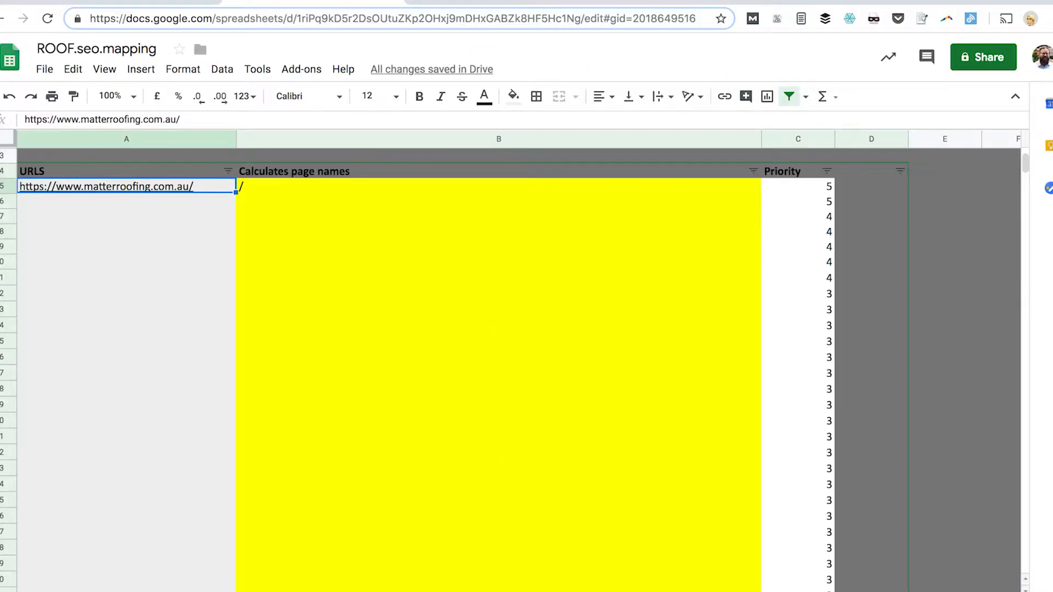
{"action": "left_click", "coordinate": [126, 216]}
{"action": "right_click", "coordinate": [128, 217]}
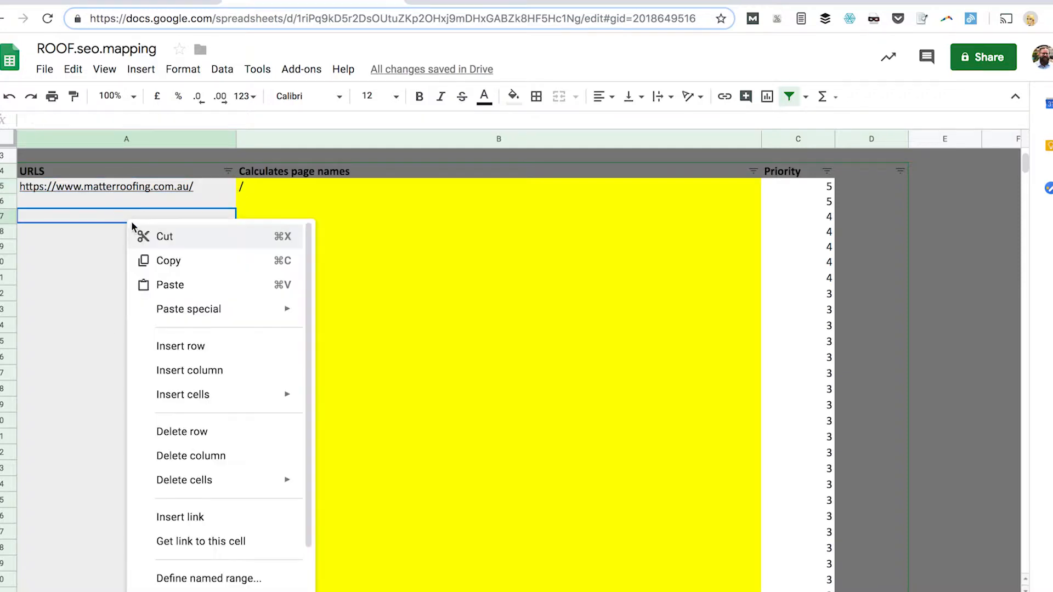
{"action": "mouse_move", "coordinate": [263, 308]}
{"action": "left_click", "coordinate": [373, 314]}
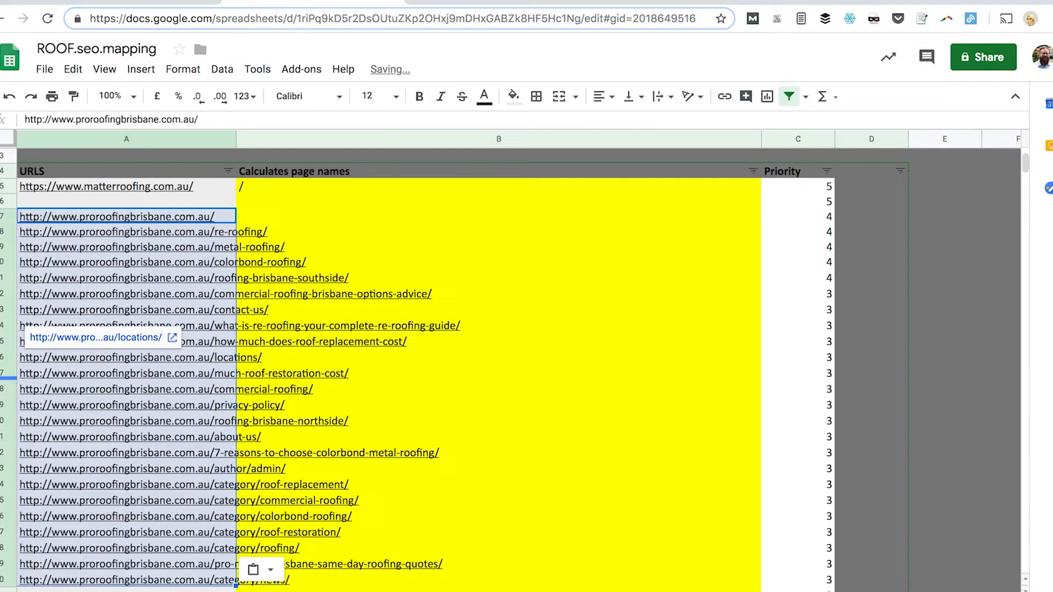
Step: Copy the page-name formula from the first yellow cell into the rows from the proroofingbrisbane.com.au homepage to the contact-us page
{"action": "left_click", "coordinate": [274, 191]}
{"action": "key", "text": "ctrl+c"}
{"action": "left_click", "coordinate": [282, 215]}
{"action": "key", "text": "ctrl+v"}
{"action": "key", "text": "Down"}
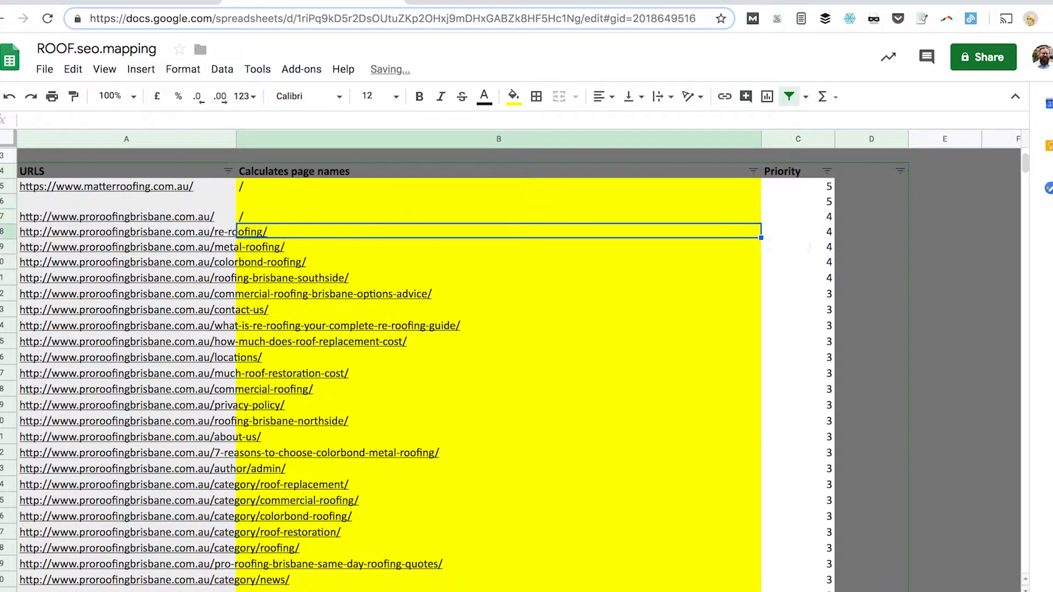
{"action": "key", "text": "ctrl+v"}
{"action": "key", "text": "Down"}
{"action": "key", "text": "ctrl+v"}
{"action": "key", "text": "Down"}
{"action": "key", "text": "ctrl+v"}
{"action": "key", "text": "Down"}
{"action": "key", "text": "ctrl+v"}
{"action": "key", "text": "Down"}
{"action": "key", "text": "ctrl+v"}
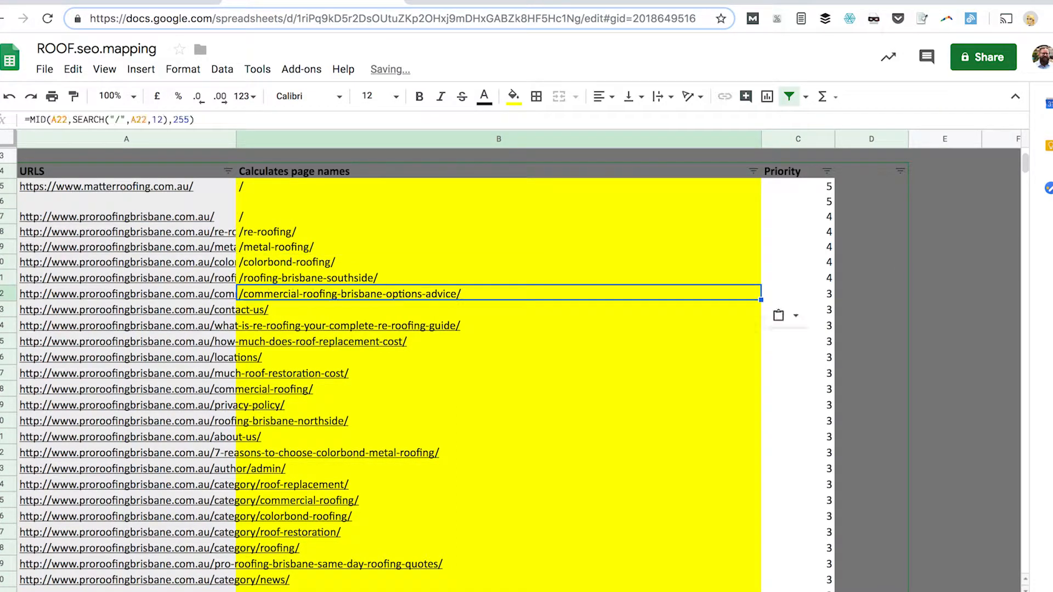
{"action": "key", "text": "Down"}
{"action": "key", "text": "ctrl+v"}
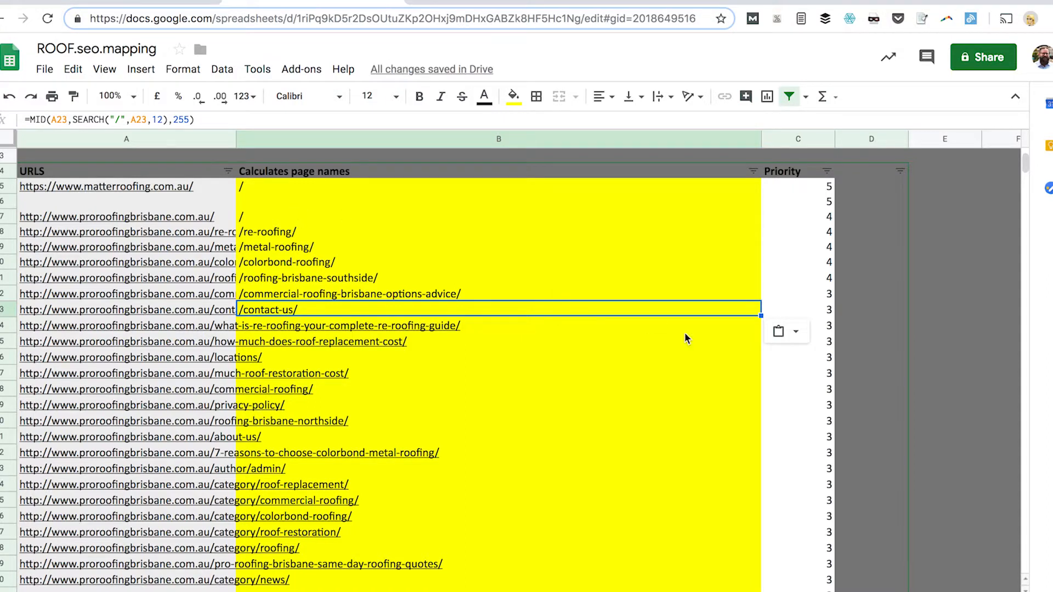
Step: Fill the page-name formula down through the remaining pasted URLs and review the calculated names
{"action": "scroll", "coordinate": [687, 337], "scroll_direction": "down", "scroll_amount": 1}
{"action": "left_click_drag", "start_coordinate": [762, 300], "coordinate": [671, 569]}
{"action": "left_click", "coordinate": [561, 386]}
{"action": "scroll", "coordinate": [564, 361], "scroll_direction": "up", "scroll_amount": 5}
{"action": "left_click", "coordinate": [323, 399]}
Step: Clear all existing values in the Priority column below its header
{"action": "left_click", "coordinate": [787, 373]}
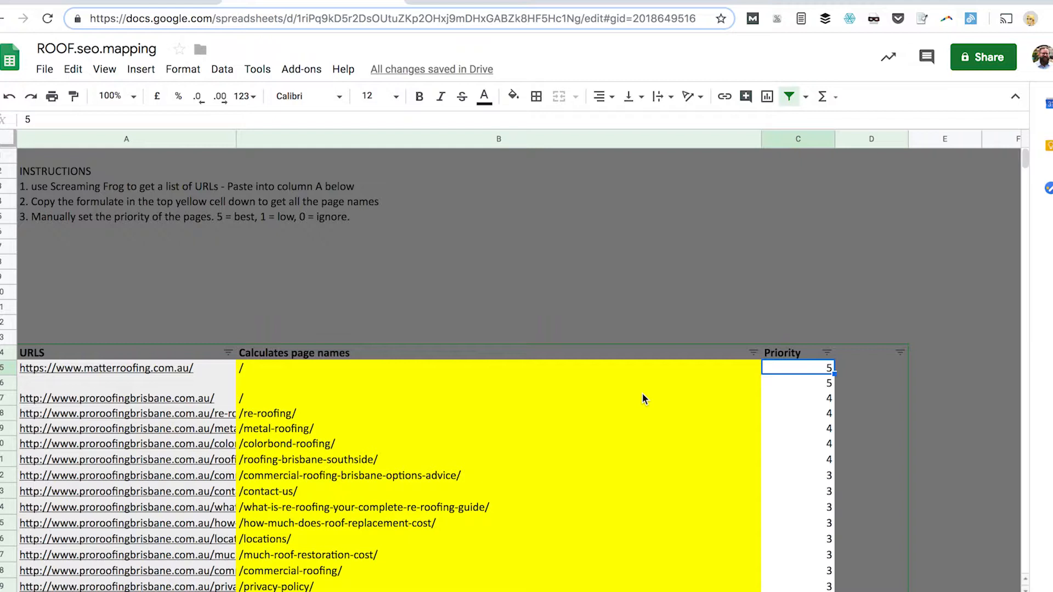
{"action": "left_click", "coordinate": [517, 386]}
{"action": "left_click", "coordinate": [547, 399]}
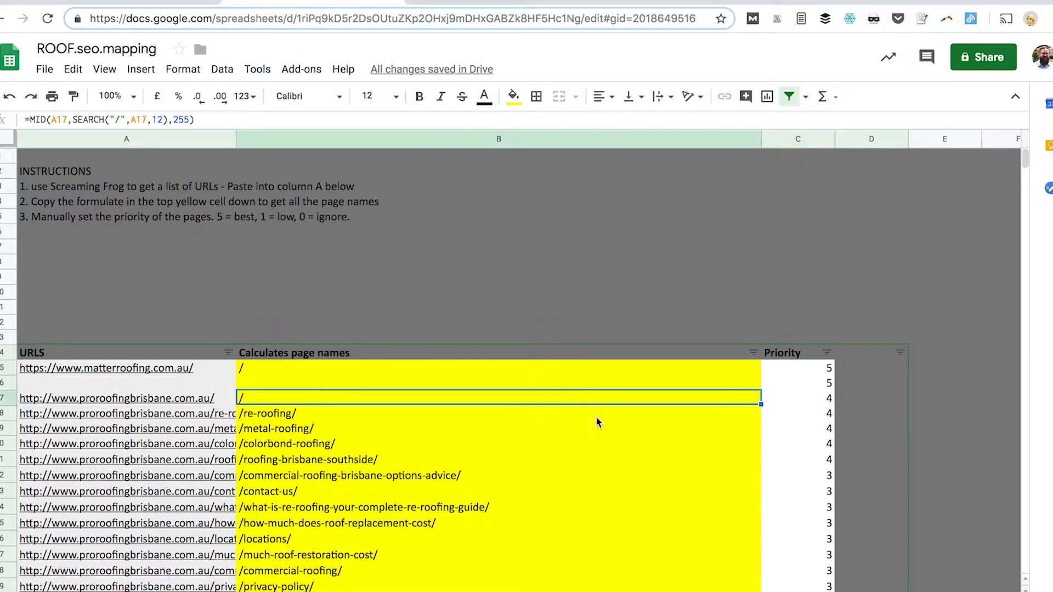
{"action": "key", "text": "Right"}
{"action": "key", "text": "Up"}
{"action": "key", "text": "Up"}
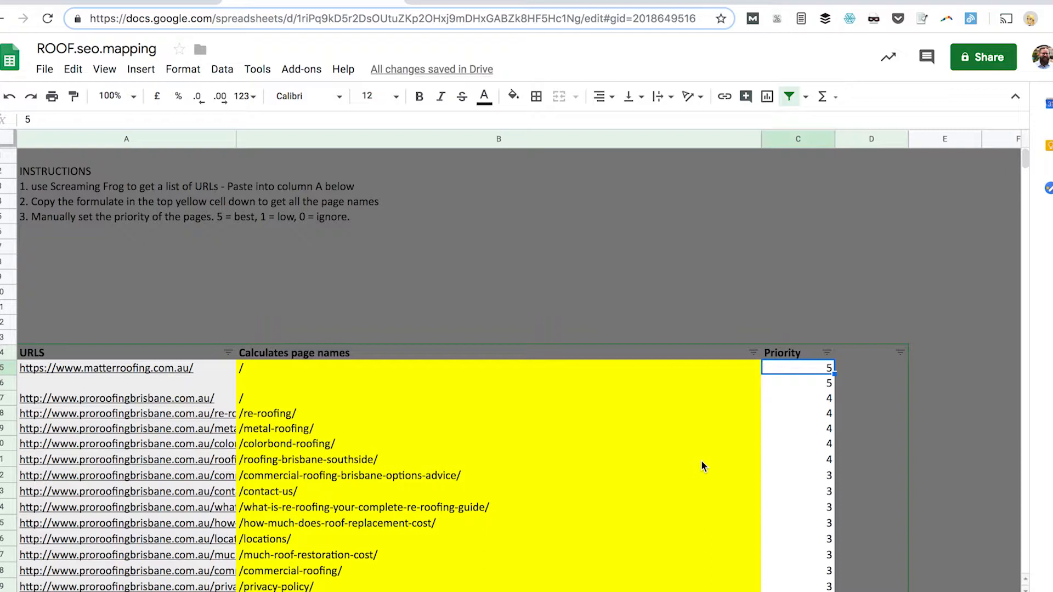
{"action": "key", "text": "Down"}
{"action": "key", "text": "Down"}
{"action": "key", "text": "Up"}
{"action": "key", "text": "Up"}
{"action": "key", "text": "super+shift+Down"}
{"action": "key", "text": "Delete"}
Step: Set the priority of the proroofingbrisbane.com.au homepage and the /re-roofing/ page to 5
{"action": "key", "text": "Up"}
{"action": "key", "text": "Right"}
{"action": "key", "text": "Down"}
{"action": "key", "text": "Left"}
{"action": "key", "text": "Left"}
{"action": "key", "text": "Left"}
{"action": "key", "text": "Down"}
{"action": "key", "text": "Down"}
{"action": "key", "text": "Up"}
{"action": "key", "text": "Up"}
{"action": "key", "text": "Down"}
{"action": "key", "text": "Down"}
{"action": "key", "text": "Right"}
{"action": "key", "text": "Right"}
{"action": "key", "text": "Right"}
{"action": "key", "text": "Left"}
{"action": "type", "text": "5"}
{"action": "key", "text": "Return"}
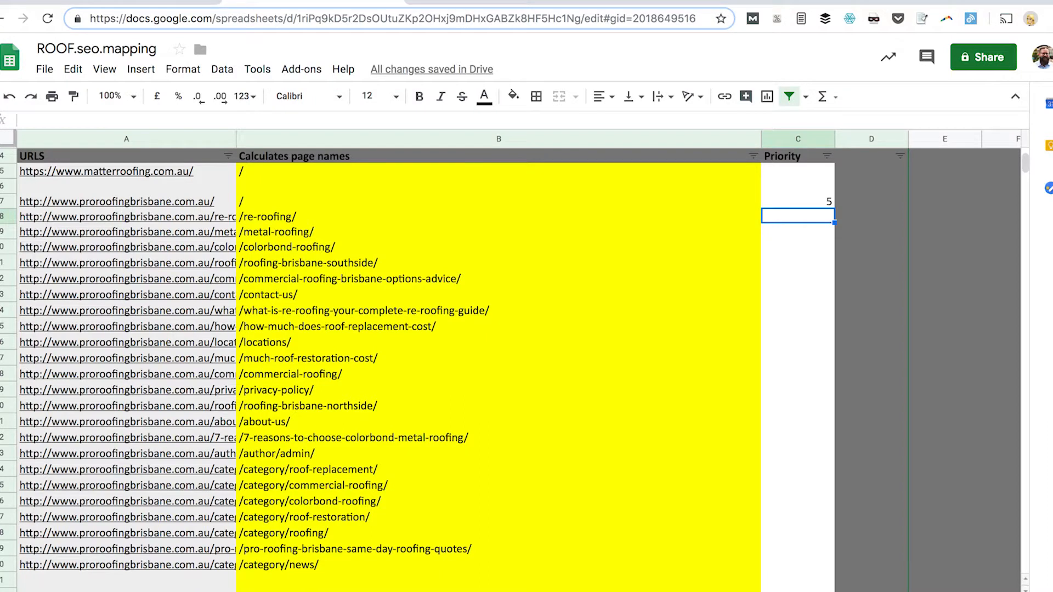
{"action": "type", "text": "5"}
{"action": "key", "text": "Return"}
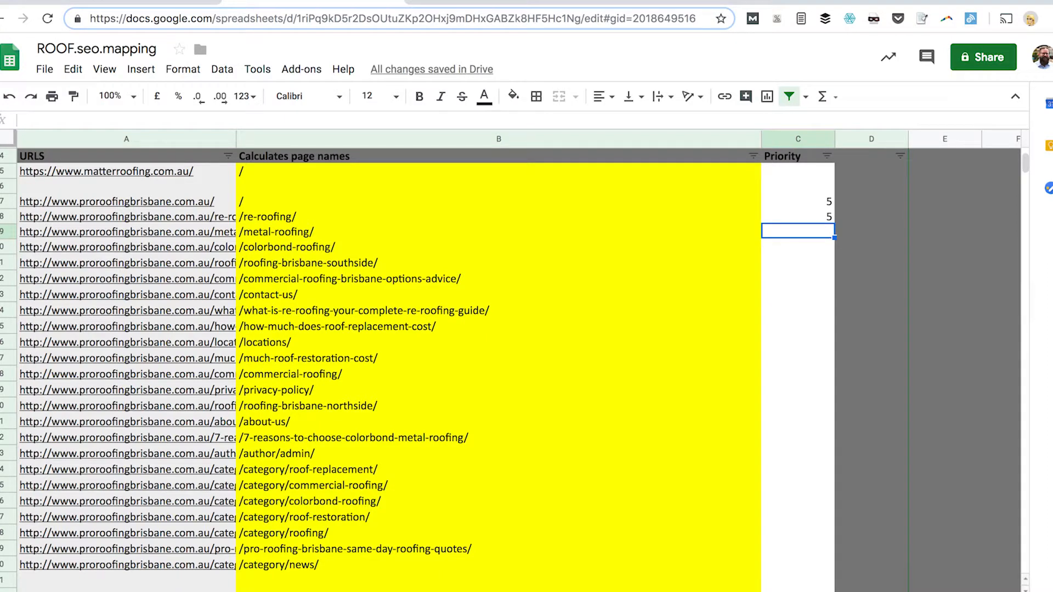
Step: Highlight the /re-roofing/ page name cell with a light green fill
{"action": "key", "text": "Up"}
{"action": "key", "text": "Left"}
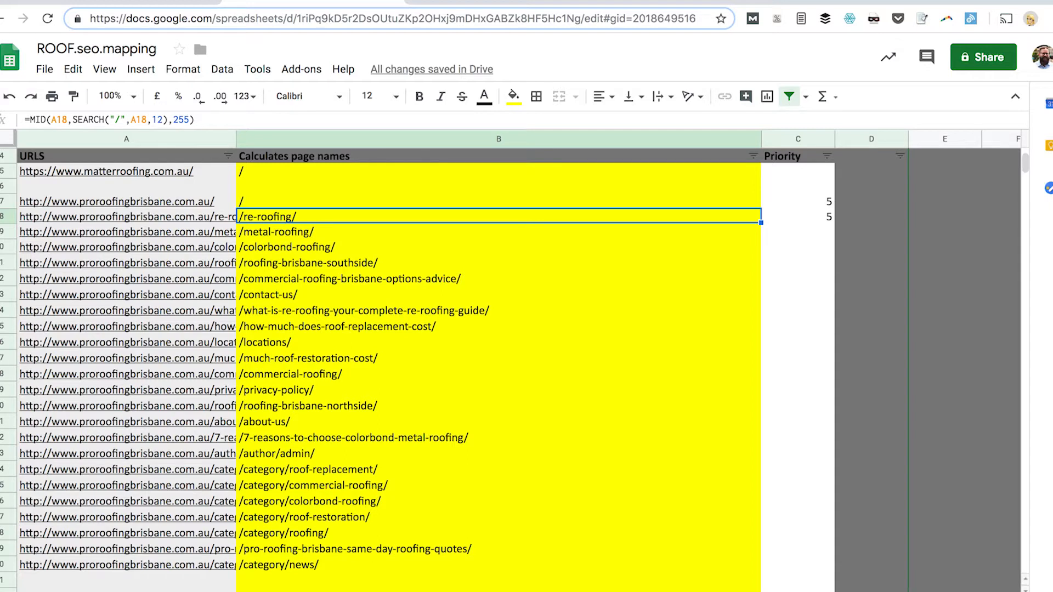
{"action": "left_click", "coordinate": [513, 97]}
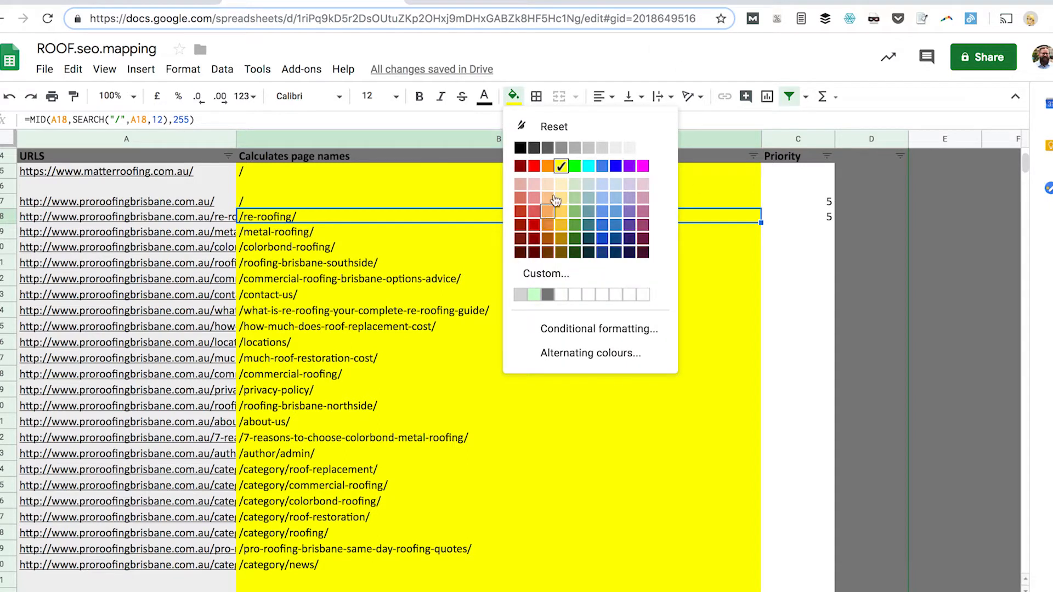
{"action": "left_click", "coordinate": [574, 166]}
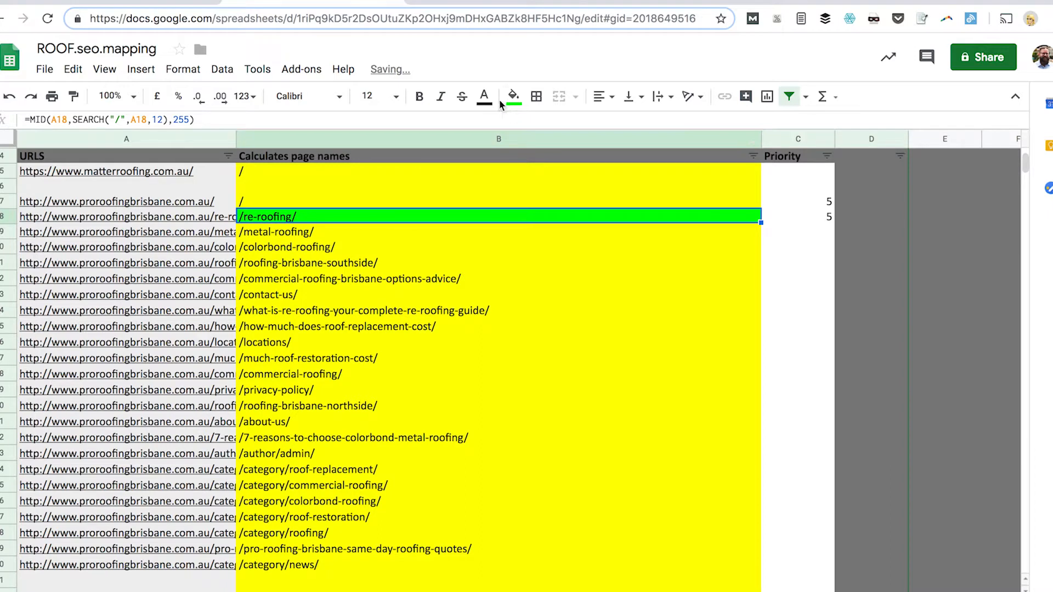
{"action": "left_click", "coordinate": [514, 96]}
{"action": "left_click", "coordinate": [575, 198]}
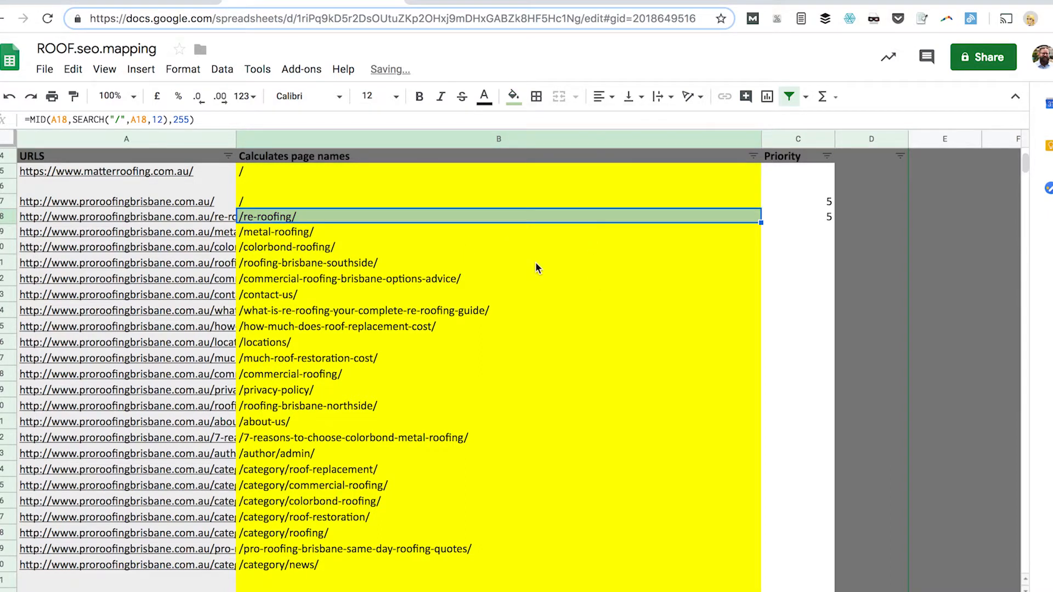
Step: Add the note "restoration" in column D beside the /re-roofing/ priority
{"action": "left_click", "coordinate": [843, 220]}
{"action": "type", "text": "restor"}
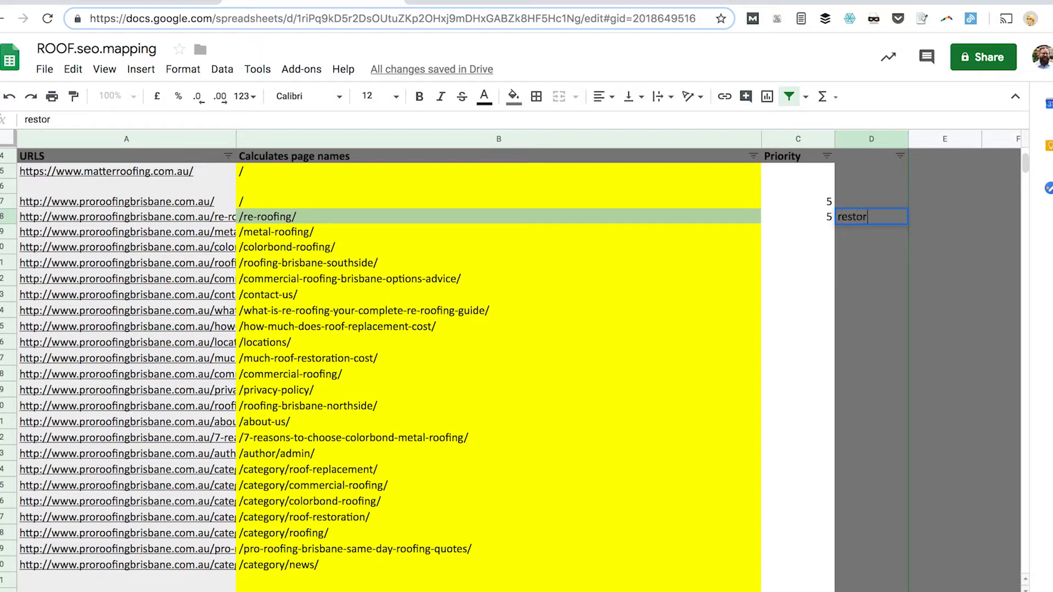
{"action": "type", "text": "iation"}
{"action": "key", "text": "Return"}
{"action": "key", "text": "Up"}
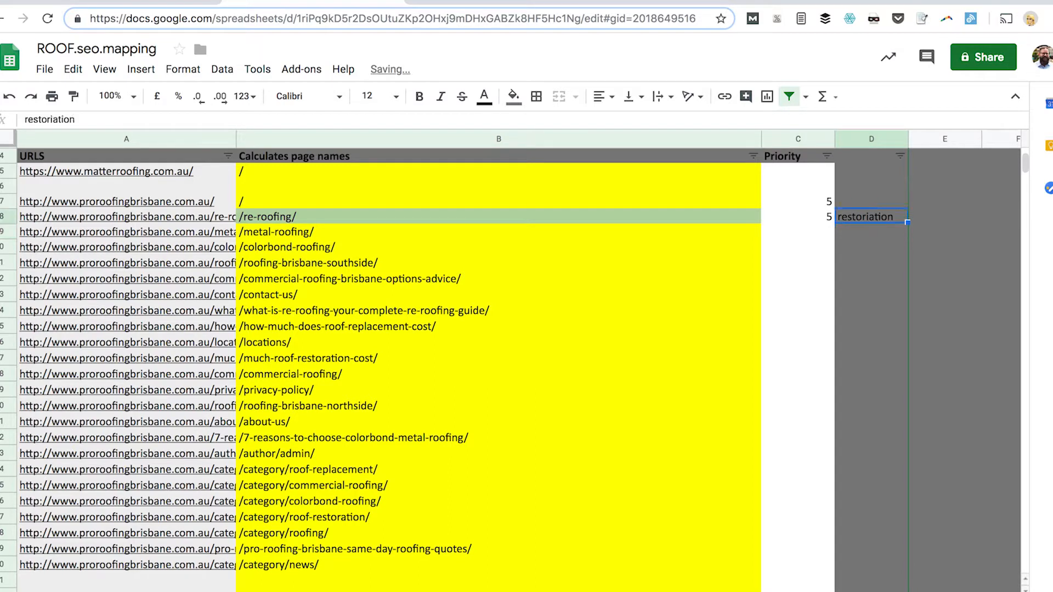
{"action": "left_click", "coordinate": [58, 119]}
{"action": "key", "text": "BackSpace"}
{"action": "key", "text": "Return"}
Step: Set the priority of the /metal-roofing/ and /colorbond-roofing/ pages to 4
{"action": "key", "text": "Up"}
{"action": "key", "text": "Left"}
{"action": "key", "text": "Down"}
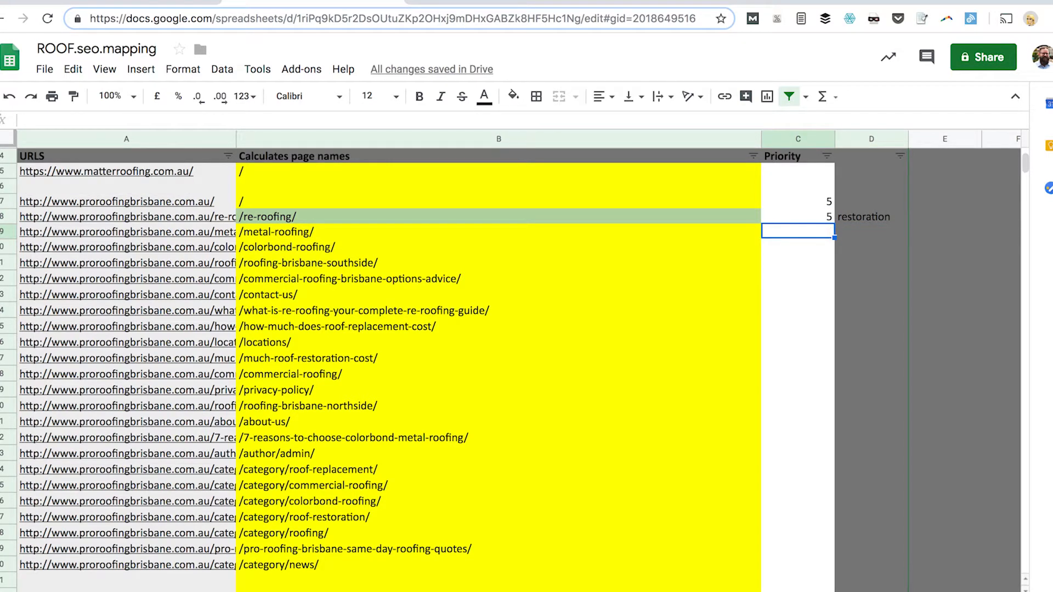
{"action": "key", "text": "Return"}
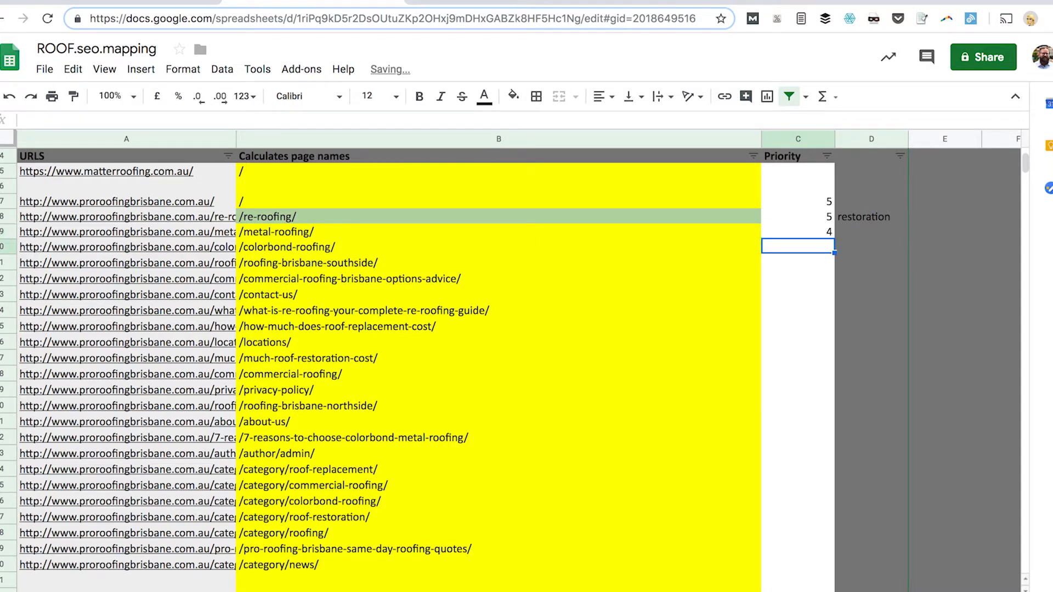
{"action": "type", "text": "4"}
{"action": "key", "text": "Return"}
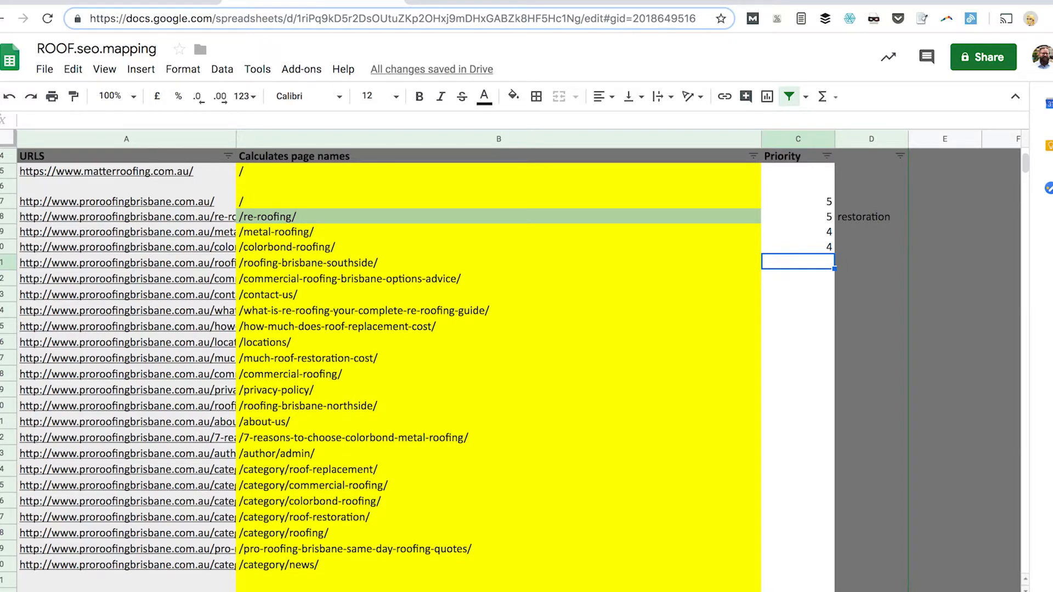
Step: Enter priorities 5 for /roofing-brisbane-southside/, 0 for /commercial-roofing-brisbane-options-advice/ and 2 for /contact-us/
{"action": "type", "text": "5"}
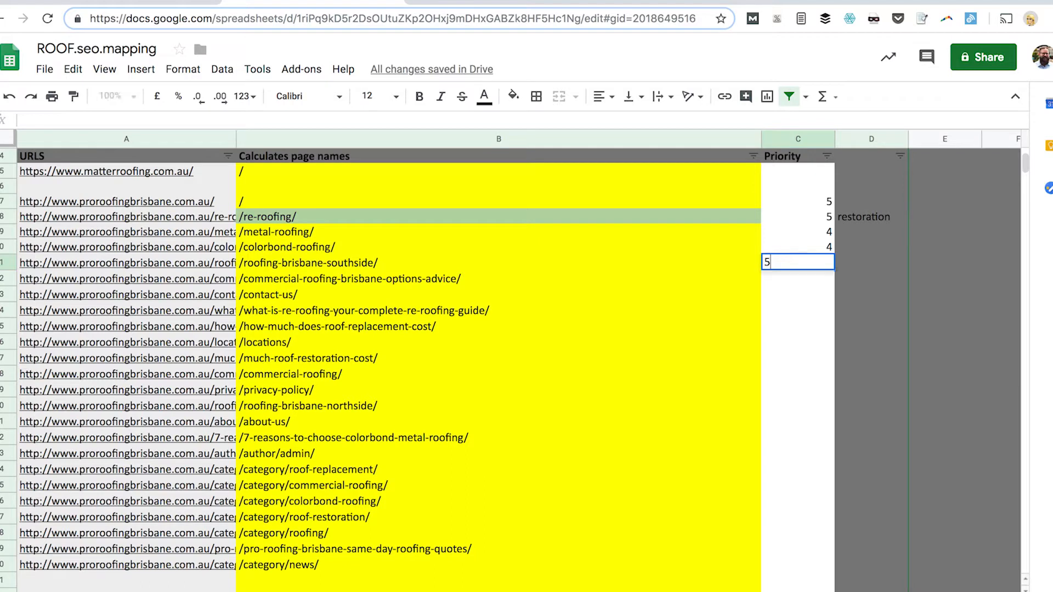
{"action": "key", "text": "Return"}
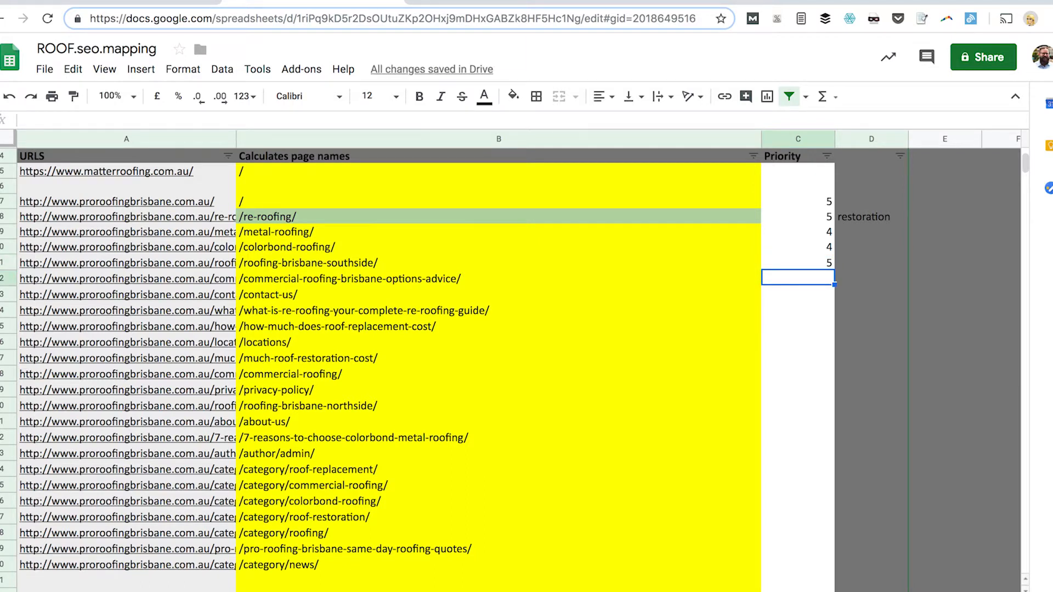
{"action": "type", "text": "0"}
{"action": "key", "text": "Return"}
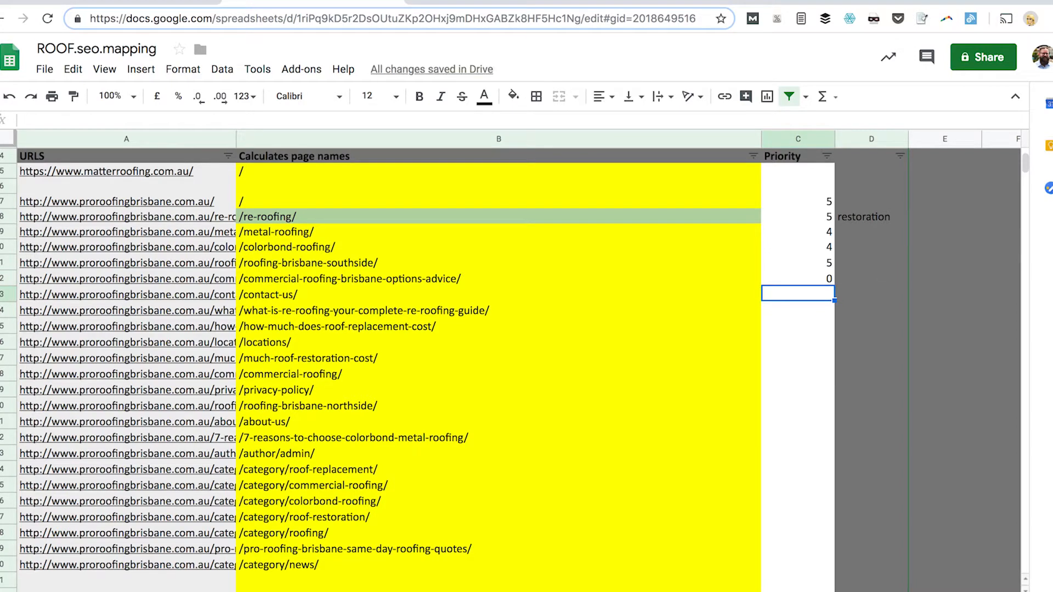
{"action": "type", "text": "3"}
{"action": "key", "text": "BackSpace"}
{"action": "type", "text": "2"}
{"action": "key", "text": "Return"}
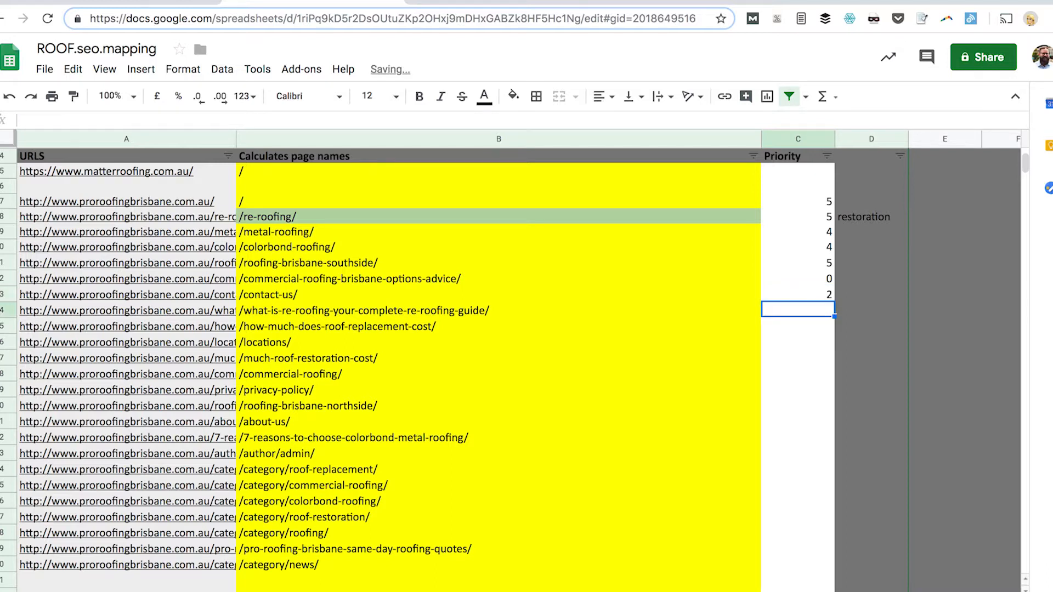
Step: Set the priority of the /privacy-policy/ page to 2
{"action": "key", "text": "Left"}
{"action": "key", "text": "Left"}
{"action": "key", "text": "Right"}
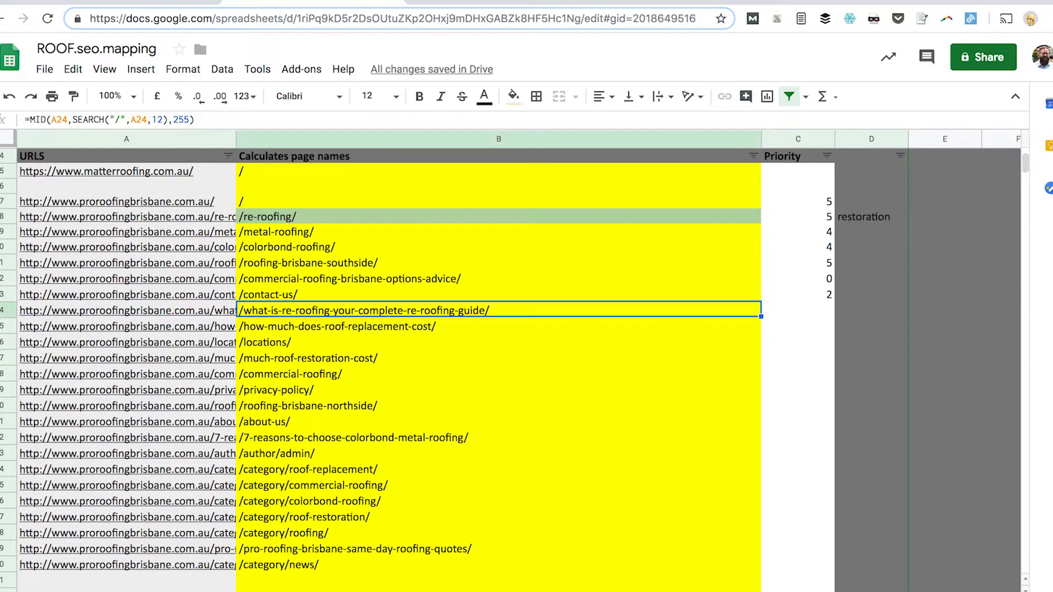
{"action": "key", "text": "Right"}
{"action": "key", "text": "Down"}
{"action": "key", "text": "Down"}
{"action": "key", "text": "Down"}
{"action": "key", "text": "Down"}
{"action": "key", "text": "Down"}
{"action": "key", "text": "Down"}
{"action": "key", "text": "Up"}
{"action": "key", "text": "Up"}
{"action": "key", "text": "Down"}
{"action": "key", "text": "Down"}
{"action": "key", "text": "Up"}
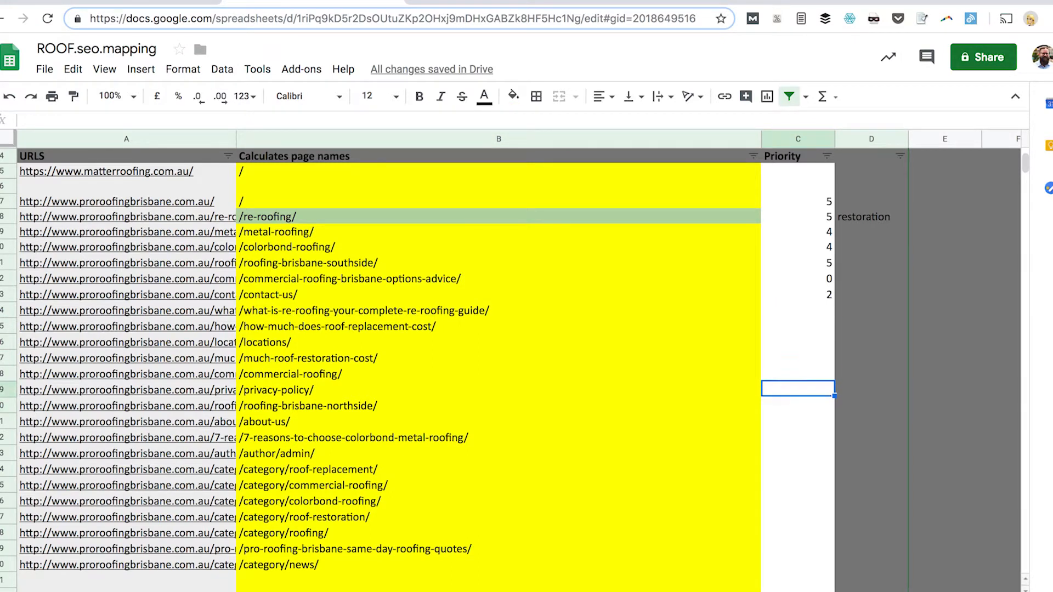
{"action": "type", "text": "2"}
{"action": "key", "text": "Up"}
Step: Set the priority of the /commercial-roofing/ page to 0
{"action": "key", "text": "Up"}
{"action": "key", "text": "Up"}
{"action": "key", "text": "Up"}
{"action": "key", "text": "Down"}
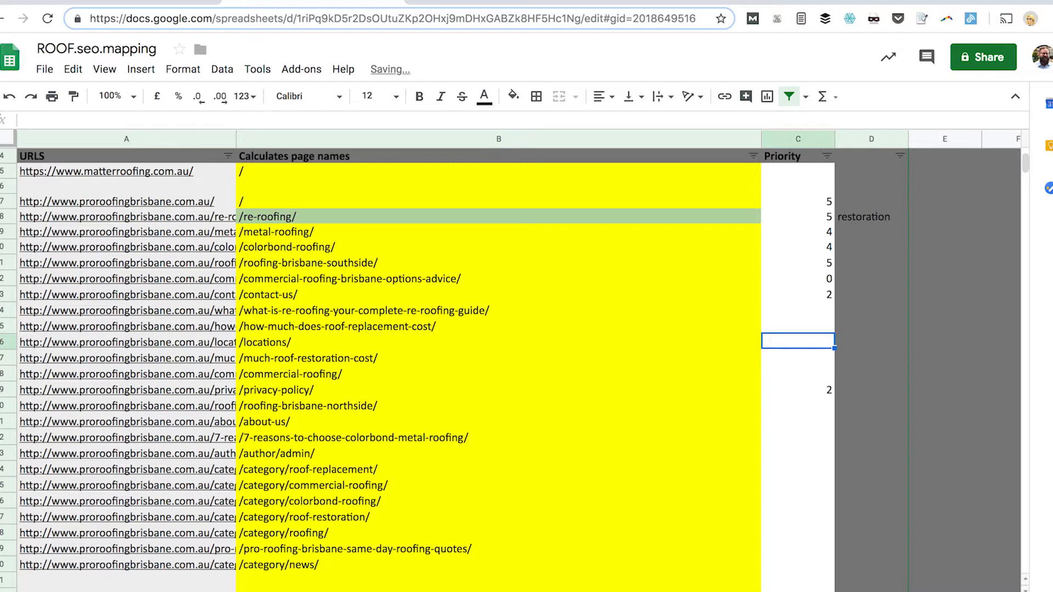
{"action": "key", "text": "Down"}
{"action": "key", "text": "Down"}
{"action": "key", "text": "Down"}
{"action": "key", "text": "Down"}
{"action": "key", "text": "Up"}
{"action": "key", "text": "Up"}
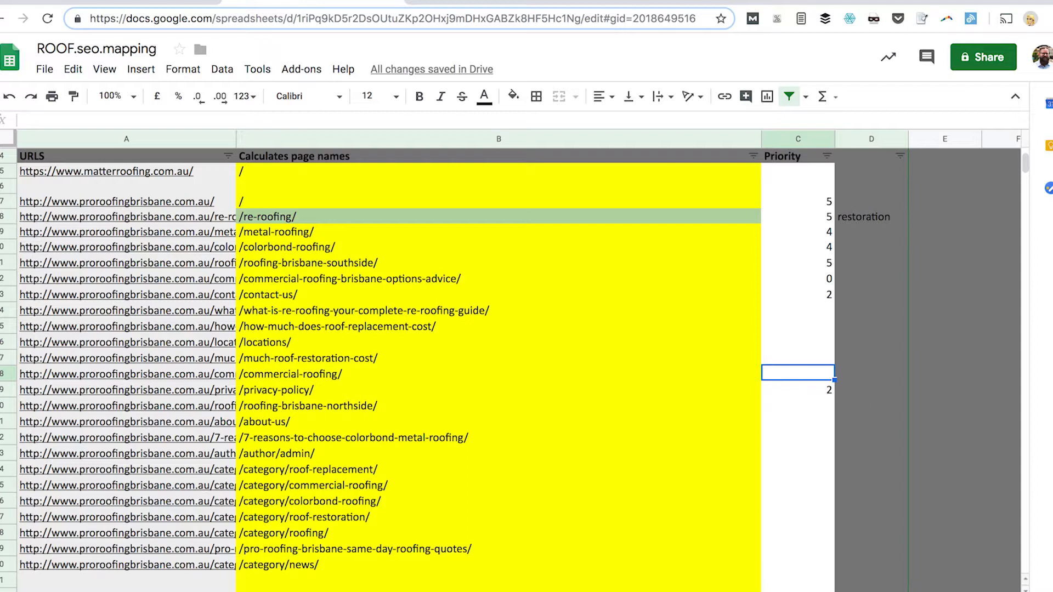
{"action": "type", "text": "0"}
{"action": "key", "text": "Return"}
Step: Select the /commercial-roofing/ and /commercial-roofing-brisbane-options-advice/ page names together to compare the two pages
{"action": "key", "text": "Up"}
{"action": "key", "text": "Left"}
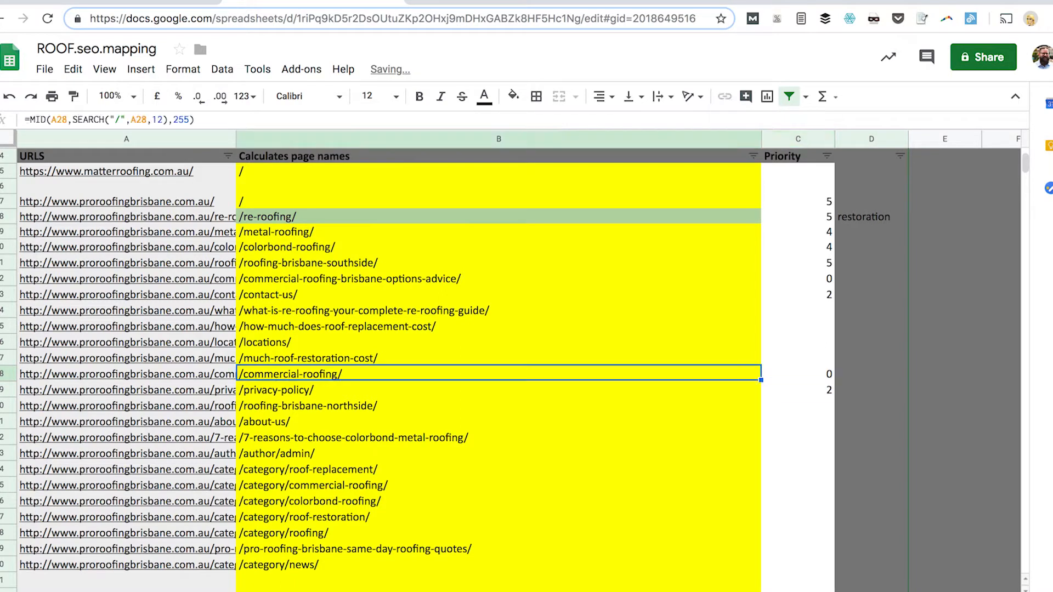
{"action": "left_click", "coordinate": [446, 282], "text": "shift"}
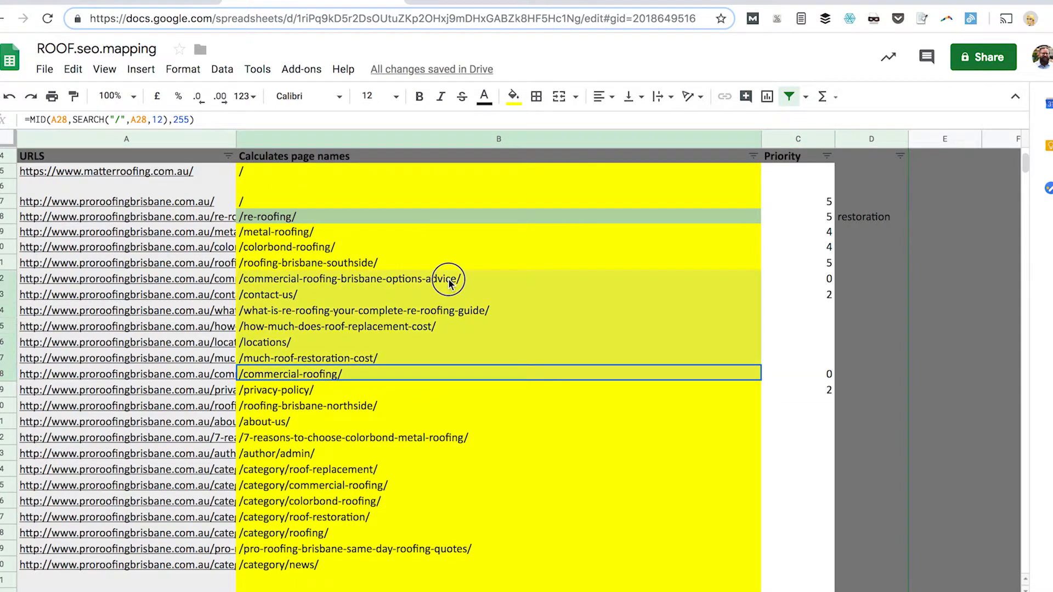
{"action": "left_click", "coordinate": [413, 374]}
{"action": "left_click", "coordinate": [431, 282], "text": "ctrl"}
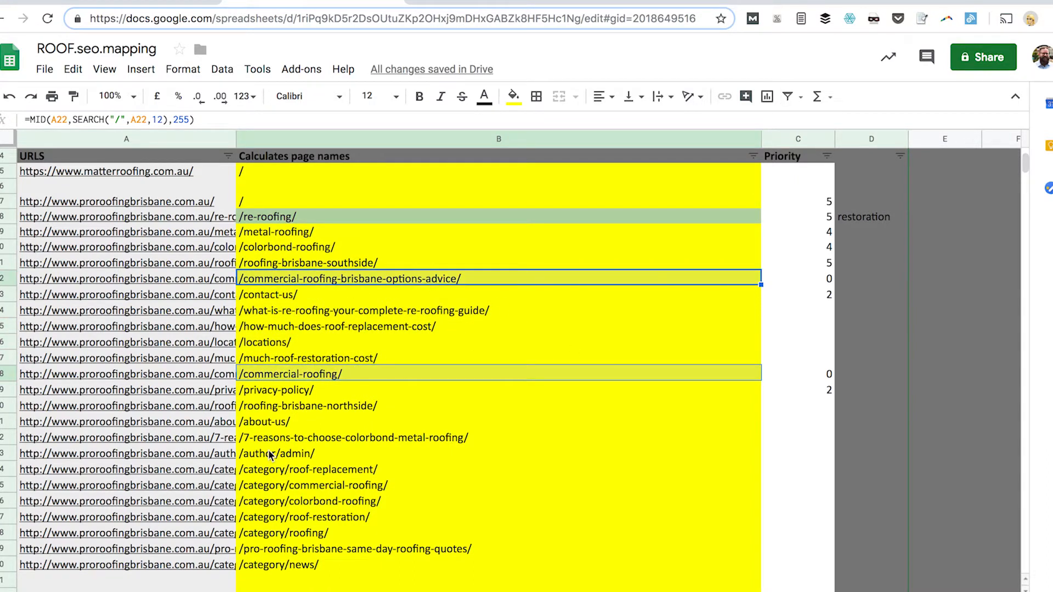
Step: Compare the /much-roof-restoration-cost/ page name with /re-roofing/
{"action": "left_click", "coordinate": [373, 358]}
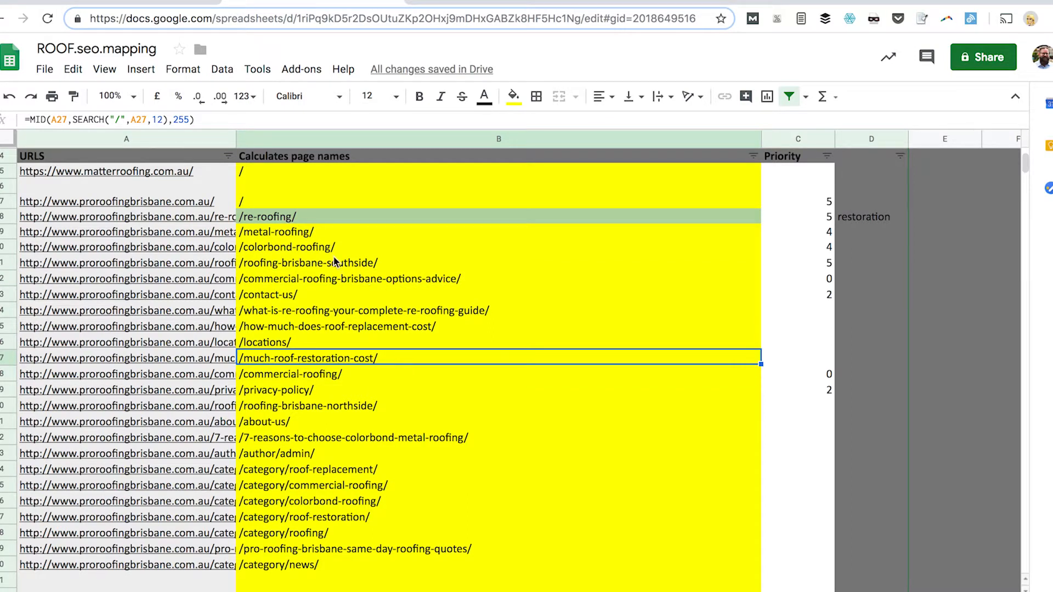
{"action": "left_click", "coordinate": [318, 219], "text": "ctrl"}
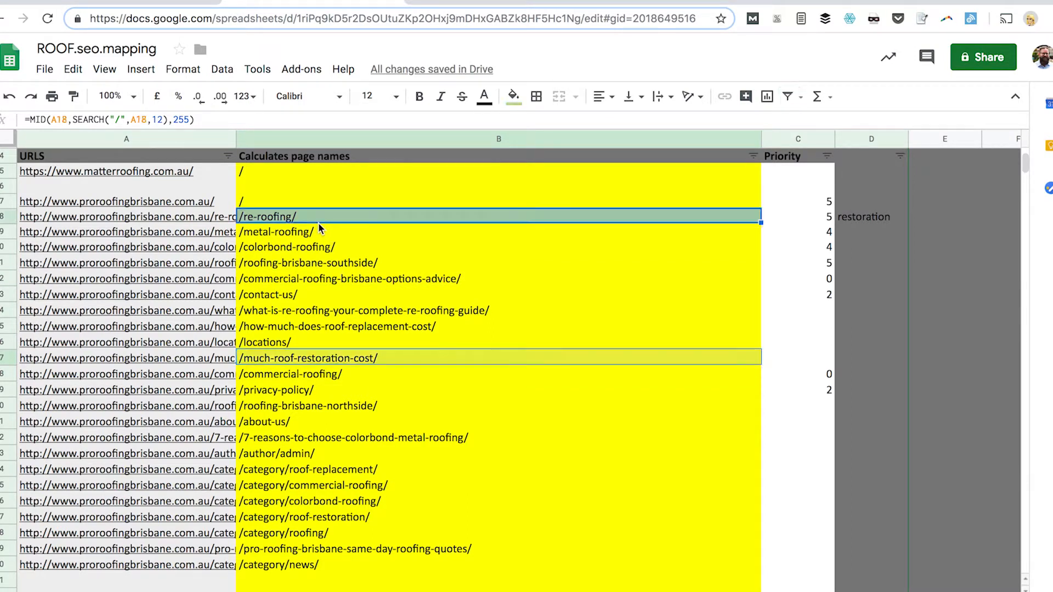
{"action": "left_click", "coordinate": [411, 361]}
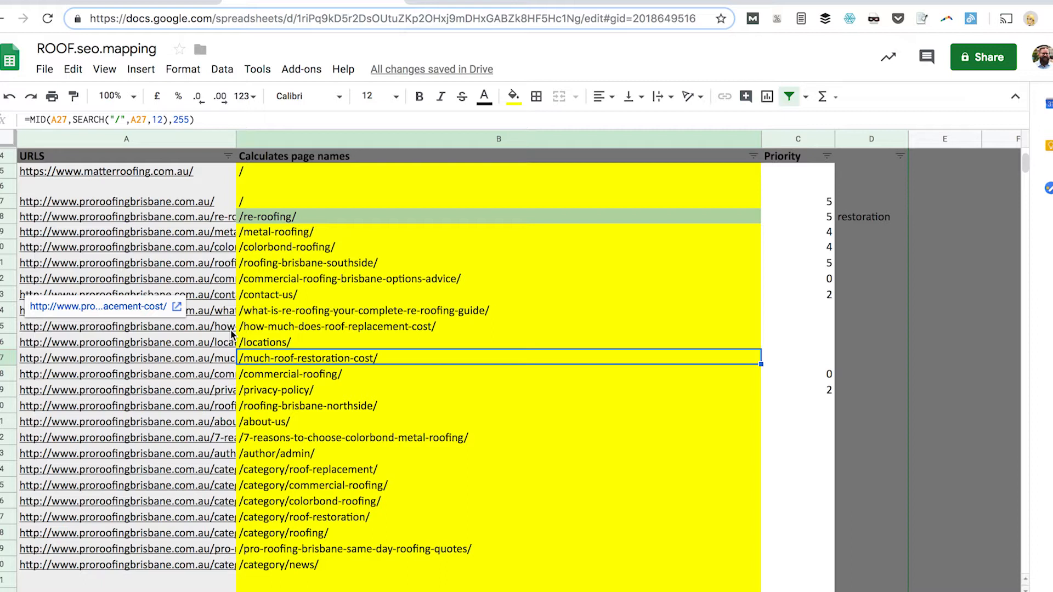
Step: Look over the category page names from /category/roof-replacement/ to /category/news/, plus /7-reasons-to-choose-colorbond-metal-roofing/
{"action": "left_click", "coordinate": [372, 470]}
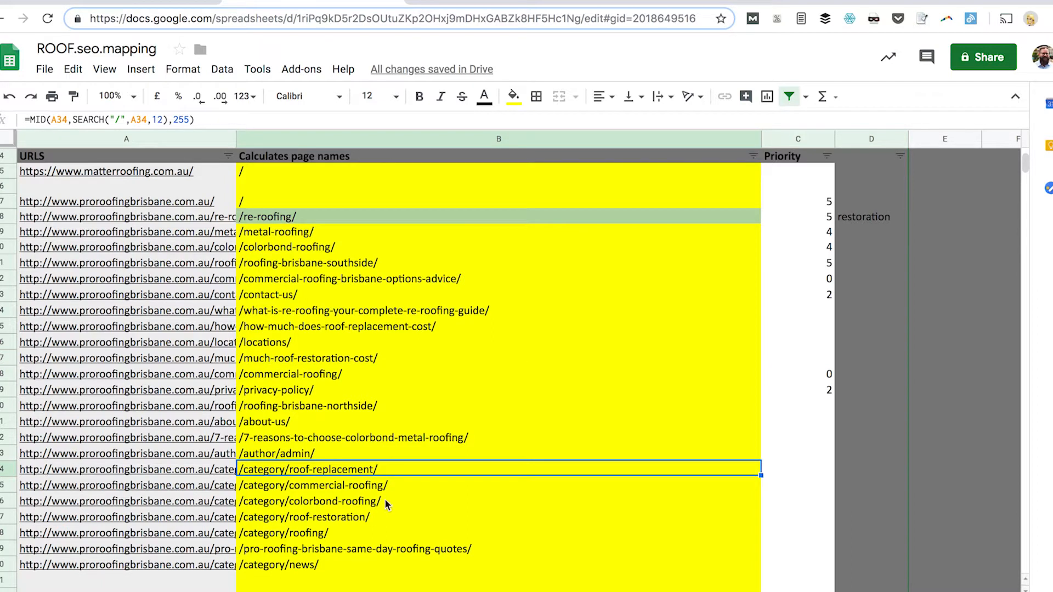
{"action": "left_click", "coordinate": [452, 500]}
{"action": "left_click_drag", "start_coordinate": [430, 453], "coordinate": [439, 543]}
{"action": "left_click", "coordinate": [420, 560]}
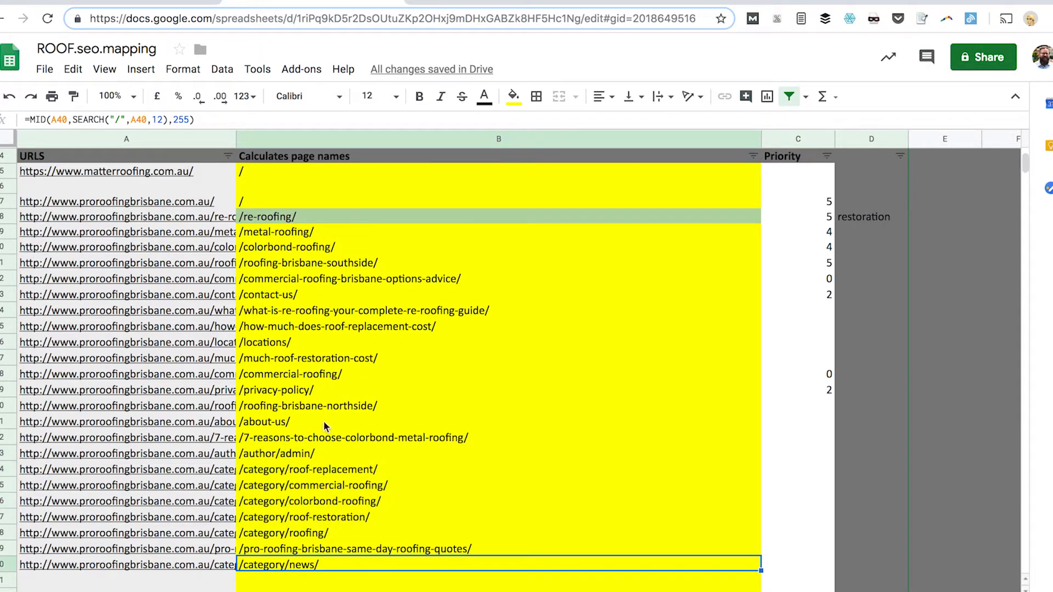
{"action": "left_click", "coordinate": [413, 435]}
{"action": "left_click", "coordinate": [139, 203]}
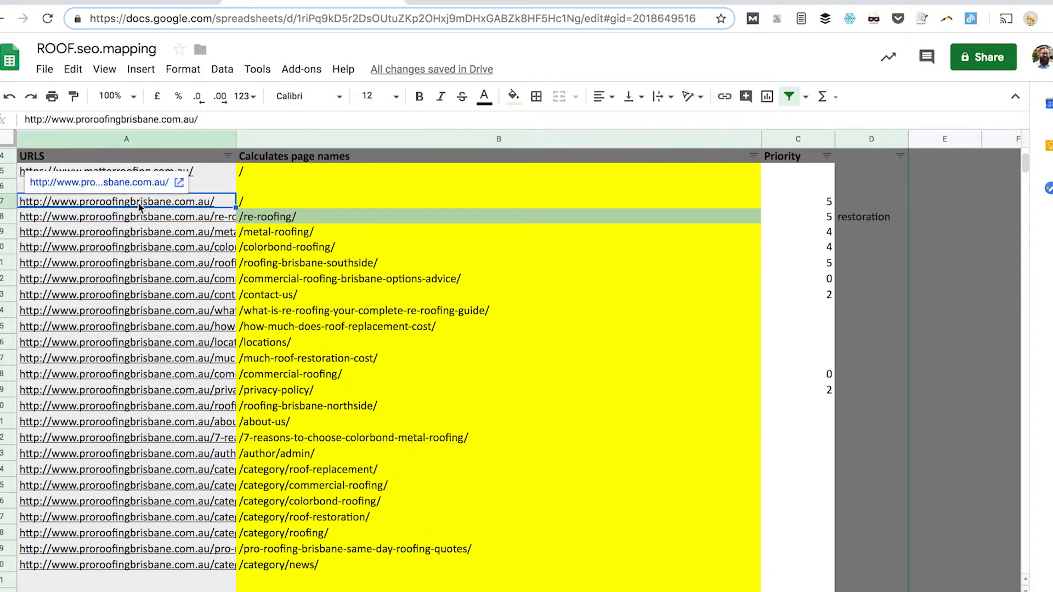
{"action": "key", "text": "alt+Return"}
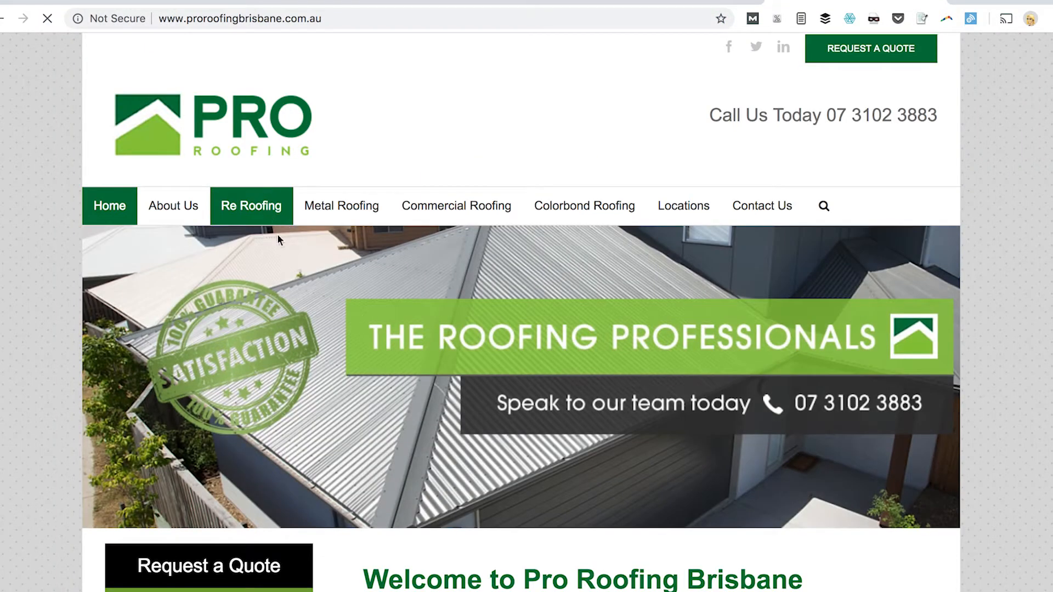
{"action": "left_click", "coordinate": [264, 211]}
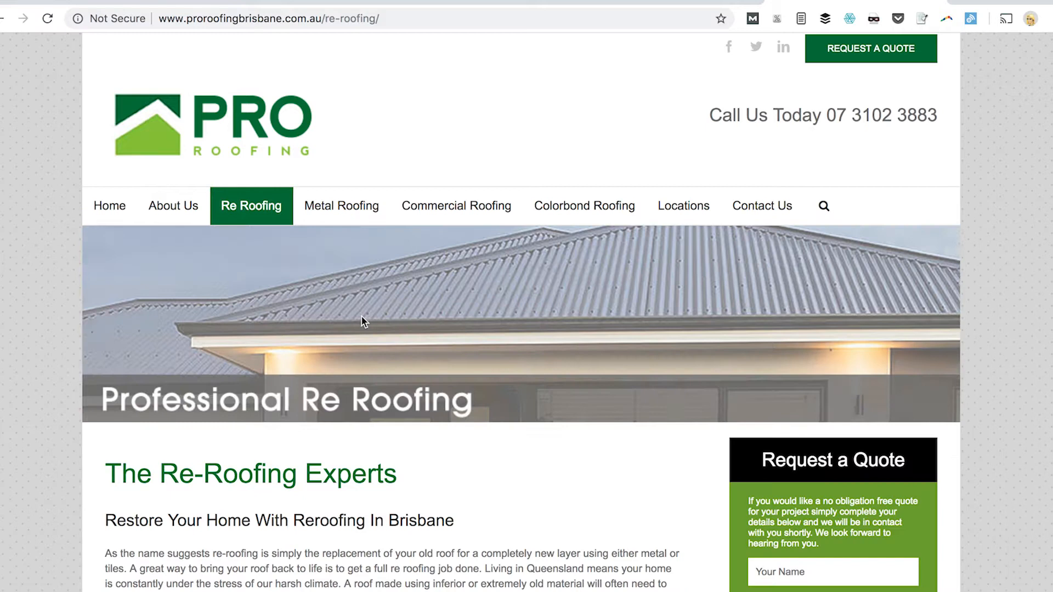
{"action": "scroll", "coordinate": [403, 403], "scroll_direction": "down", "scroll_amount": 3}
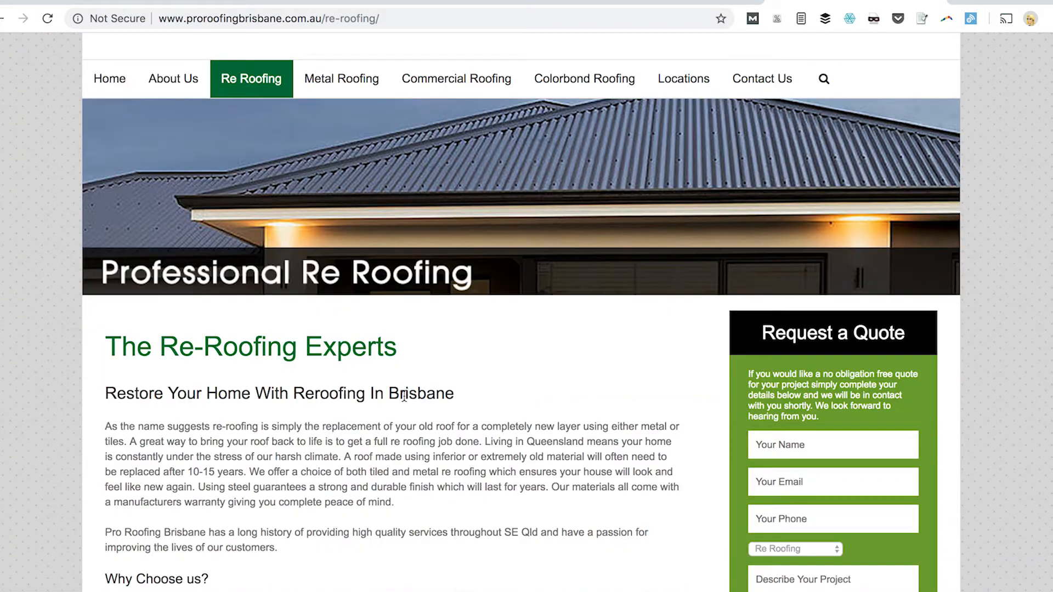
{"action": "scroll", "coordinate": [404, 396], "scroll_direction": "down", "scroll_amount": 10}
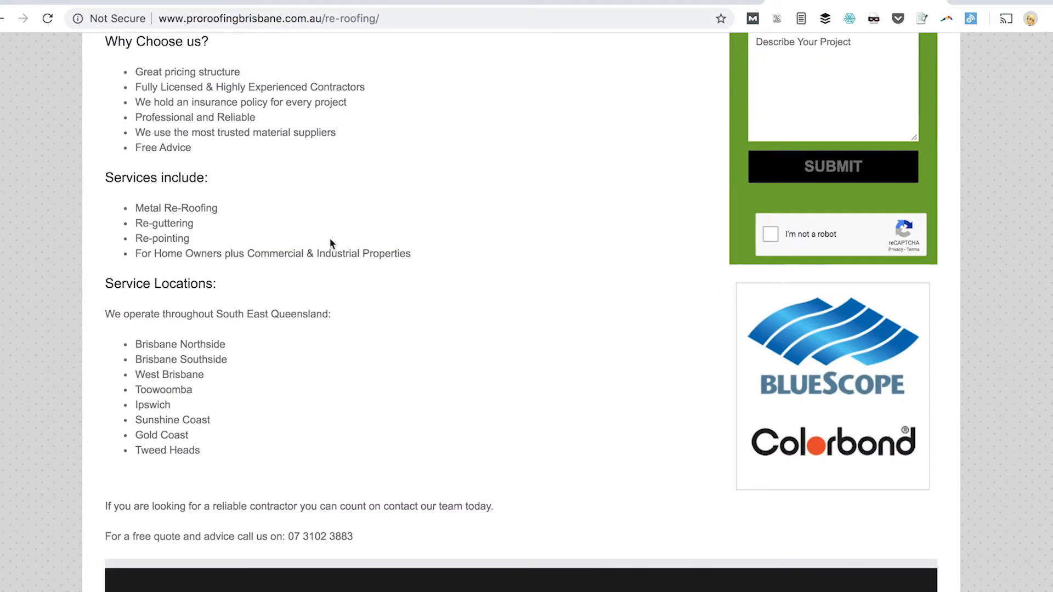
{"action": "scroll", "coordinate": [391, 321], "scroll_direction": "down", "scroll_amount": 5}
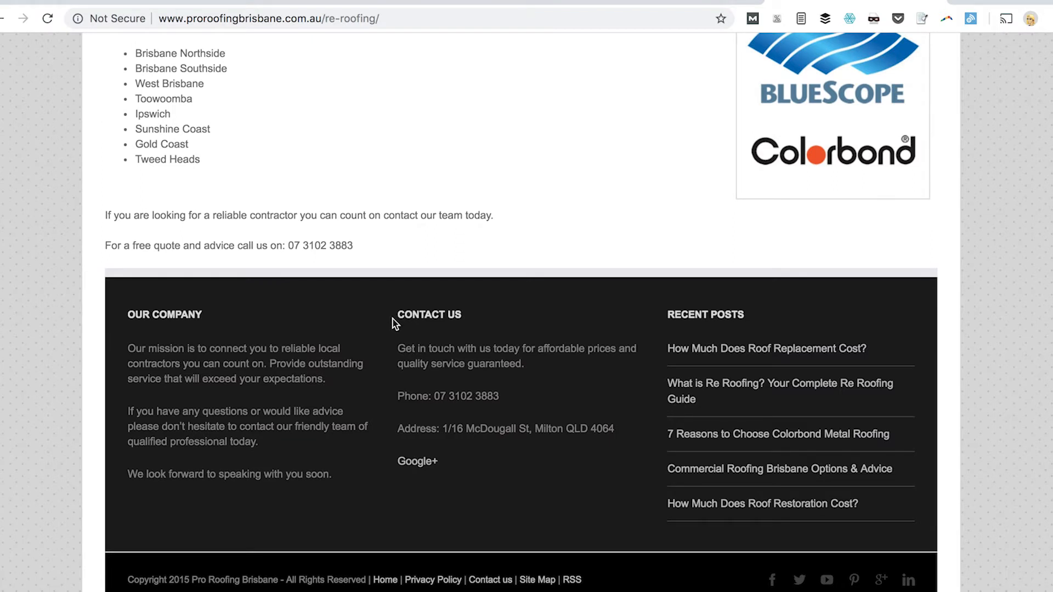
{"action": "scroll", "coordinate": [392, 323], "scroll_direction": "up", "scroll_amount": 20}
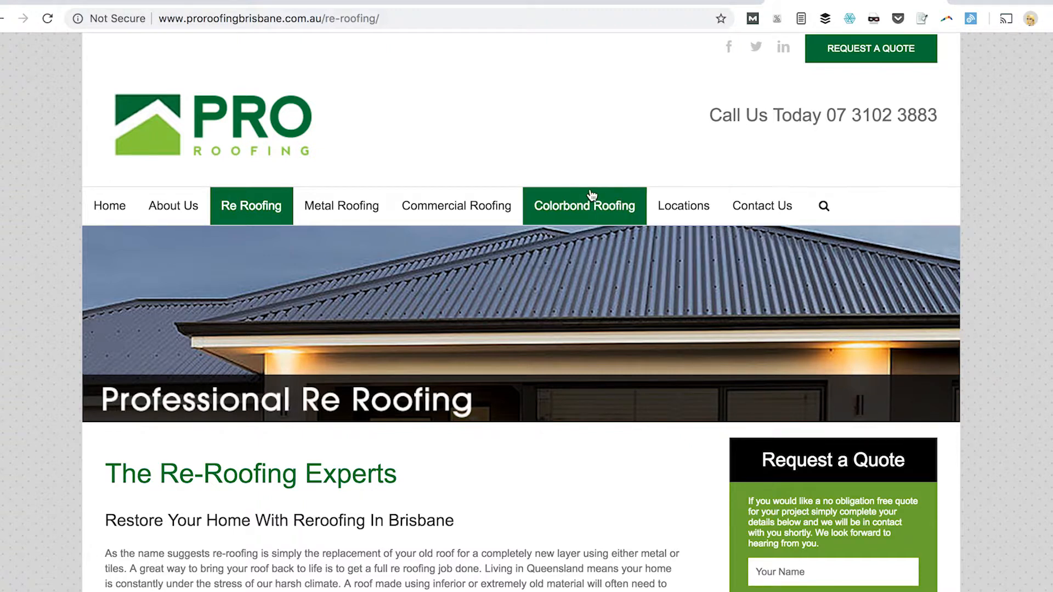
Step: Open the roofing site's Contact Us page and review its address, map and quote form
{"action": "mouse_move", "coordinate": [697, 216]}
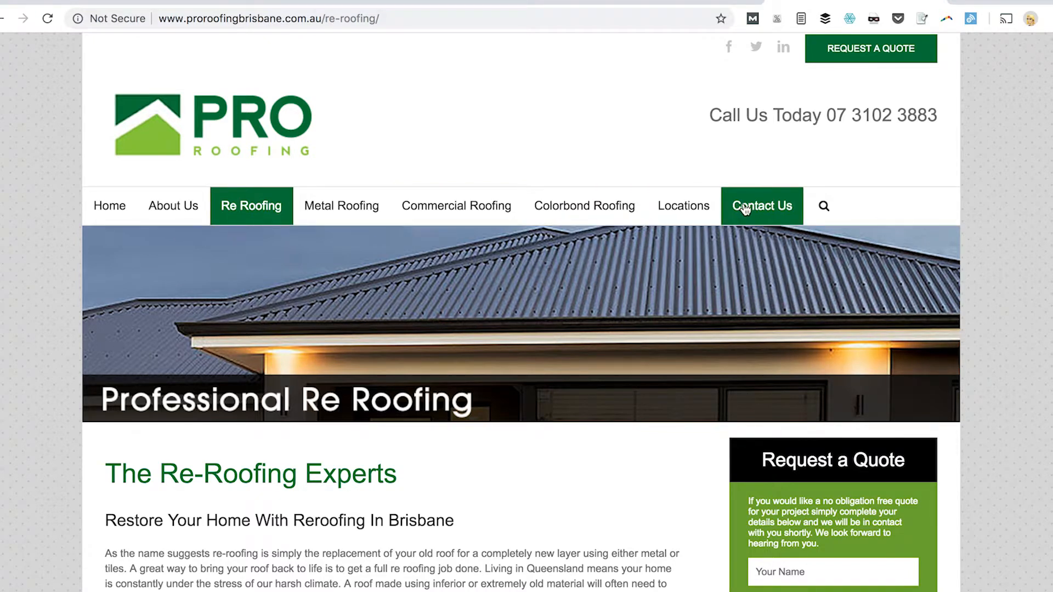
{"action": "left_click", "coordinate": [825, 207]}
{"action": "left_click", "coordinate": [790, 204]}
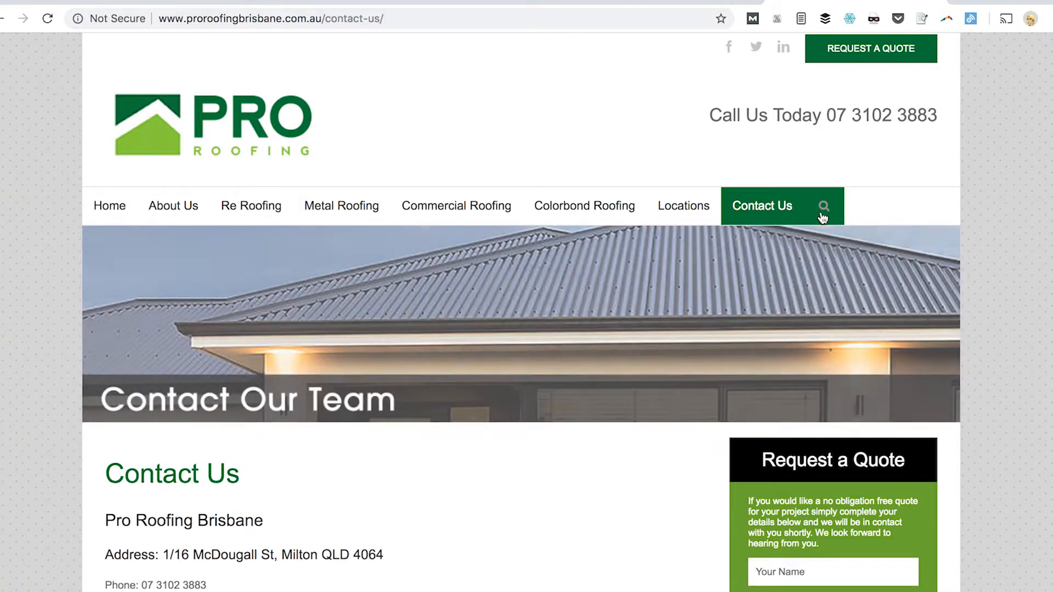
{"action": "scroll", "coordinate": [799, 265], "scroll_direction": "down", "scroll_amount": 7}
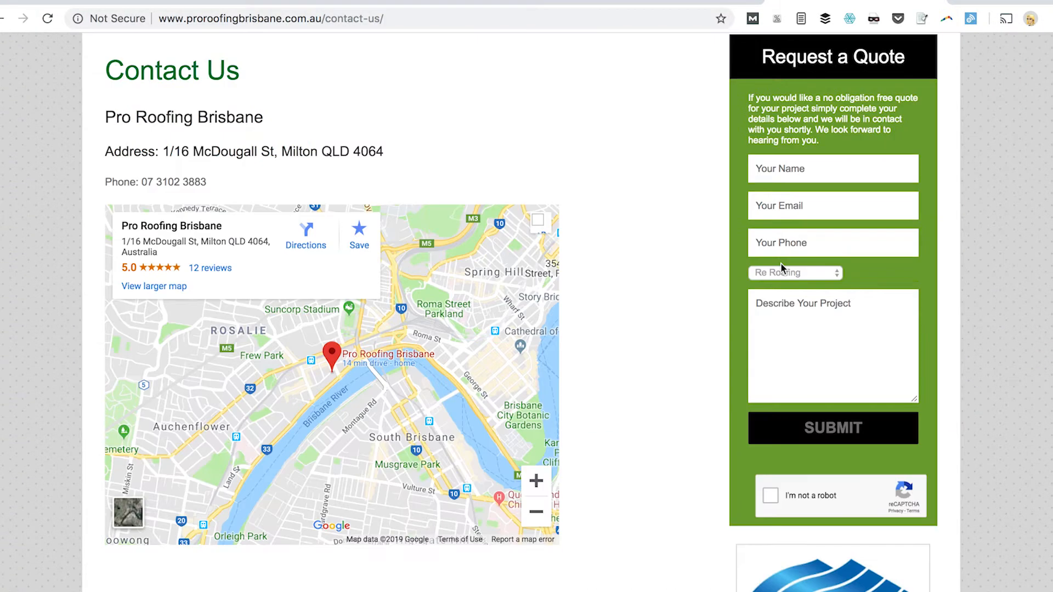
{"action": "scroll", "coordinate": [759, 257], "scroll_direction": "up", "scroll_amount": 7}
{"action": "left_click_drag", "start_coordinate": [325, 18], "coordinate": [604, 51]}
{"action": "type", "text": "?s"}
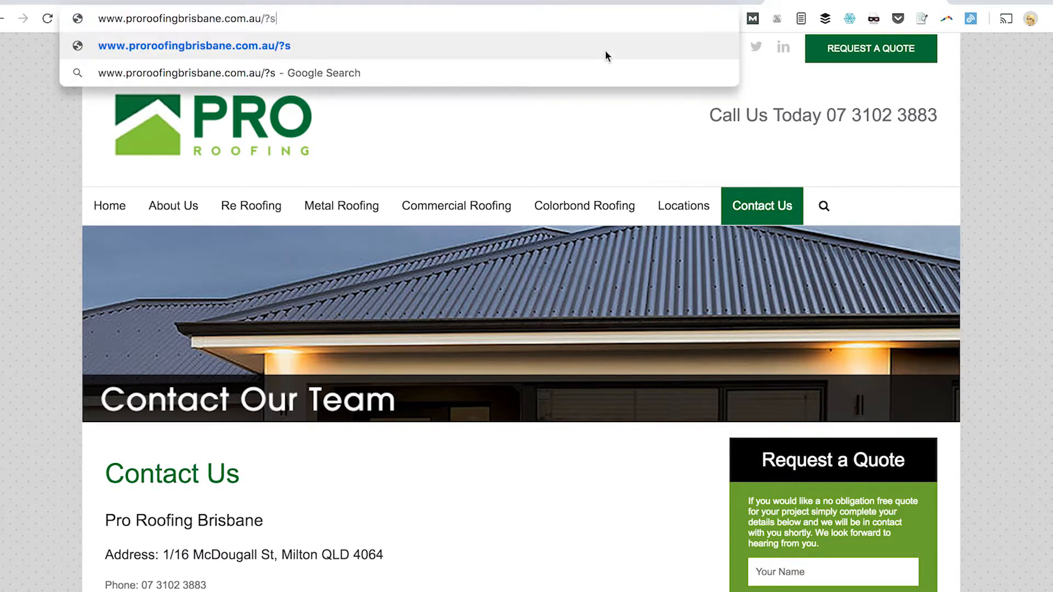
{"action": "type", "text": "=restoration"}
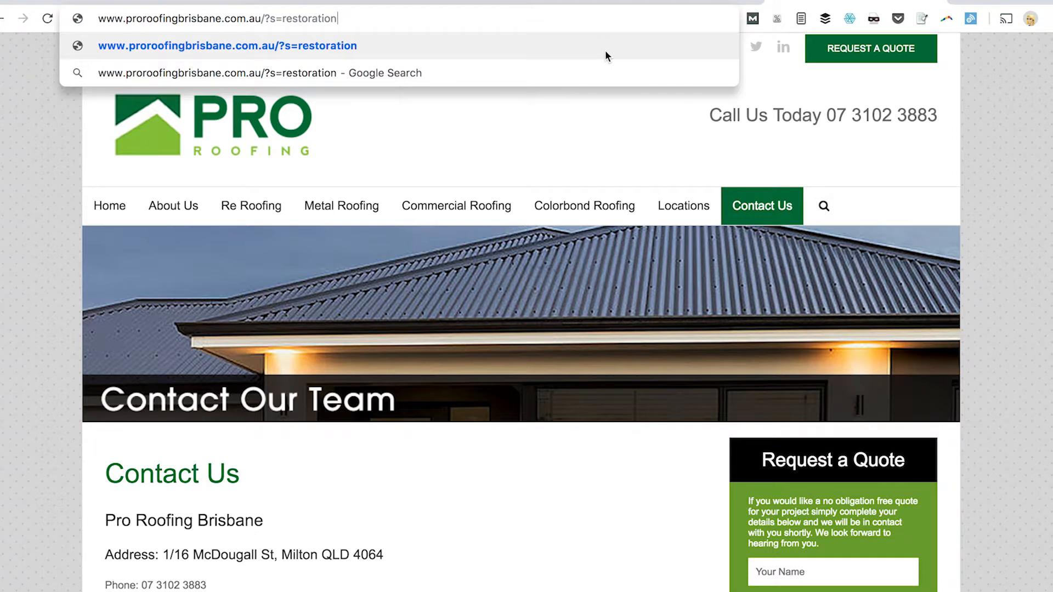
{"action": "key", "text": "Return"}
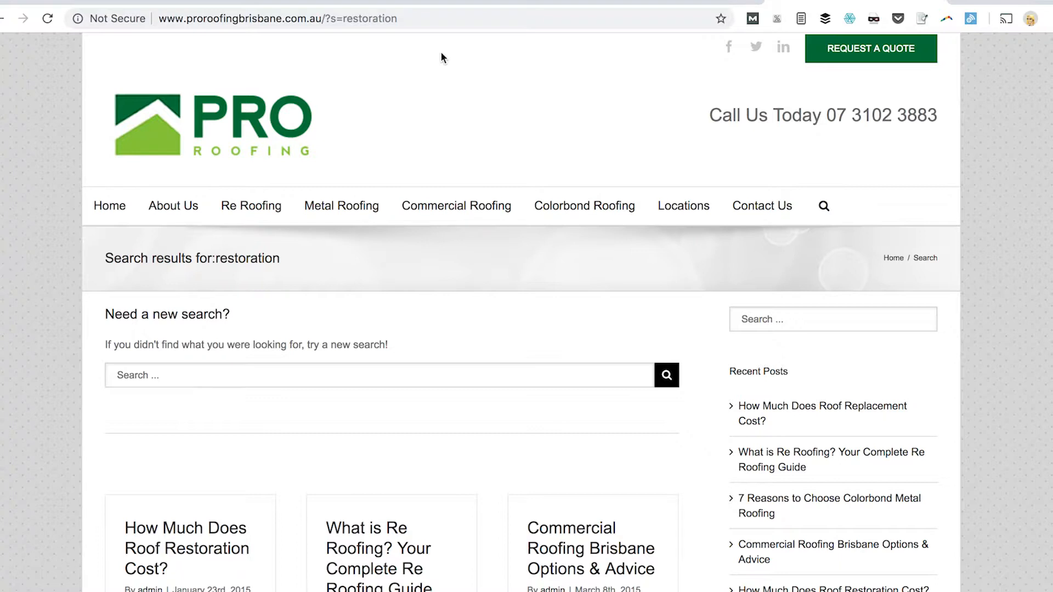
Step: Return to the ROOF.seo.mapping spreadsheet and copy the /much-roof-restoration-cost/ page name
{"action": "double_click", "coordinate": [370, 18]}
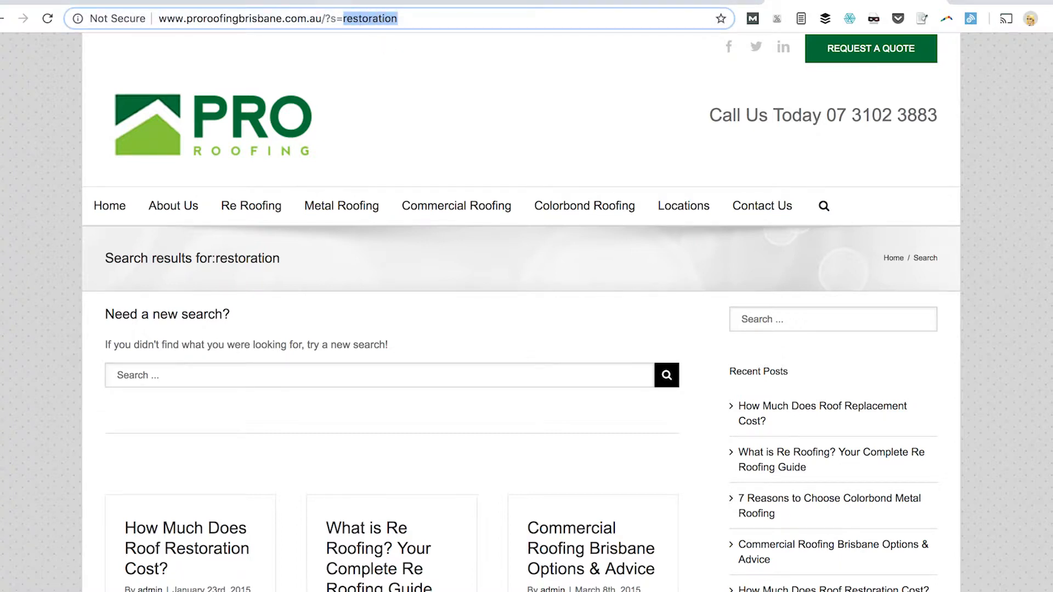
{"action": "left_click", "coordinate": [298, 2]}
{"action": "left_click", "coordinate": [356, 281]}
{"action": "left_click", "coordinate": [340, 344]}
{"action": "left_click", "coordinate": [376, 311]}
{"action": "left_click", "coordinate": [383, 327]}
{"action": "key", "text": "ctrl+c"}
{"action": "left_click", "coordinate": [367, 362]}
{"action": "key", "text": "ctrl+c"}
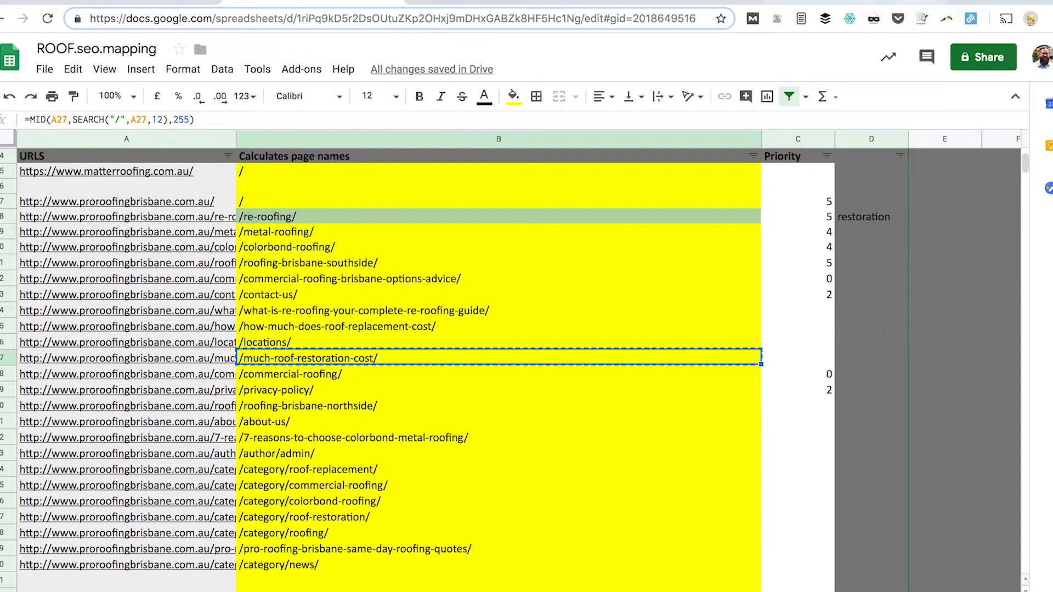
Step: Switch back to the roofing site and open its /much-roof-restoration-cost/ page using the copied path
{"action": "left_click", "coordinate": [854, 2]}
{"action": "key", "text": "shift+Left"}
{"action": "key", "text": "shift+Left"}
{"action": "key", "text": "shift+Left"}
{"action": "key", "text": "ctrl+v"}
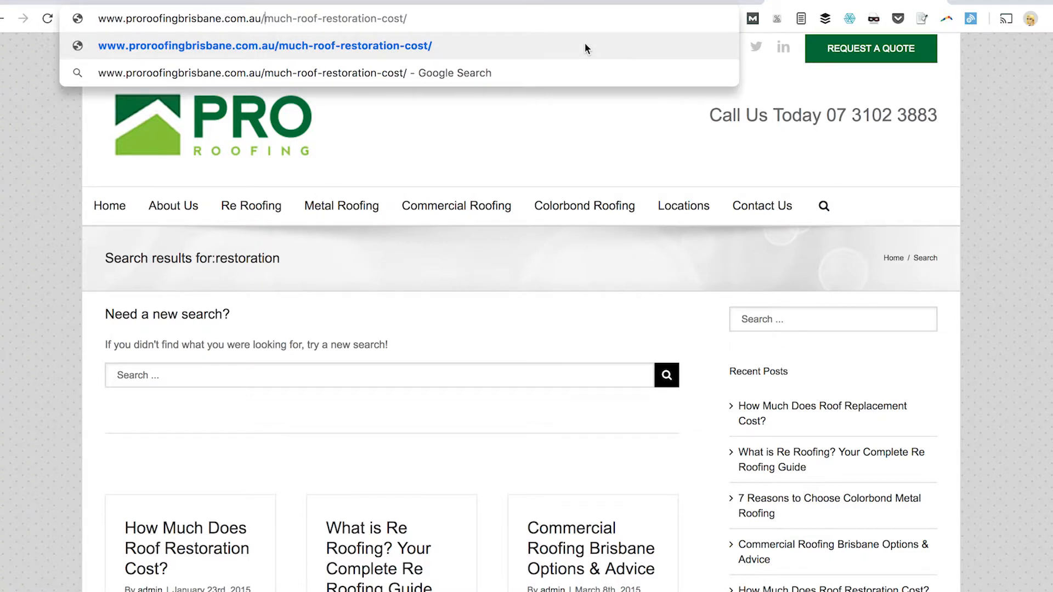
{"action": "left_click", "coordinate": [585, 43]}
Step: Read through the roof restoration cost article to its closing section and check the publication details
{"action": "scroll", "coordinate": [571, 165], "scroll_direction": "down", "scroll_amount": 20}
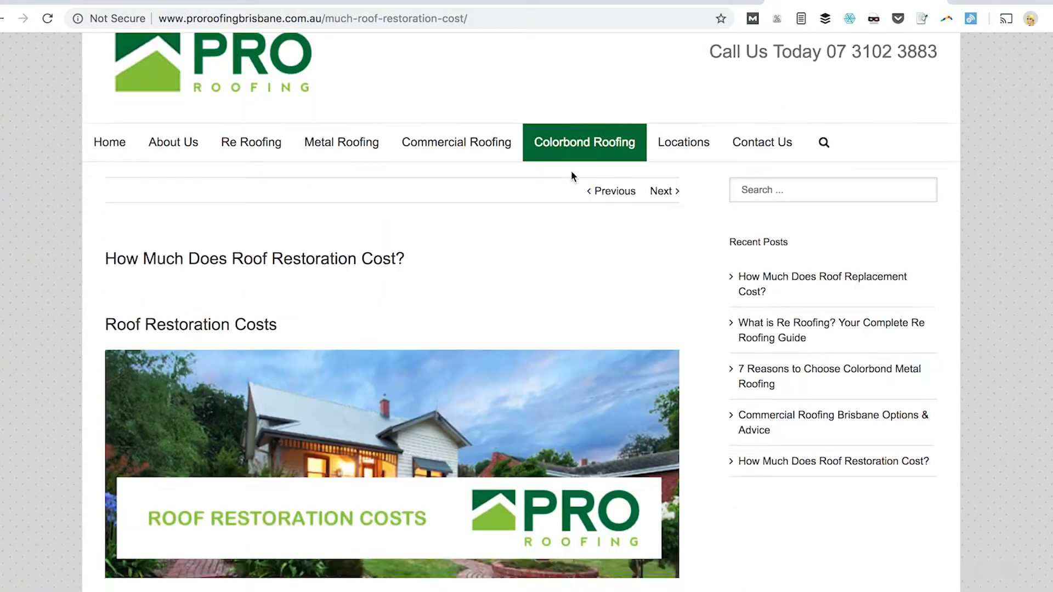
{"action": "scroll", "coordinate": [399, 248], "scroll_direction": "down", "scroll_amount": 20}
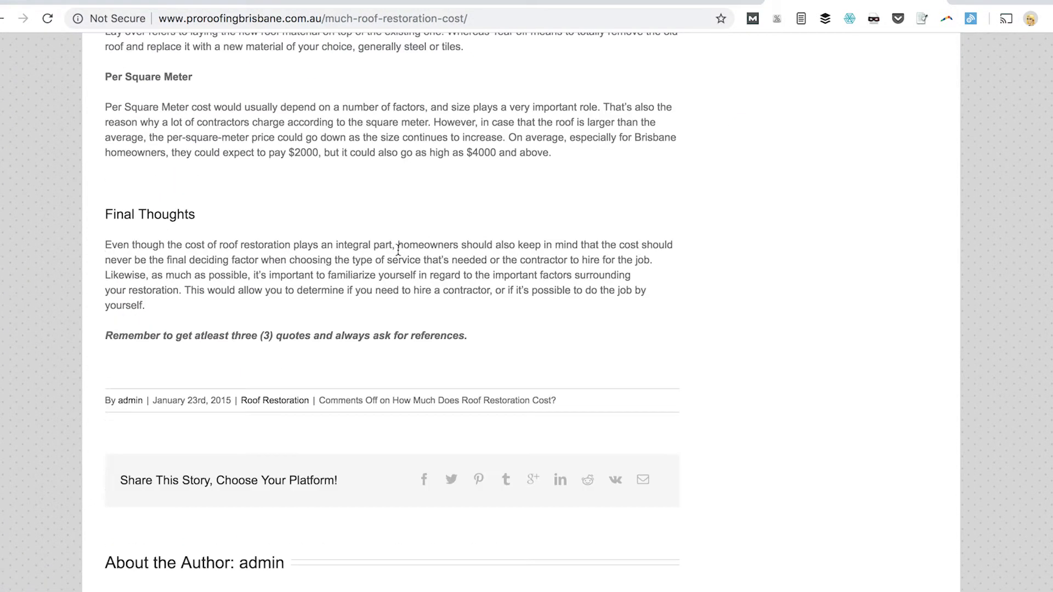
{"action": "scroll", "coordinate": [396, 305], "scroll_direction": "up", "scroll_amount": 7}
{"action": "scroll", "coordinate": [396, 305], "scroll_direction": "down", "scroll_amount": 1}
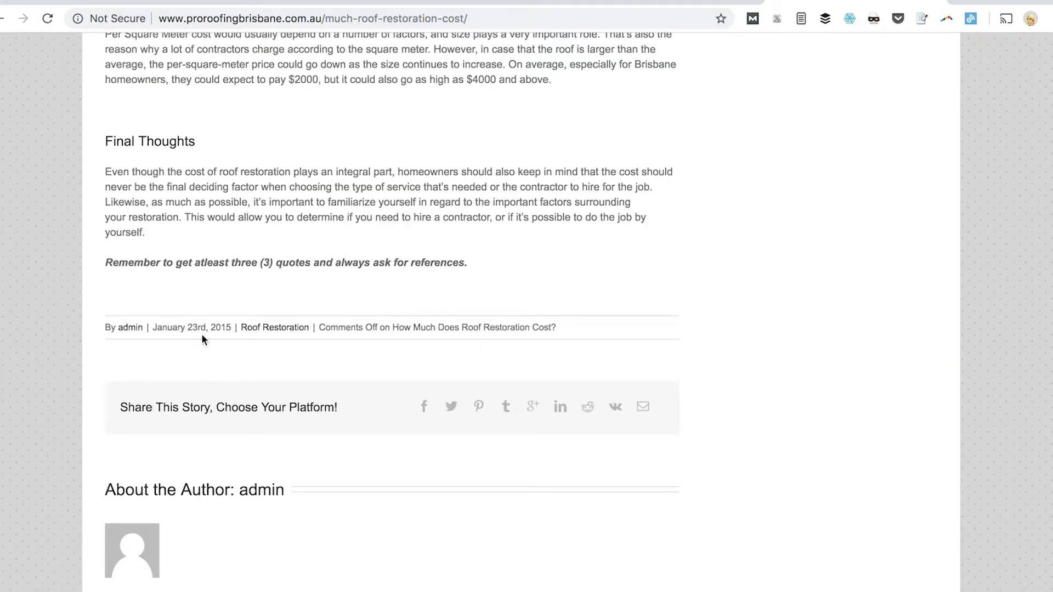
Step: Review the roof restoration cost article again from its title and introduction through the types of restoration
{"action": "scroll", "coordinate": [263, 337], "scroll_direction": "up", "scroll_amount": 15}
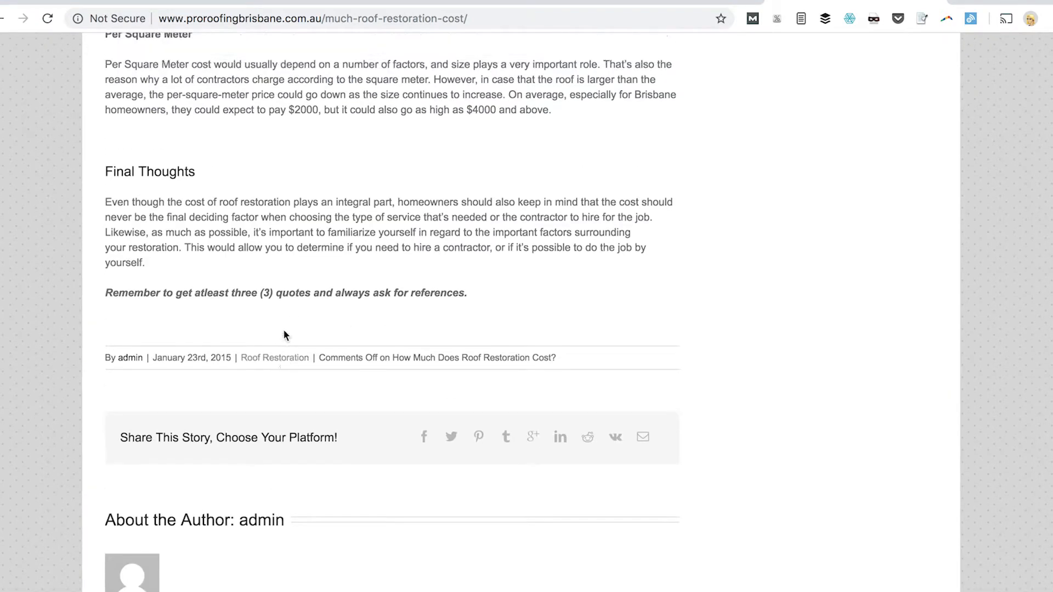
{"action": "scroll", "coordinate": [283, 322], "scroll_direction": "up", "scroll_amount": 6}
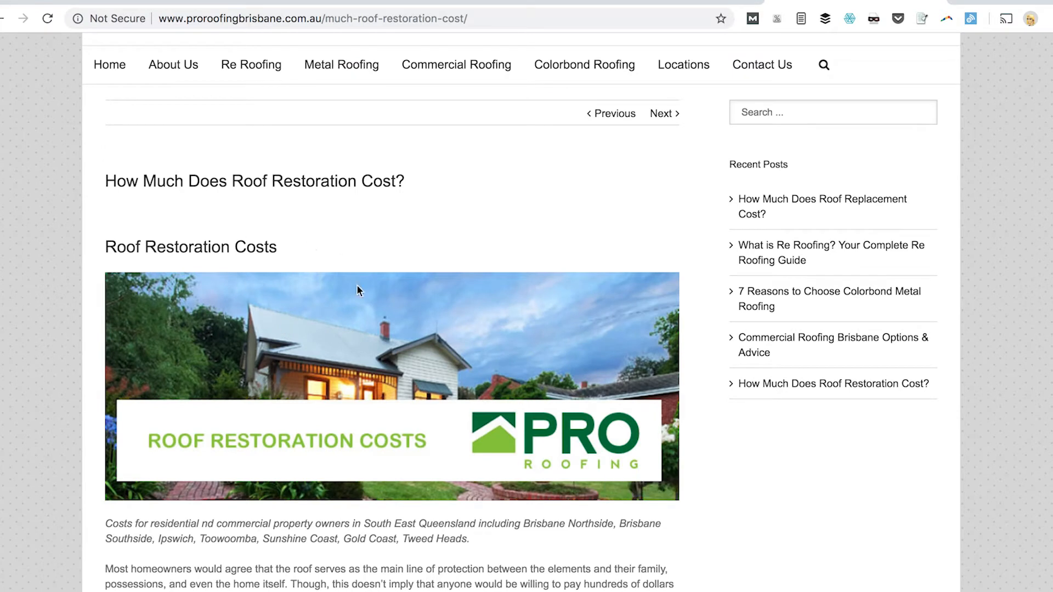
{"action": "scroll", "coordinate": [323, 296], "scroll_direction": "down", "scroll_amount": 5}
{"action": "scroll", "coordinate": [294, 324], "scroll_direction": "up", "scroll_amount": 7}
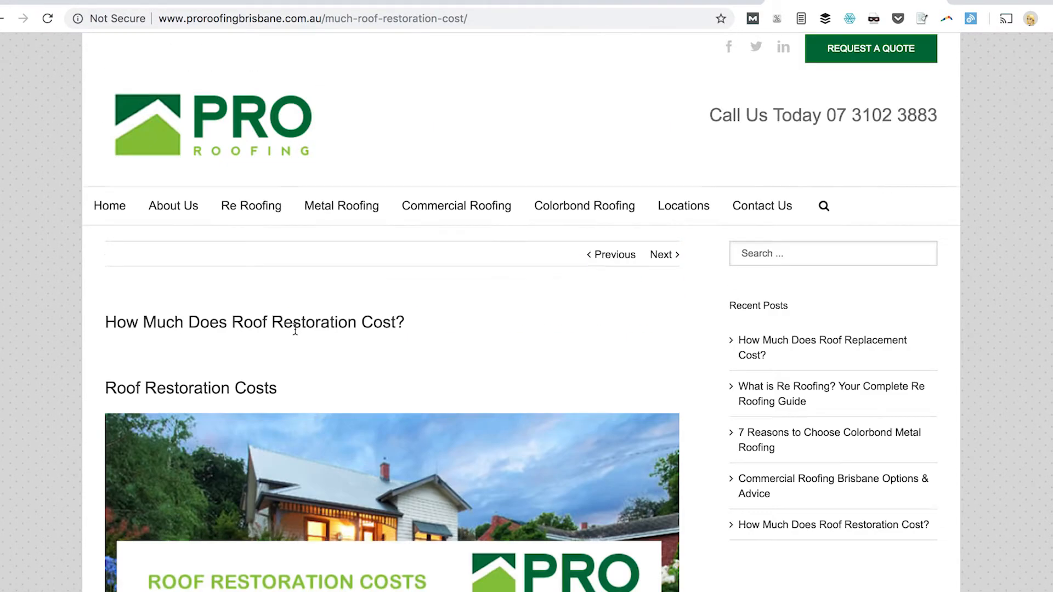
{"action": "scroll", "coordinate": [450, 402], "scroll_direction": "down", "scroll_amount": 8}
{"action": "left_click", "coordinate": [247, 243]}
{"action": "left_click_drag", "start_coordinate": [373, 290], "coordinate": [277, 232]}
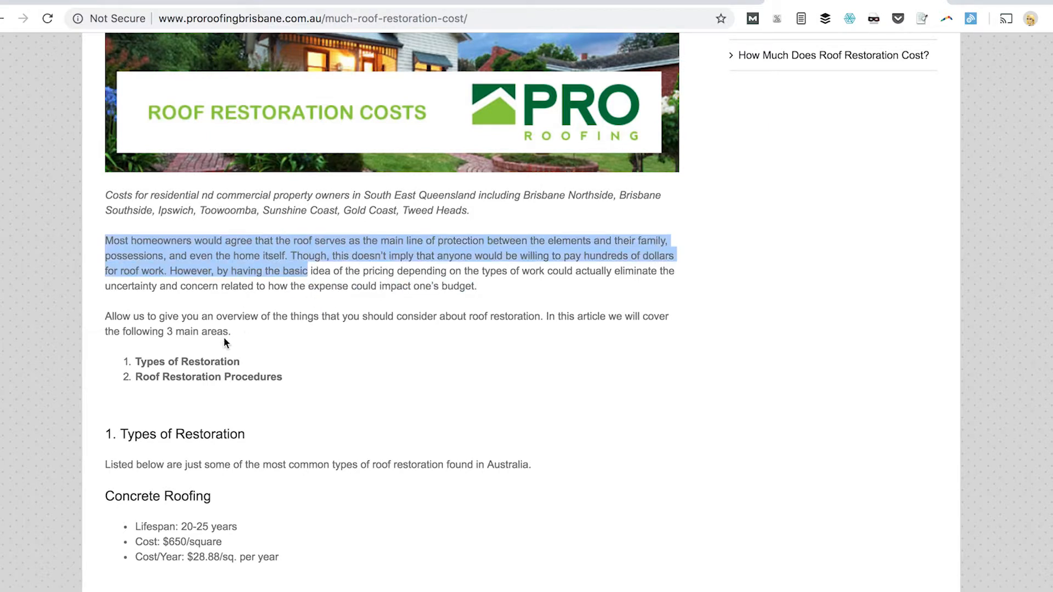
{"action": "scroll", "coordinate": [291, 393], "scroll_direction": "down", "scroll_amount": 5}
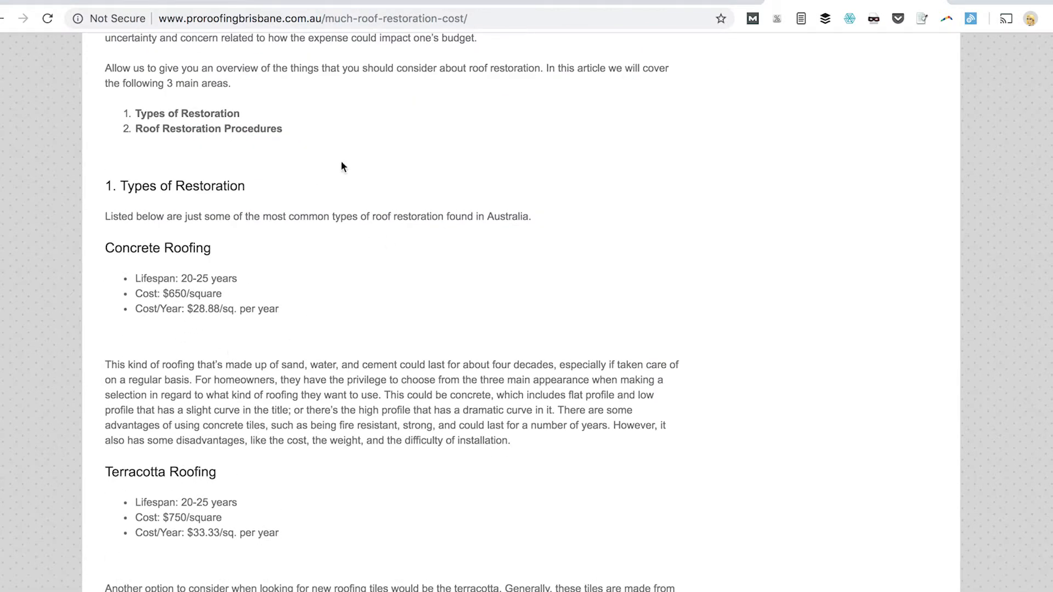
{"action": "scroll", "coordinate": [296, 148], "scroll_direction": "down", "scroll_amount": 2}
{"action": "scroll", "coordinate": [255, 160], "scroll_direction": "down", "scroll_amount": 7}
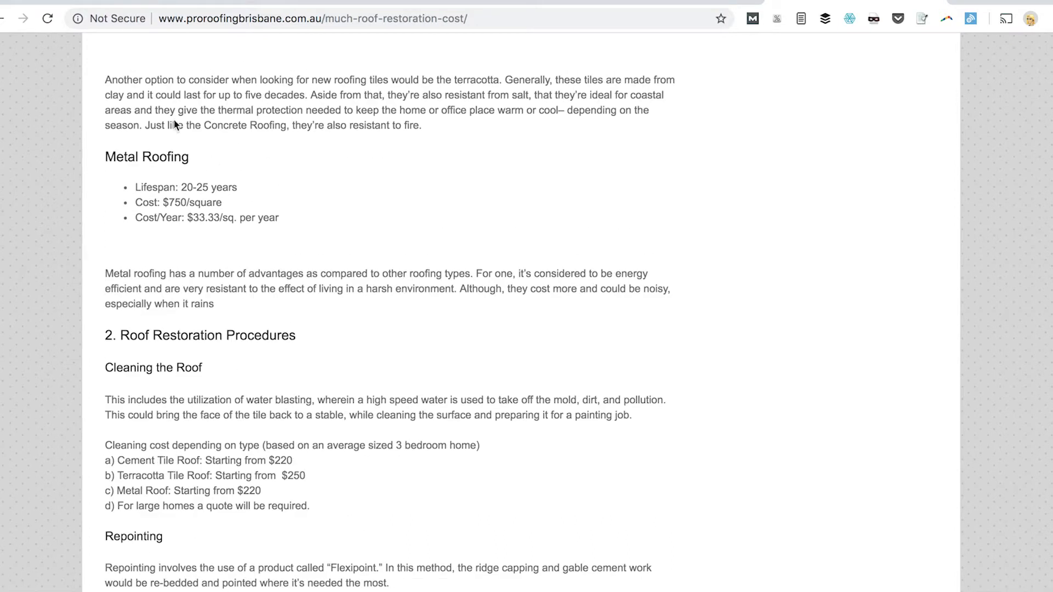
Step: Examine the wording of the article's restoration procedures and concrete roofing sections, returning to the page heading
{"action": "left_click_drag", "start_coordinate": [296, 402], "coordinate": [395, 430]}
{"action": "left_click", "coordinate": [414, 438]}
{"action": "scroll", "coordinate": [454, 399], "scroll_direction": "up", "scroll_amount": 1}
{"action": "scroll", "coordinate": [454, 398], "scroll_direction": "up", "scroll_amount": 7}
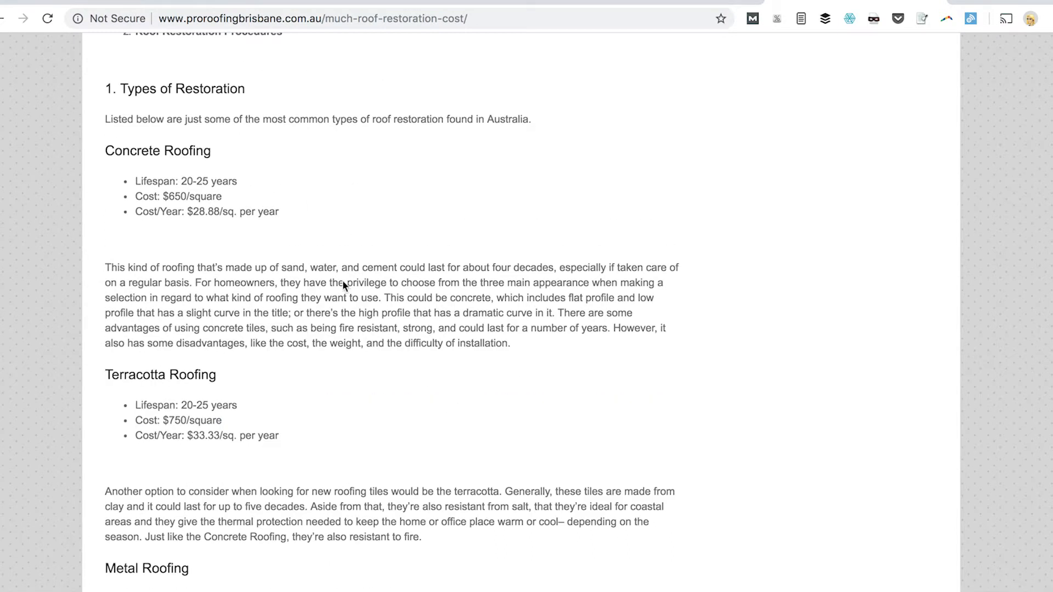
{"action": "left_click_drag", "start_coordinate": [382, 339], "coordinate": [299, 308]}
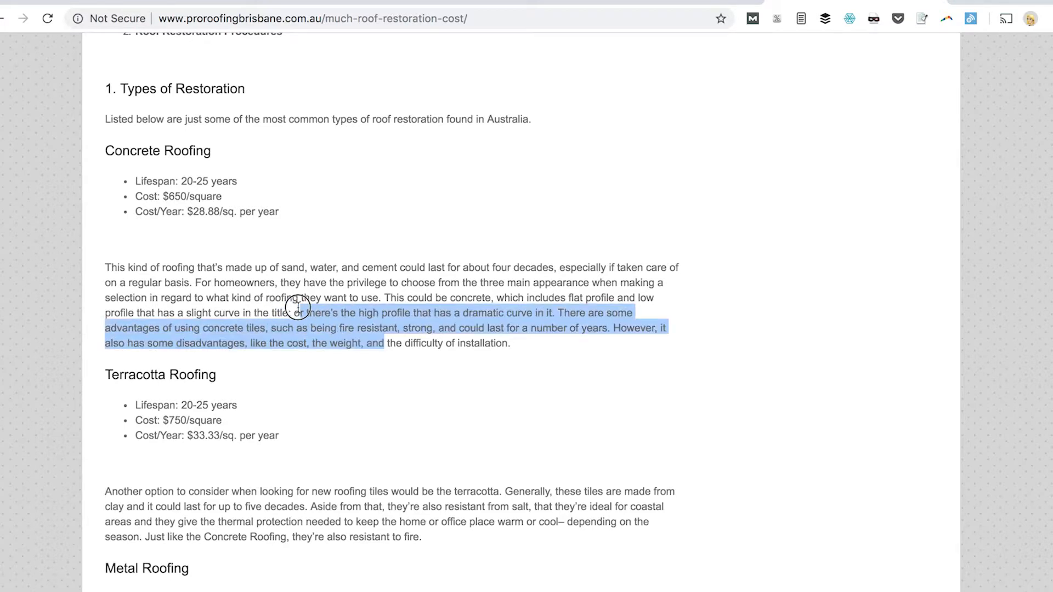
{"action": "left_click", "coordinate": [258, 296]}
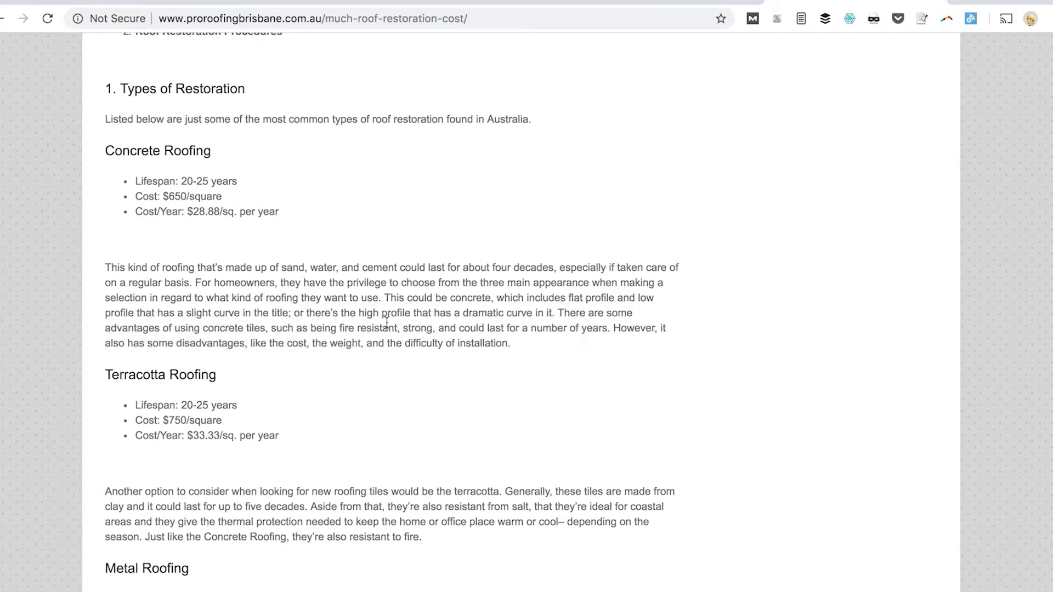
{"action": "scroll", "coordinate": [380, 329], "scroll_direction": "down", "scroll_amount": 1}
{"action": "scroll", "coordinate": [331, 343], "scroll_direction": "up", "scroll_amount": 3}
{"action": "scroll", "coordinate": [332, 343], "scroll_direction": "up", "scroll_amount": 3}
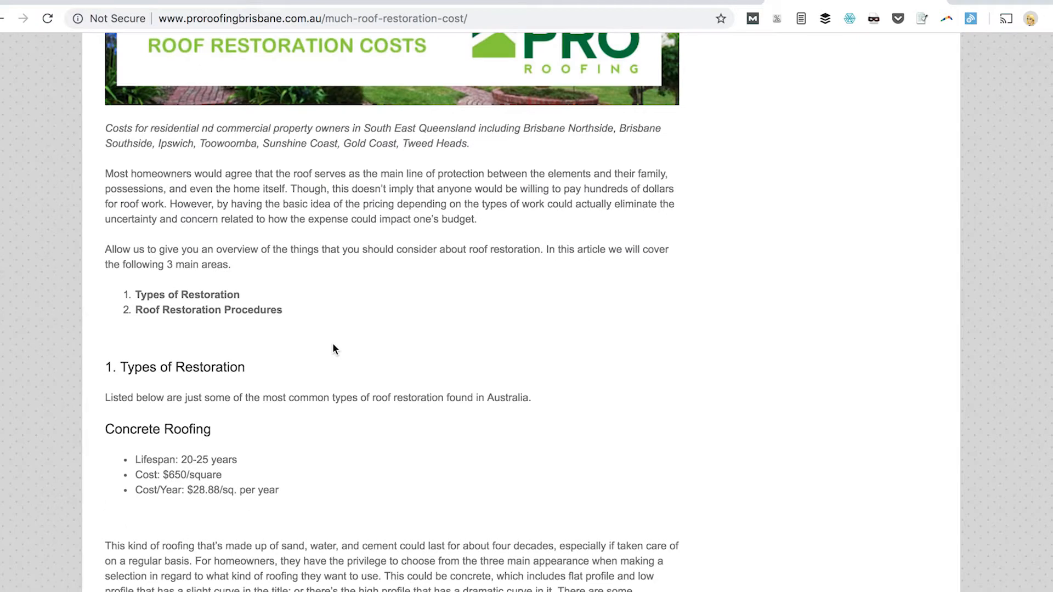
{"action": "scroll", "coordinate": [332, 342], "scroll_direction": "up", "scroll_amount": 4}
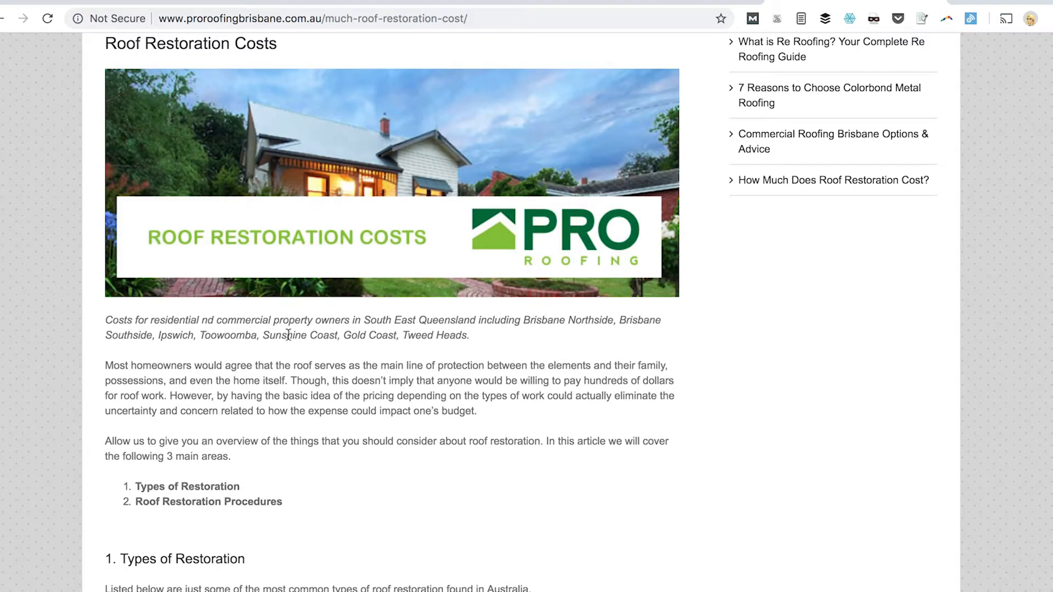
{"action": "scroll", "coordinate": [288, 341], "scroll_direction": "up", "scroll_amount": 5}
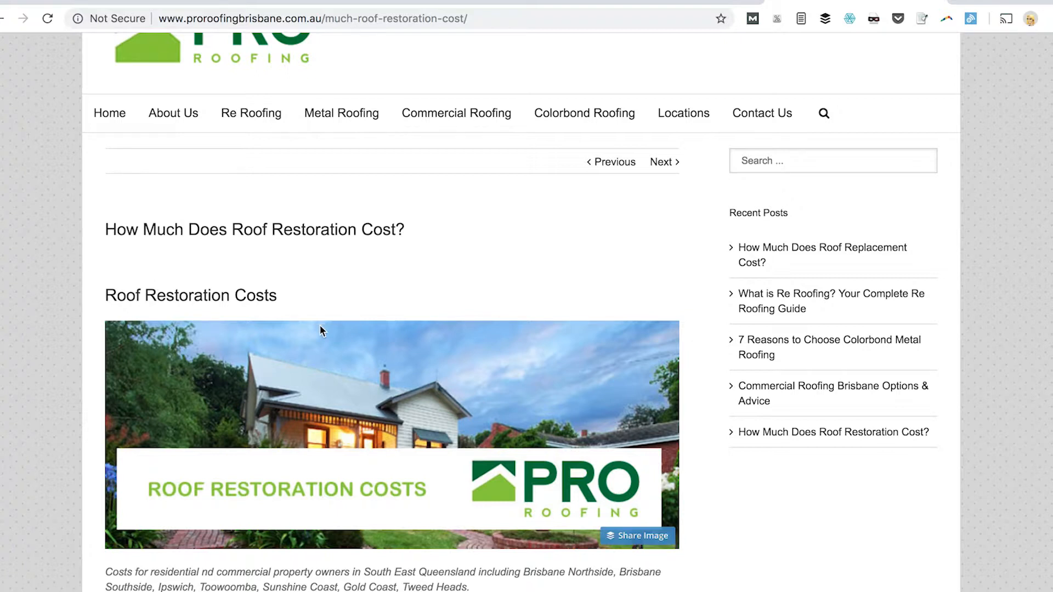
{"action": "scroll", "coordinate": [321, 327], "scroll_direction": "down", "scroll_amount": 1}
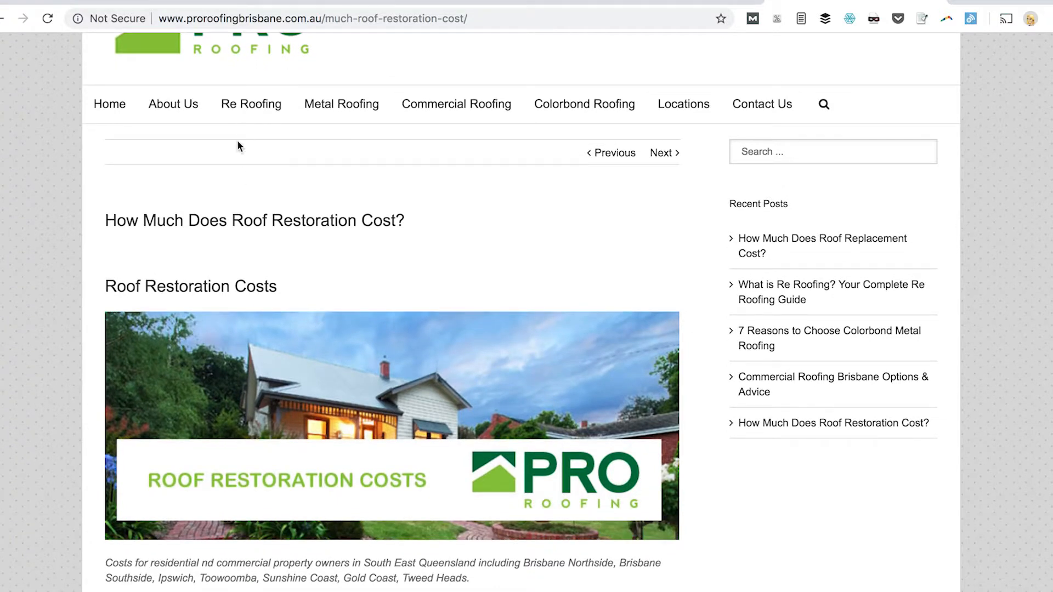
Step: Open the site's Re Roofing page, read its services and service locations, and go back to the restoration cost article
{"action": "left_click", "coordinate": [244, 101]}
{"action": "scroll", "coordinate": [329, 235], "scroll_direction": "down", "scroll_amount": 15}
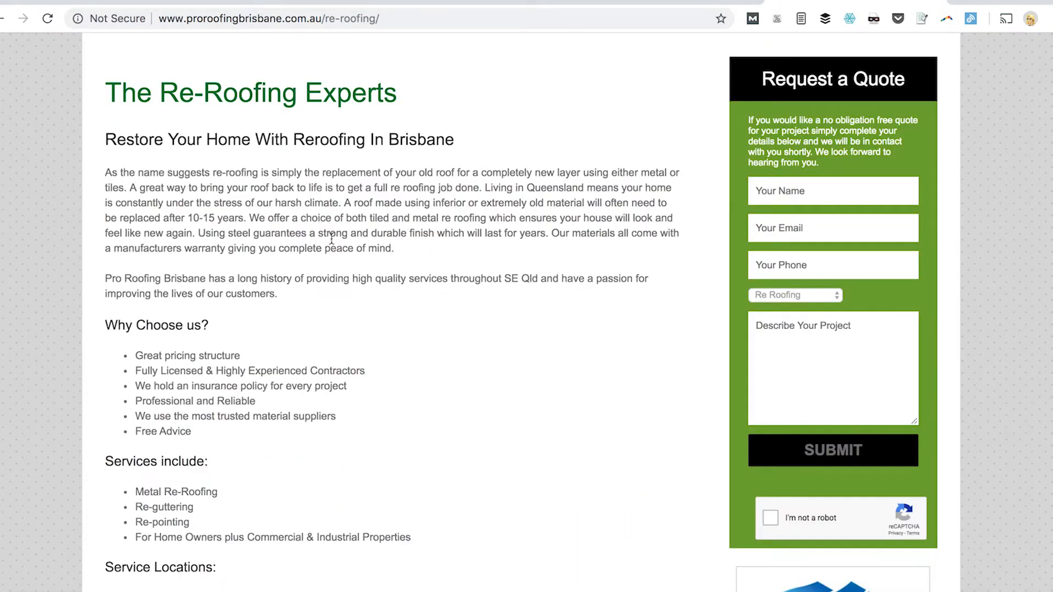
{"action": "scroll", "coordinate": [311, 266], "scroll_direction": "down", "scroll_amount": 2}
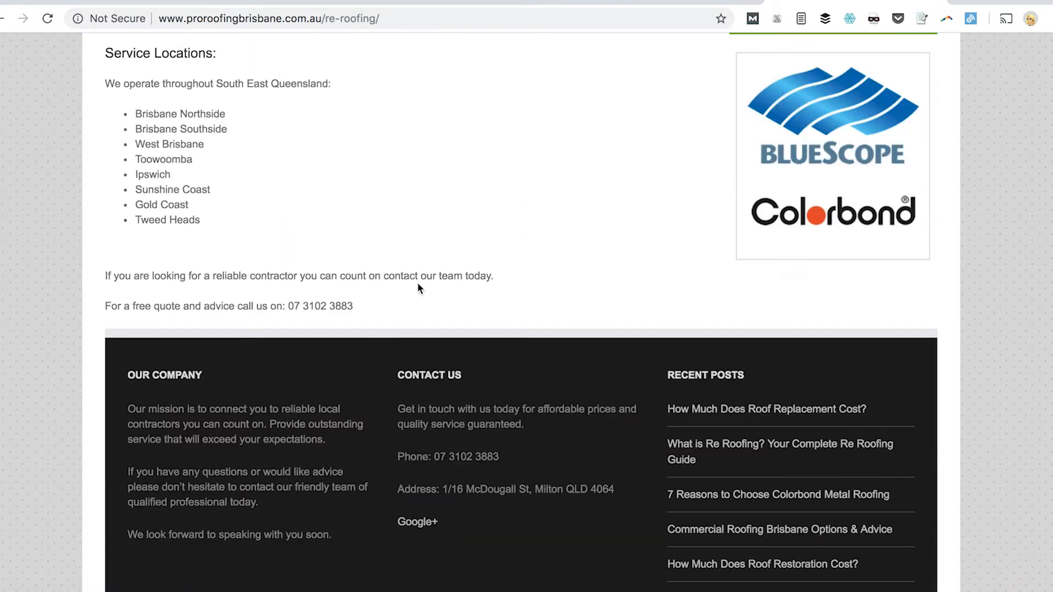
{"action": "scroll", "coordinate": [420, 288], "scroll_direction": "up", "scroll_amount": 5}
{"action": "scroll", "coordinate": [308, 223], "scroll_direction": "up", "scroll_amount": 2}
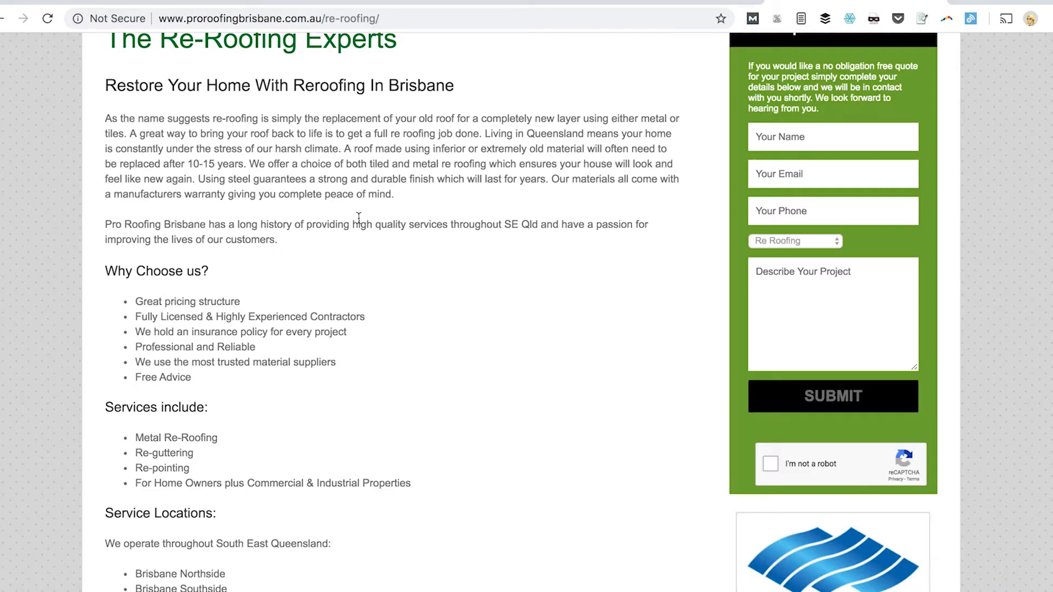
{"action": "left_click", "coordinate": [7, 18]}
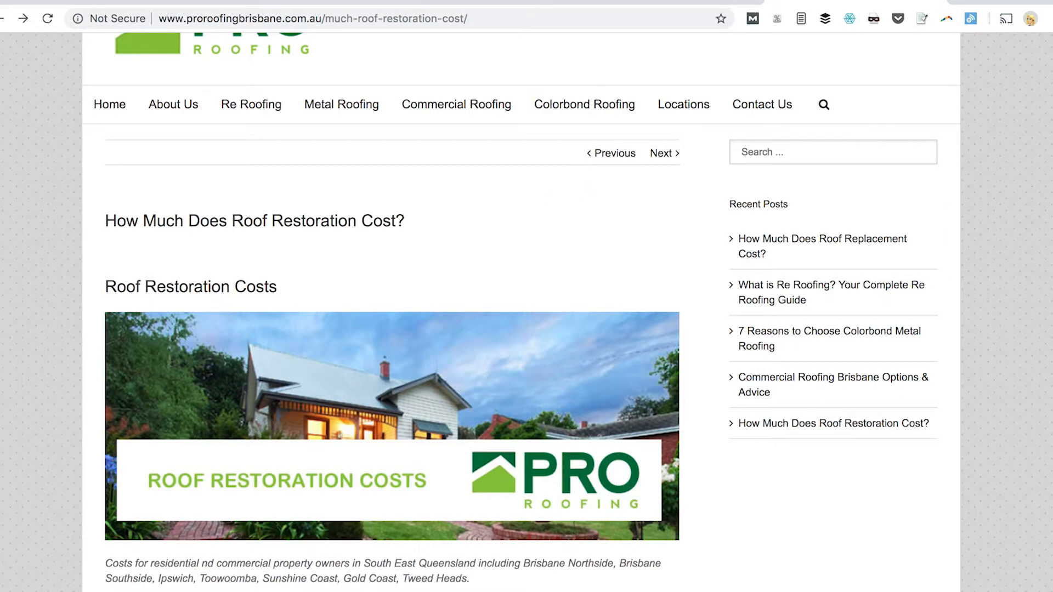
Step: In the ROOF.seo.mapping spreadsheet, insert 28 blank rows above the proroofingbrisbane.com.au URL block, starting at row 17
{"action": "left_click", "coordinate": [313, 2]}
{"action": "left_click", "coordinate": [510, 299]}
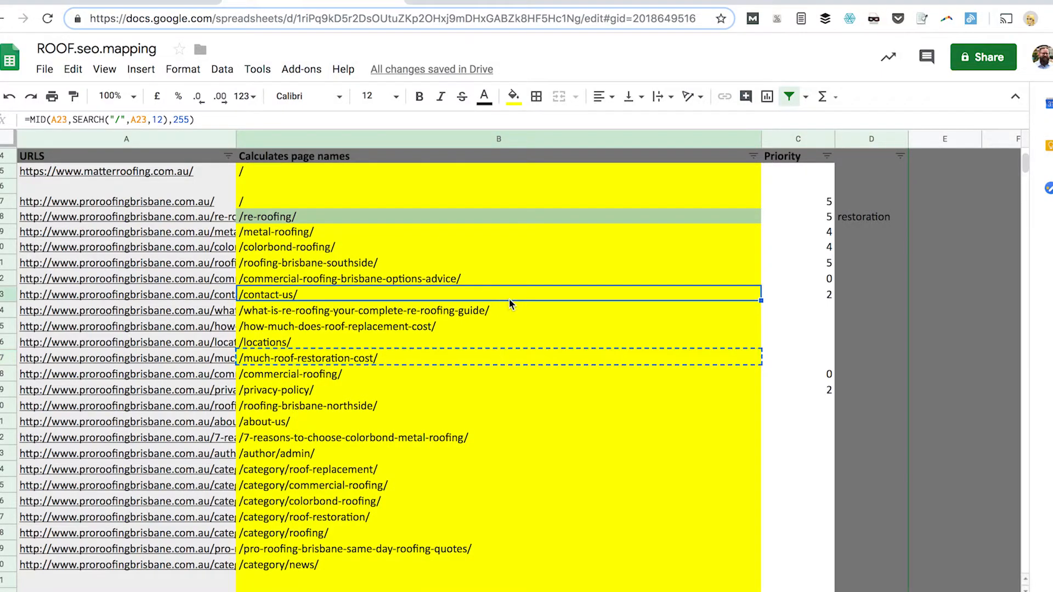
{"action": "left_click", "coordinate": [467, 344]}
{"action": "left_click", "coordinate": [4, 203]}
{"action": "left_click_drag", "start_coordinate": [4, 203], "coordinate": [4, 590]}
{"action": "right_click", "coordinate": [9, 269]}
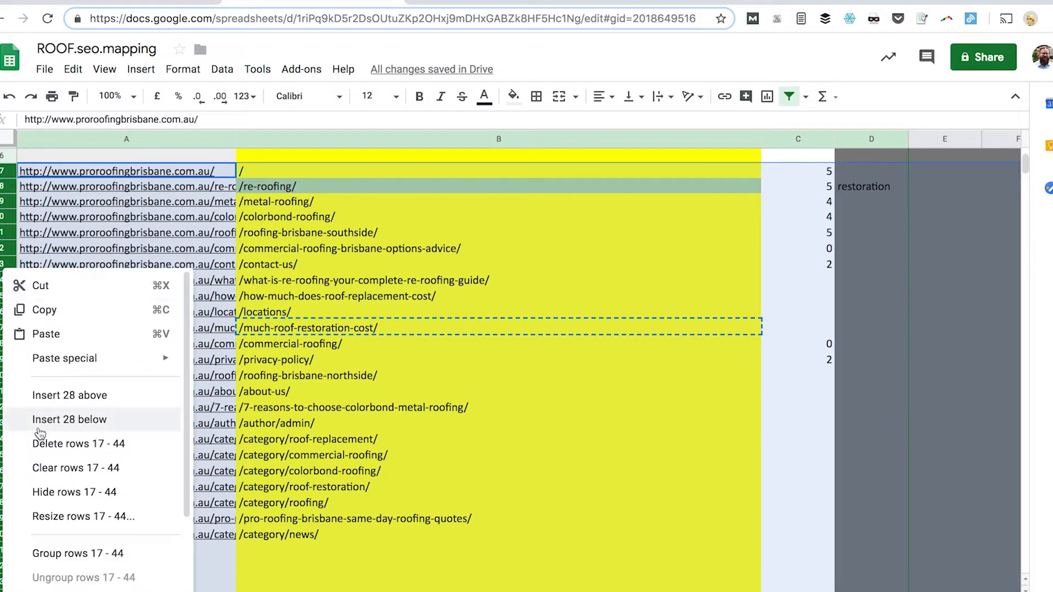
{"action": "left_click", "coordinate": [76, 404]}
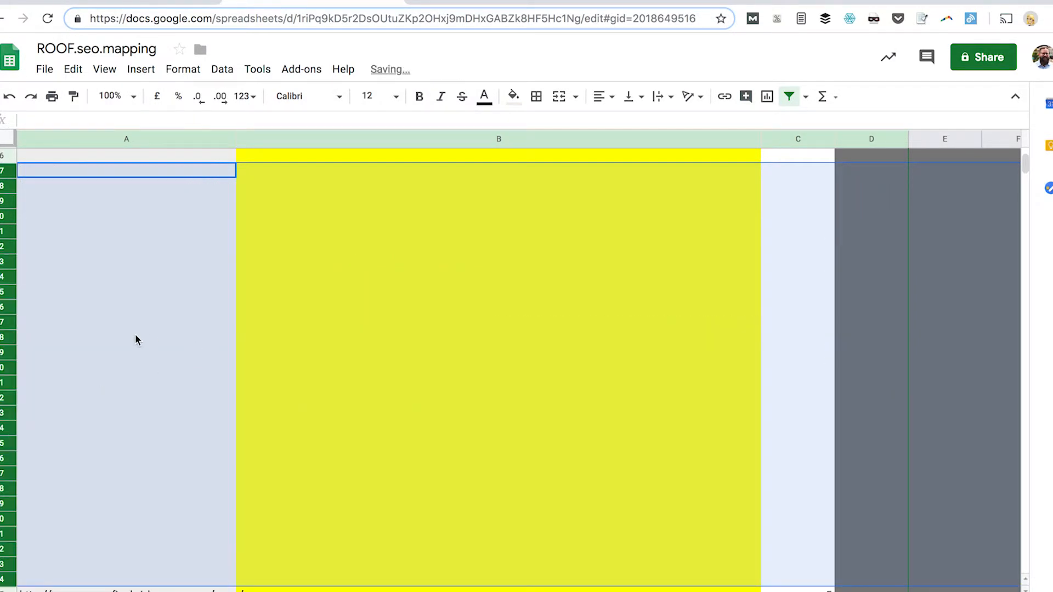
{"action": "scroll", "coordinate": [135, 336], "scroll_direction": "down", "scroll_amount": 3}
{"action": "scroll", "coordinate": [135, 338], "scroll_direction": "up", "scroll_amount": 6}
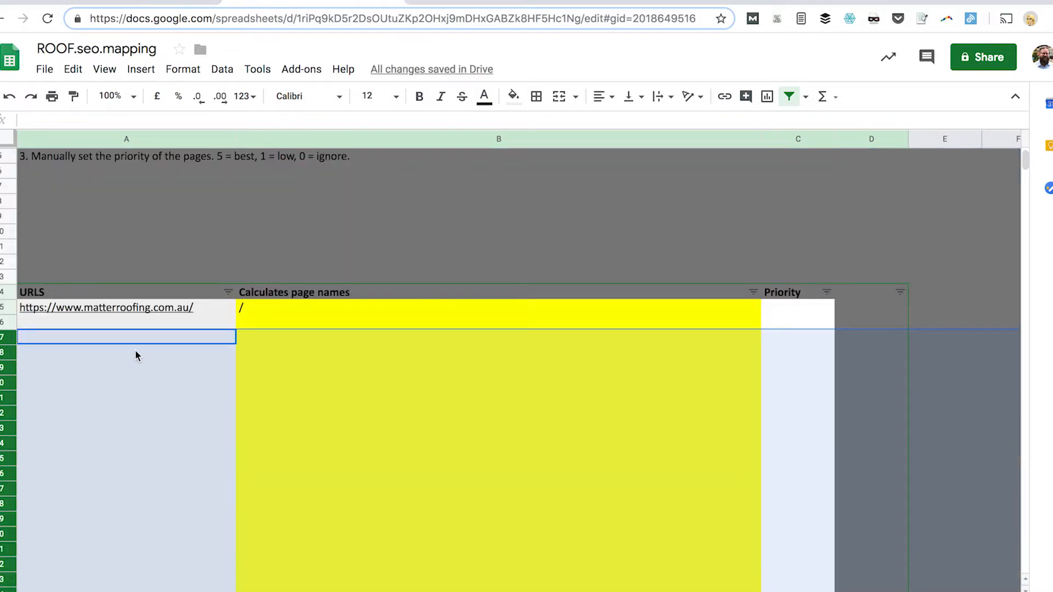
{"action": "left_click", "coordinate": [135, 352]}
{"action": "left_click", "coordinate": [142, 323]}
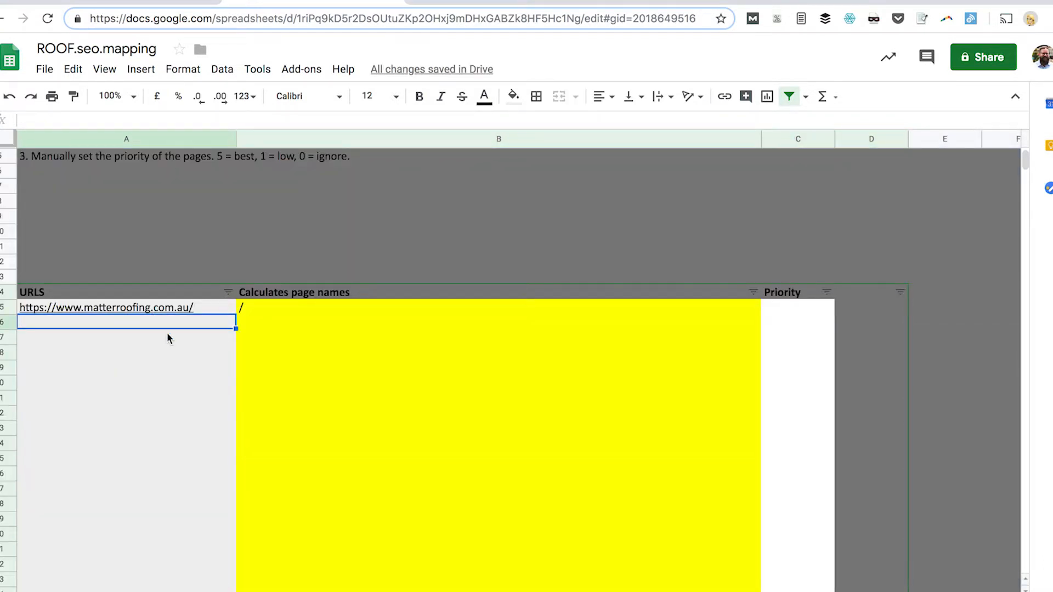
{"action": "key", "text": "Right"}
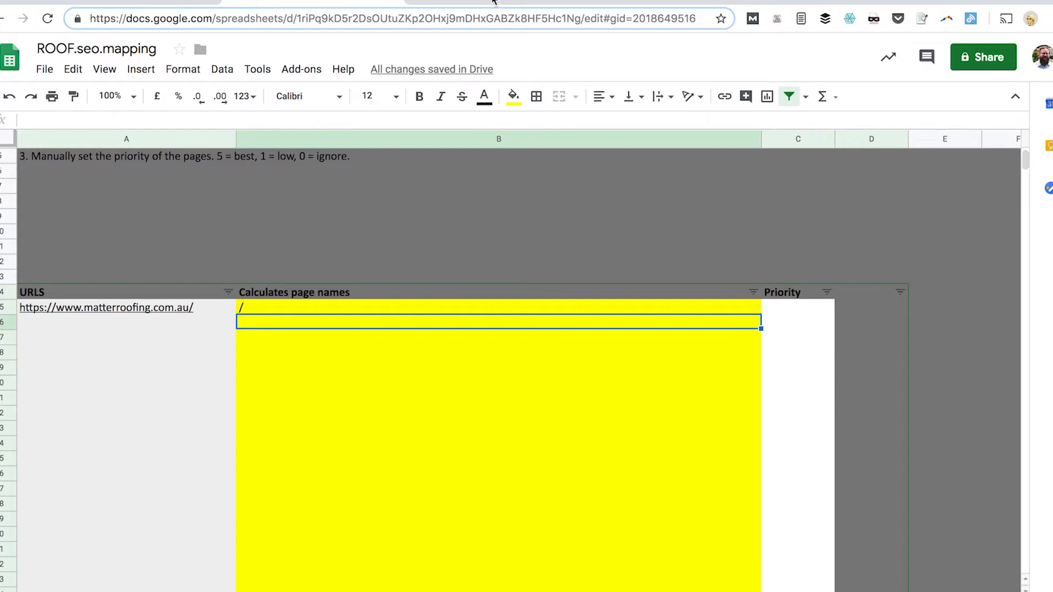
Step: Open the sheet mapping keywords to pages and inspect the "roofing brisbane" row's volume, comment and homepage cells
{"action": "left_click", "coordinate": [378, 457]}
{"action": "left_click", "coordinate": [252, 591]}
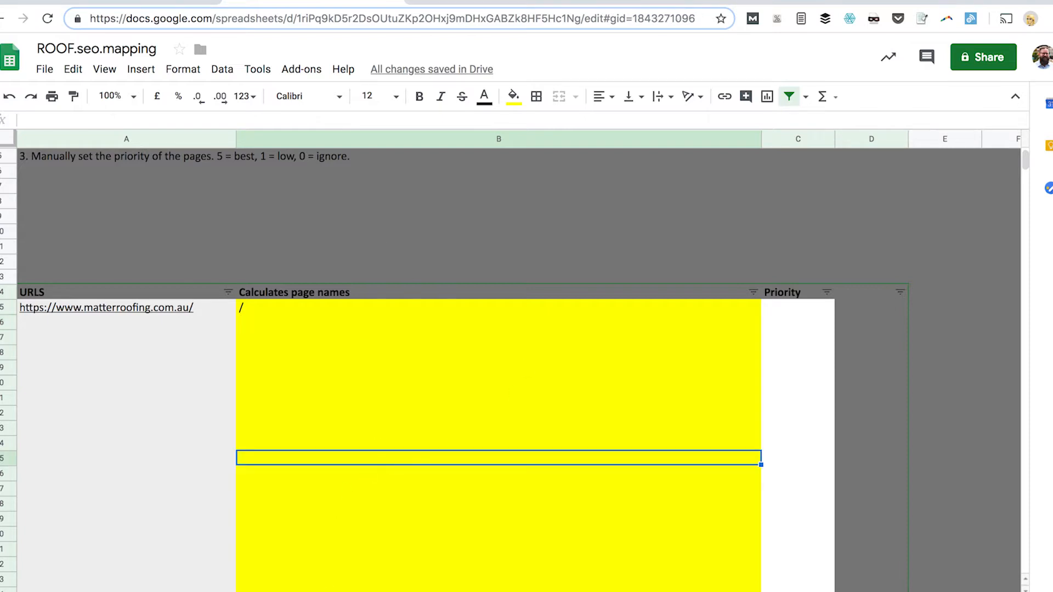
{"action": "left_click", "coordinate": [384, 219]}
{"action": "left_click", "coordinate": [490, 207]}
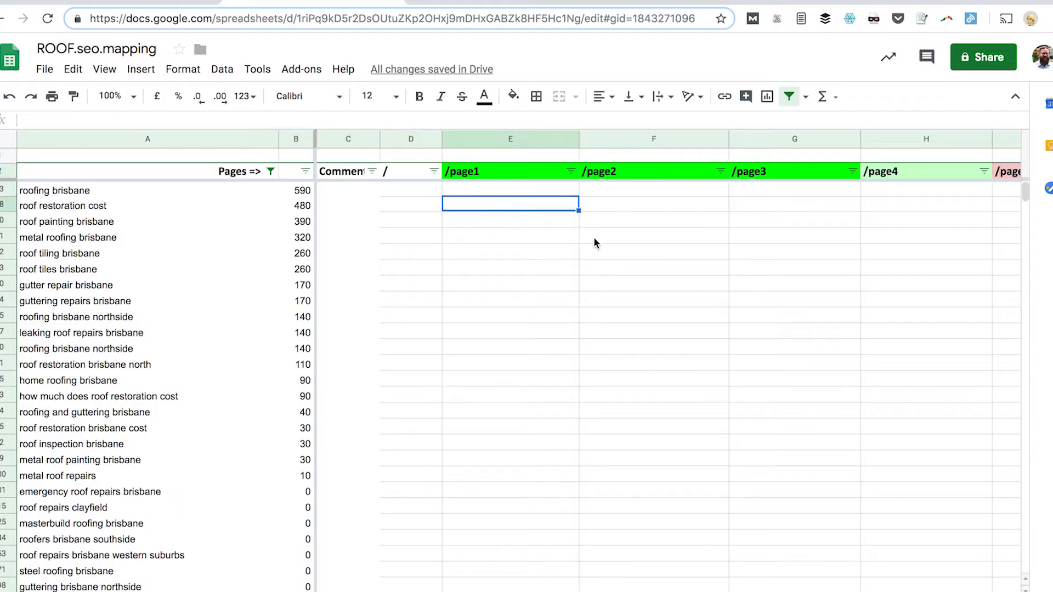
{"action": "key", "text": "Up"}
{"action": "left_click", "coordinate": [349, 188]}
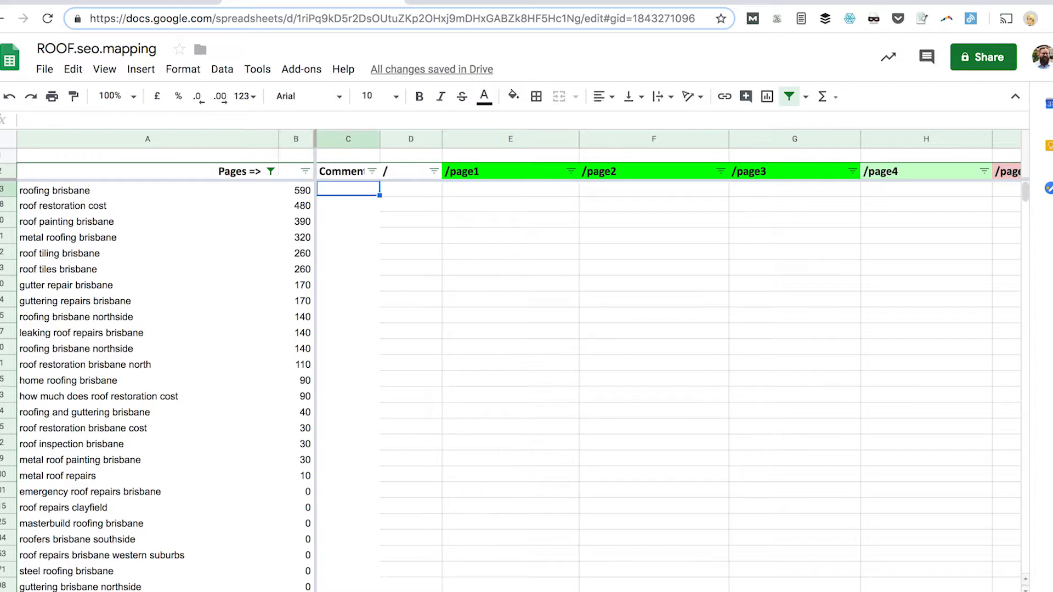
{"action": "key", "text": "Left"}
{"action": "key", "text": "Right"}
{"action": "left_click", "coordinate": [300, 192]}
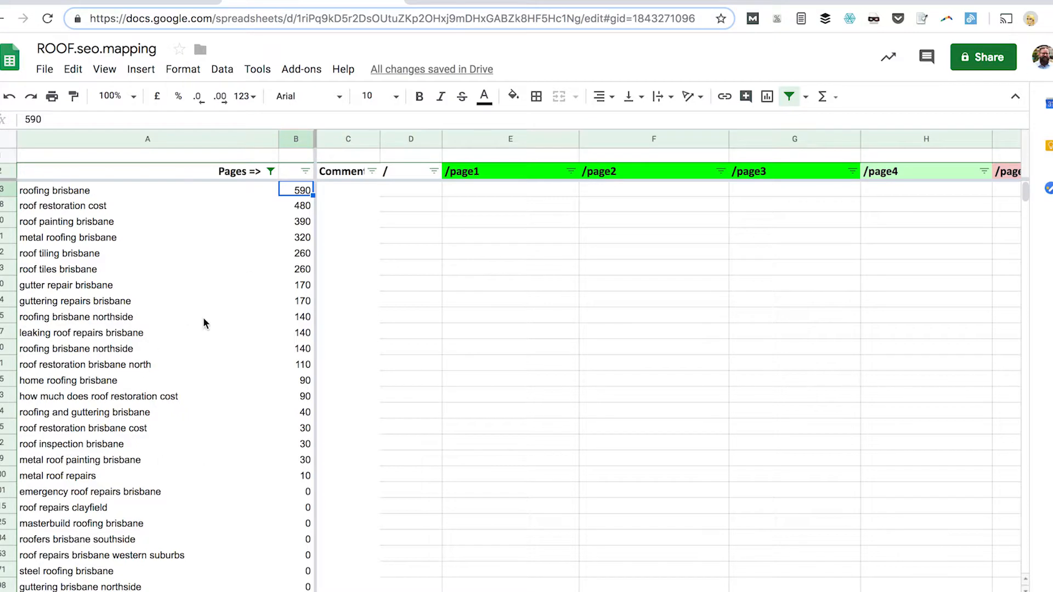
{"action": "left_click", "coordinate": [384, 190]}
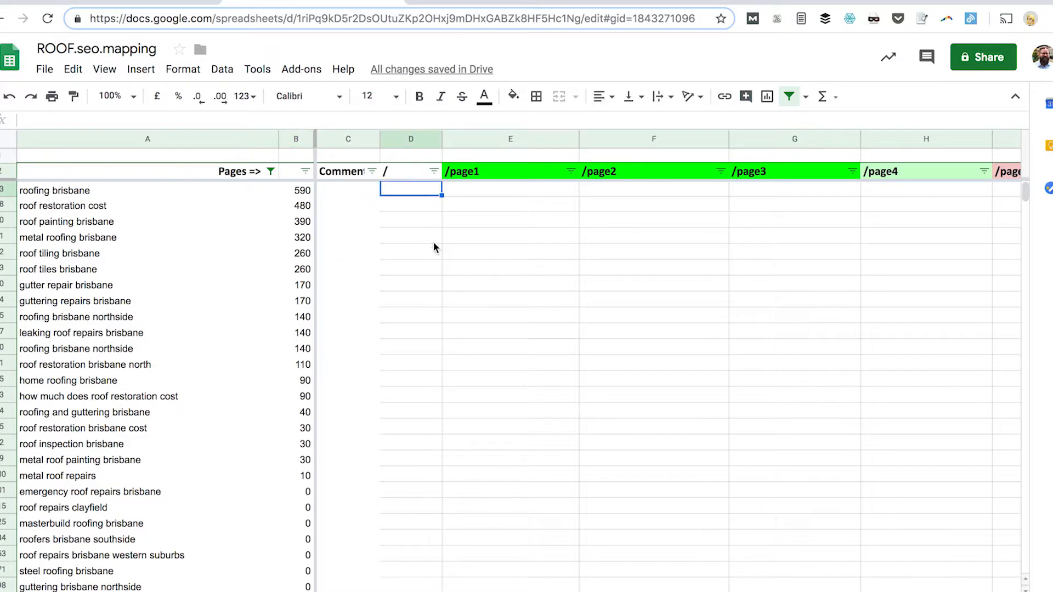
{"action": "left_click", "coordinate": [132, 190]}
{"action": "left_click", "coordinate": [412, 189]}
Step: Switch to the Google results and search for "roofing brisbane" instead of "roof restoration brisbane"
{"action": "left_click", "coordinate": [477, 5]}
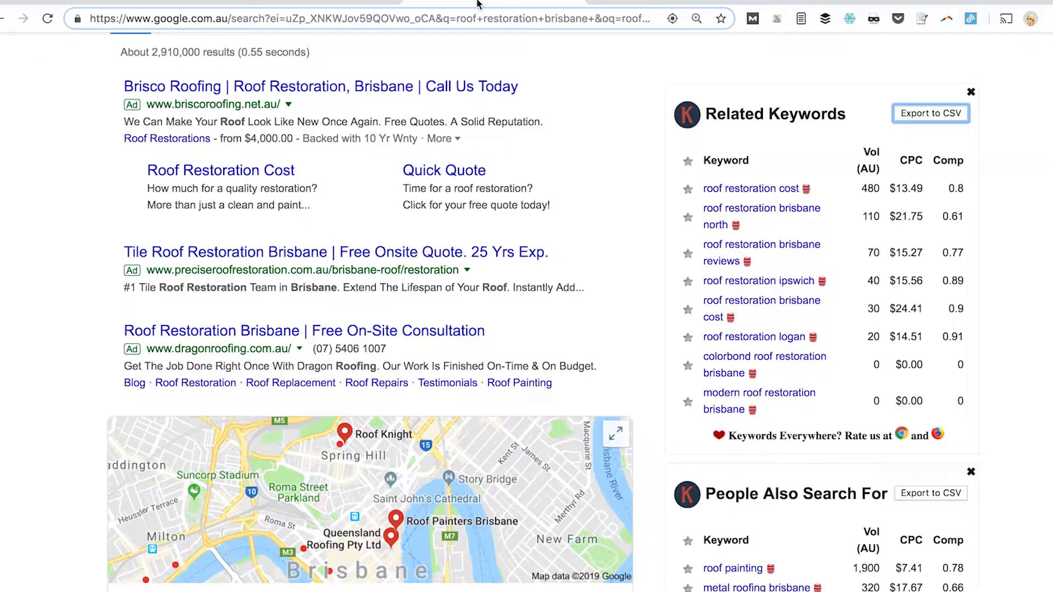
{"action": "scroll", "coordinate": [274, 74], "scroll_direction": "up", "scroll_amount": 3}
{"action": "double_click", "coordinate": [202, 67]}
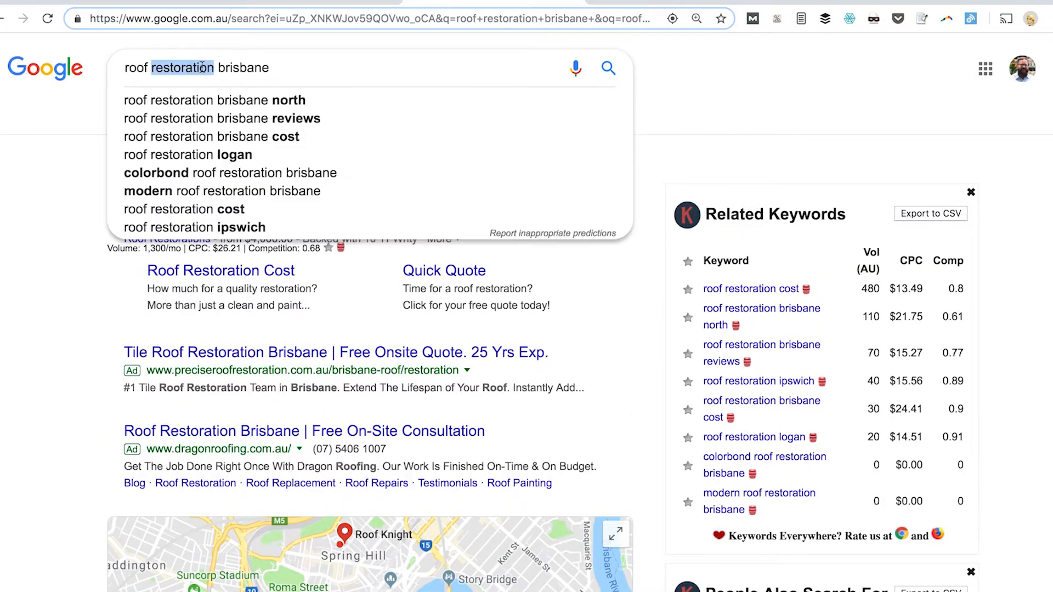
{"action": "key", "text": "BackSpace"}
{"action": "key", "text": "BackSpace"}
{"action": "key", "text": "BackSpace"}
{"action": "type", "text": "fing"}
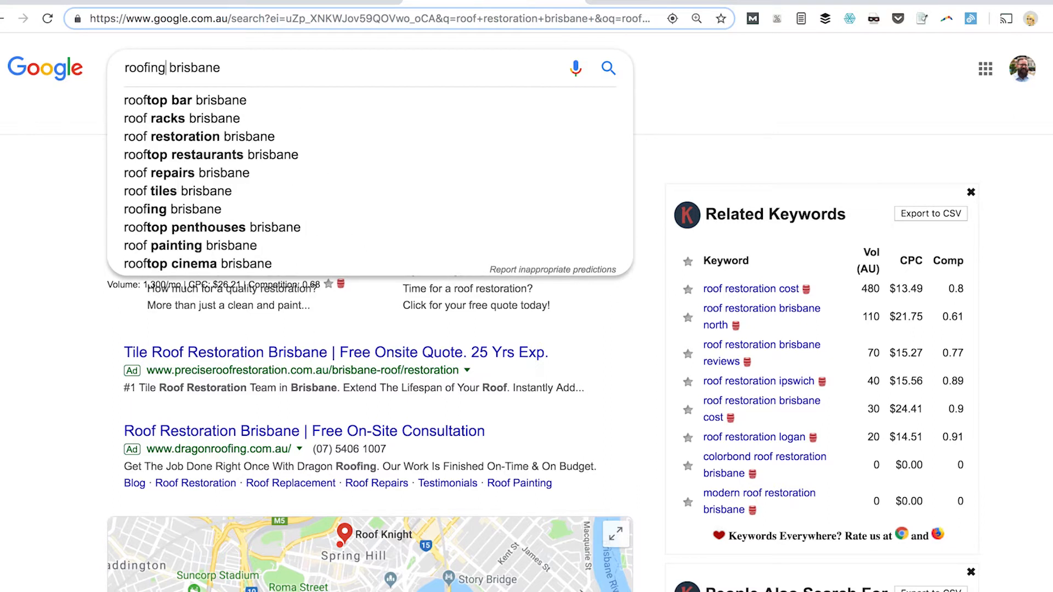
{"action": "key", "text": "Return"}
Step: Run the "roofing brisbane" search and review which competitors' pages rank in the organic results
{"action": "scroll", "coordinate": [449, 209], "scroll_direction": "down", "scroll_amount": 8}
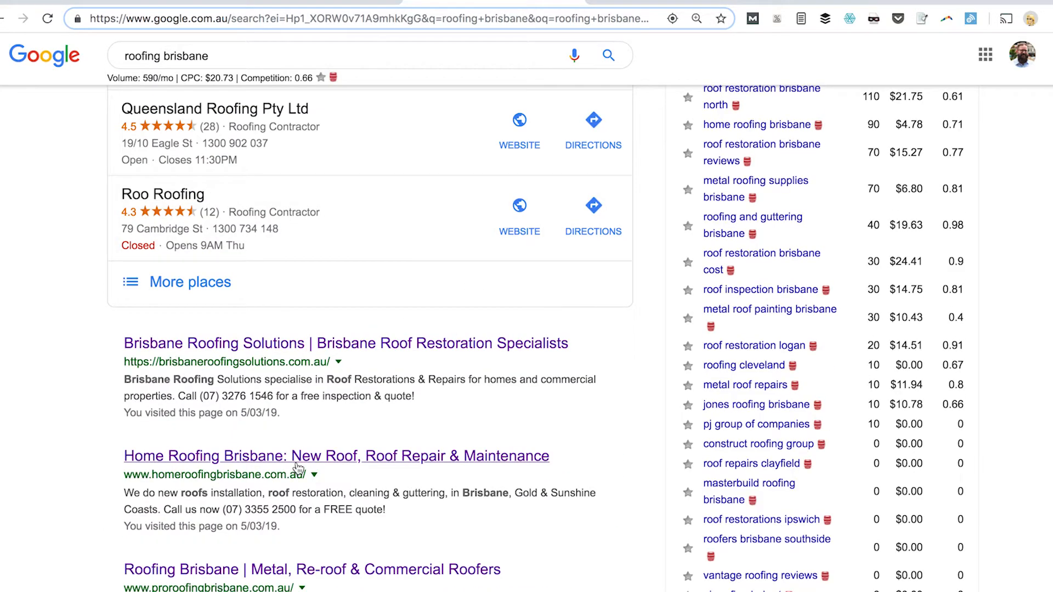
{"action": "scroll", "coordinate": [298, 468], "scroll_direction": "down", "scroll_amount": 3}
{"action": "scroll", "coordinate": [330, 384], "scroll_direction": "down", "scroll_amount": 4}
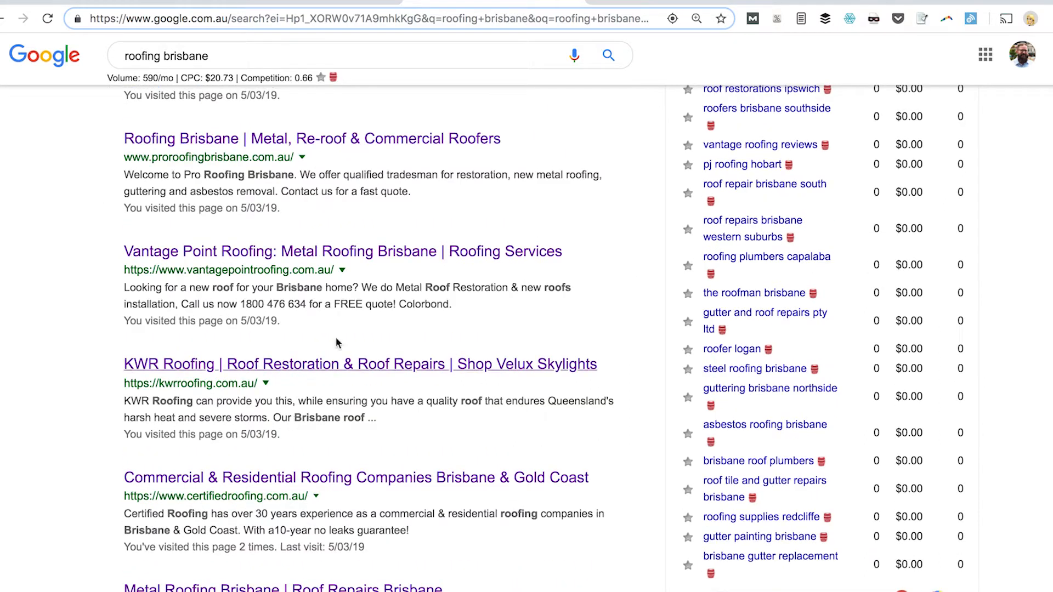
{"action": "scroll", "coordinate": [329, 351], "scroll_direction": "down", "scroll_amount": 4}
{"action": "scroll", "coordinate": [306, 346], "scroll_direction": "down", "scroll_amount": 3}
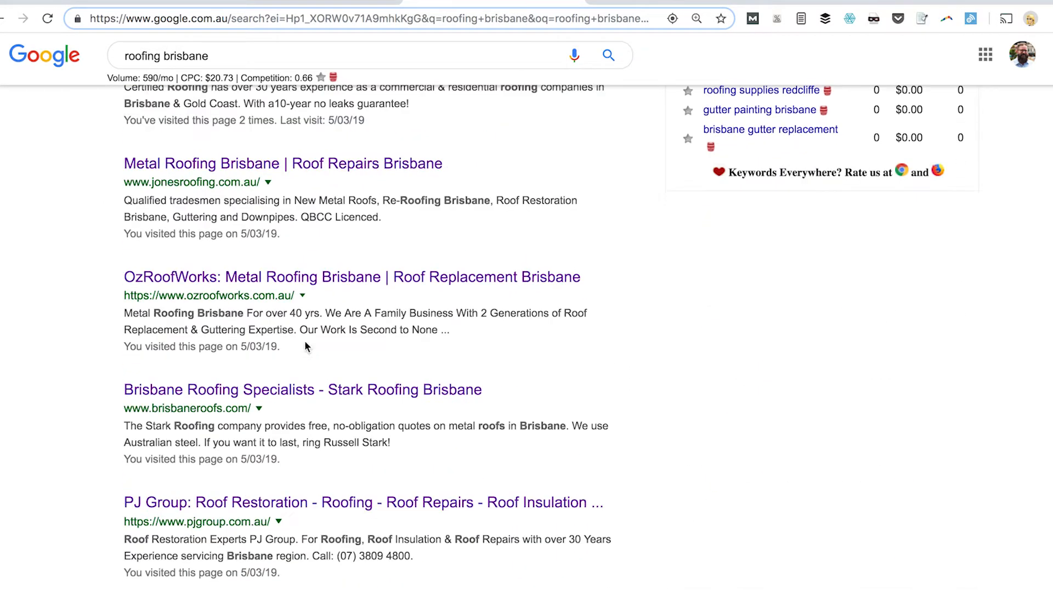
{"action": "scroll", "coordinate": [329, 474], "scroll_direction": "down", "scroll_amount": 1}
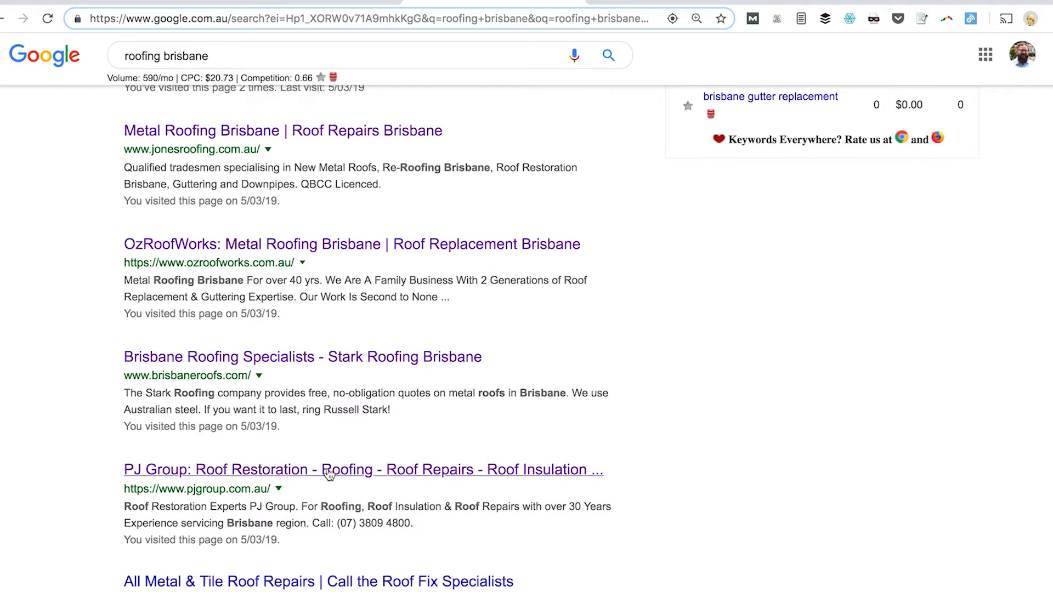
{"action": "scroll", "coordinate": [329, 474], "scroll_direction": "down", "scroll_amount": 3}
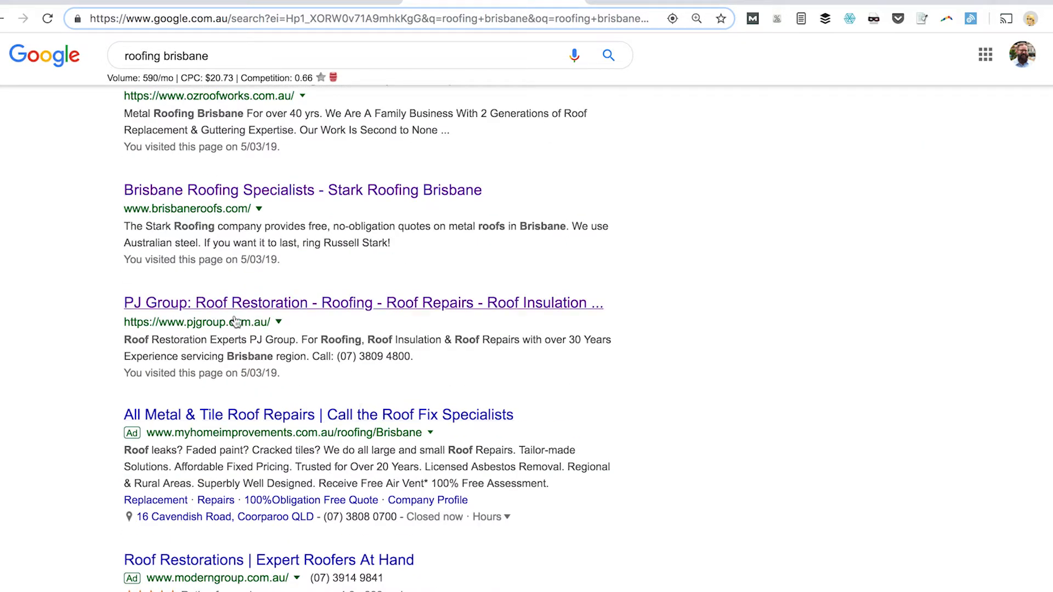
{"action": "scroll", "coordinate": [329, 274], "scroll_direction": "up", "scroll_amount": 15}
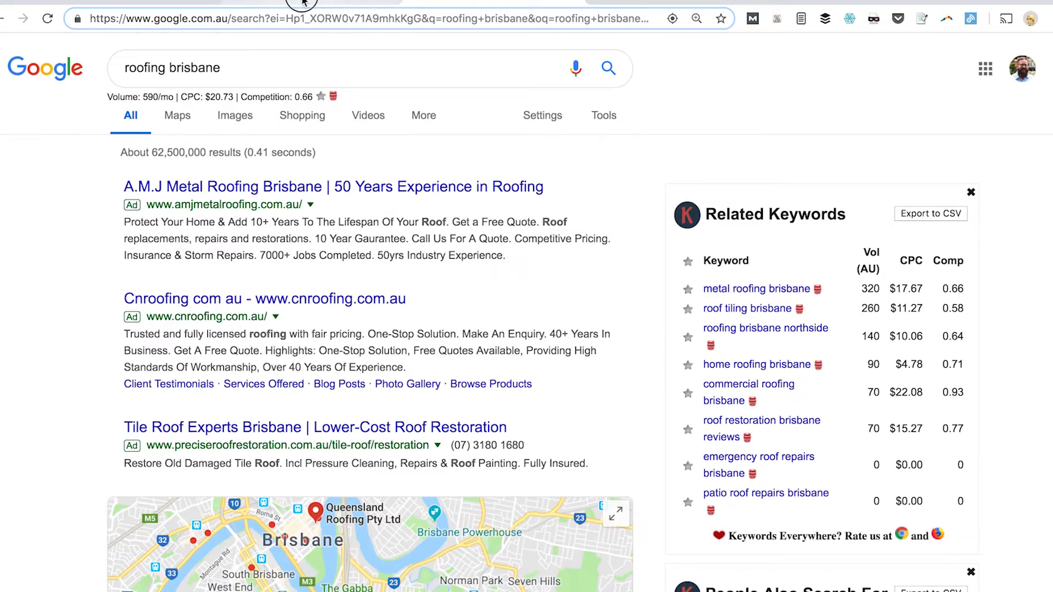
Step: Switch to the ROOF.seo.mapping spreadsheet and mark the homepage cell of the "roofing brisbane" row as "Primary"
{"action": "left_click", "coordinate": [302, 2]}
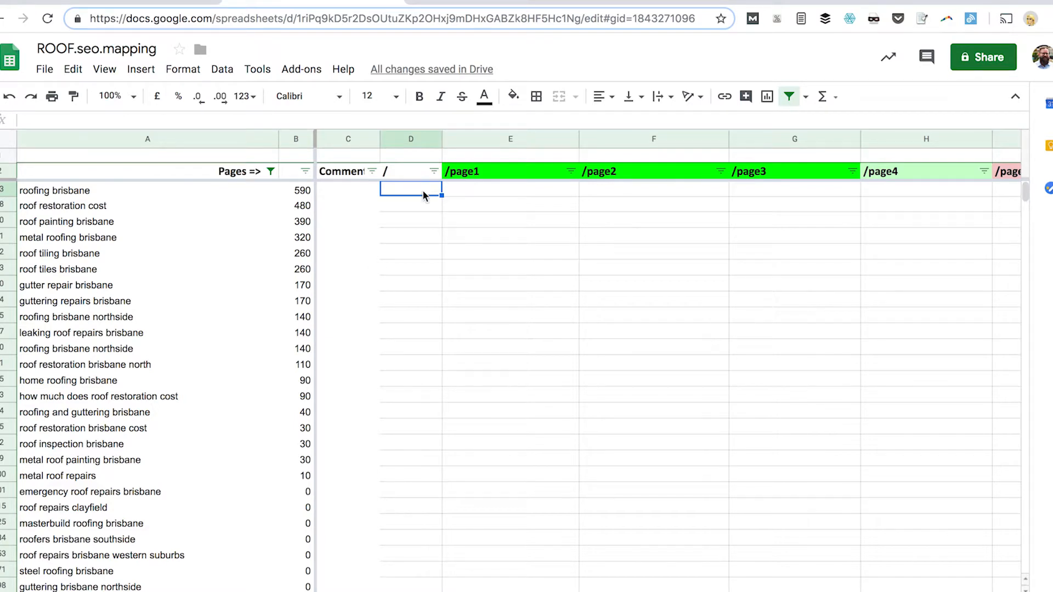
{"action": "type", "text": "Primary"}
{"action": "key", "text": "Return"}
{"action": "key", "text": "Up"}
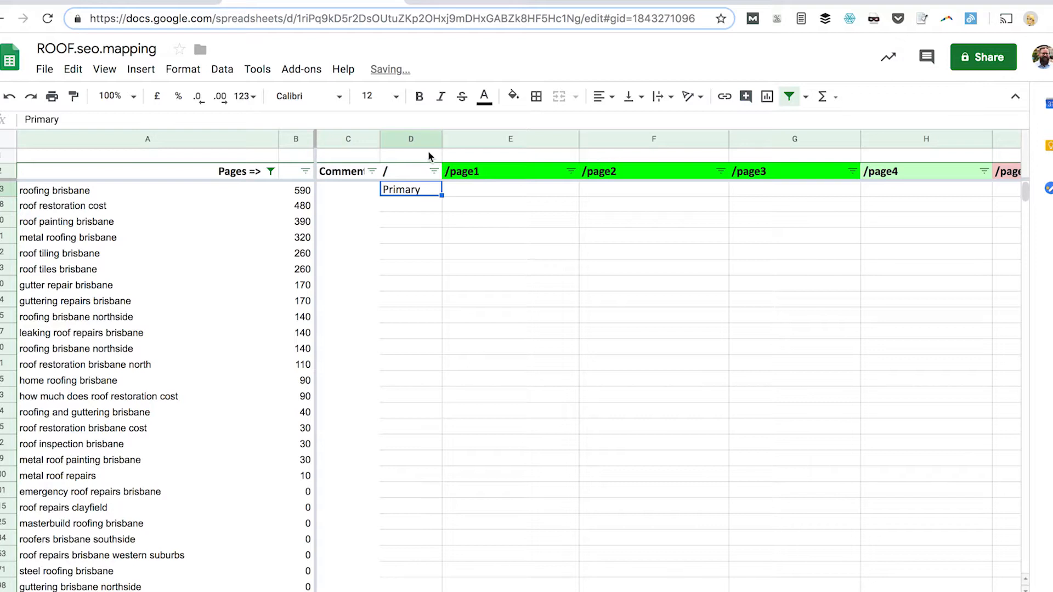
Step: Widen the homepage column D and change its header to "/ (home)"
{"action": "left_click_drag", "start_coordinate": [442, 139], "coordinate": [475, 139]}
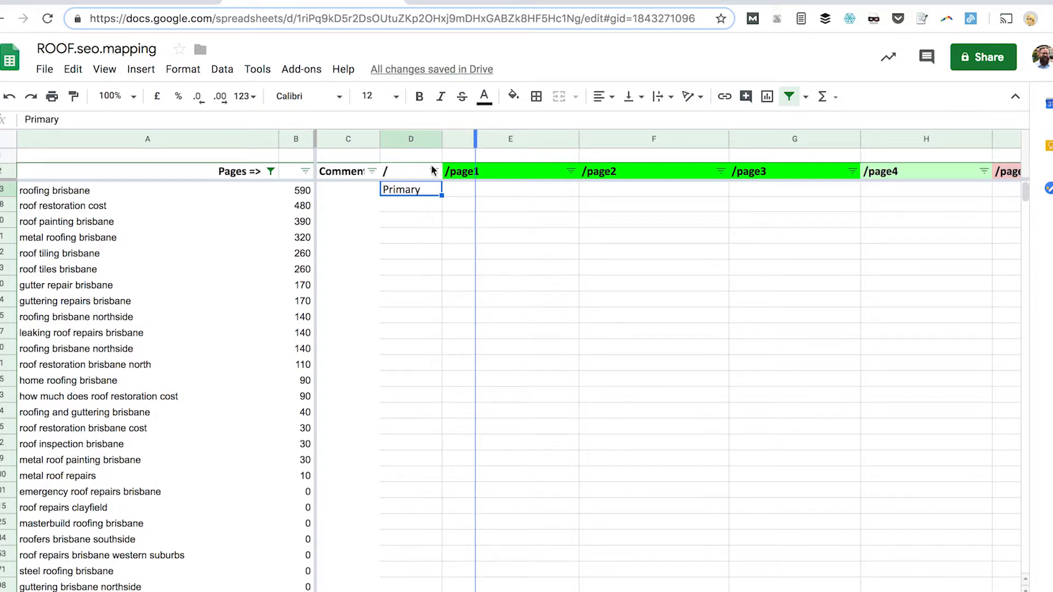
{"action": "left_click", "coordinate": [420, 175]}
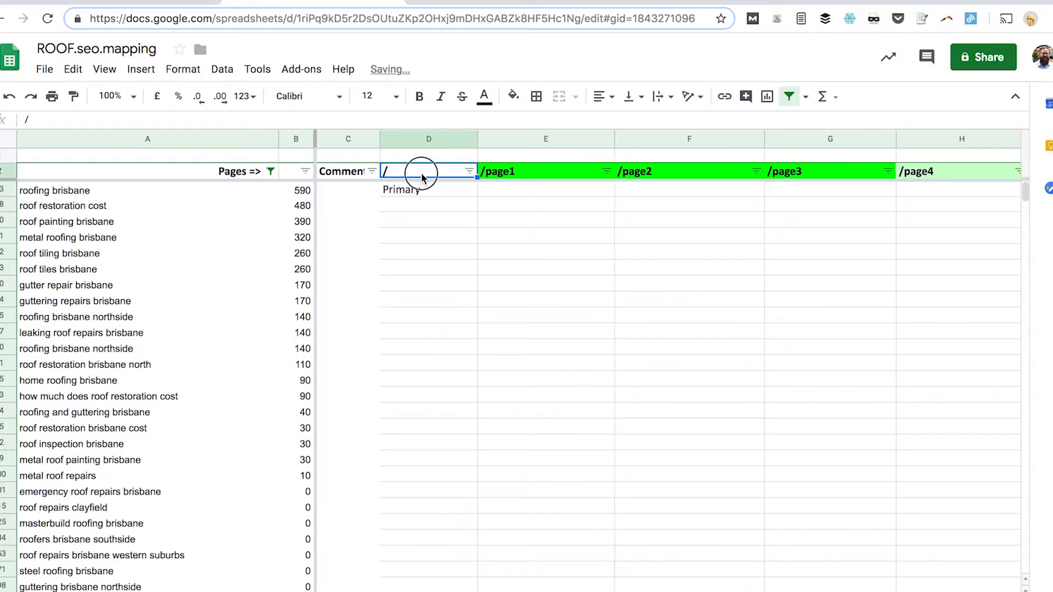
{"action": "double_click", "coordinate": [421, 174]}
{"action": "type", "text": "(home)"}
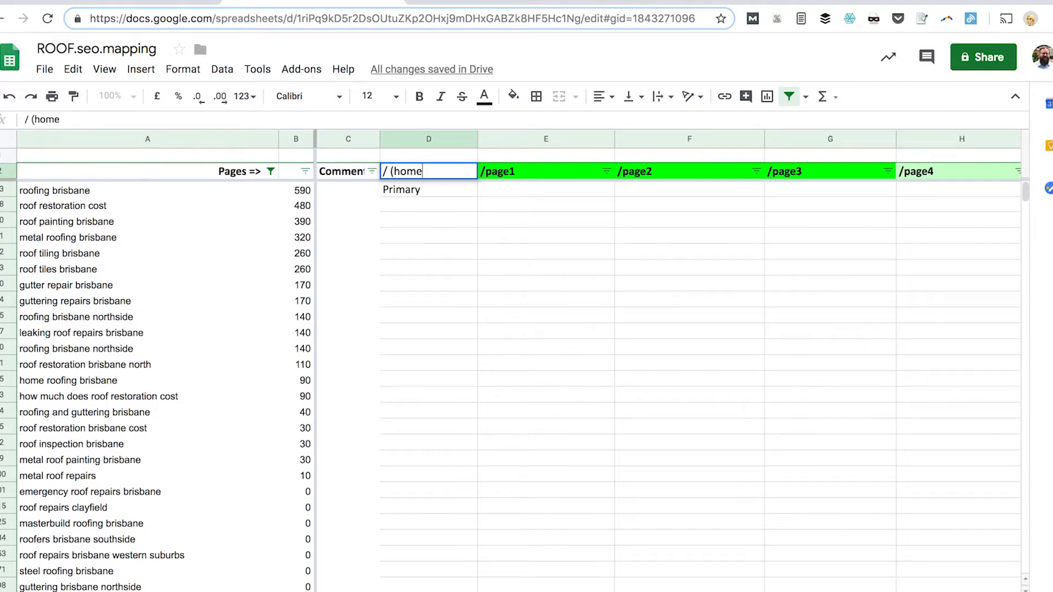
{"action": "key", "text": "Return"}
{"action": "key", "text": "Up"}
{"action": "key", "text": "Down"}
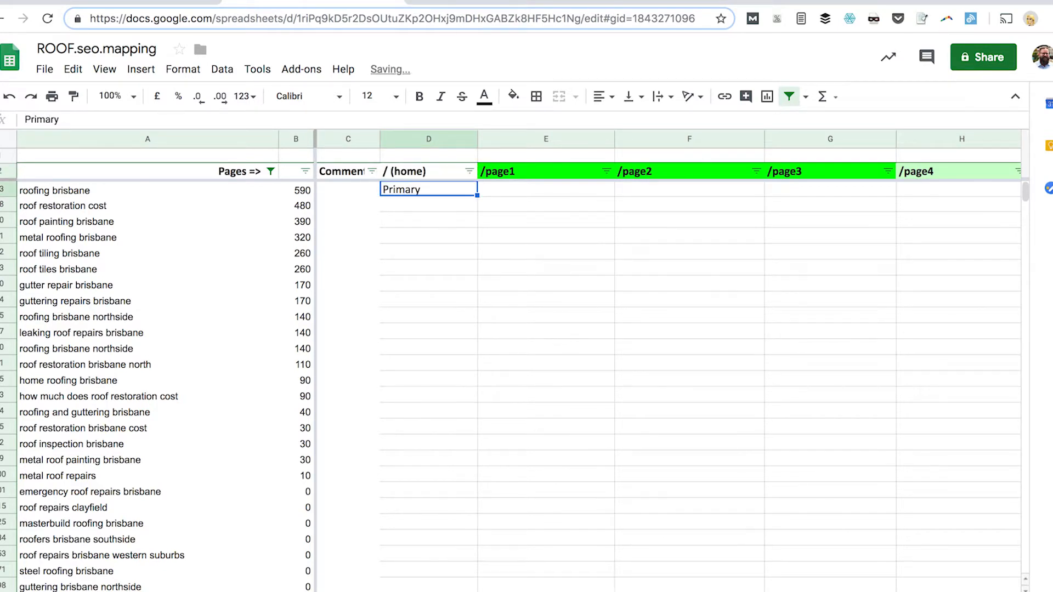
{"action": "left_click", "coordinate": [483, 2]}
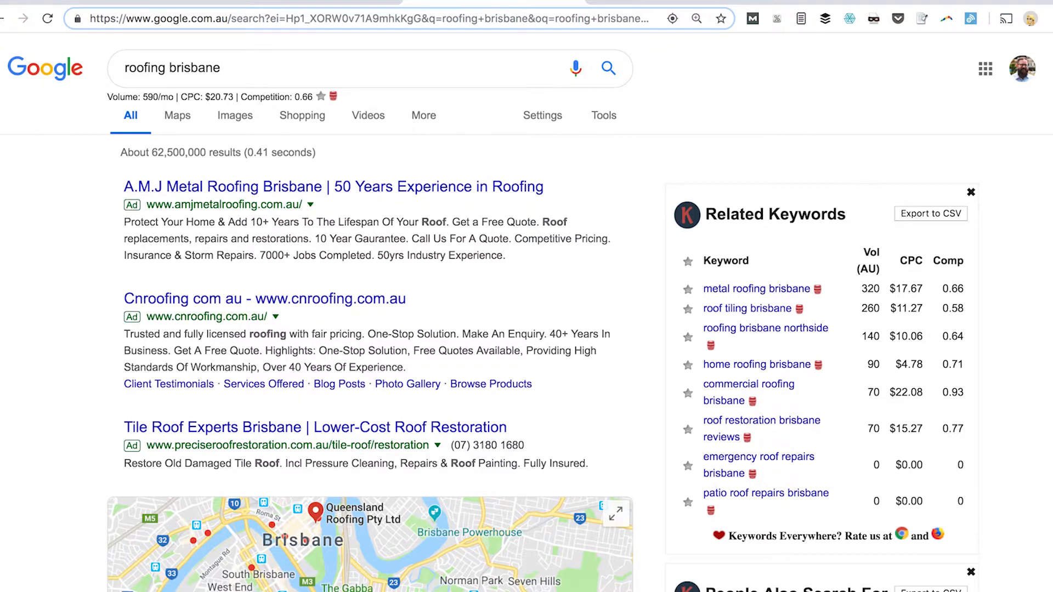
{"action": "left_click", "coordinate": [321, 3]}
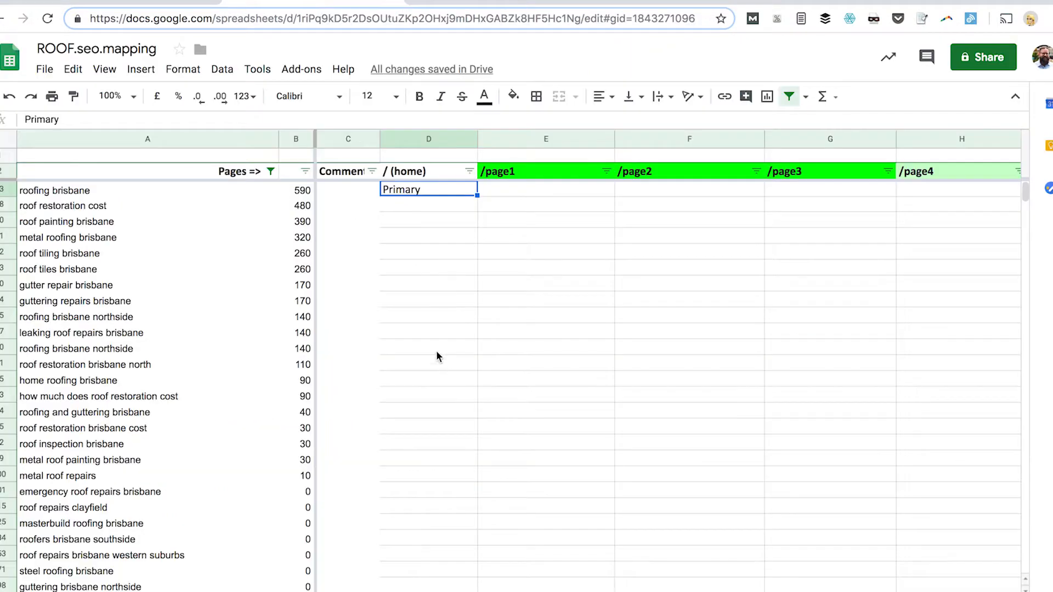
{"action": "left_click", "coordinate": [460, 207]}
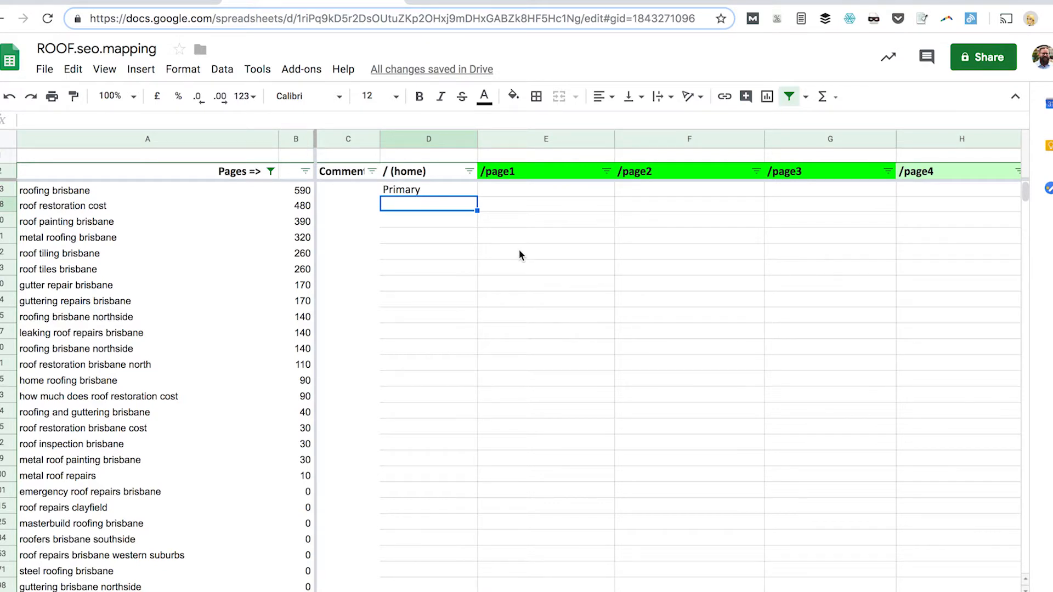
{"action": "key", "text": "Right"}
{"action": "key", "text": "Left"}
{"action": "key", "text": "Right"}
{"action": "key", "text": "Up"}
{"action": "key", "text": "Left"}
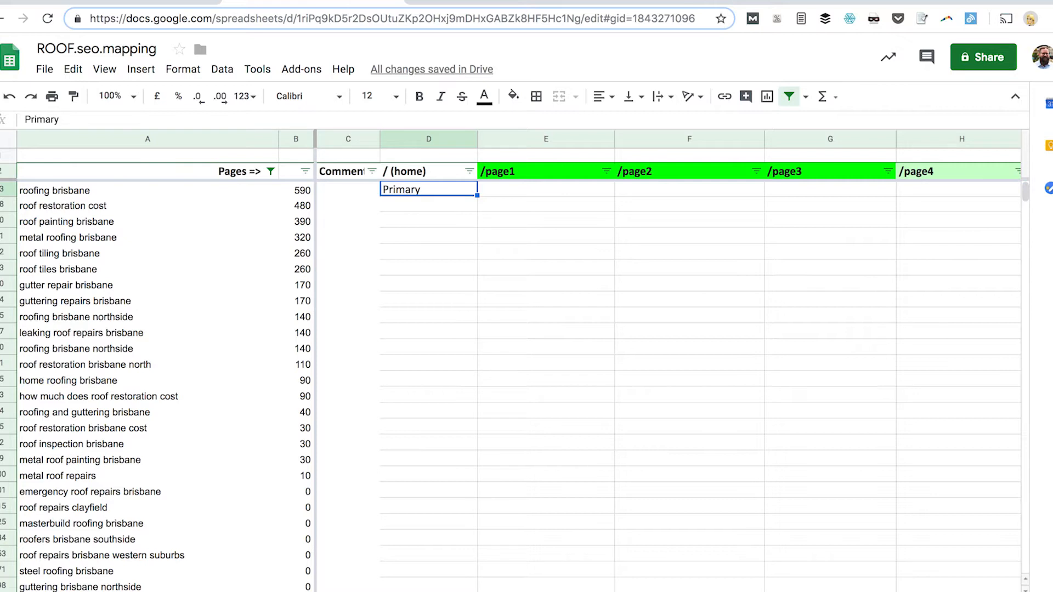
Step: Rename the "/page1" column header as "/roof-restoration-cost/"
{"action": "key", "text": "Down"}
{"action": "key", "text": "Up"}
{"action": "key", "text": "Up"}
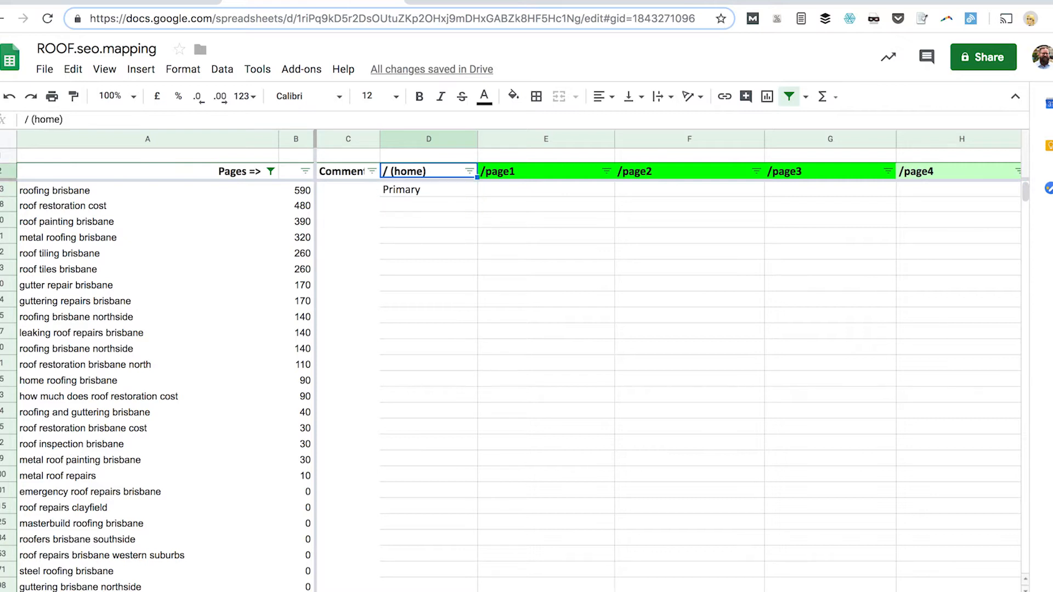
{"action": "key", "text": "Right"}
{"action": "type", "text": "/roof-resto"}
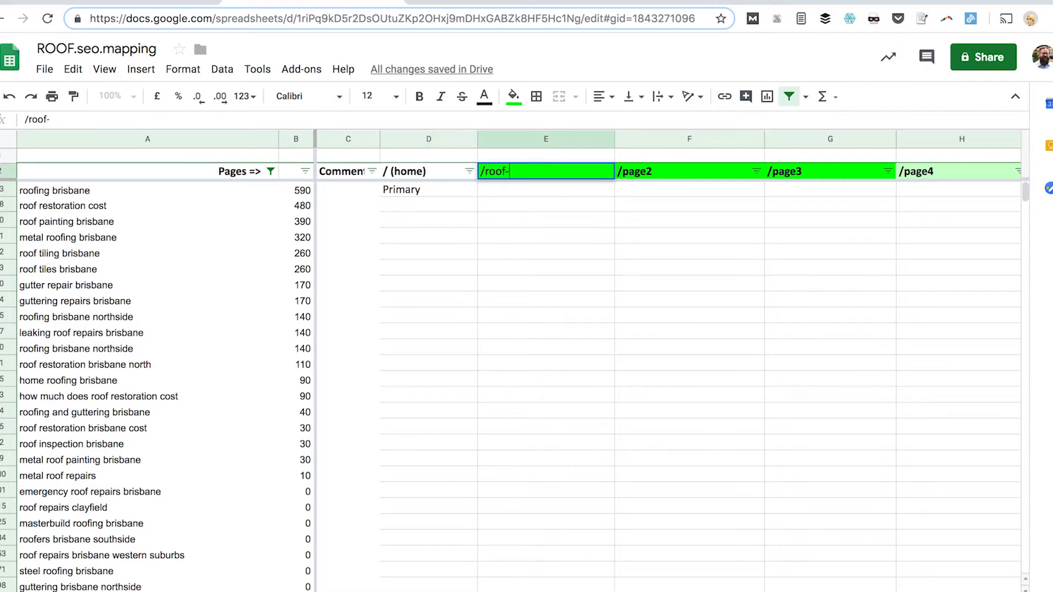
{"action": "key", "text": "BackSpace"}
{"action": "key", "text": "BackSpace"}
{"action": "type", "text": "toration-cost/"}
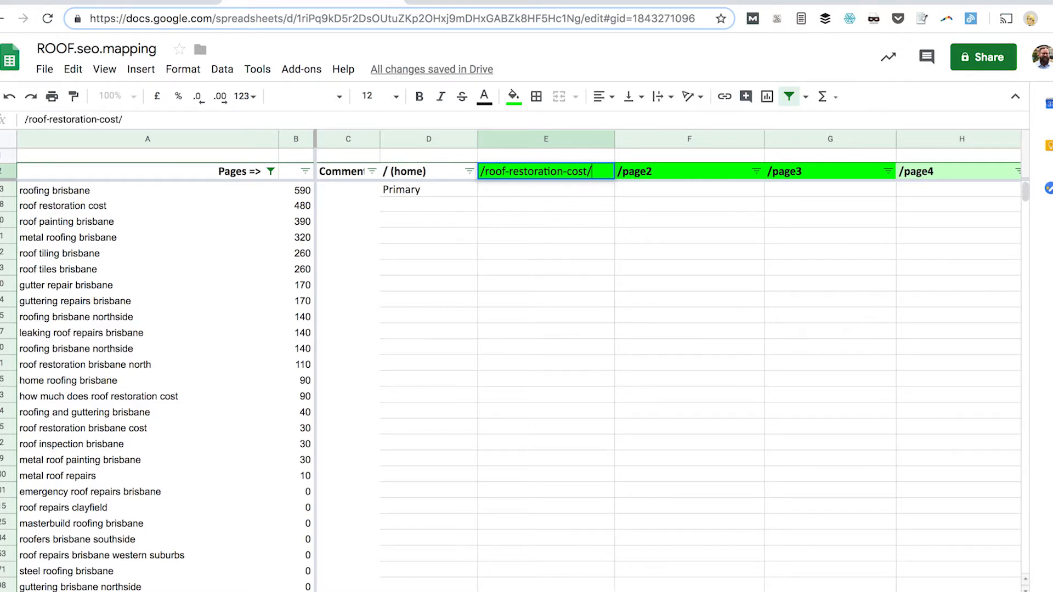
{"action": "key", "text": "Return"}
{"action": "key", "text": "Up"}
Step: Mark the "roof restoration cost" keyword as "Primary" under the /roof-restoration-cost/ page
{"action": "key", "text": "Down"}
{"action": "key", "text": "Down"}
{"action": "type", "text": "Primary"}
{"action": "key", "text": "Return"}
{"action": "key", "text": "Up"}
{"action": "key", "text": "Down"}
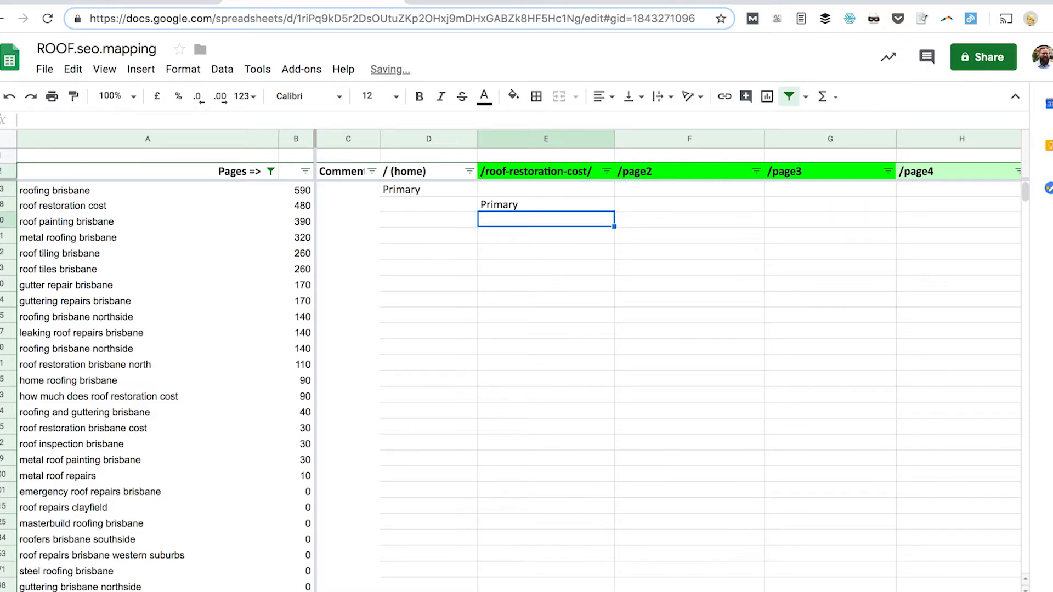
{"action": "key", "text": "Left"}
{"action": "key", "text": "Left"}
{"action": "key", "text": "Left"}
{"action": "key", "text": "Left"}
{"action": "key", "text": "Right"}
{"action": "key", "text": "Right"}
{"action": "key", "text": "Right"}
{"action": "key", "text": "Right"}
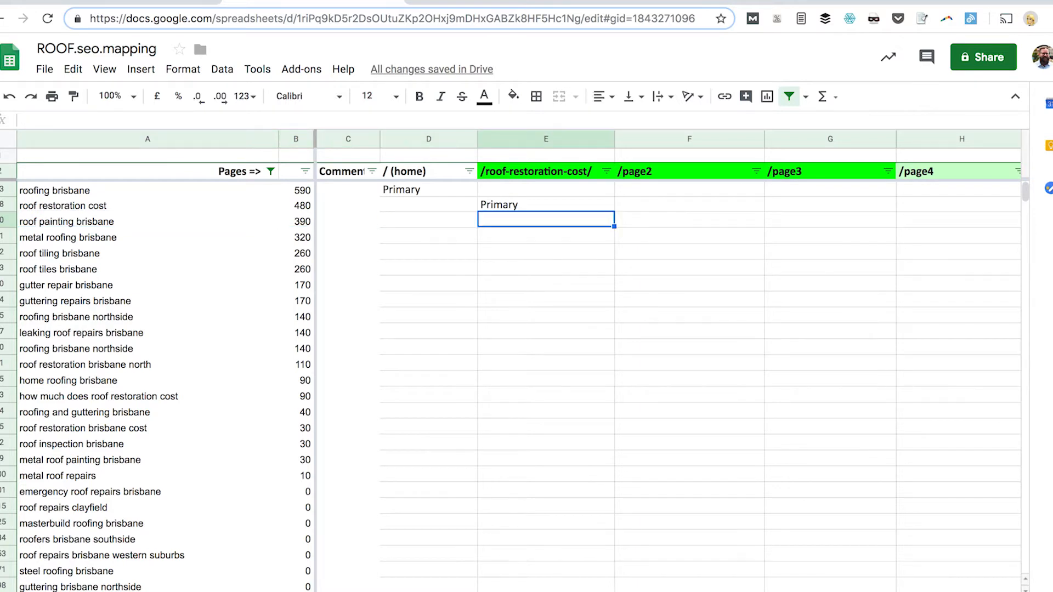
{"action": "key", "text": "Right"}
{"action": "key", "text": "Left"}
Step: Enter "Cross Link (2nd)" in the homepage column for the "roof painting brisbane" keyword
{"action": "key", "text": "Up"}
{"action": "key", "text": "Left"}
{"action": "key", "text": "Left"}
{"action": "key", "text": "Right"}
{"action": "key", "text": "Up"}
{"action": "key", "text": "Down"}
{"action": "key", "text": "Down"}
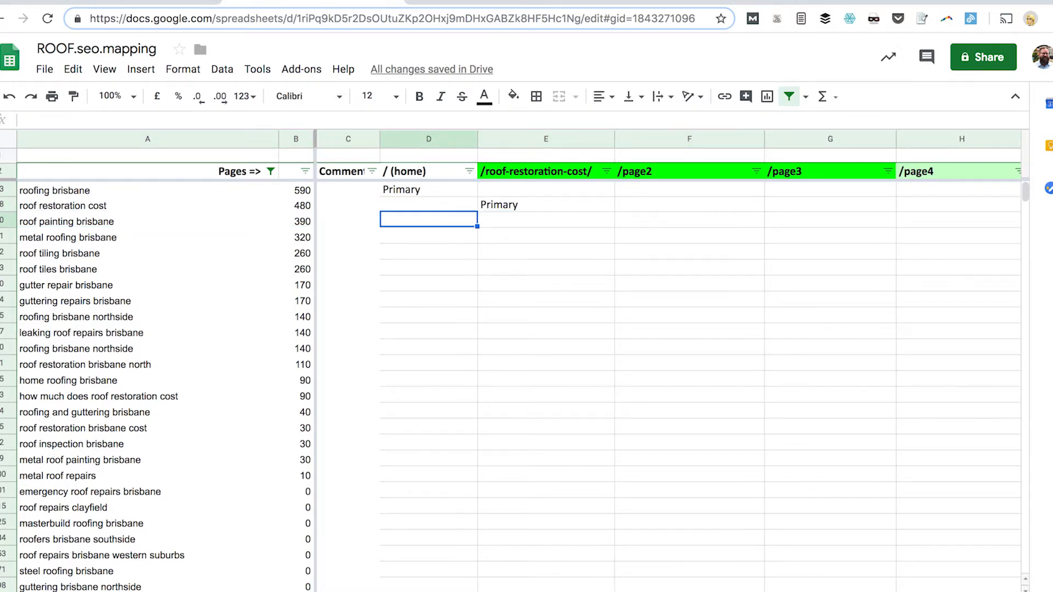
{"action": "type", "text": "Cross Link ("}
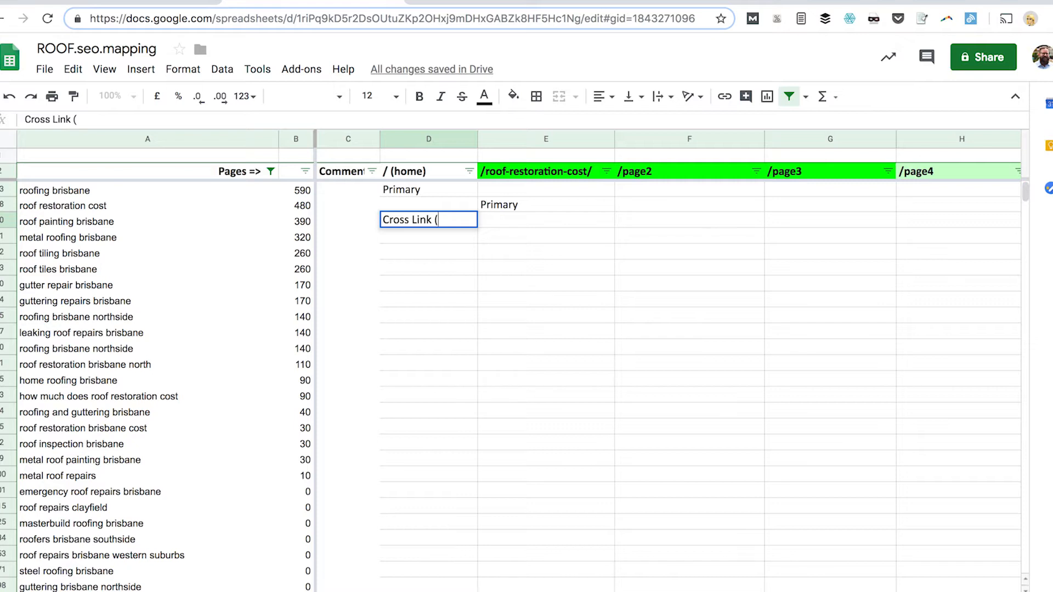
{"action": "key", "text": "BackSpace"}
{"action": "key", "text": "BackSpace"}
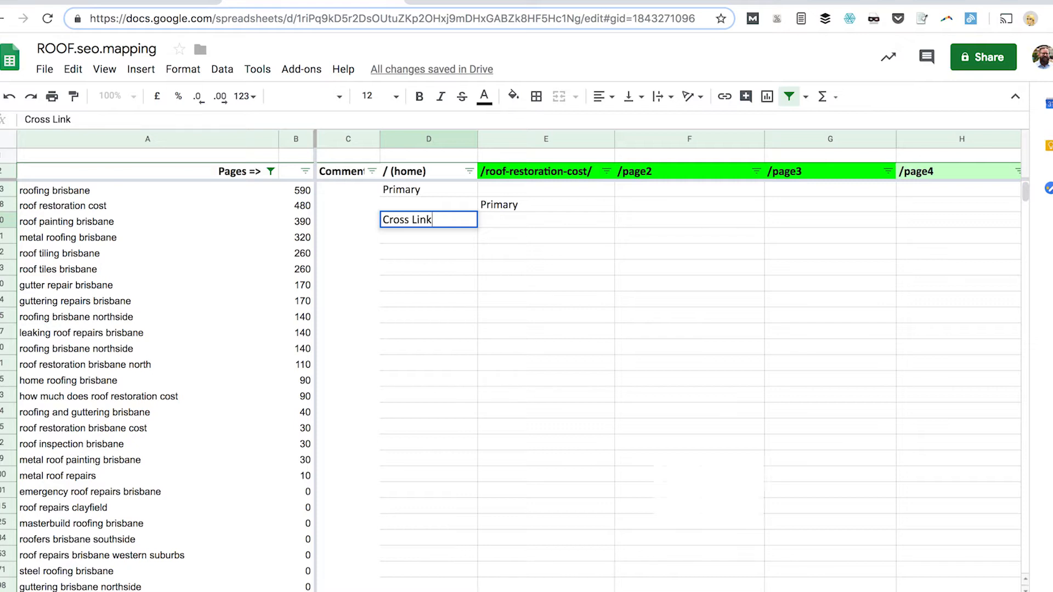
{"action": "type", "text": "(2nd"}
{"action": "key", "text": "BackSpace"}
{"action": "type", "text": "nd_)"}
Step: Mark "roof painting brisbane" as "Primary" in the /page2 column
{"action": "key", "text": "Tab"}
{"action": "key", "text": "Tab"}
{"action": "type", "text": "Primary"}
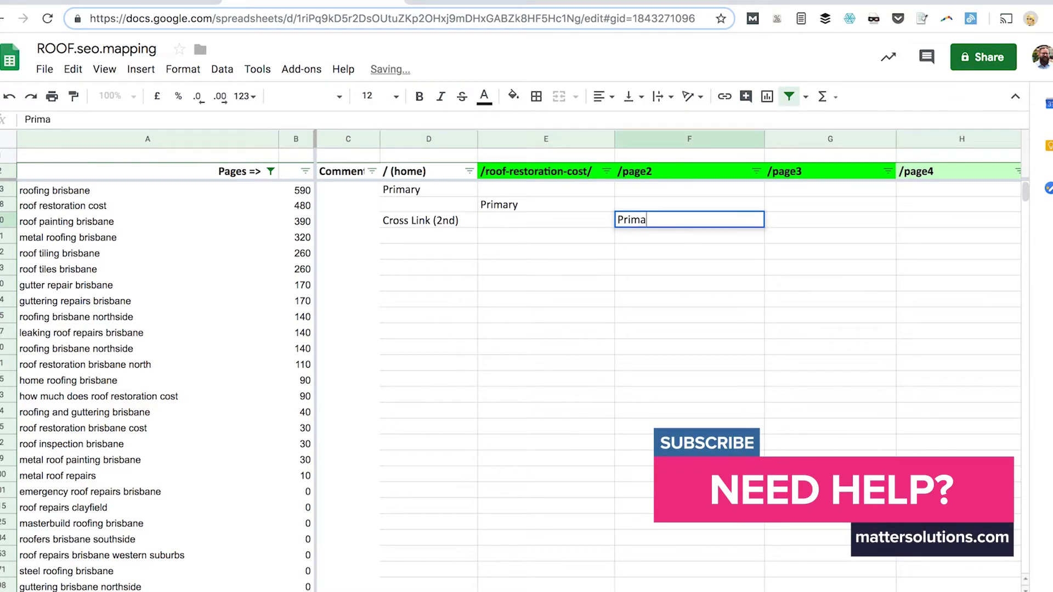
{"action": "key", "text": "Up"}
Step: Rename the "/page2" column header as "/roof-painting/"
{"action": "key", "text": "Up"}
{"action": "key", "text": "Up"}
{"action": "key", "text": "Up"}
{"action": "key", "text": "Down"}
{"action": "type", "text": "/"}
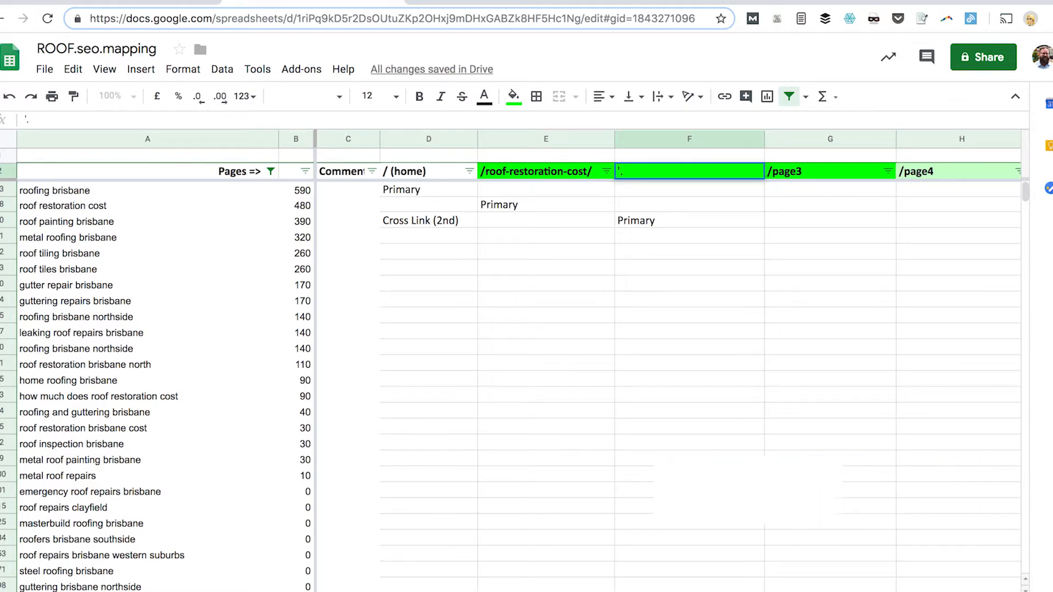
{"action": "key", "text": "Escape"}
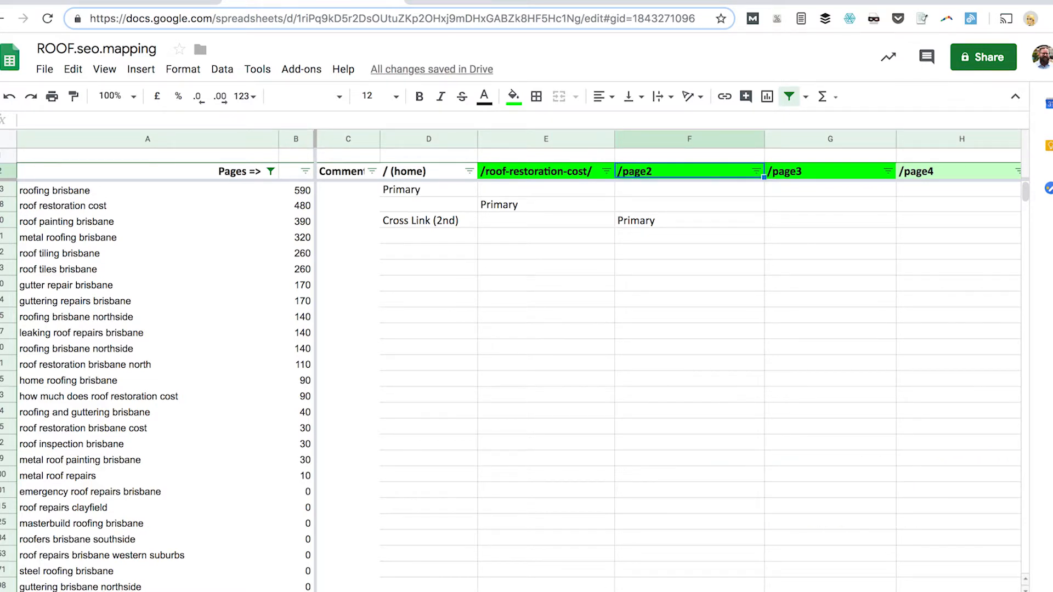
{"action": "type", "text": "/roof-pa"}
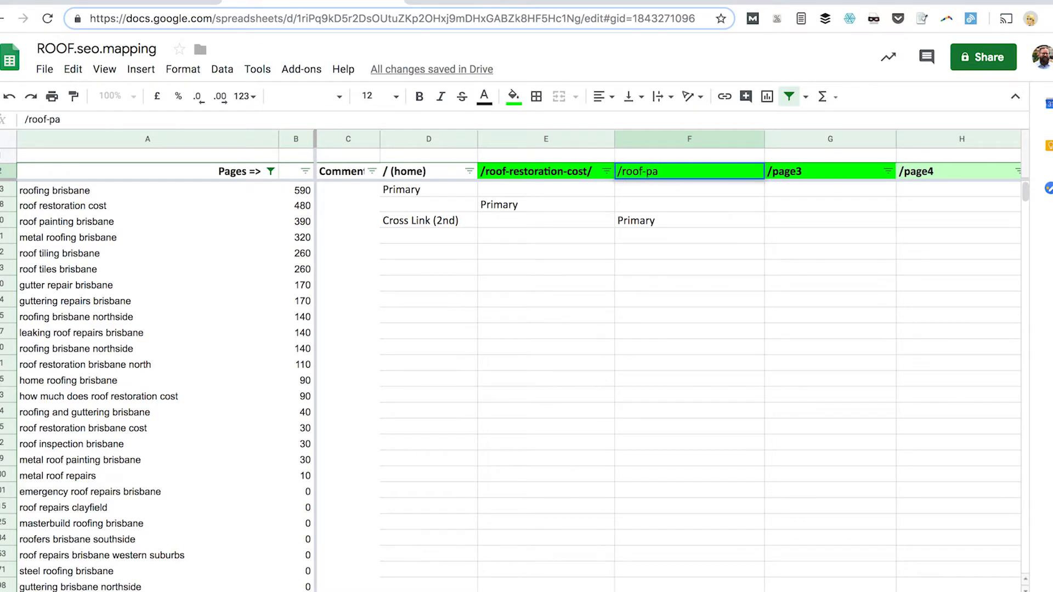
{"action": "type", "text": "inting/"}
{"action": "key", "text": "Return"}
{"action": "key", "text": "Up"}
{"action": "key", "text": "Down"}
{"action": "key", "text": "Up"}
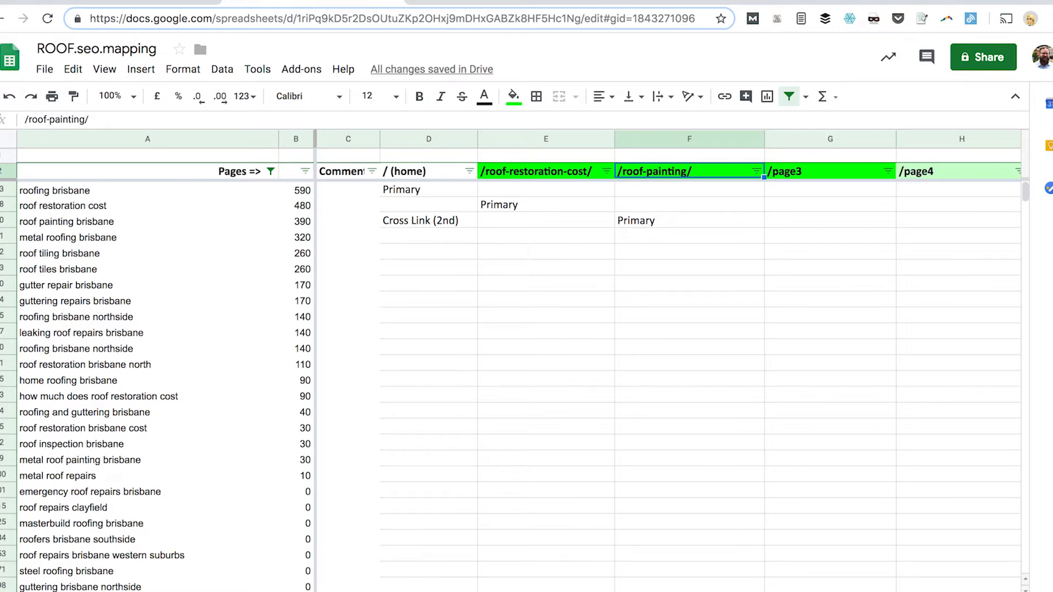
{"action": "key", "text": "Down"}
{"action": "key", "text": "Down"}
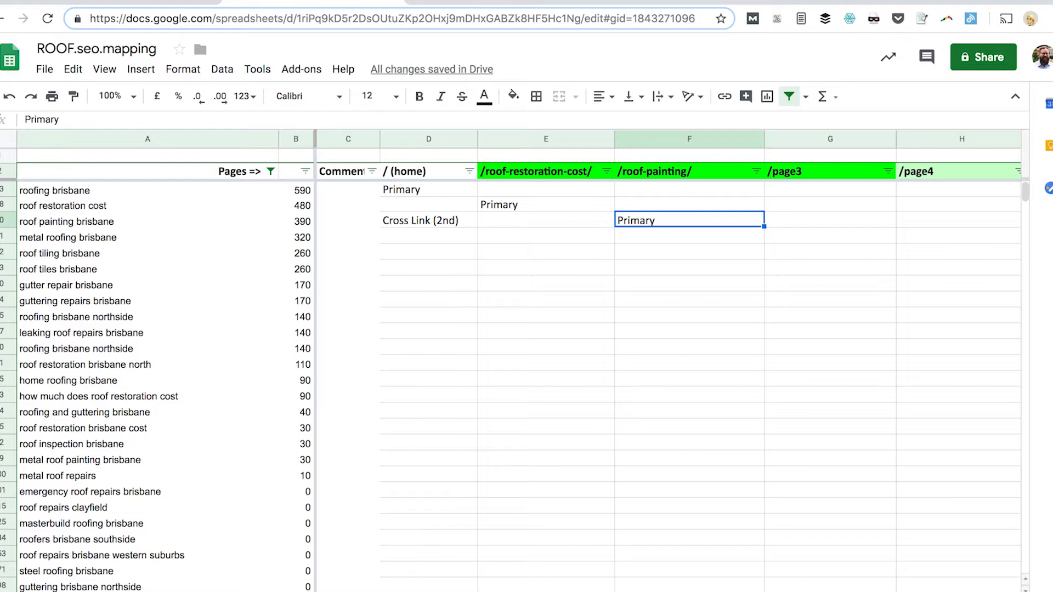
{"action": "key", "text": "Up"}
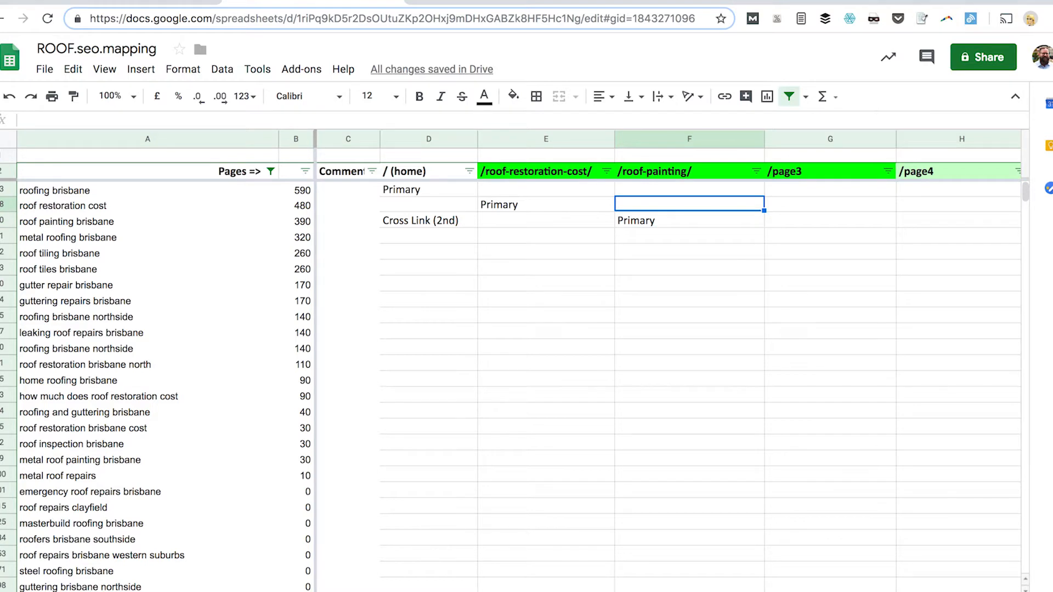
{"action": "key", "text": "Down"}
{"action": "key", "text": "Up"}
{"action": "key", "text": "Down"}
{"action": "key", "text": "Up"}
{"action": "key", "text": "Down"}
{"action": "key", "text": "Down"}
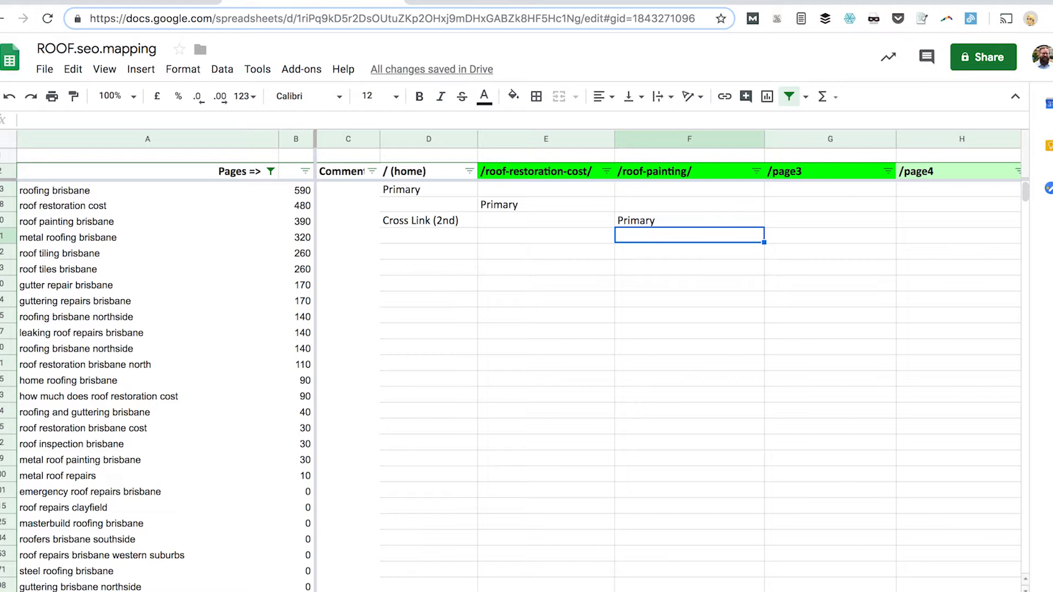
{"action": "key", "text": "Up"}
{"action": "key", "text": "Down"}
{"action": "key", "text": "Up"}
{"action": "key", "text": "Down"}
{"action": "key", "text": "Up"}
{"action": "key", "text": "Down"}
{"action": "key", "text": "Up"}
{"action": "key", "text": "Up"}
{"action": "key", "text": "Up"}
{"action": "key", "text": "Up"}
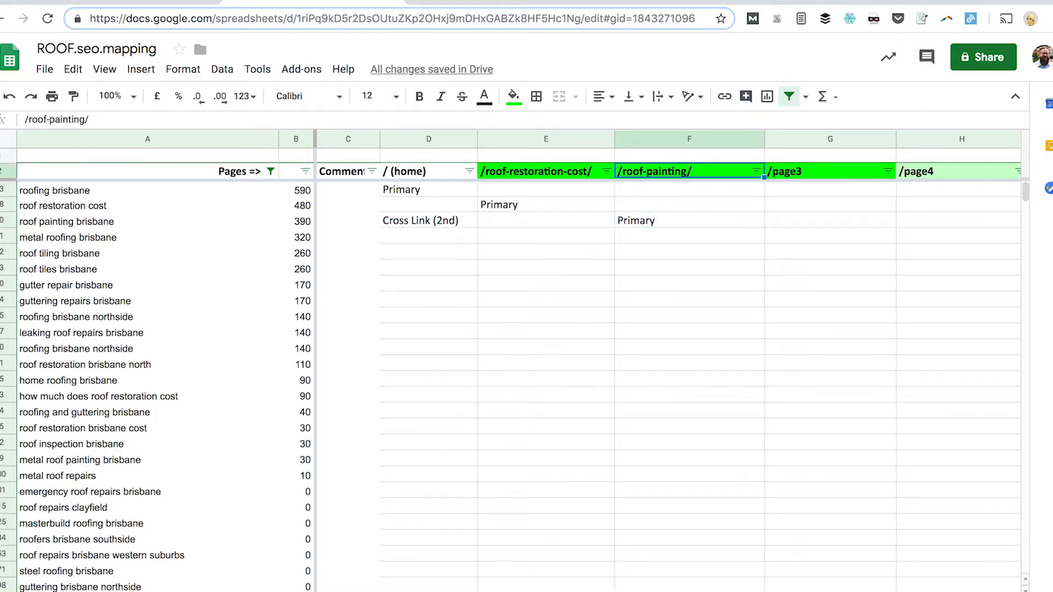
Step: Copy the homepage column's "Cross Link (2nd)" entry for "roof painting brisbane" to the "metal roofing brisbane" row
{"action": "key", "text": "Left"}
{"action": "key", "text": "Left"}
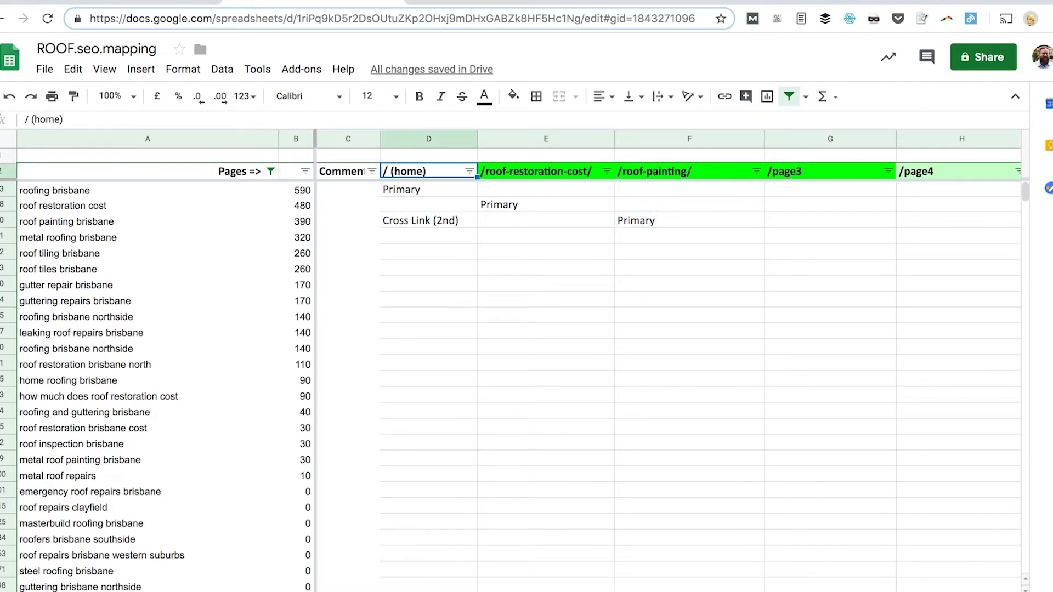
{"action": "key", "text": "Down"}
{"action": "key", "text": "Down"}
{"action": "key", "text": "Down"}
{"action": "key", "text": "ctrl+c"}
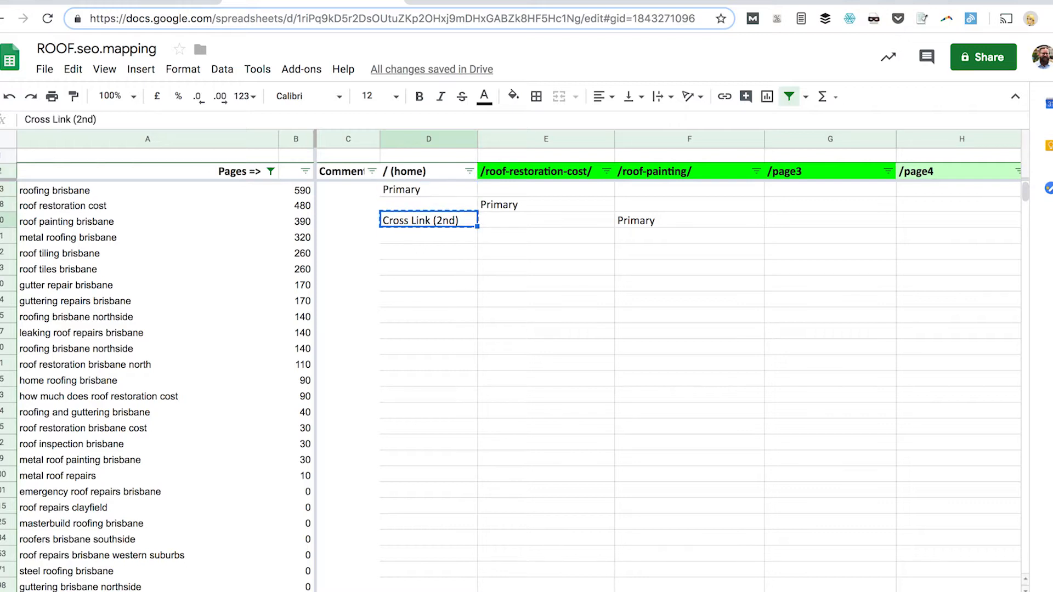
{"action": "key", "text": "Down"}
{"action": "key", "text": "ctrl+v"}
Step: Rename the "/page3" column header as "/metal-roofing"
{"action": "key", "text": "Right"}
{"action": "key", "text": "Right"}
{"action": "key", "text": "Right"}
{"action": "key", "text": "Right"}
{"action": "key", "text": "Up"}
{"action": "key", "text": "Up"}
{"action": "key", "text": "Up"}
{"action": "key", "text": "Up"}
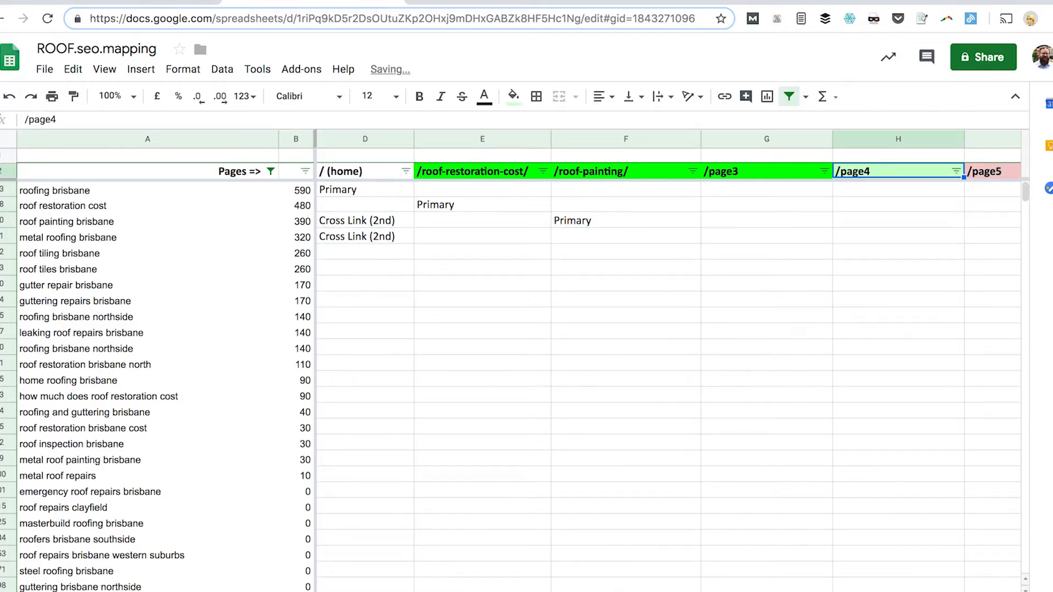
{"action": "key", "text": "Left"}
{"action": "type", "text": "/metal-roofing"}
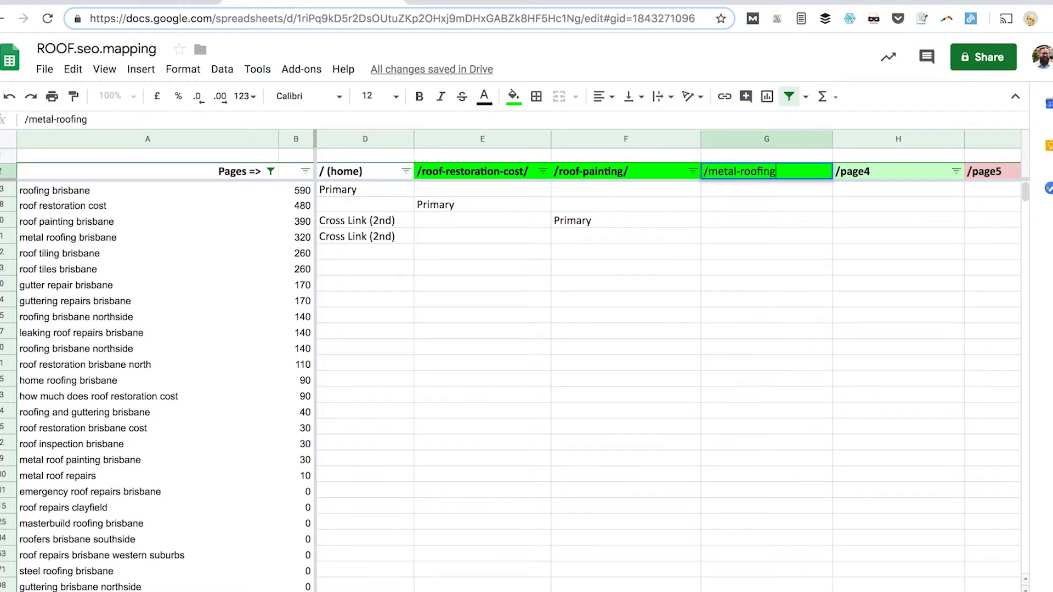
{"action": "key", "text": "Return"}
Step: Rename the "/page4" column header as "/roof-tiling" to give the roof tiling keywords a page
{"action": "key", "text": "Down"}
{"action": "key", "text": "Down"}
{"action": "key", "text": "Down"}
{"action": "key", "text": "Down"}
{"action": "key", "text": "Down"}
{"action": "key", "text": "Left"}
{"action": "key", "text": "Left"}
{"action": "key", "text": "Left"}
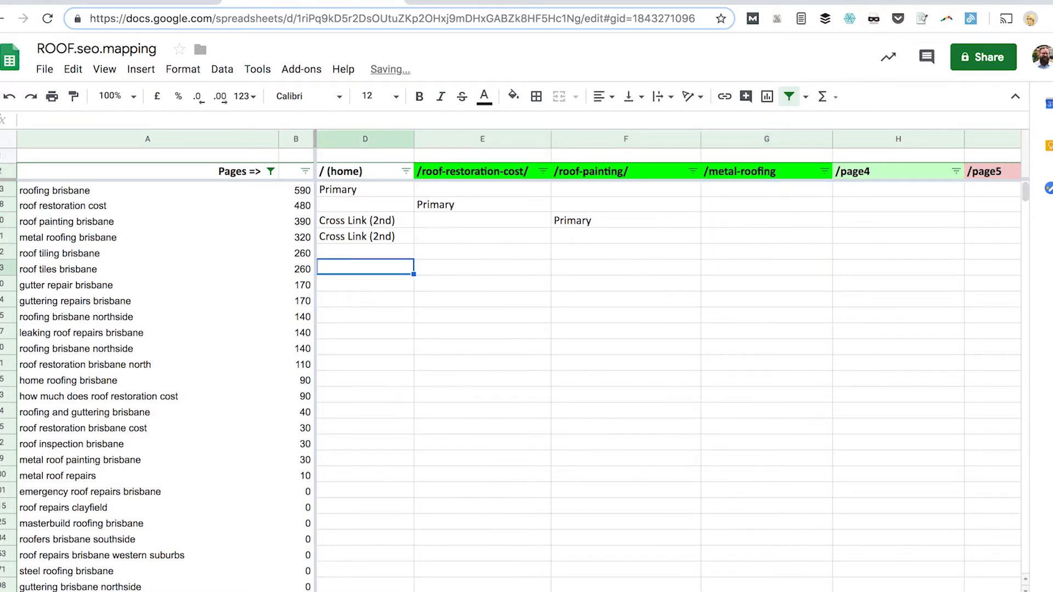
{"action": "key", "text": "Left"}
{"action": "key", "text": "Left"}
{"action": "key", "text": "Left"}
{"action": "key", "text": "Up"}
{"action": "key", "text": "Up"}
{"action": "key", "text": "Right"}
{"action": "key", "text": "Down"}
{"action": "key", "text": "Right"}
{"action": "key", "text": "Right"}
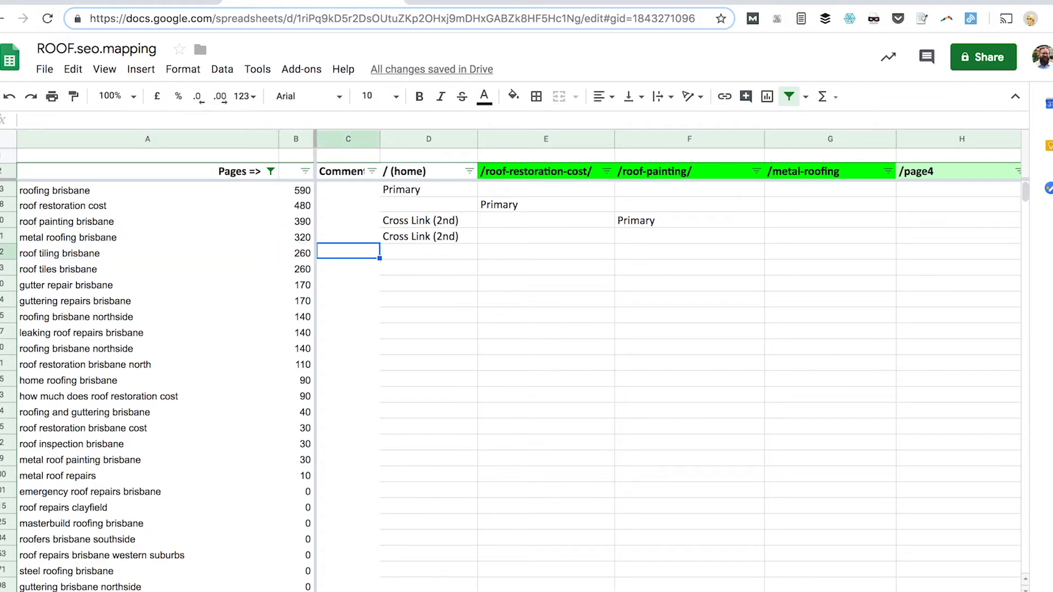
{"action": "key", "text": "Right"}
{"action": "key", "text": "Right"}
{"action": "key", "text": "Right"}
{"action": "key", "text": "Up"}
{"action": "key", "text": "Up"}
{"action": "key", "text": "Up"}
{"action": "key", "text": "Up"}
{"action": "key", "text": "Up"}
{"action": "key", "text": "Right"}
{"action": "type", "text": "/"}
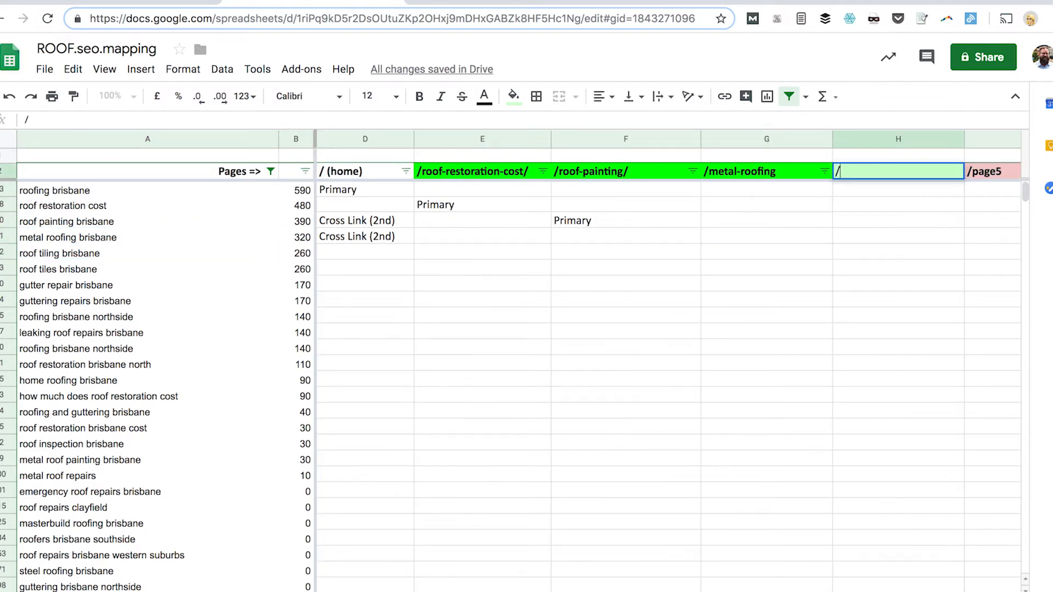
{"action": "type", "text": "roof-tiling"}
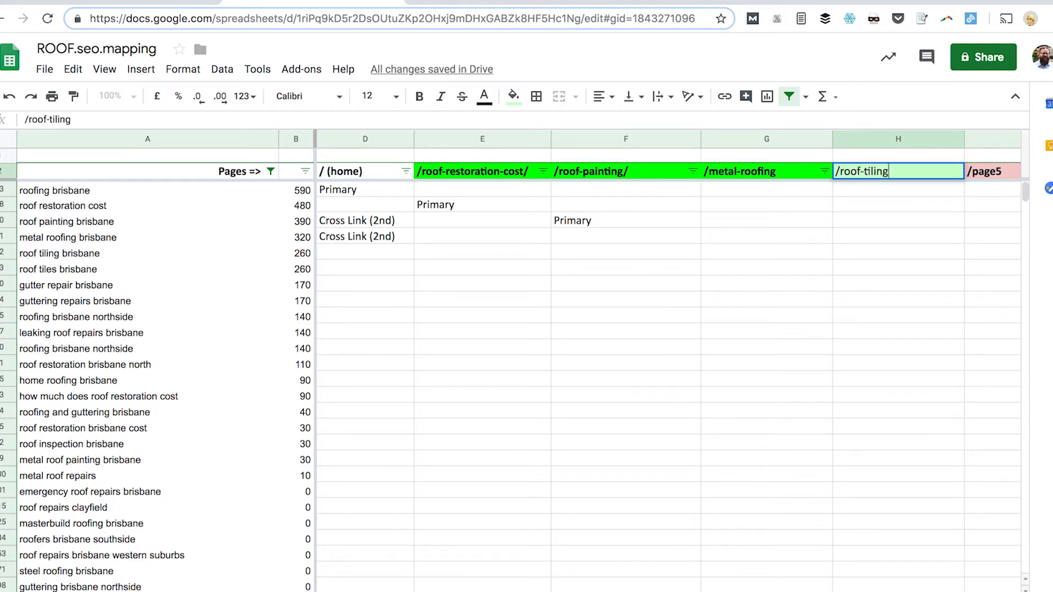
{"action": "key", "text": "Return"}
Step: Copy "Cross Link (2nd)" from the "metal roofing brisbane" row to the "roof tiling brisbane" row in the homepage column
{"action": "key", "text": "Down"}
{"action": "key", "text": "Down"}
{"action": "key", "text": "Left"}
{"action": "key", "text": "Left"}
{"action": "key", "text": "Left"}
{"action": "key", "text": "Left"}
{"action": "key", "text": "Left"}
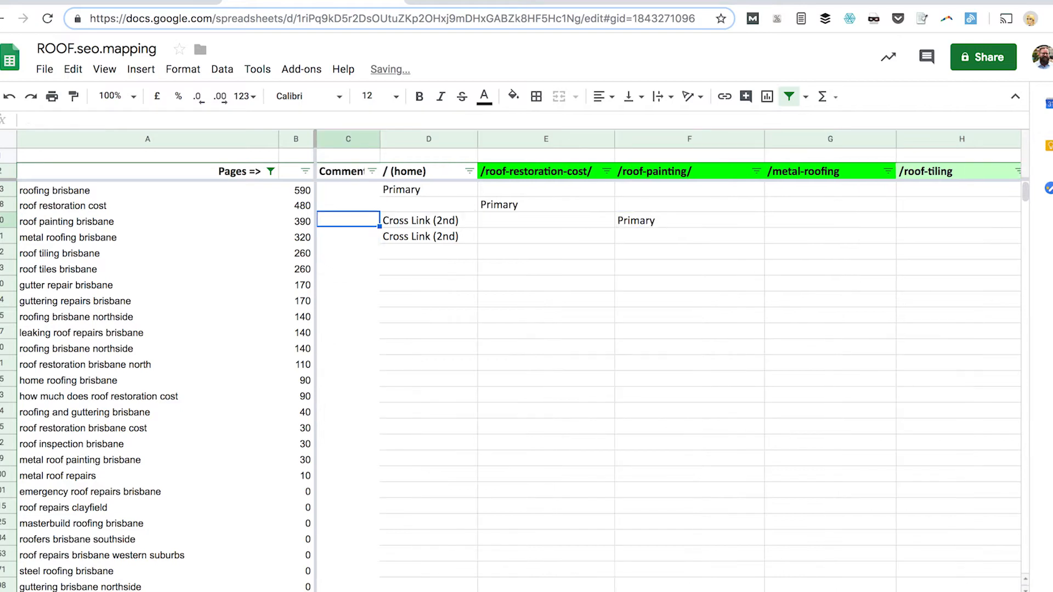
{"action": "key", "text": "Down"}
{"action": "key", "text": "Right"}
{"action": "key", "text": "ctrl+c"}
{"action": "key", "text": "Down"}
{"action": "key", "text": "ctrl+v"}
Step: Try to mark "roof tiling brisbane" as "Primary" in the /roof-tiling column
{"action": "key", "text": "Right"}
{"action": "key", "text": "Right"}
{"action": "key", "text": "Right"}
{"action": "key", "text": "Right"}
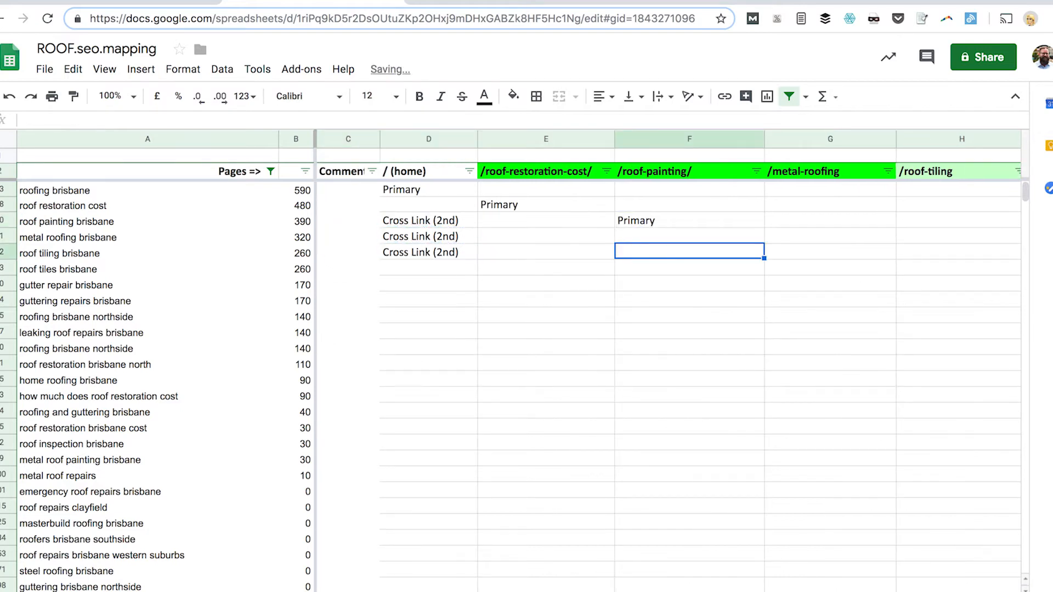
{"action": "type", "text": "PRimar"}
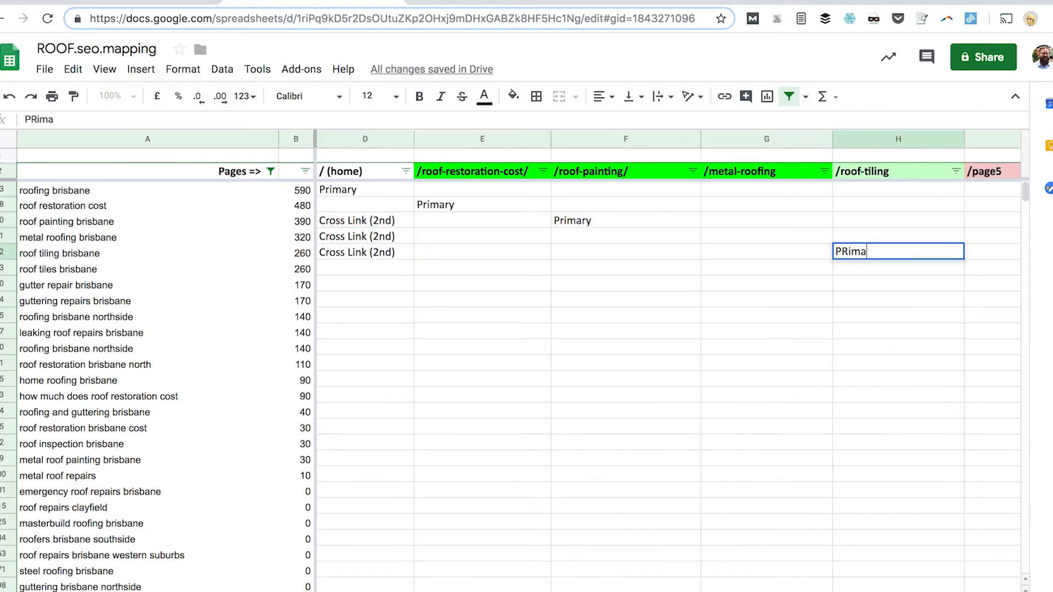
{"action": "key", "text": "Up"}
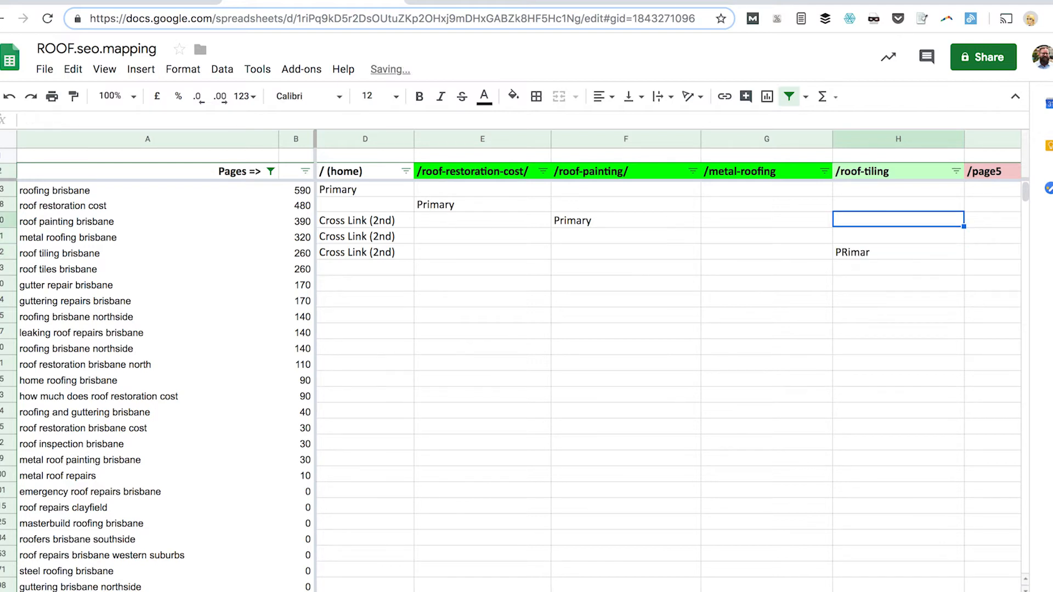
Step: Copy the /roof-painting/ column's "Primary" entry to "metal roofing brisbane" under /metal-roofing and "roof tiling brisbane" under /roof-tiling
{"action": "key", "text": "Left"}
{"action": "key", "text": "Left"}
{"action": "key", "text": "Left"}
{"action": "key", "text": "Right"}
{"action": "key", "text": "ctrl+c"}
{"action": "key", "text": "Down"}
{"action": "key", "text": "Right"}
{"action": "key", "text": "ctrl+v"}
{"action": "key", "text": "Down"}
{"action": "key", "text": "Right"}
{"action": "key", "text": "Left"}
{"action": "key", "text": "ctrl+v"}
{"action": "key", "text": "Right"}
{"action": "key", "text": "Left"}
{"action": "key", "text": "Right"}
{"action": "key", "text": "ctrl+v"}
Step: Look through the keyword list below "roof tiling brisbane" for the next keyword that needs its own page
{"action": "key", "text": "Left"}
{"action": "key", "text": "Left"}
{"action": "key", "text": "Left"}
{"action": "key", "text": "Left"}
{"action": "key", "text": "Left"}
{"action": "key", "text": "Left"}
{"action": "key", "text": "Left"}
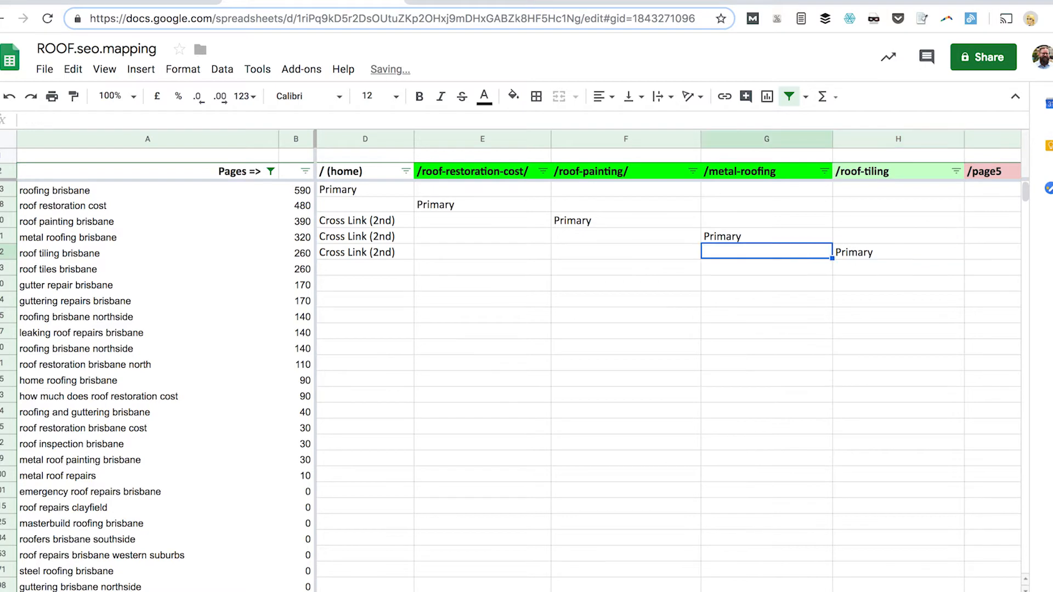
{"action": "key", "text": "Right"}
{"action": "key", "text": "Right"}
{"action": "key", "text": "Right"}
{"action": "key", "text": "Right"}
{"action": "key", "text": "Right"}
{"action": "key", "text": "Up"}
{"action": "key", "text": "Up"}
{"action": "key", "text": "Right"}
{"action": "key", "text": "Right"}
{"action": "key", "text": "Down"}
{"action": "key", "text": "Left"}
{"action": "key", "text": "Left"}
{"action": "key", "text": "Left"}
{"action": "key", "text": "Left"}
{"action": "key", "text": "Left"}
{"action": "key", "text": "Left"}
{"action": "key", "text": "Left"}
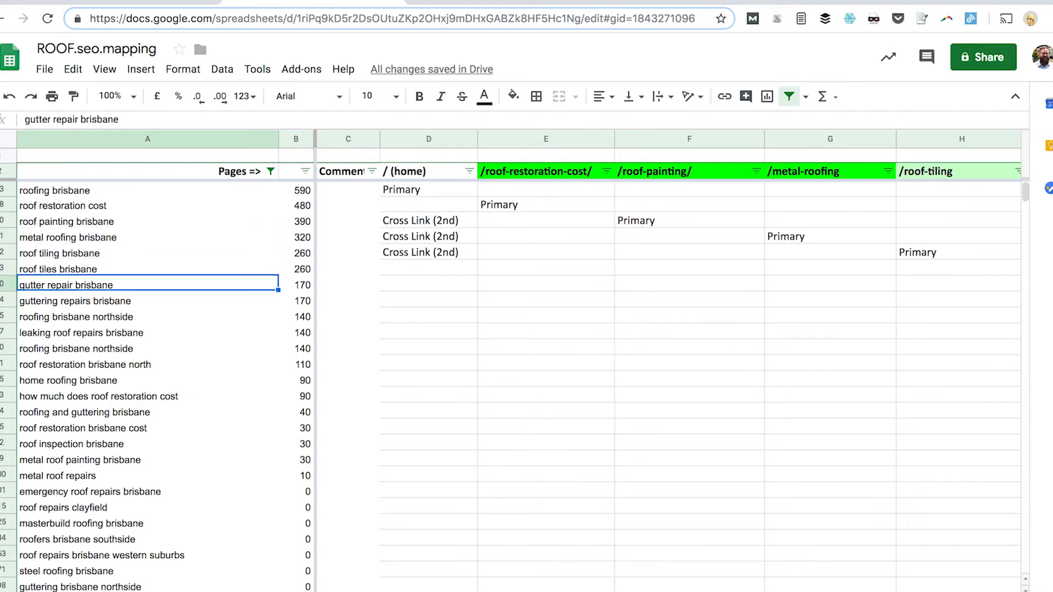
Step: Rename the "/page5" column header as "/gutter-repair"
{"action": "key", "text": "Right"}
{"action": "key", "text": "Right"}
{"action": "key", "text": "Right"}
{"action": "key", "text": "Right"}
{"action": "key", "text": "Right"}
{"action": "key", "text": "Right"}
{"action": "key", "text": "Right"}
{"action": "key", "text": "Right"}
{"action": "key", "text": "Up"}
{"action": "key", "text": "Up"}
{"action": "key", "text": "Up"}
{"action": "key", "text": "Up"}
{"action": "key", "text": "Up"}
{"action": "key", "text": "Up"}
{"action": "key", "text": "Up"}
{"action": "type", "text": "/gutter-repair"}
{"action": "key", "text": "Return"}
{"action": "key", "text": "Up"}
{"action": "key", "text": "Down"}
{"action": "key", "text": "Up"}
{"action": "key", "text": "Up"}
{"action": "key", "text": "Down"}
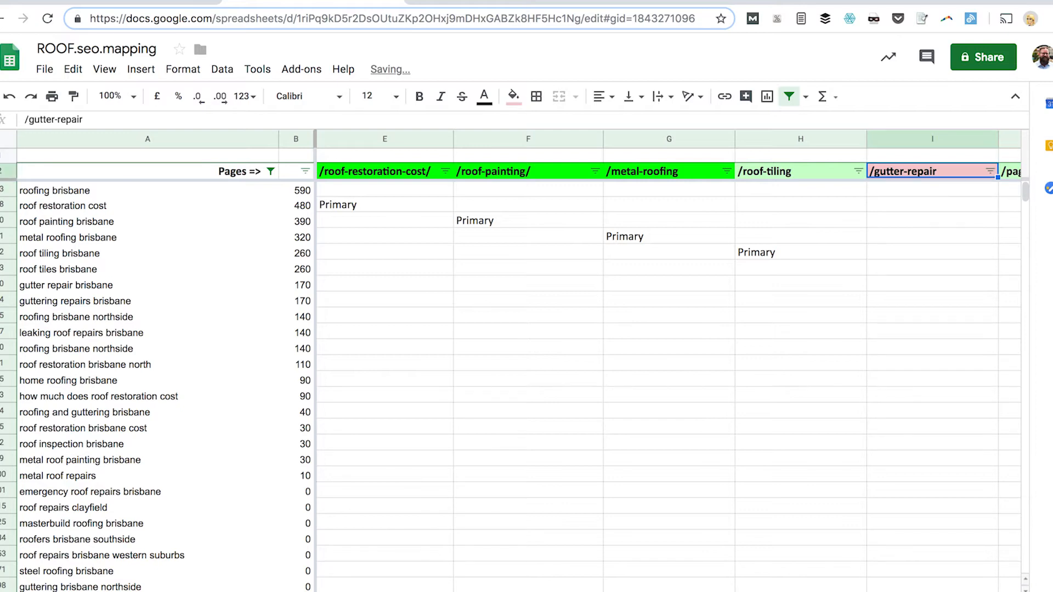
Step: Mark "gutter repair brisbane" as "Primary" in the /gutter-repair column
{"action": "key", "text": "Left"}
{"action": "key", "text": "Left"}
{"action": "key", "text": "Left"}
{"action": "key", "text": "Left"}
{"action": "key", "text": "Left"}
{"action": "key", "text": "Left"}
{"action": "key", "text": "Left"}
{"action": "key", "text": "Left"}
{"action": "key", "text": "Down"}
{"action": "key", "text": "Down"}
{"action": "key", "text": "Down"}
{"action": "key", "text": "Down"}
{"action": "key", "text": "Down"}
{"action": "key", "text": "Down"}
{"action": "key", "text": "Down"}
{"action": "key", "text": "Down"}
{"action": "key", "text": "Right"}
{"action": "key", "text": "Left"}
{"action": "key", "text": "Up"}
{"action": "key", "text": "Down"}
{"action": "key", "text": "Up"}
{"action": "key", "text": "Right"}
{"action": "key", "text": "Right"}
{"action": "key", "text": "Right"}
{"action": "key", "text": "Right"}
{"action": "key", "text": "Right"}
{"action": "key", "text": "Right"}
{"action": "key", "text": "Right"}
{"action": "key", "text": "Right"}
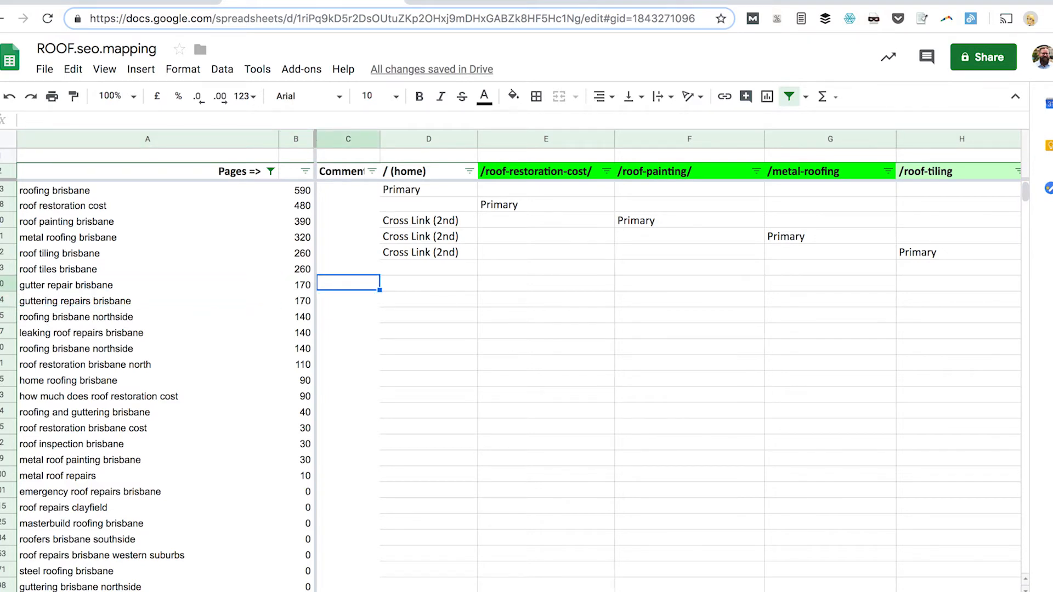
{"action": "type", "text": "Primary"}
{"action": "key", "text": "Return"}
Step: Copy the /gutter-repair column's "Primary" entry to the "guttering repairs brisbane" row
{"action": "key", "text": "Up"}
{"action": "key", "text": "ctrl+c"}
{"action": "key", "text": "Down"}
{"action": "key", "text": "ctrl+v"}
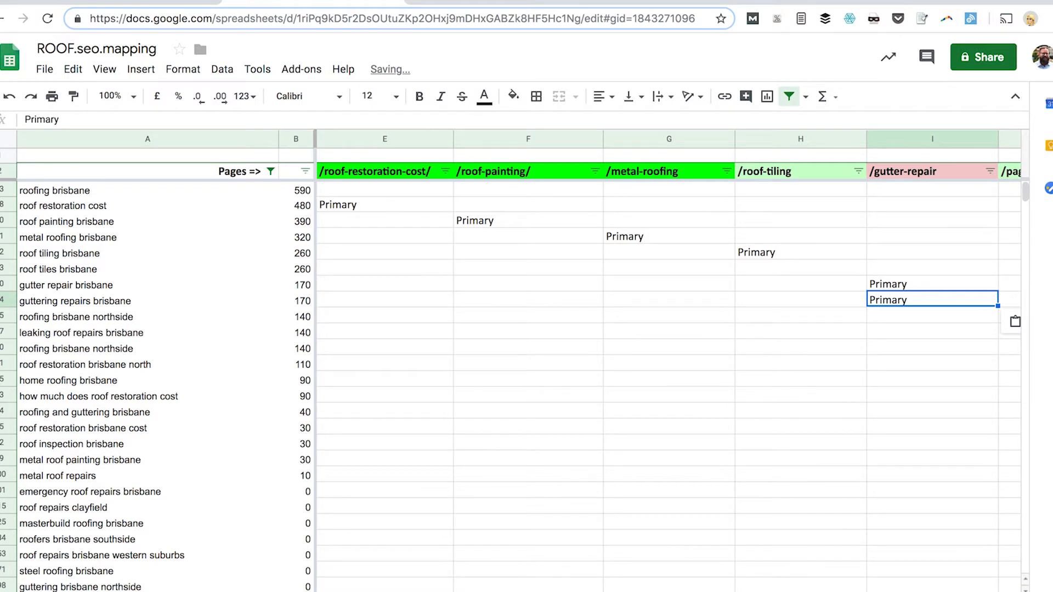
Step: Mark "roof tiles brisbane" as "Secondary" in the /roof-tiling column
{"action": "key", "text": "Up"}
{"action": "key", "text": "Up"}
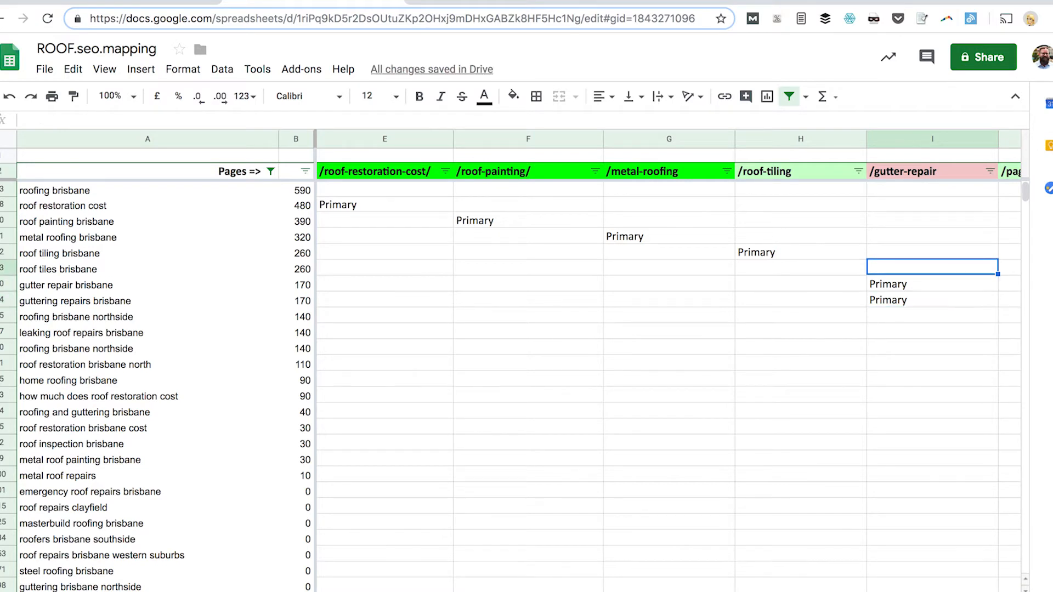
{"action": "key", "text": "Left"}
{"action": "key", "text": "Left"}
{"action": "key", "text": "Left"}
{"action": "key", "text": "Left"}
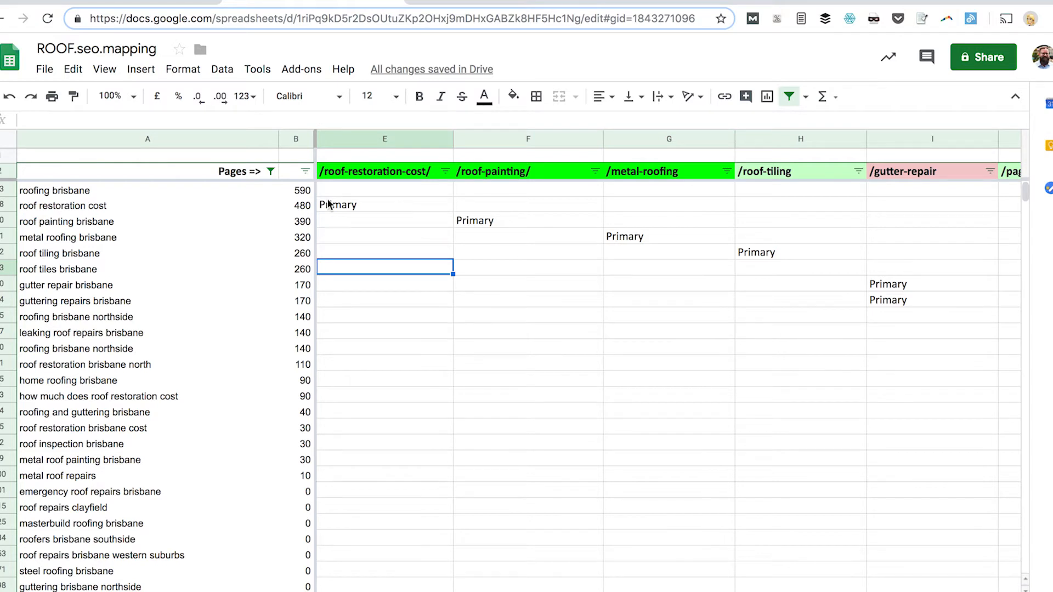
{"action": "left_click", "coordinate": [134, 270]}
{"action": "key", "text": "ctrl+c"}
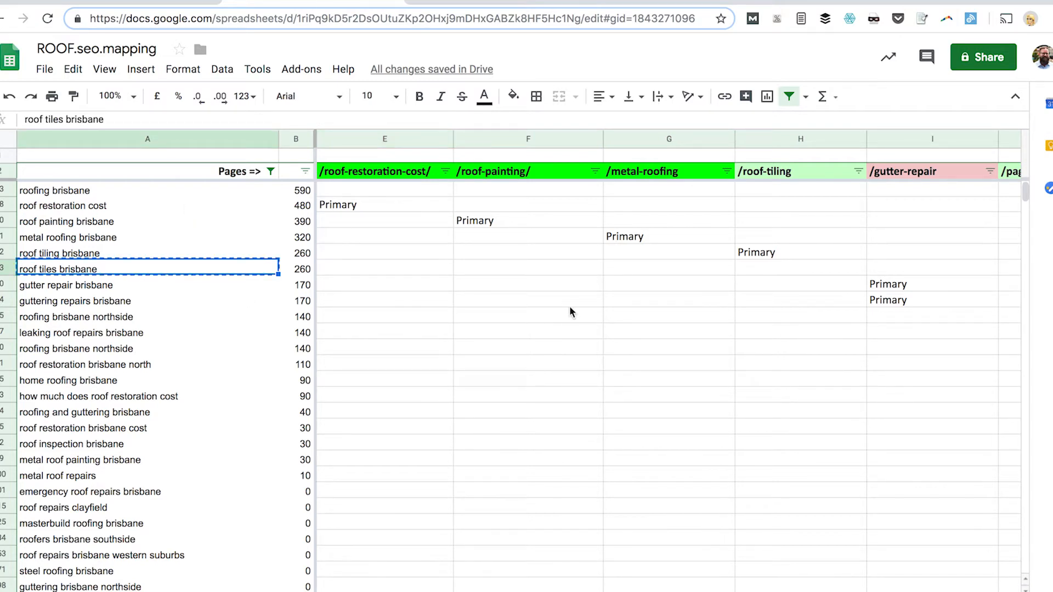
{"action": "left_click", "coordinate": [772, 270]}
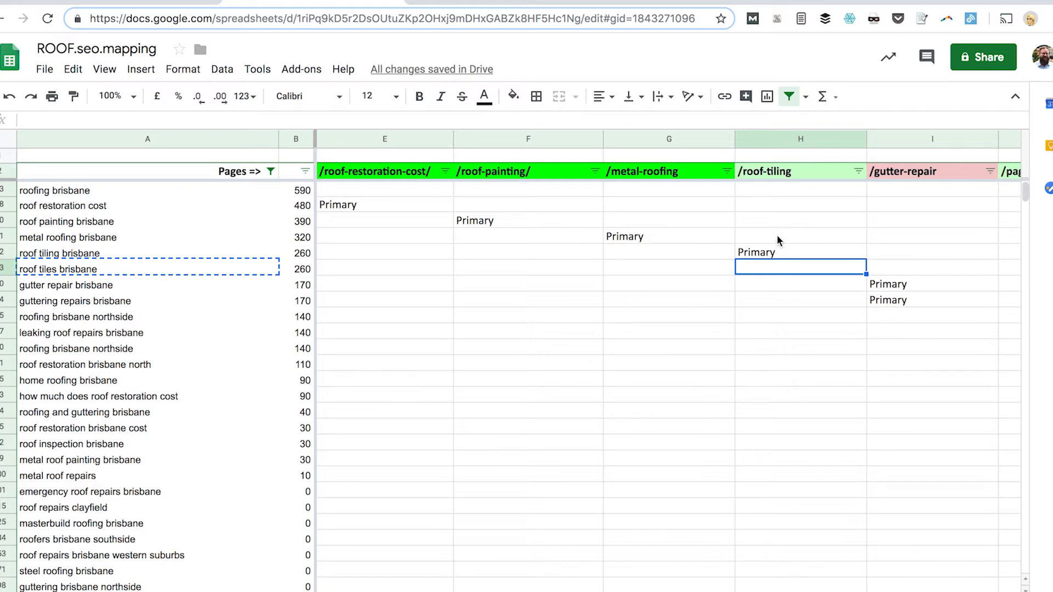
{"action": "type", "text": "Secondary"}
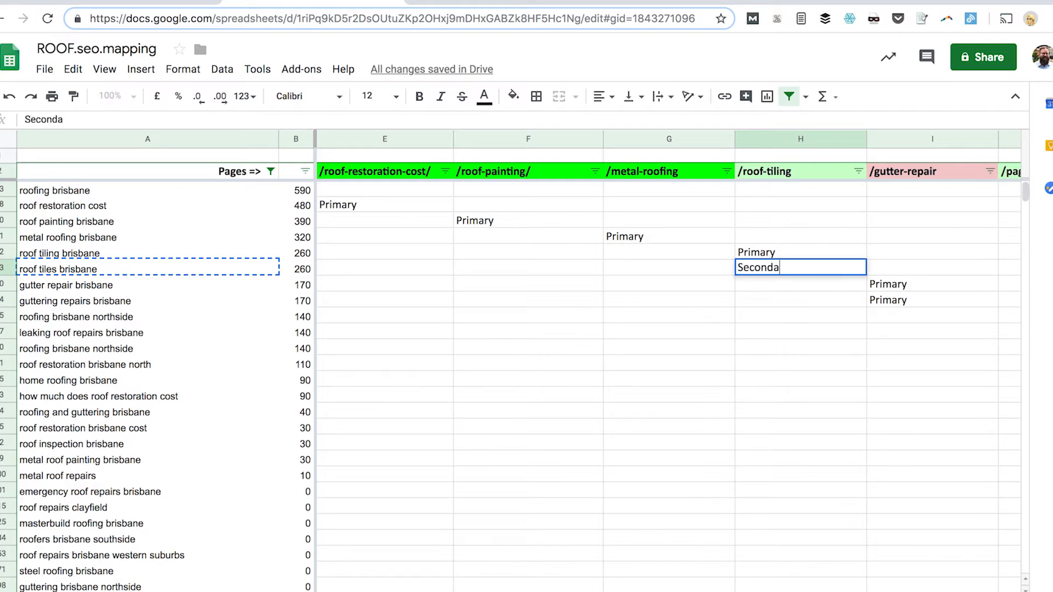
{"action": "key", "text": "Return"}
{"action": "key", "text": "Up"}
{"action": "key", "text": "Down"}
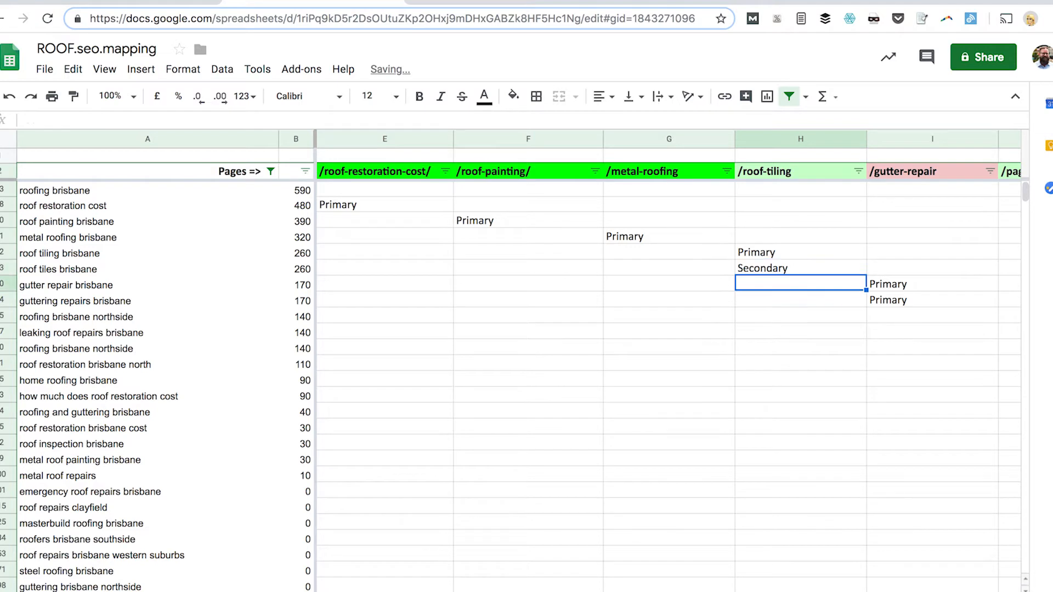
Step: Review the entries made so far across the page columns, from /gutter-repair back to / (home) and /roof-restoration-cost/
{"action": "key", "text": "Down"}
{"action": "key", "text": "Right"}
{"action": "key", "text": "Up"}
{"action": "key", "text": "Up"}
{"action": "key", "text": "Up"}
{"action": "key", "text": "Left"}
{"action": "key", "text": "Down"}
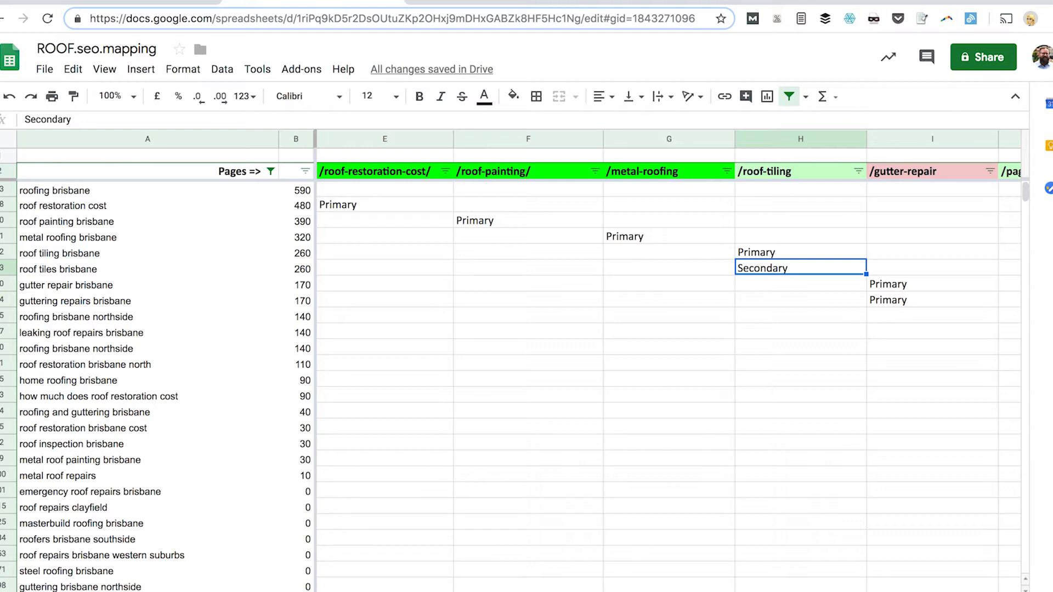
{"action": "key", "text": "Right"}
{"action": "key", "text": "Down"}
{"action": "key", "text": "Down"}
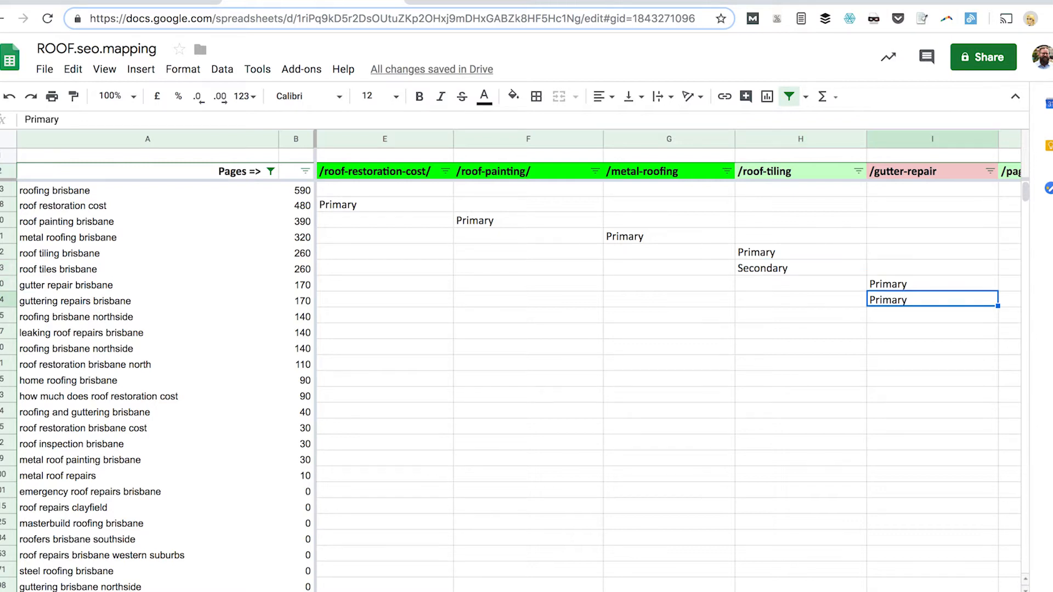
{"action": "key", "text": "Down"}
{"action": "key", "text": "Left"}
{"action": "key", "text": "Up"}
{"action": "key", "text": "Up"}
{"action": "key", "text": "Left"}
{"action": "key", "text": "Left"}
{"action": "key", "text": "Left"}
{"action": "key", "text": "Left"}
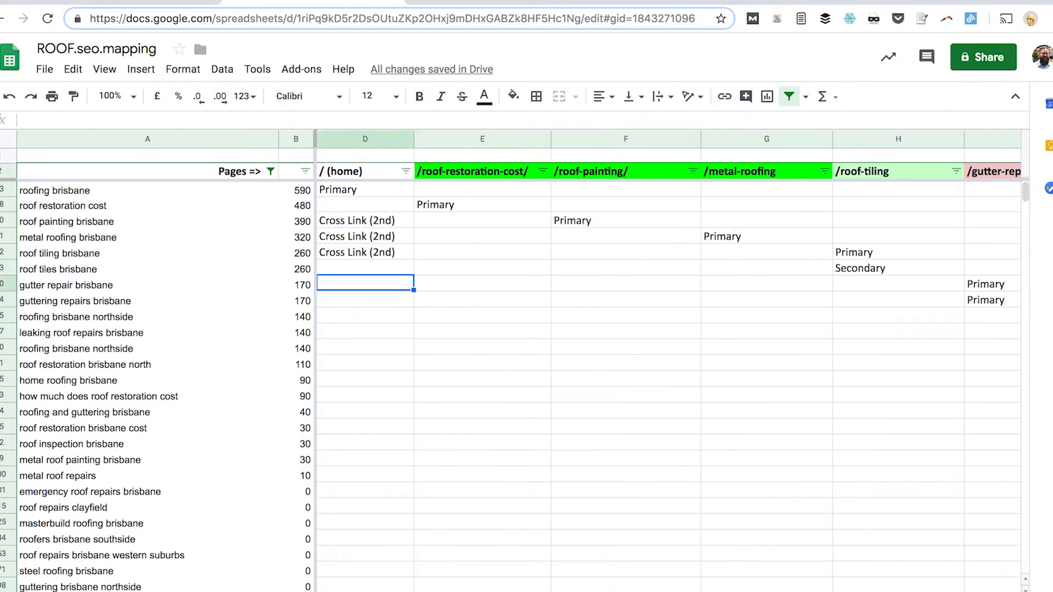
{"action": "key", "text": "Left"}
{"action": "key", "text": "Left"}
{"action": "key", "text": "Left"}
{"action": "key", "text": "Right"}
{"action": "key", "text": "Right"}
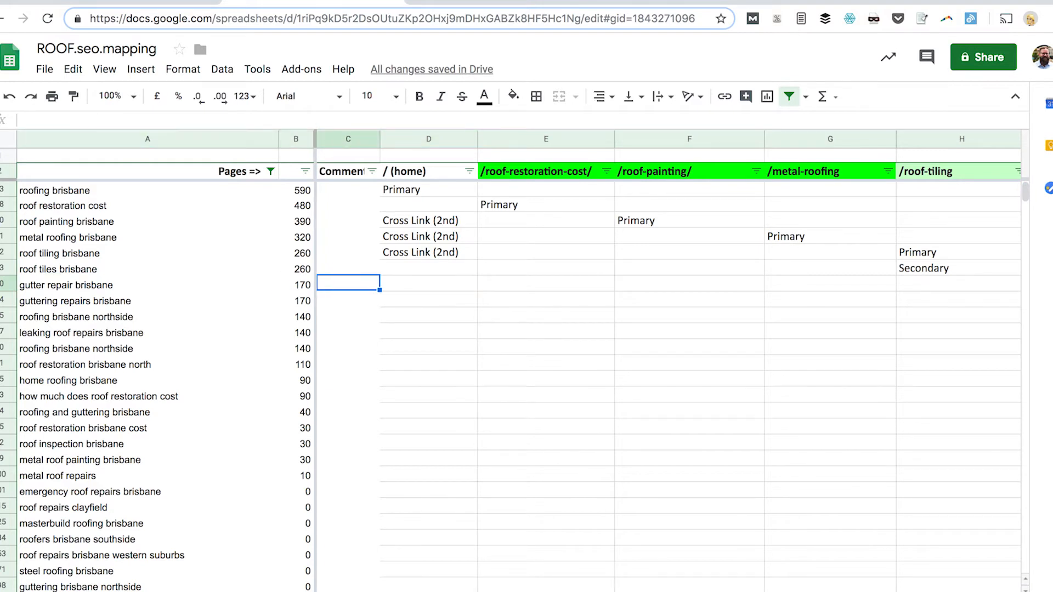
{"action": "key", "text": "Right"}
{"action": "key", "text": "Right"}
{"action": "key", "text": "Up"}
{"action": "key", "text": "Up"}
{"action": "key", "text": "Up"}
{"action": "key", "text": "Up"}
{"action": "key", "text": "Up"}
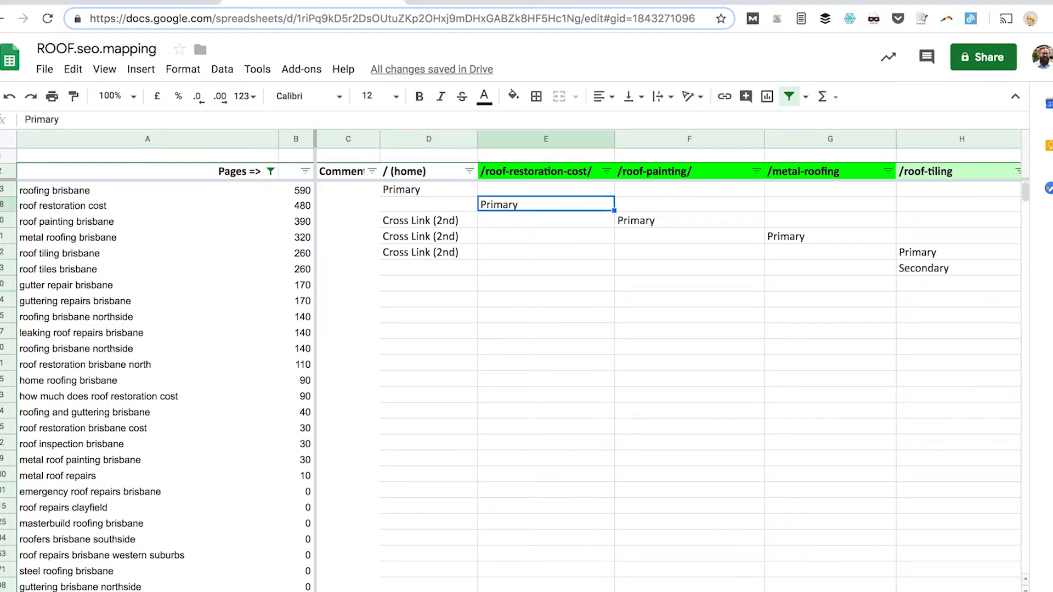
Step: Filter the keyword column to rows whose text contains "restoration"
{"action": "left_click", "coordinate": [245, 287]}
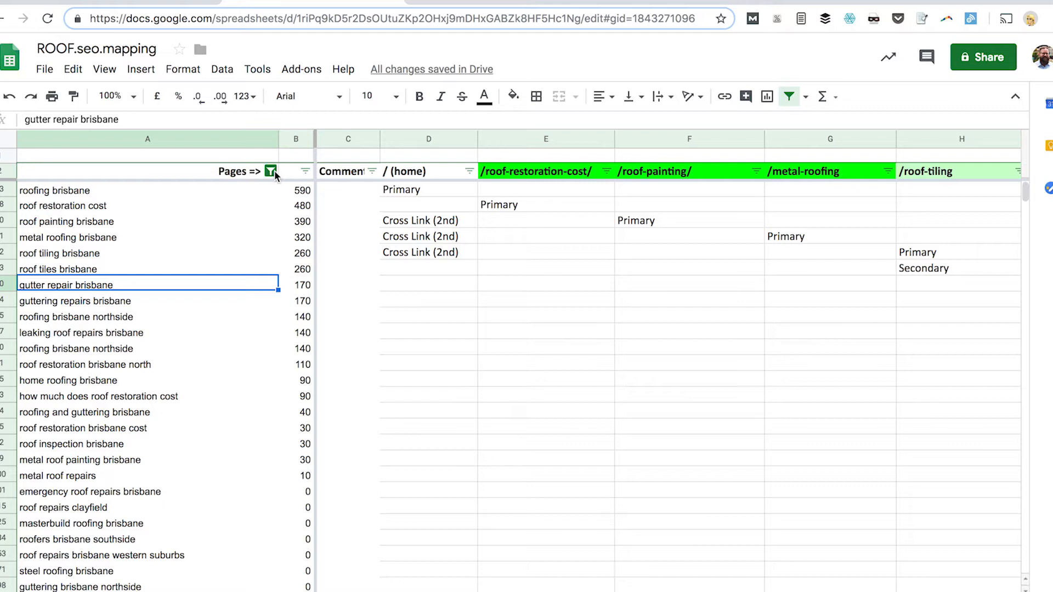
{"action": "left_click", "coordinate": [270, 172]}
{"action": "double_click", "coordinate": [156, 311]}
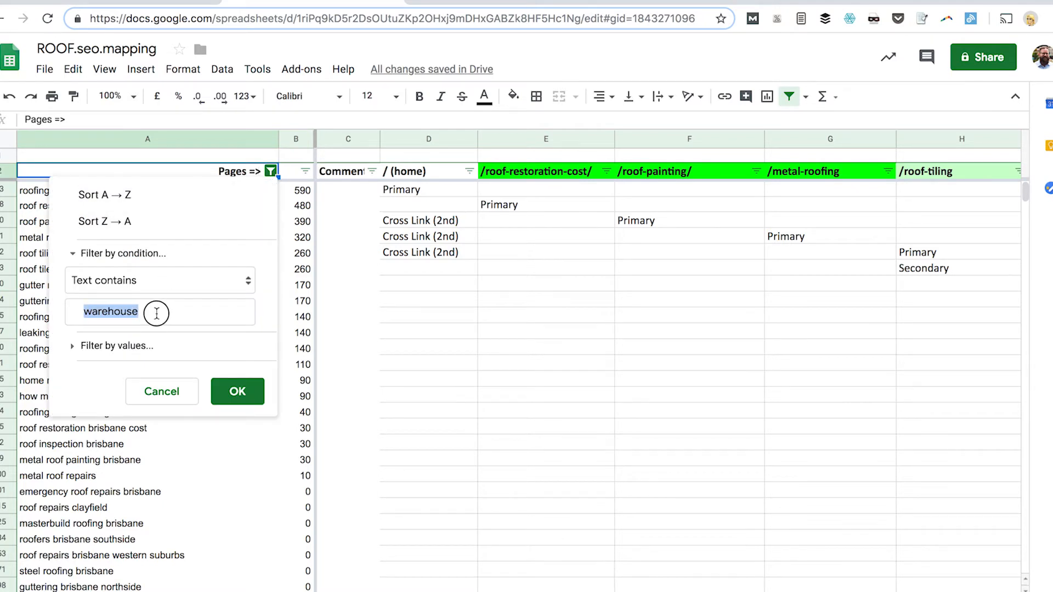
{"action": "type", "text": "rest"}
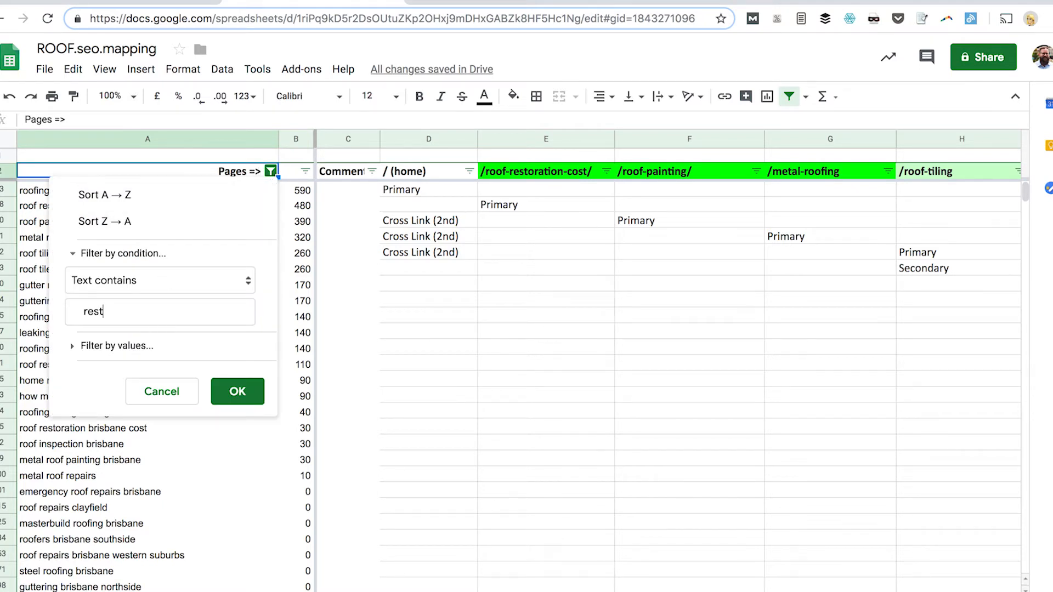
{"action": "type", "text": "oriation"}
{"action": "left_click", "coordinate": [237, 393]}
Step: Mark "roof restoration brisbane north" as "Secondary" in the /roof-restoration-cost/ column
{"action": "left_click", "coordinate": [129, 226]}
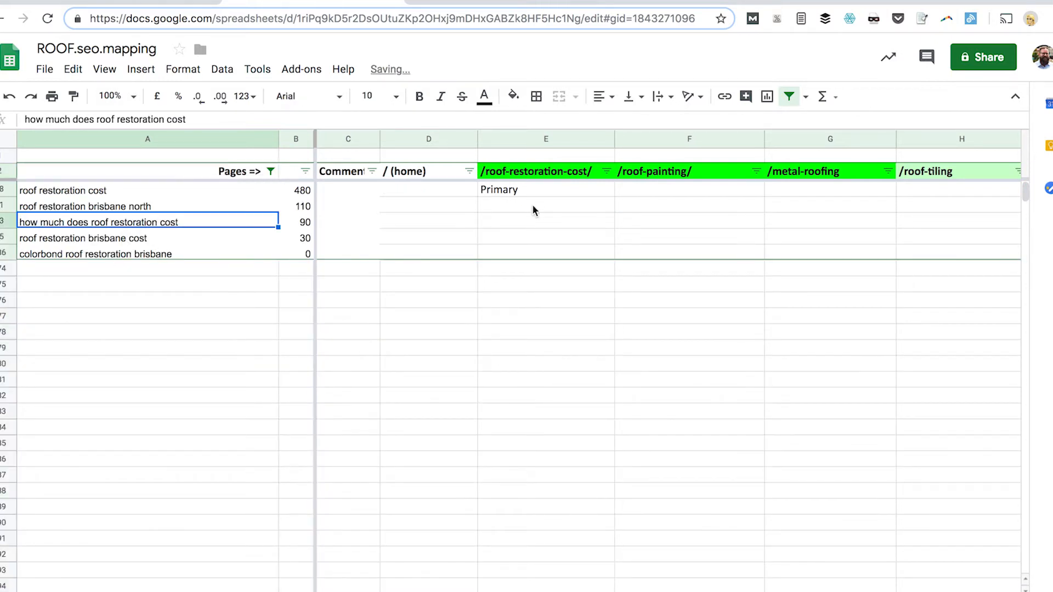
{"action": "left_click", "coordinate": [540, 192]}
{"action": "left_click", "coordinate": [92, 209]}
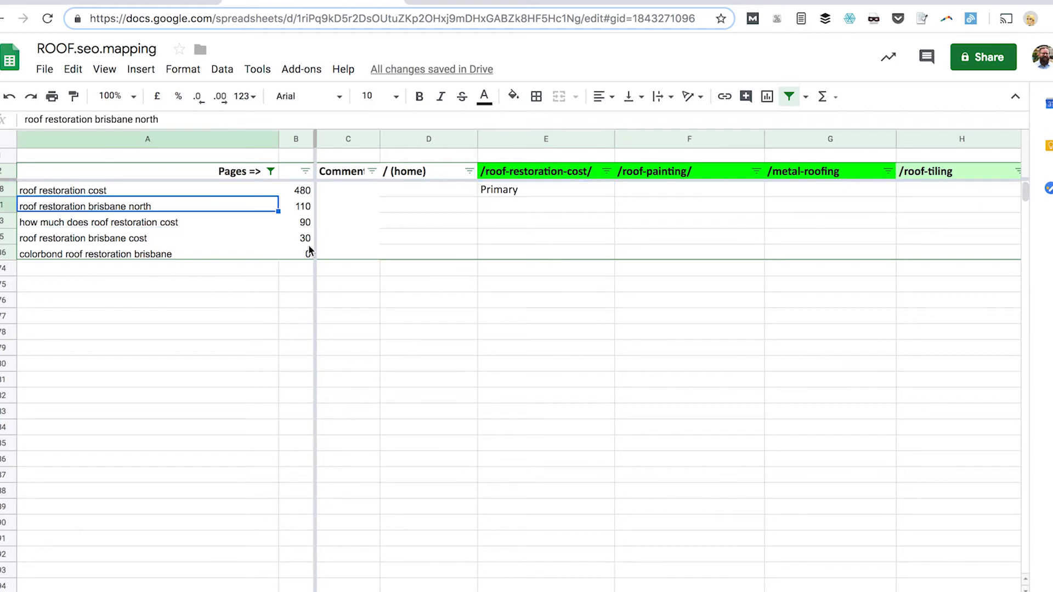
{"action": "left_click", "coordinate": [535, 211]}
{"action": "type", "text": "Secondary"}
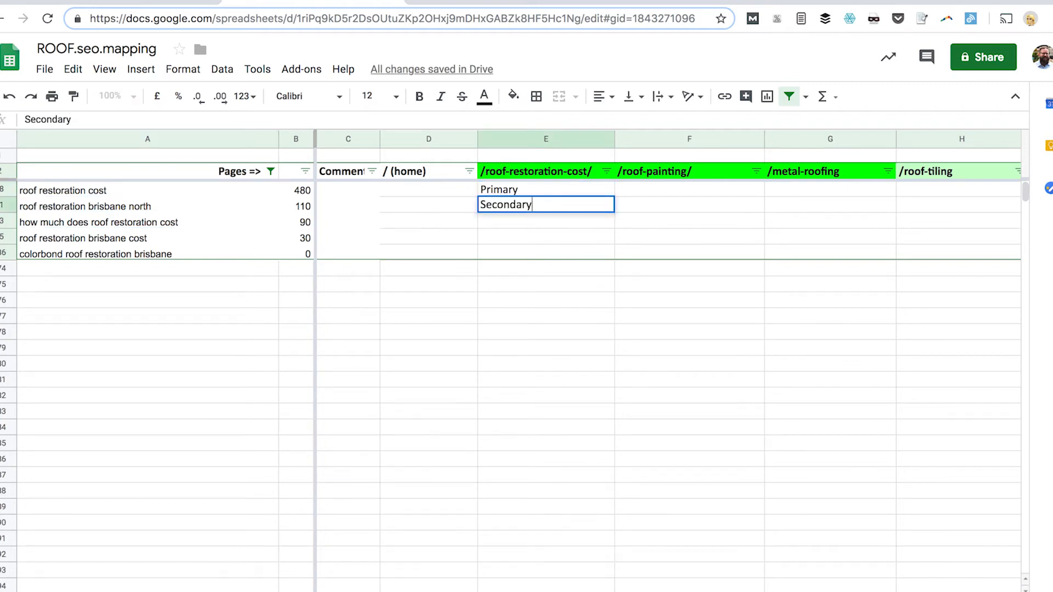
{"action": "key", "text": "Return"}
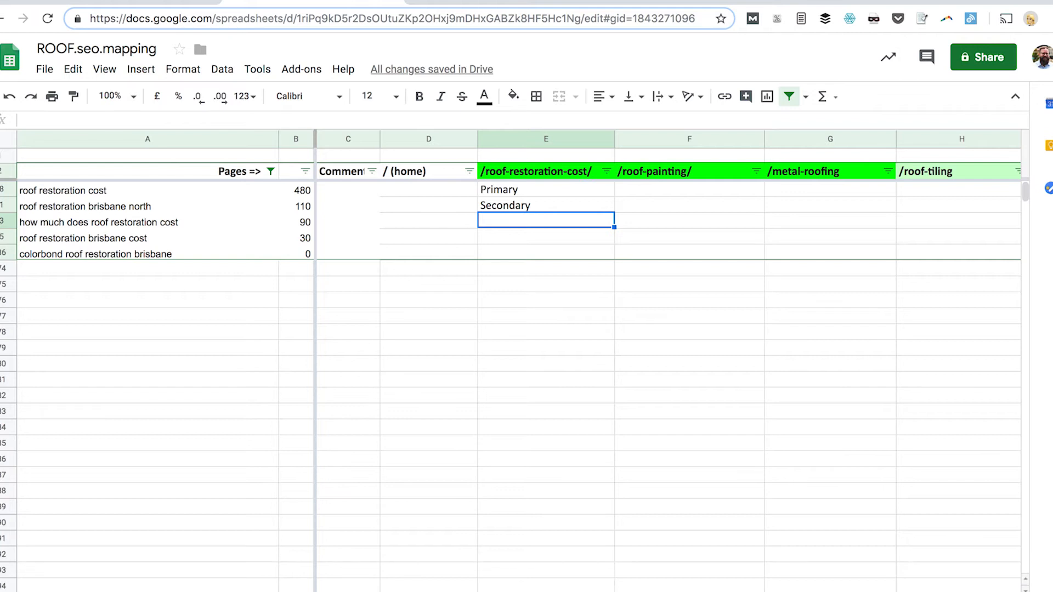
Step: Mark "how much does roof restoration cost" as "Primary (synonym)" in the /roof-restoration-cost/ column
{"action": "type", "text": "Primary ("}
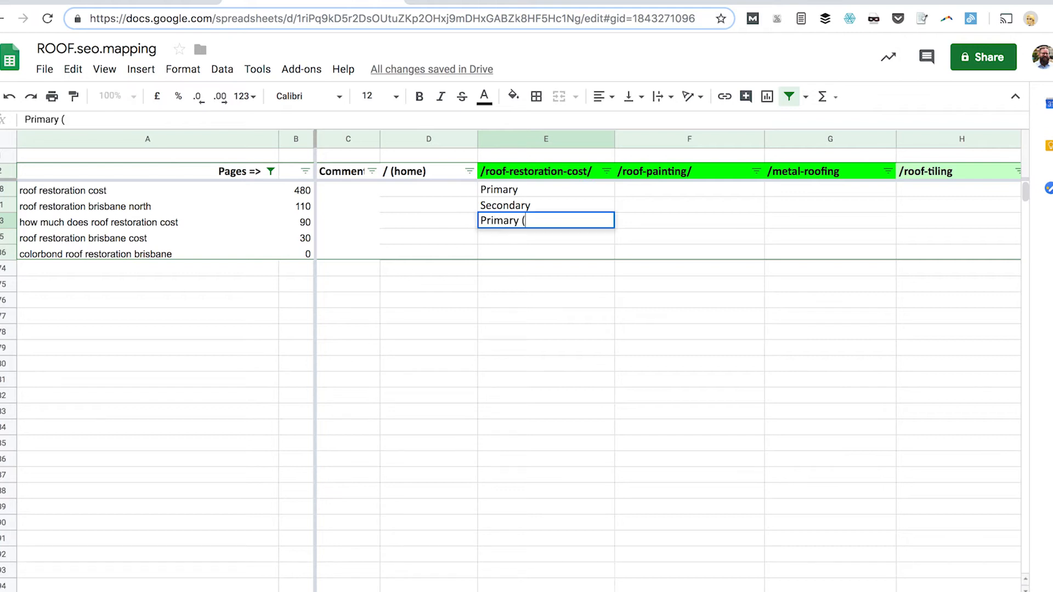
{"action": "type", "text": "synonum"}
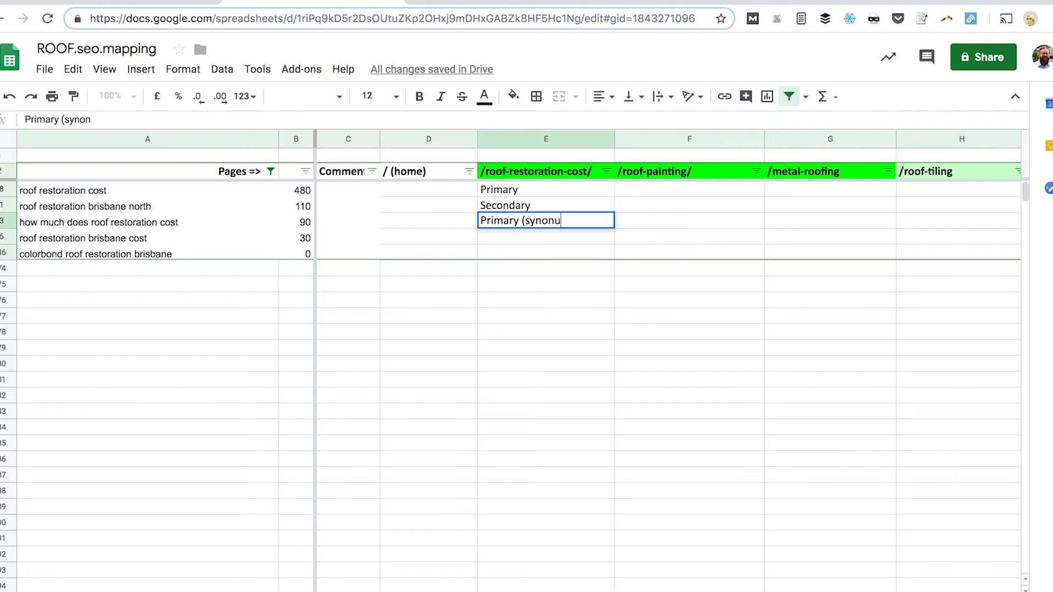
{"action": "key", "text": "BackSpace"}
{"action": "key", "text": "BackSpace"}
{"action": "type", "text": "ym)"}
{"action": "key", "text": "Return"}
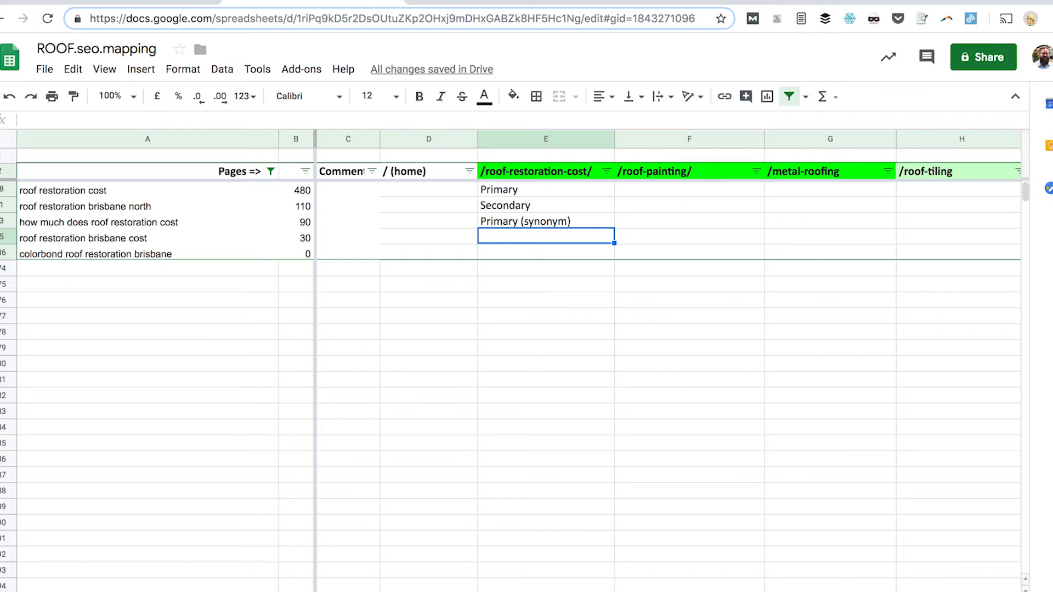
Step: Enter "Secondary" for "roof restoration brisbane cost" under /roof-restoration-cost/ and overwrite it with a copy of the "Primary (synonym)" entry
{"action": "type", "text": "Secondary"}
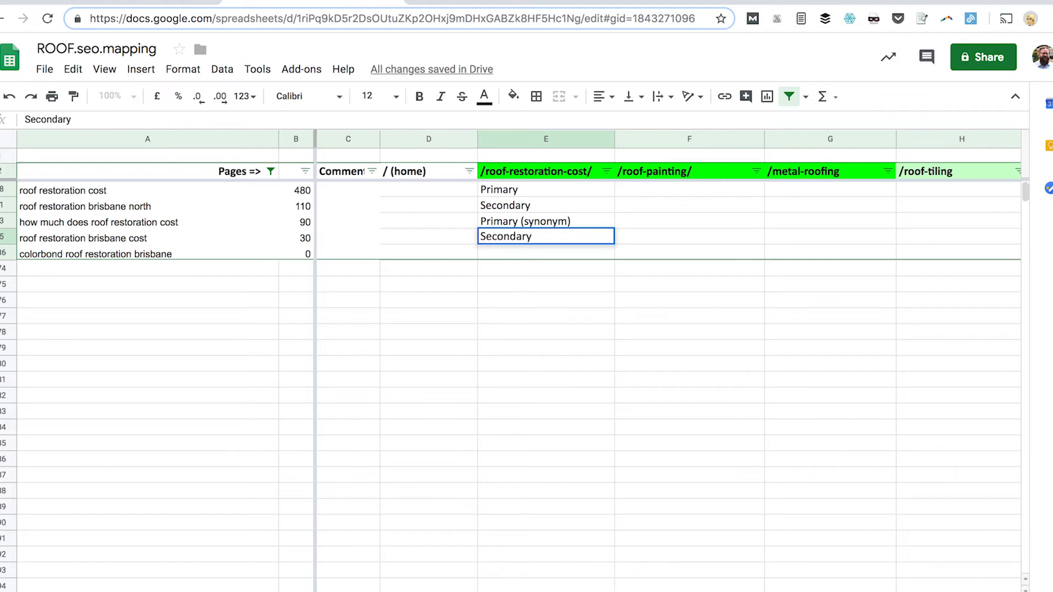
{"action": "key", "text": "Return"}
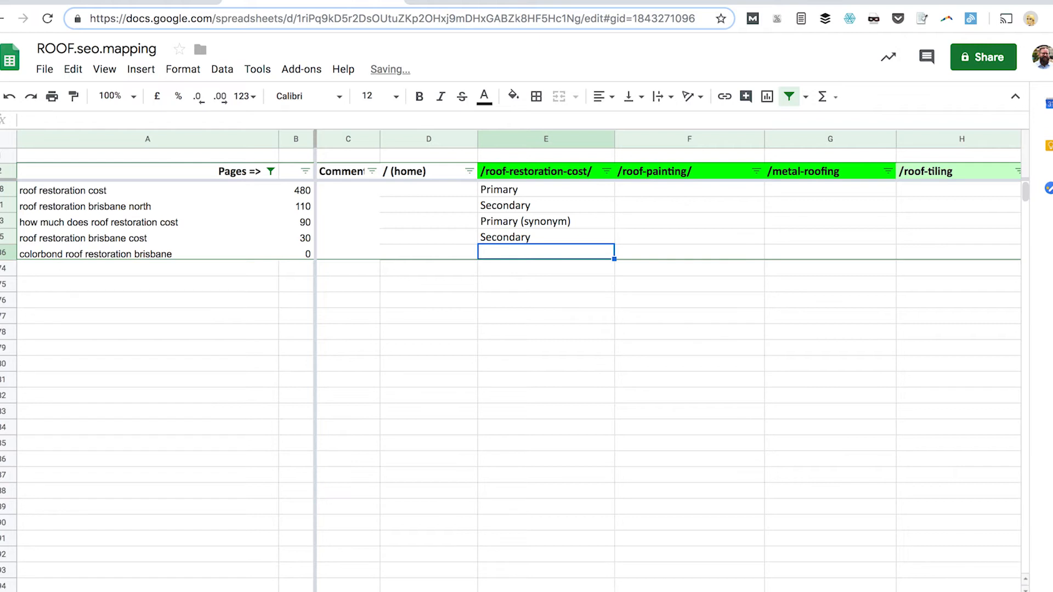
{"action": "key", "text": "Up"}
{"action": "key", "text": "Up"}
{"action": "key", "text": "Up"}
{"action": "key", "text": "Down"}
{"action": "key", "text": "ctrl+c"}
{"action": "key", "text": "Down"}
{"action": "key", "text": "ctrl+v"}
Step: Mark "colorbond roof restoration brisbane" as "Cross Link" in the /roof-restoration-cost/ column
{"action": "key", "text": "Down"}
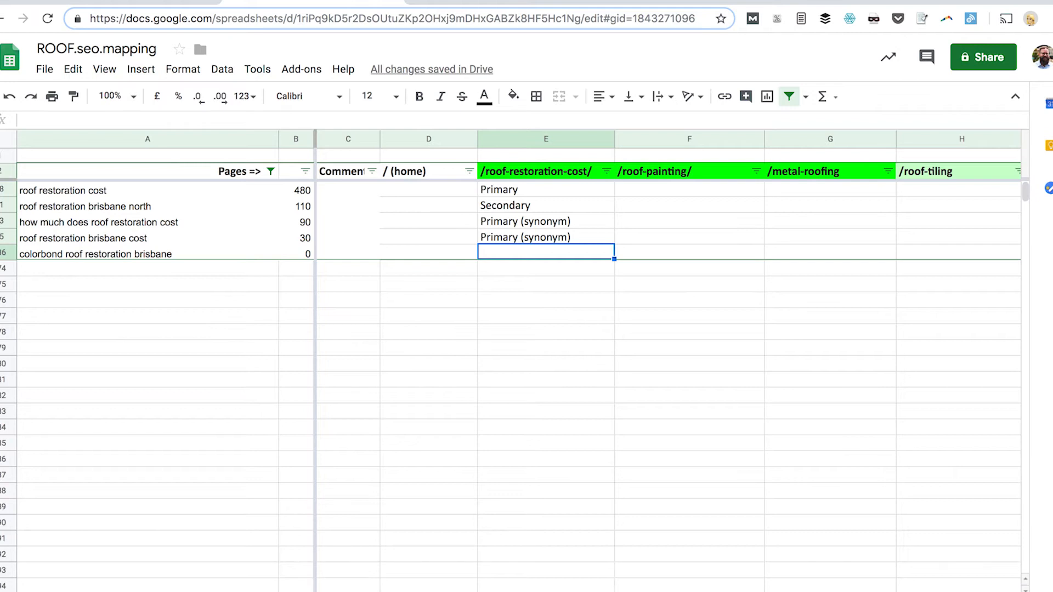
{"action": "type", "text": "Cross Link"}
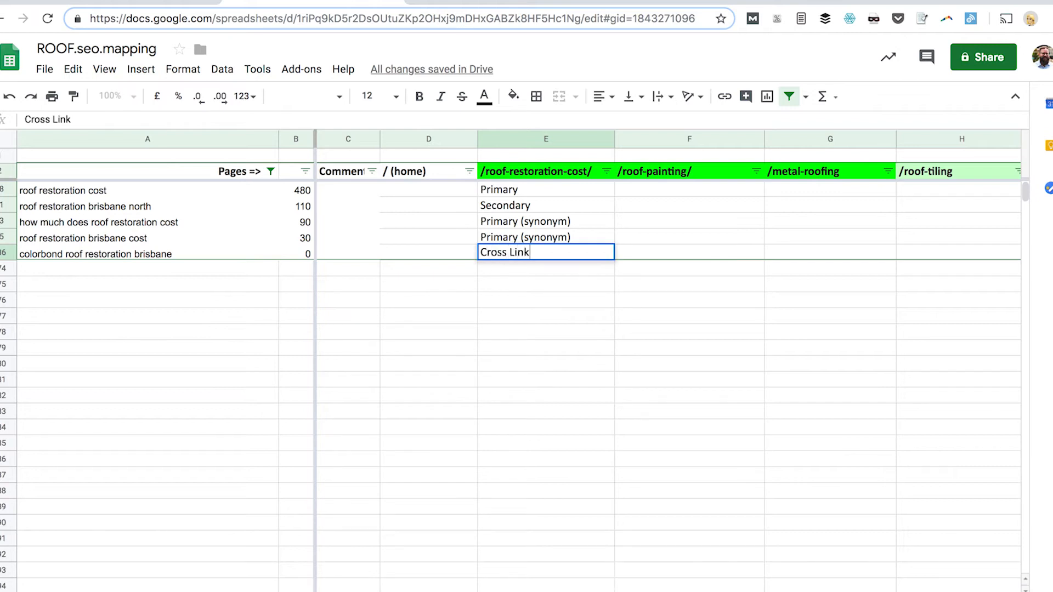
{"action": "key", "text": "Return"}
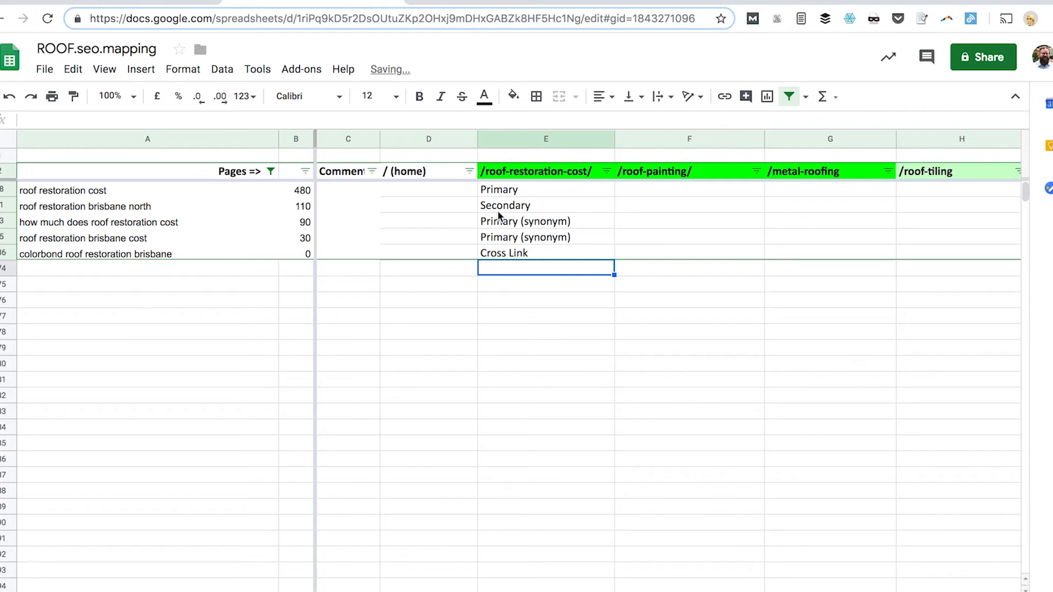
Step: Clear the "restoration" text condition from the keyword column's filter
{"action": "left_click", "coordinate": [270, 172]}
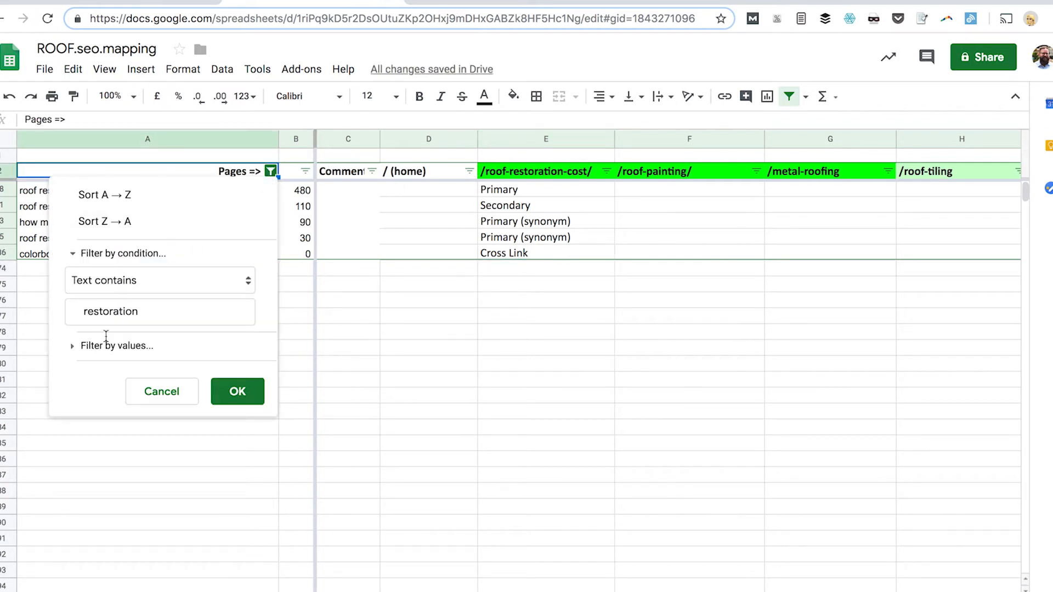
{"action": "double_click", "coordinate": [142, 312]}
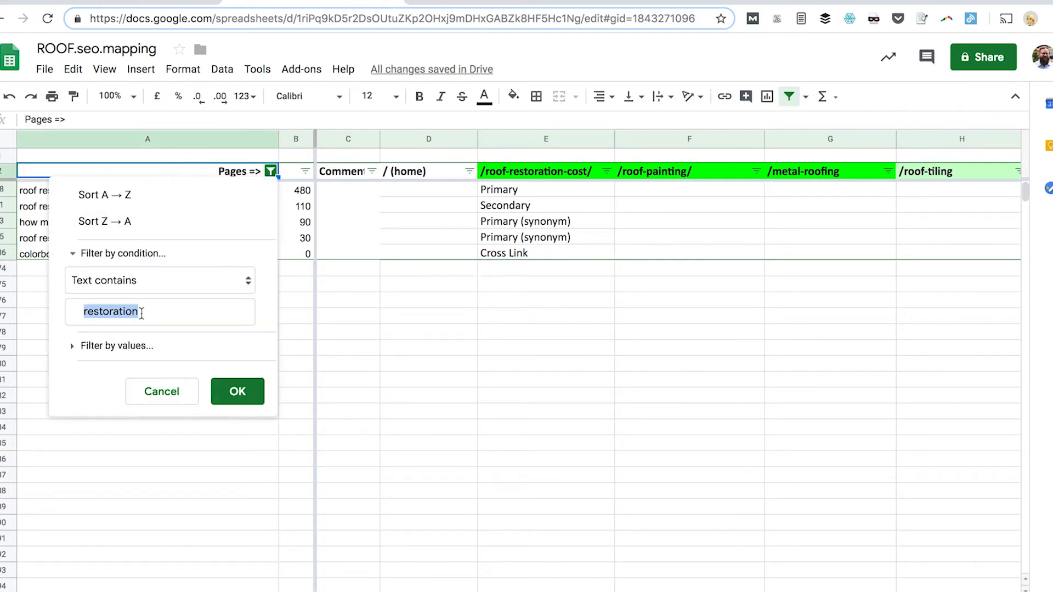
{"action": "key", "text": "BackSpace"}
{"action": "left_click", "coordinate": [238, 391]}
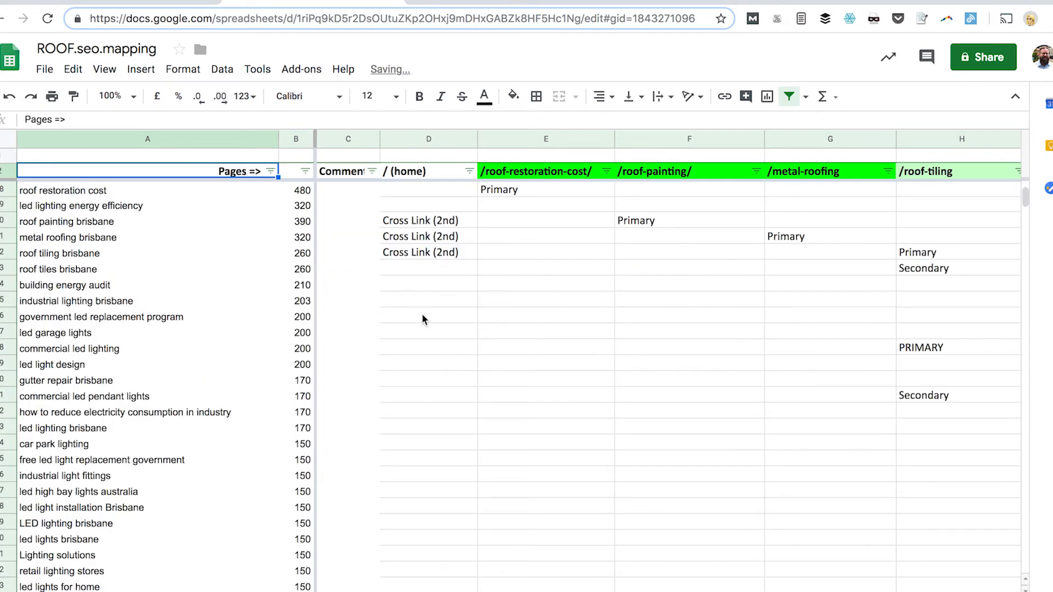
Step: Change the /roof-restoration-cost/ entry for "colorbond roof restoration brisbane" to "Cross Link?"
{"action": "scroll", "coordinate": [485, 286], "scroll_direction": "down", "scroll_amount": 20}
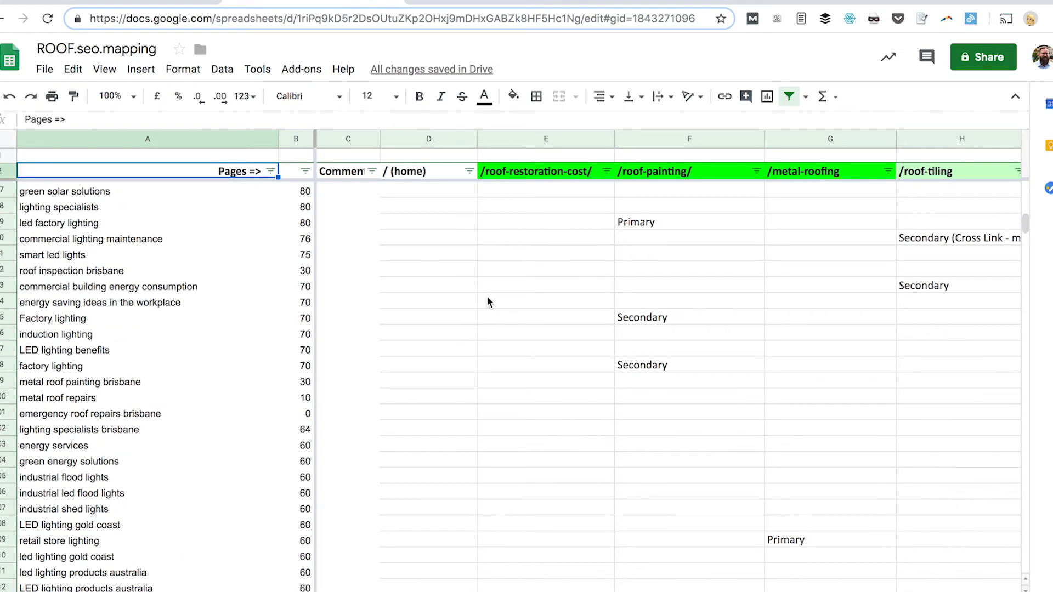
{"action": "scroll", "coordinate": [513, 329], "scroll_direction": "up", "scroll_amount": 20}
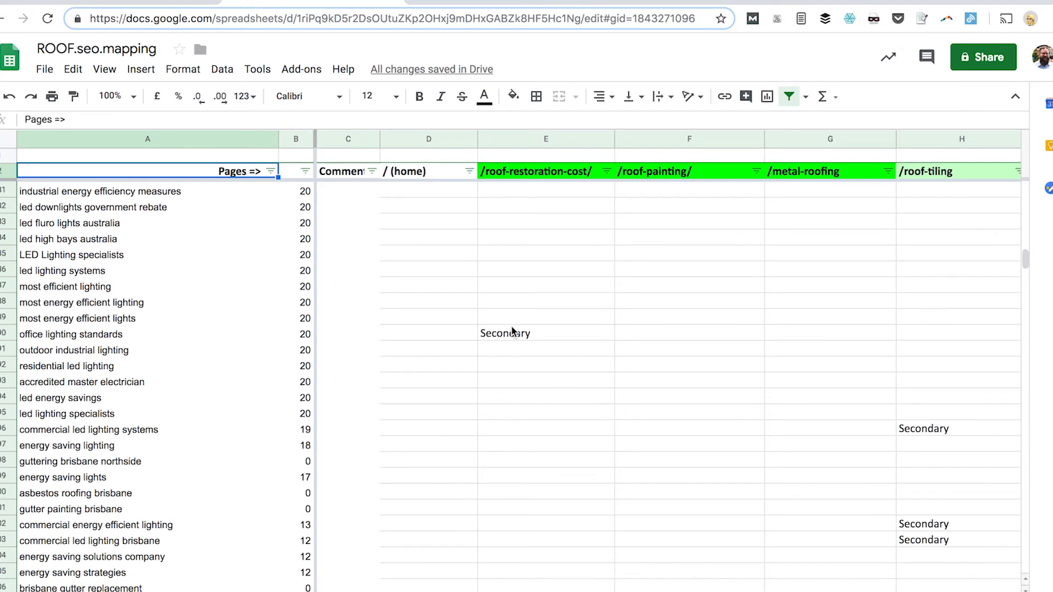
{"action": "left_click", "coordinate": [252, 332]}
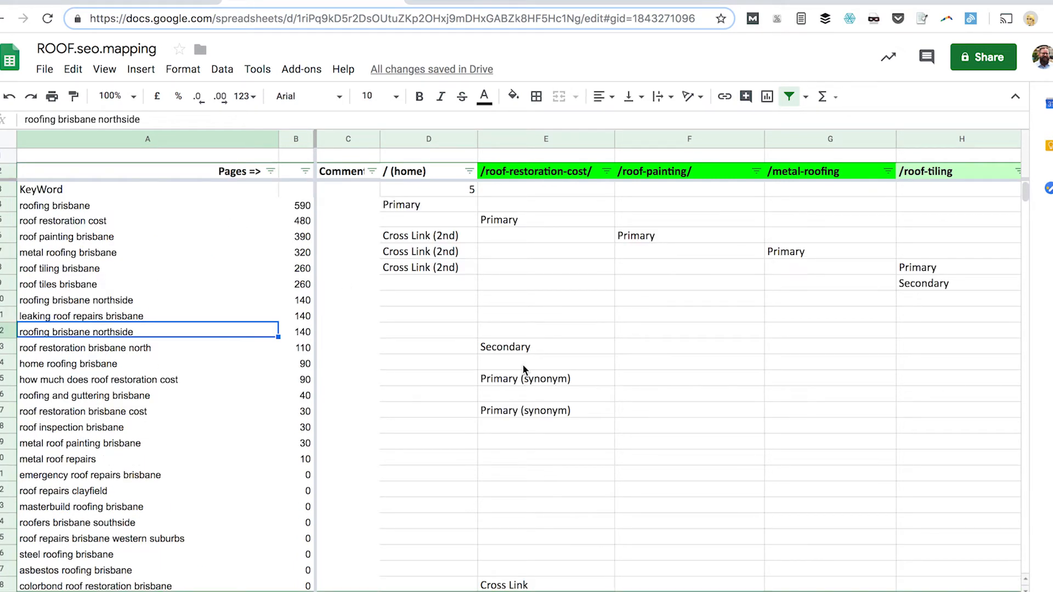
{"action": "left_click", "coordinate": [540, 317]}
{"action": "left_click", "coordinate": [542, 583]}
{"action": "double_click", "coordinate": [549, 582]}
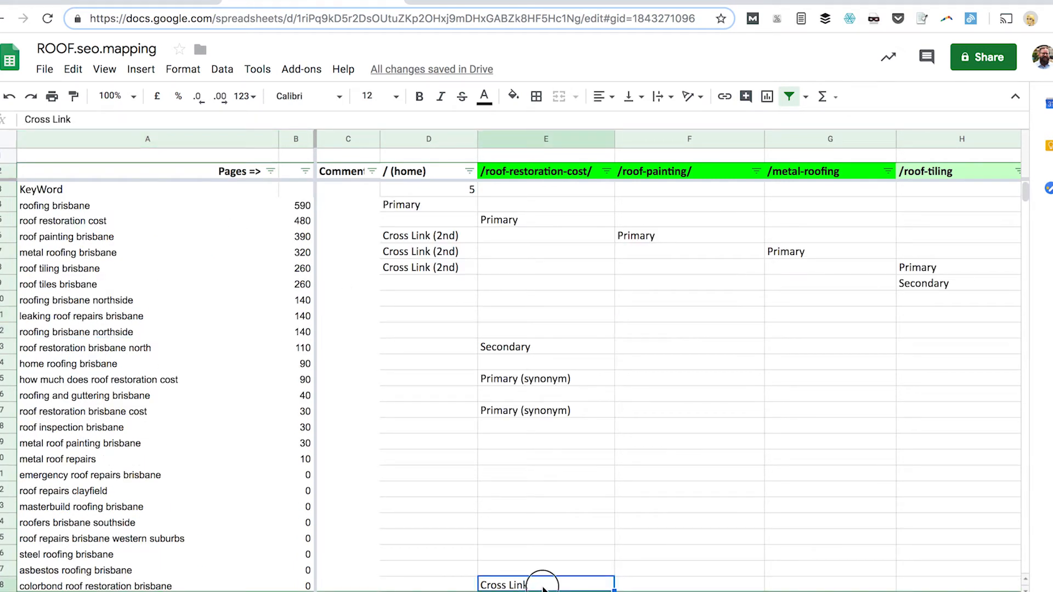
{"action": "type", "text": "?"}
{"action": "key", "text": "Return"}
{"action": "key", "text": "Up"}
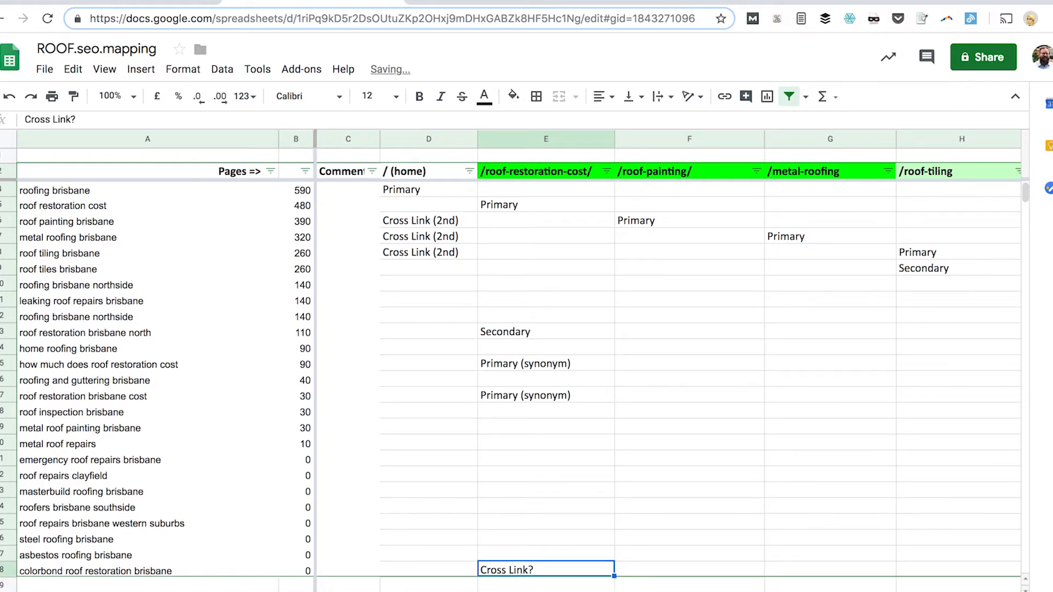
Step: Insert a new column before /roof-painting/ and head it "/colorbond-roofing"
{"action": "left_click", "coordinate": [934, 173]}
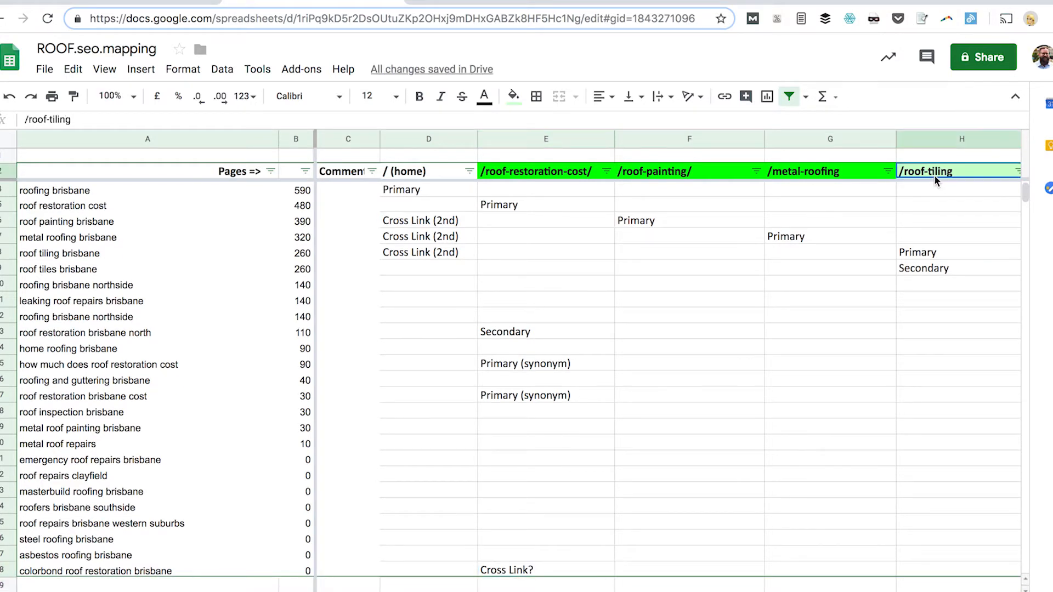
{"action": "right_click", "coordinate": [667, 137]}
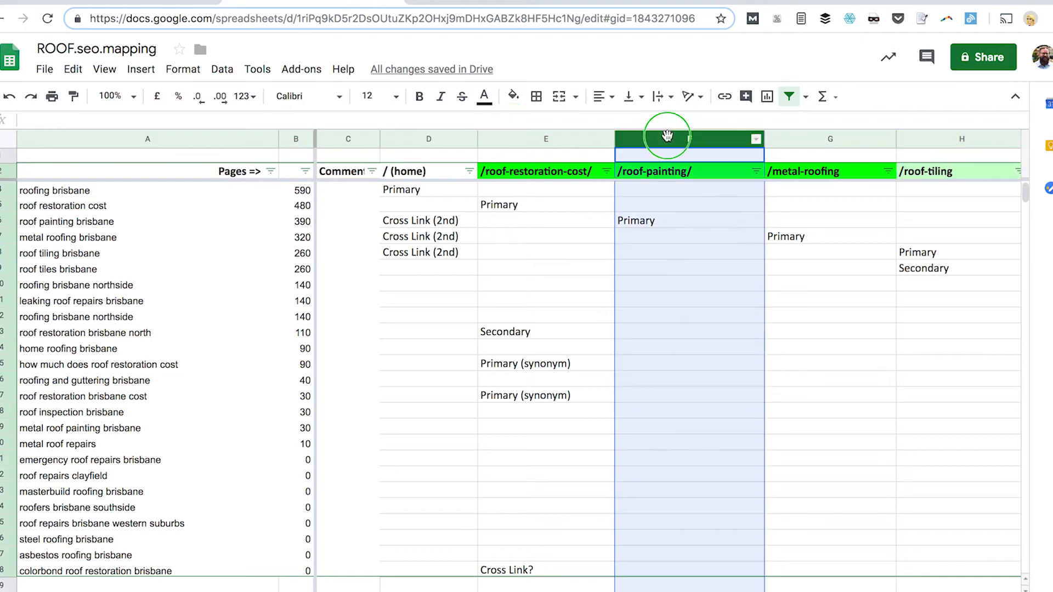
{"action": "left_click", "coordinate": [878, 263]}
{"action": "left_click", "coordinate": [661, 171]}
{"action": "type", "text": "/color-"}
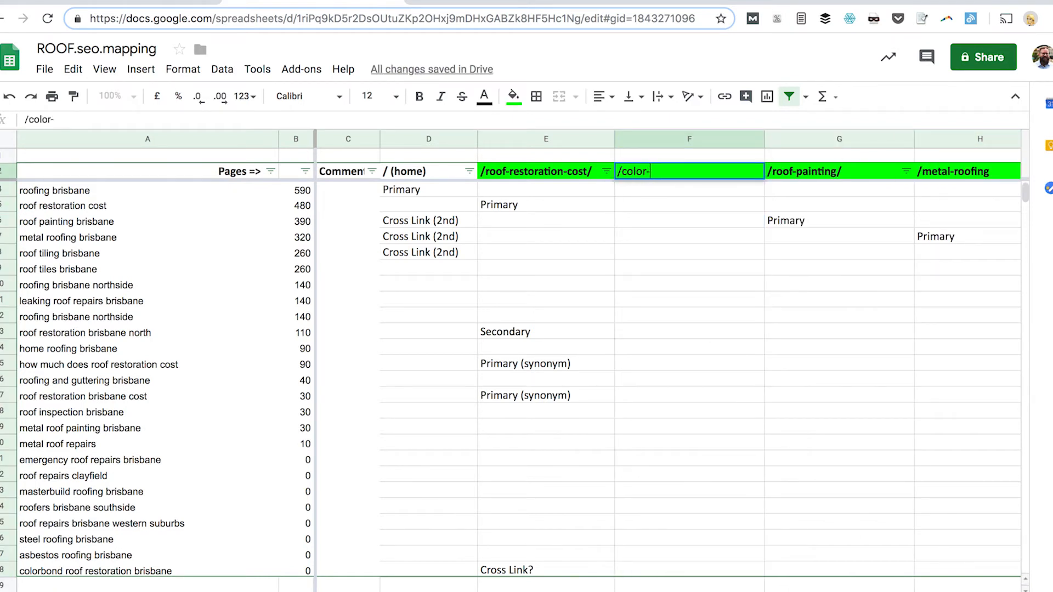
{"action": "type", "text": "bond-f"}
{"action": "key", "text": "BackSpace"}
{"action": "key", "text": "BackSpace"}
{"action": "type", "text": "-roofing"}
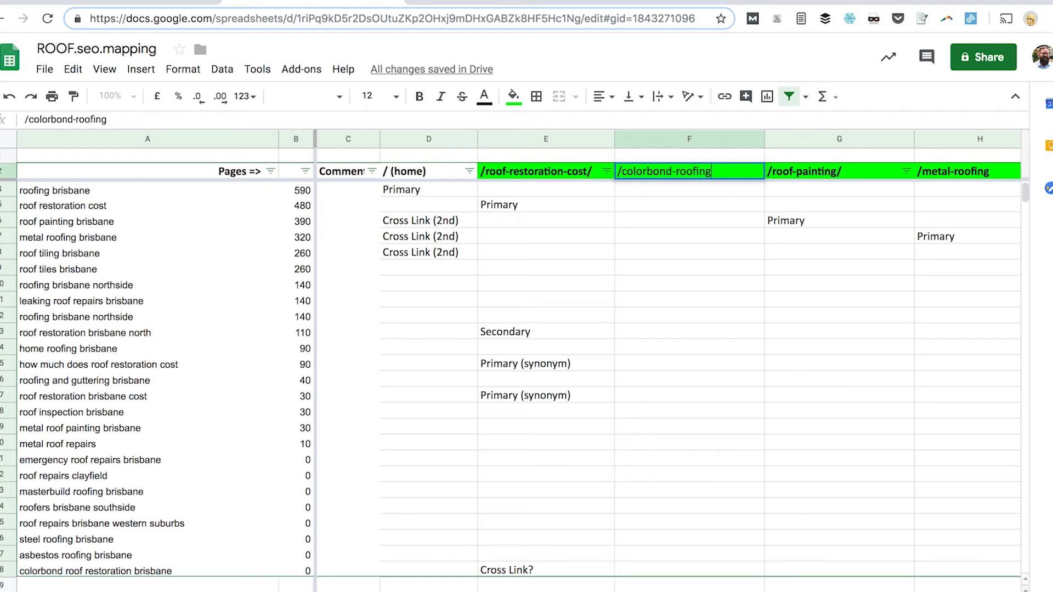
{"action": "key", "text": "Return"}
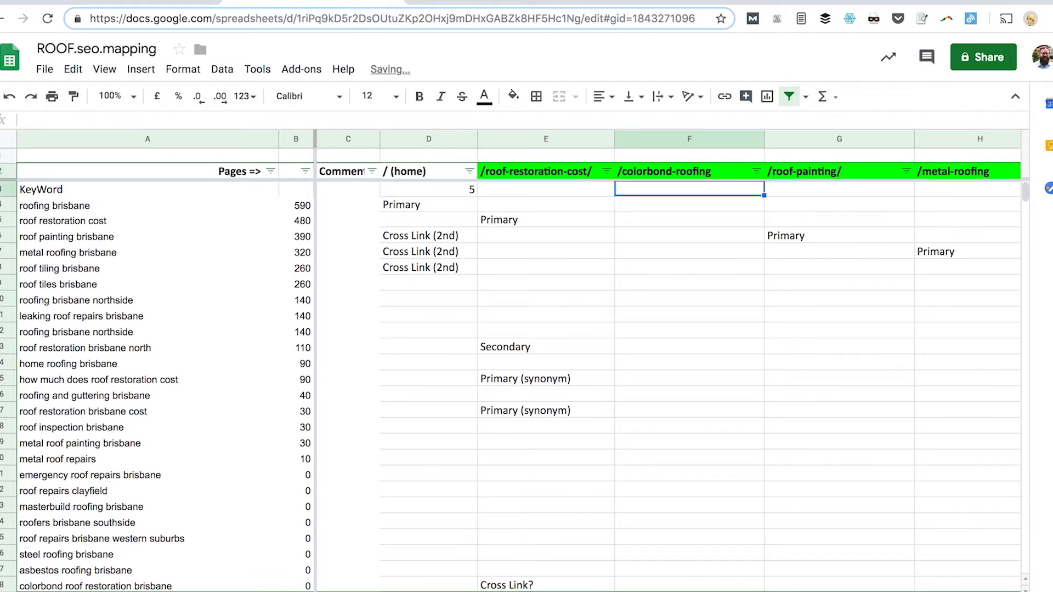
{"action": "key", "text": "Left"}
{"action": "key", "text": "Left"}
{"action": "key", "text": "Left"}
{"action": "key", "text": "Right"}
{"action": "key", "text": "Down"}
{"action": "key", "text": "Down"}
{"action": "key", "text": "Right"}
{"action": "key", "text": "Right"}
{"action": "key", "text": "Down"}
{"action": "key", "text": "Down"}
{"action": "key", "text": "Down"}
{"action": "key", "text": "Down"}
{"action": "key", "text": "Down"}
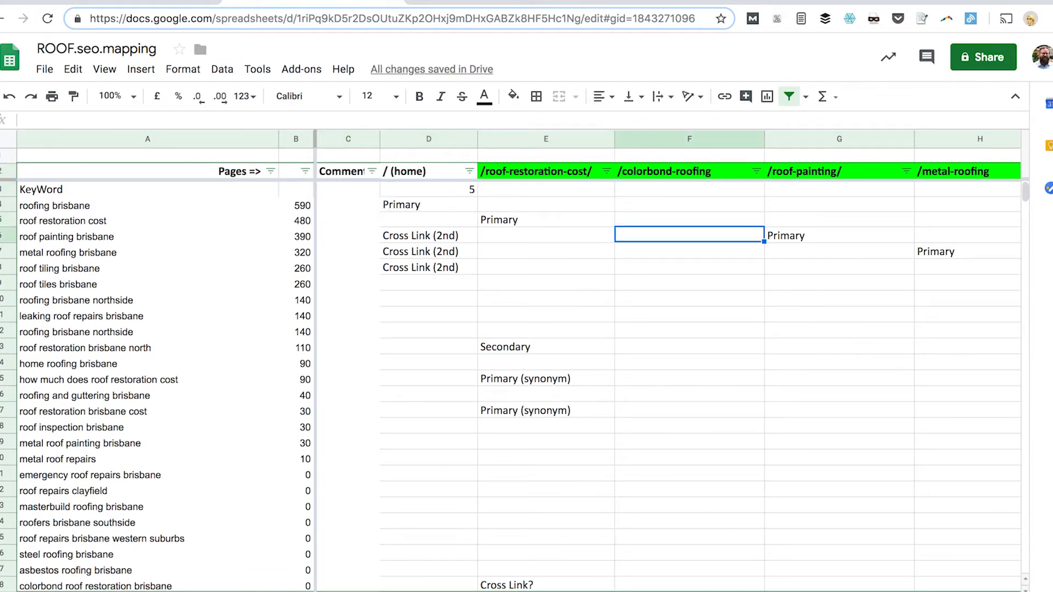
{"action": "key", "text": "Up"}
{"action": "key", "text": "Up"}
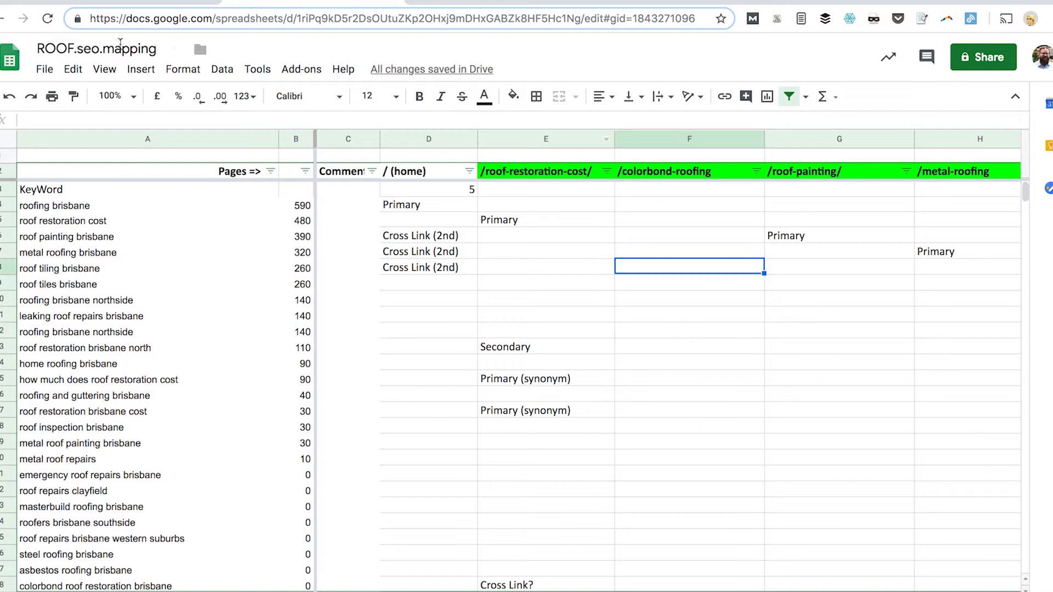
{"action": "left_click", "coordinate": [69, 251]}
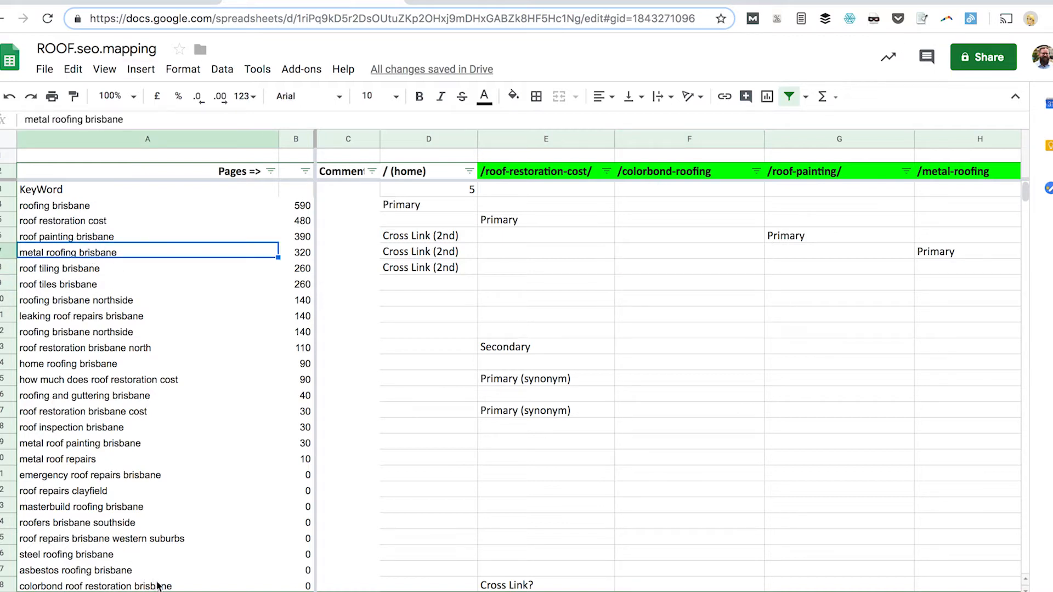
Step: Mark "colorbond roof restoration brisbane" as "Secondary (?)" in the /colorbond-roofing column
{"action": "left_click", "coordinate": [667, 585]}
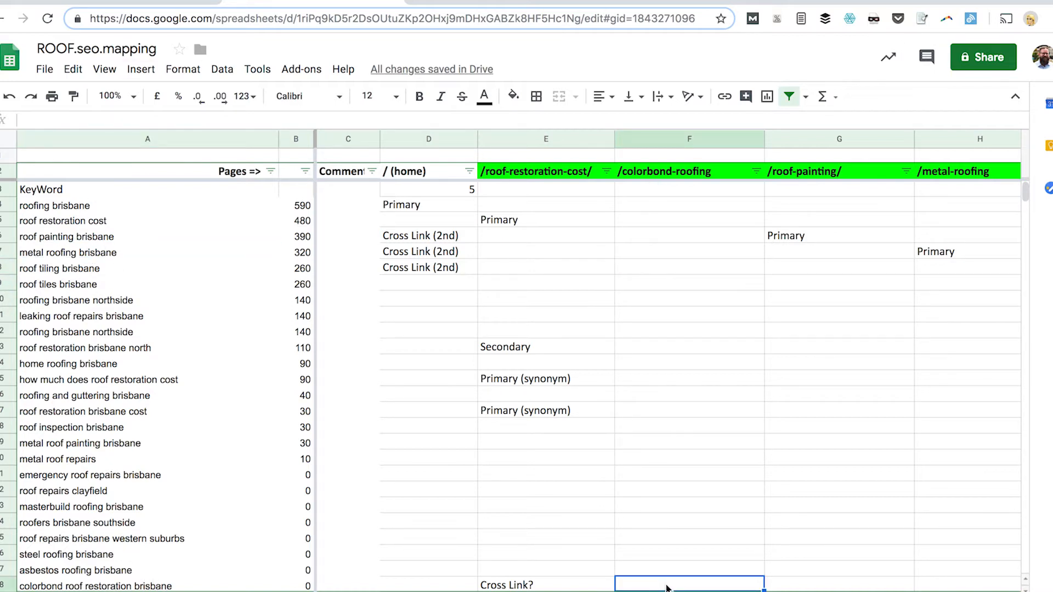
{"action": "type", "text": "Se"}
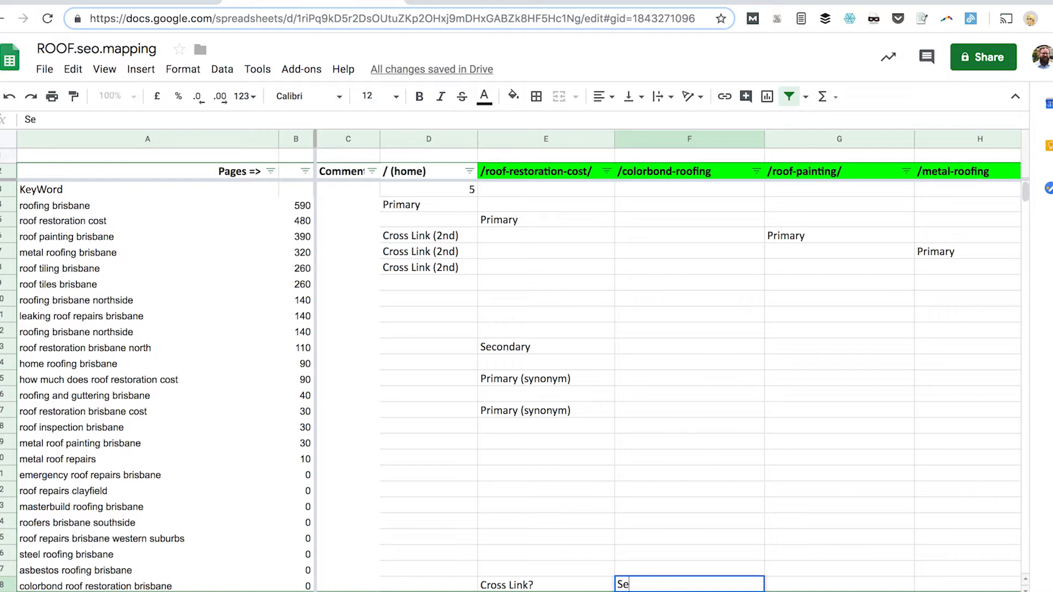
{"action": "type", "text": "condary (?)"}
{"action": "key", "text": "Return"}
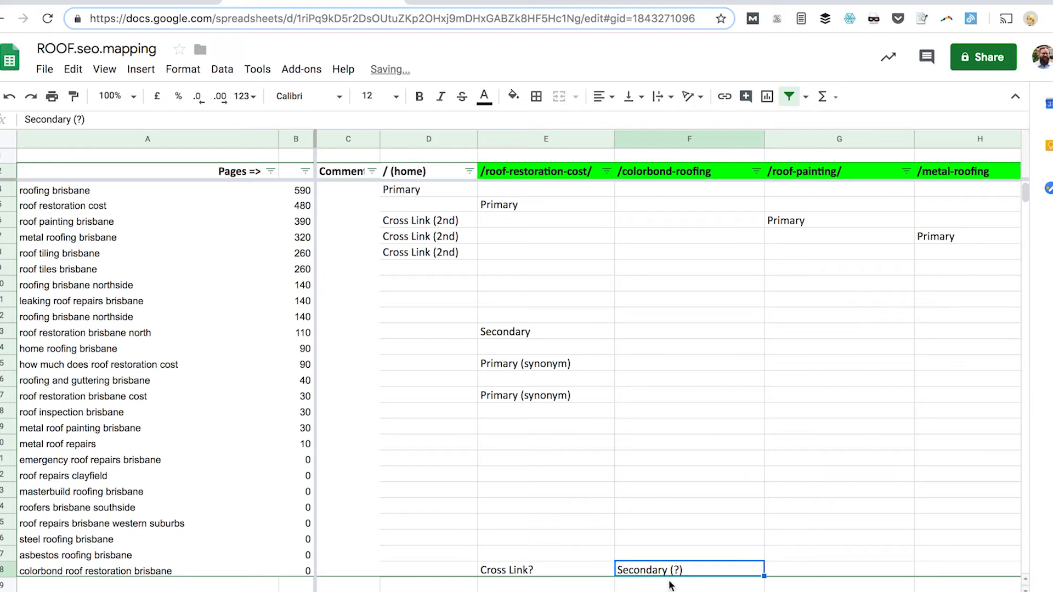
{"action": "left_click", "coordinate": [651, 186]}
{"action": "scroll", "coordinate": [711, 417], "scroll_direction": "up", "scroll_amount": 1}
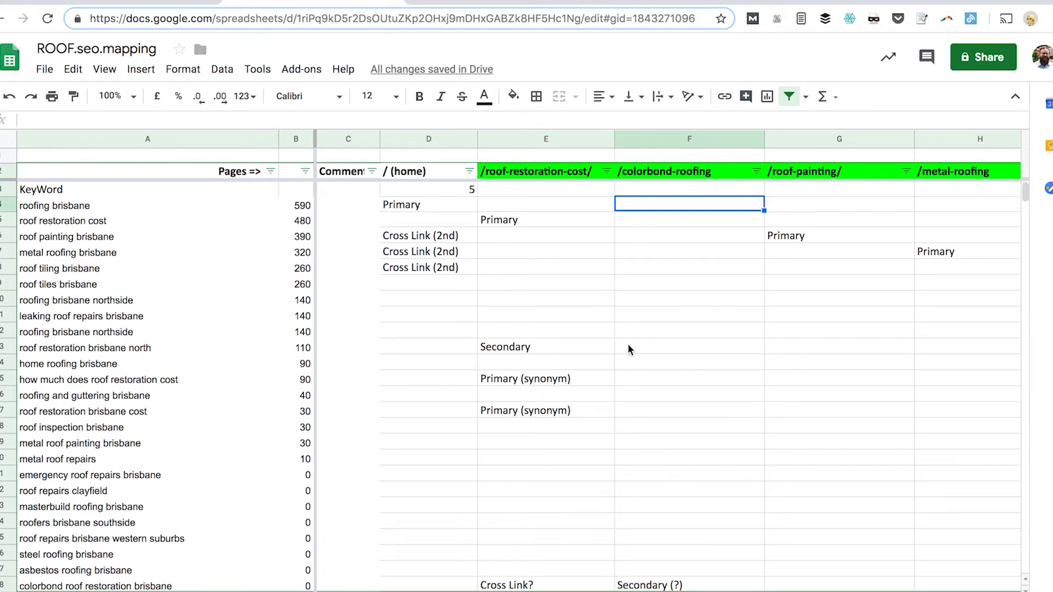
{"action": "left_click", "coordinate": [127, 265]}
{"action": "left_click", "coordinate": [118, 220]}
{"action": "scroll", "coordinate": [112, 383], "scroll_direction": "down", "scroll_amount": 2}
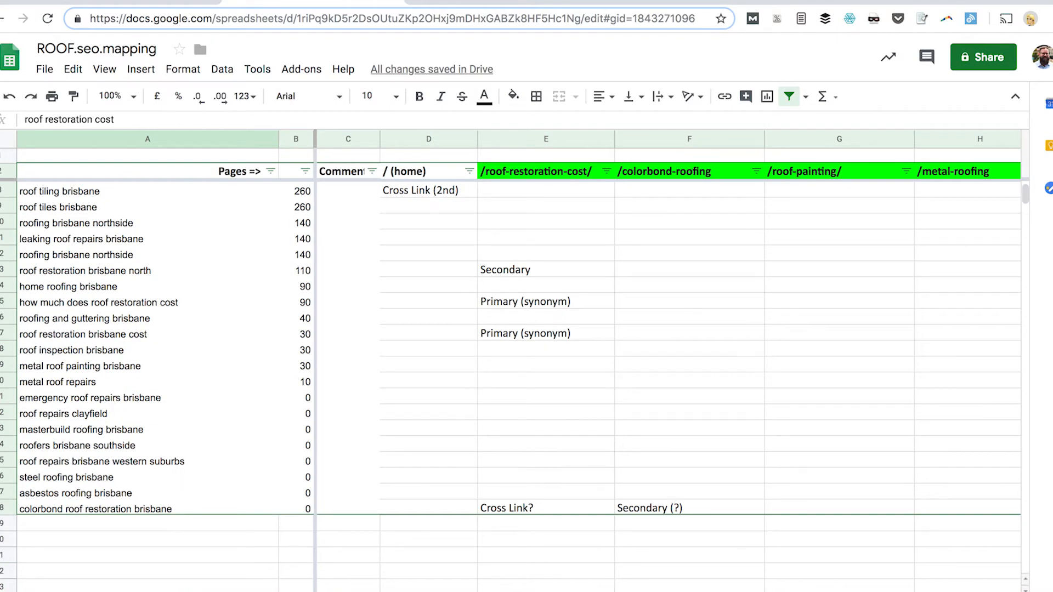
Step: On the Team Help sheet, log "Colorbond" under Keywords with the action "Need more keyword research"
{"action": "left_click", "coordinate": [164, 591]}
{"action": "left_click", "coordinate": [63, 249]}
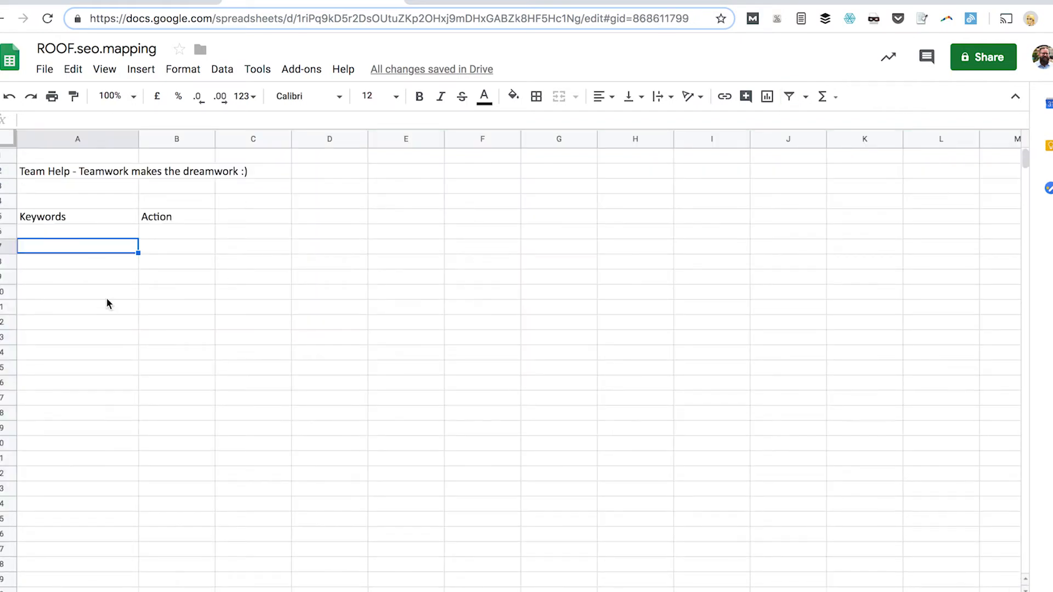
{"action": "key", "text": "Up"}
{"action": "type", "text": "Colorbond"}
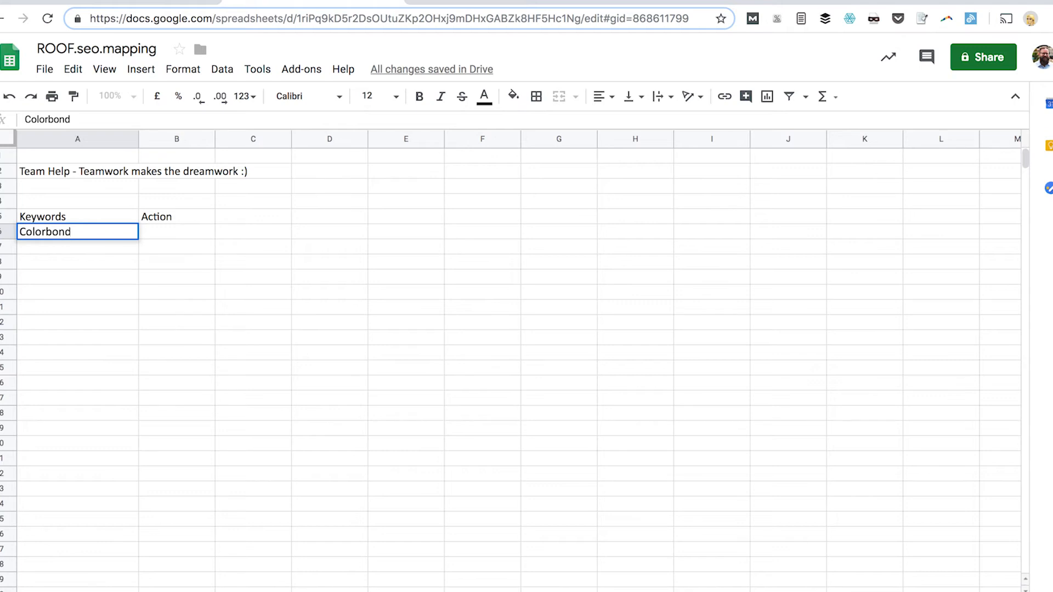
{"action": "key", "text": "Tab"}
{"action": "type", "text": "Need m"}
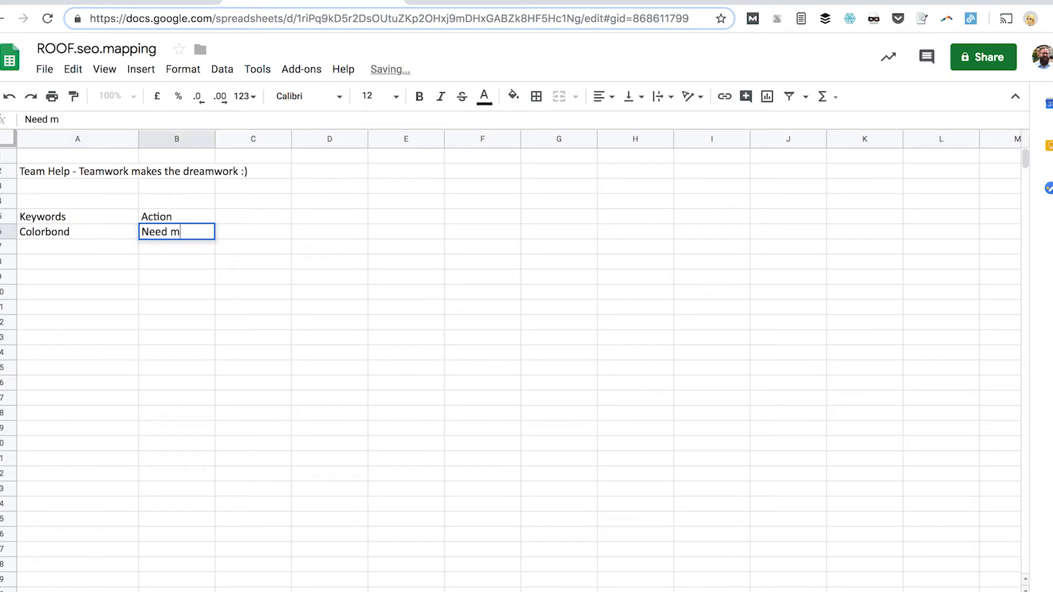
{"action": "type", "text": "ore keyword research"}
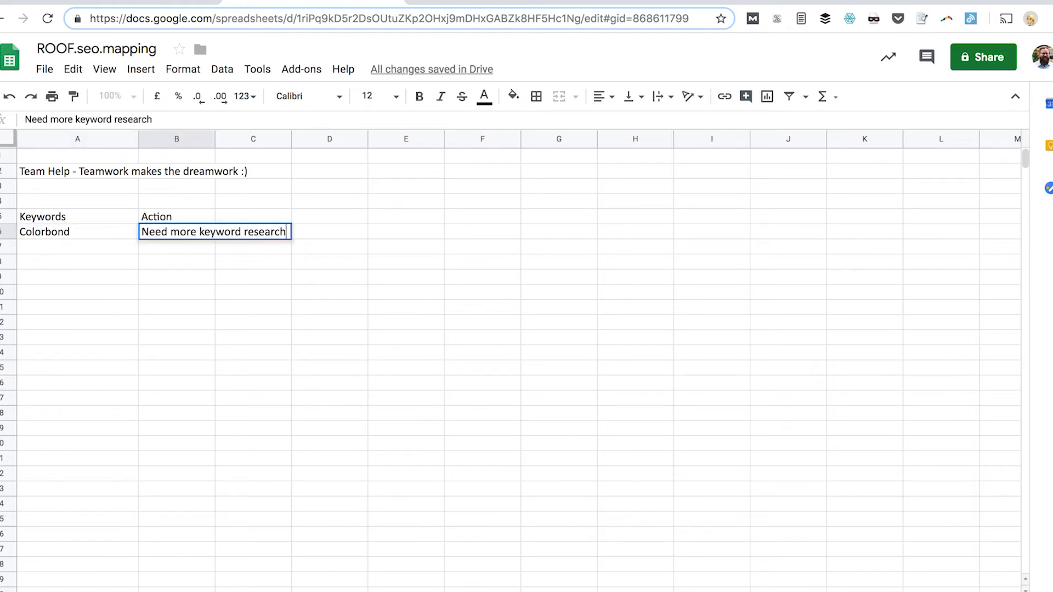
{"action": "key", "text": "Return"}
Step: Copy the Colorbond keyword, search Google for "Colorbond roofing brisbane" and look through the related keyword suggestions
{"action": "key", "text": "Up"}
{"action": "key", "text": "ctrl+c"}
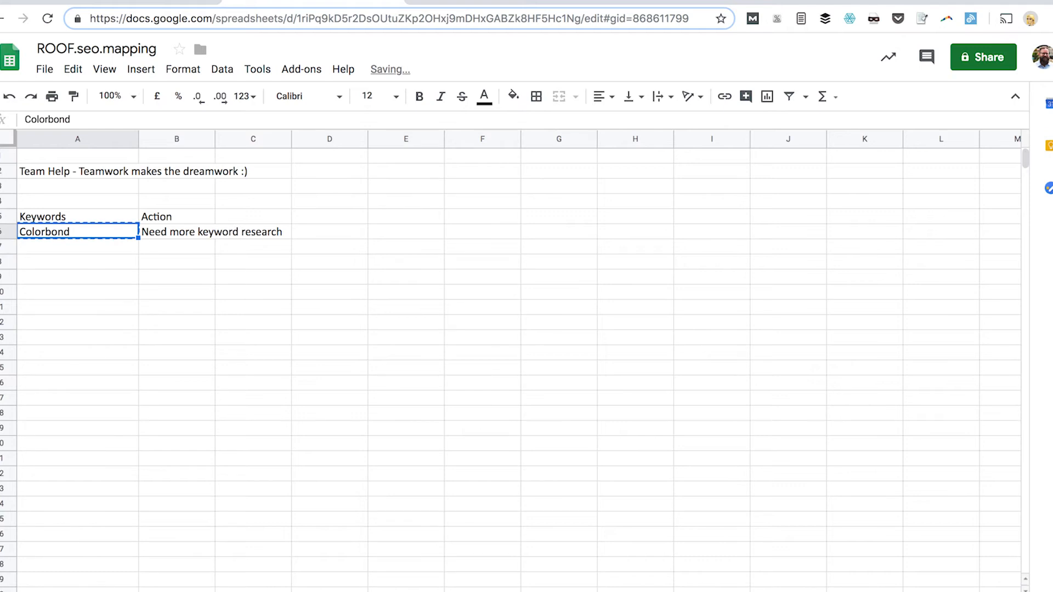
{"action": "left_click", "coordinate": [475, 2]}
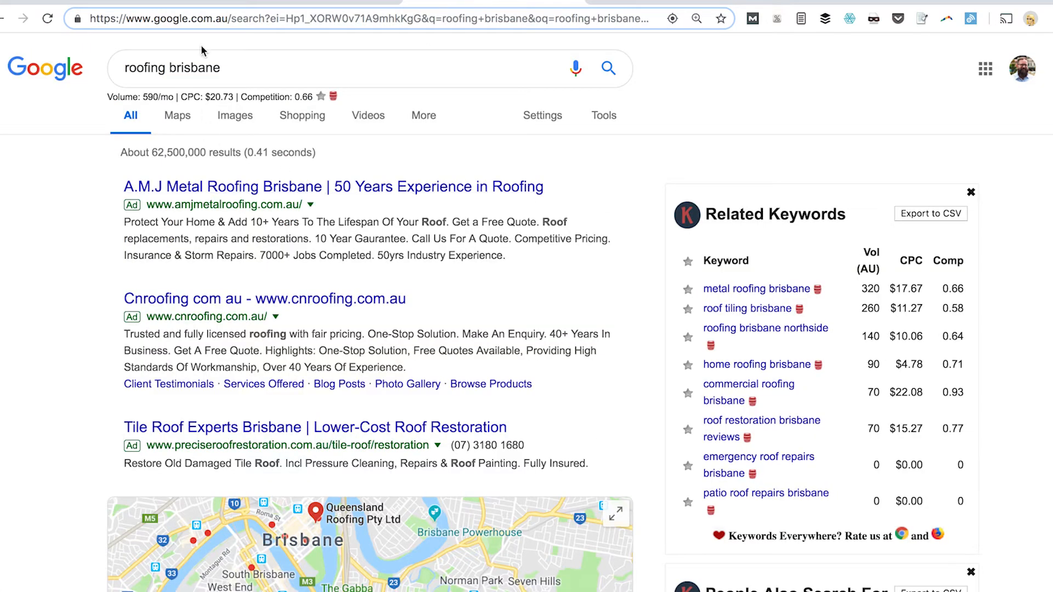
{"action": "left_click", "coordinate": [143, 64]}
{"action": "double_click", "coordinate": [143, 64]}
{"action": "key", "text": "ctrl+v"}
{"action": "type", "text": "roofin"}
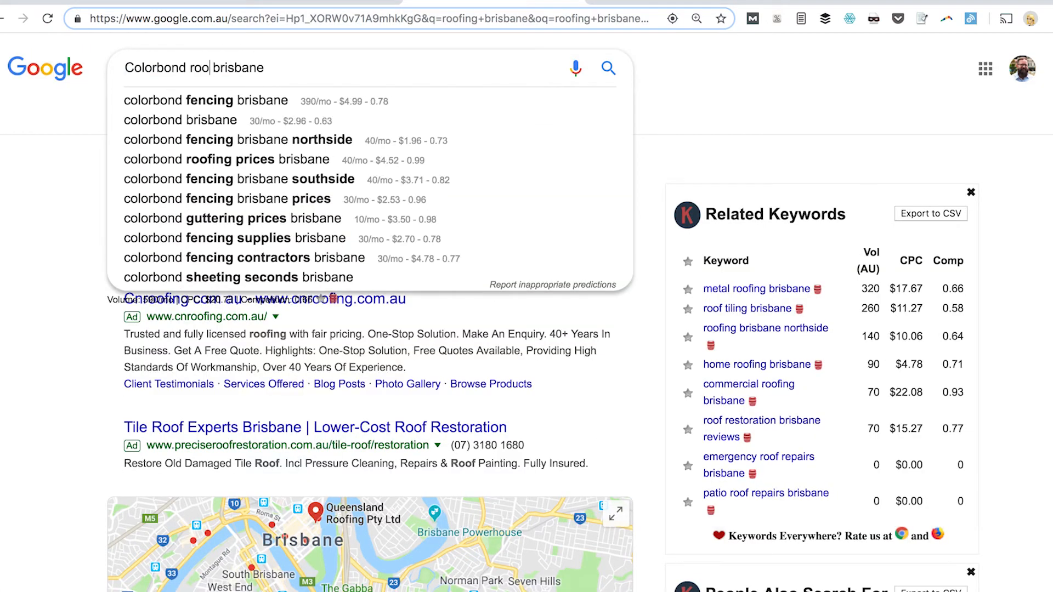
{"action": "type", "text": "g"}
{"action": "key", "text": "Return"}
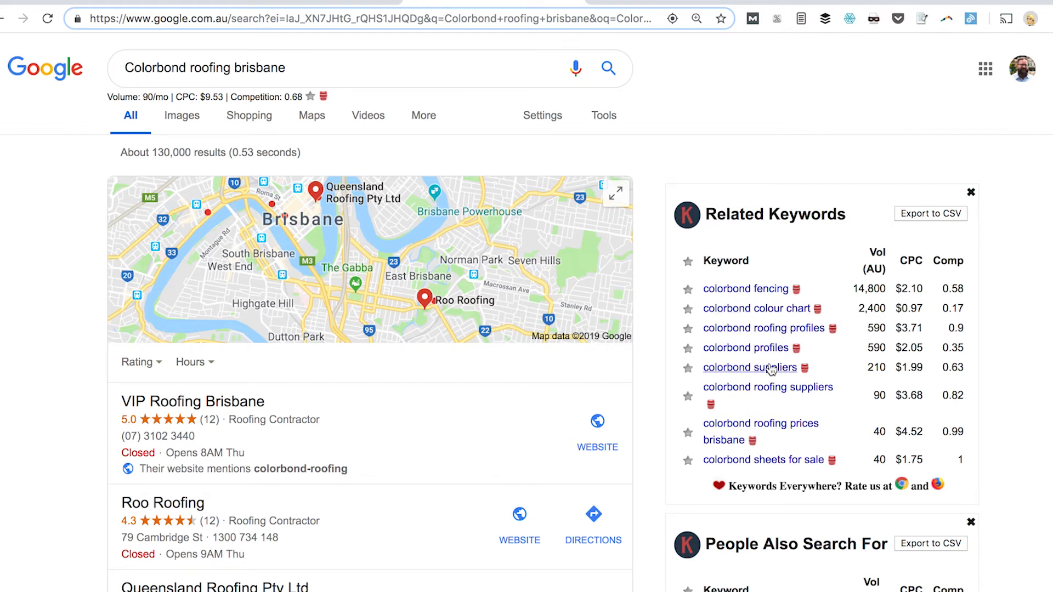
{"action": "scroll", "coordinate": [770, 372], "scroll_direction": "down", "scroll_amount": 3}
{"action": "scroll", "coordinate": [770, 371], "scroll_direction": "down", "scroll_amount": 10}
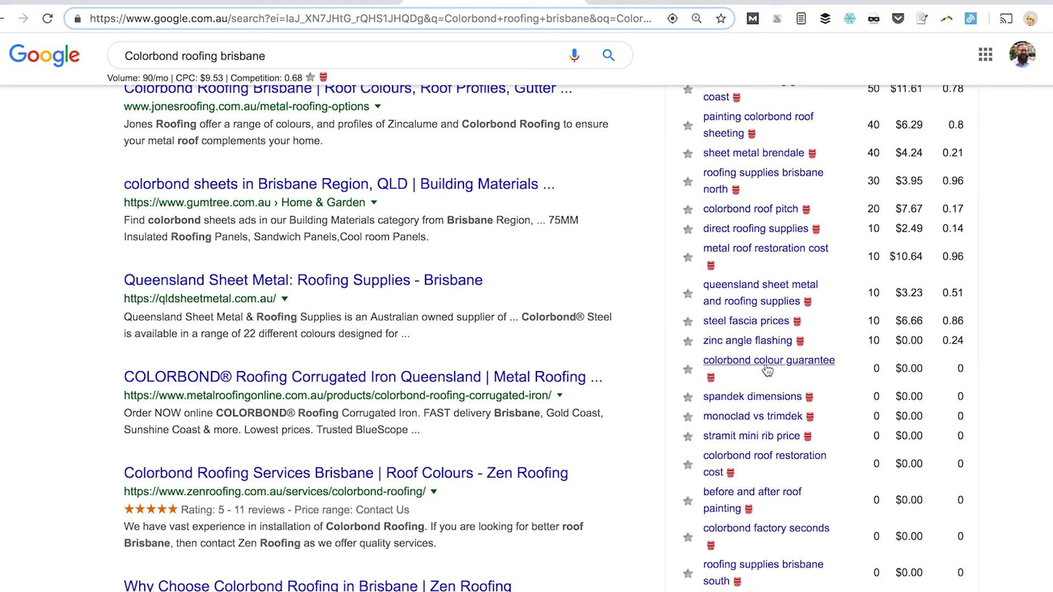
{"action": "scroll", "coordinate": [768, 372], "scroll_direction": "up", "scroll_amount": 8}
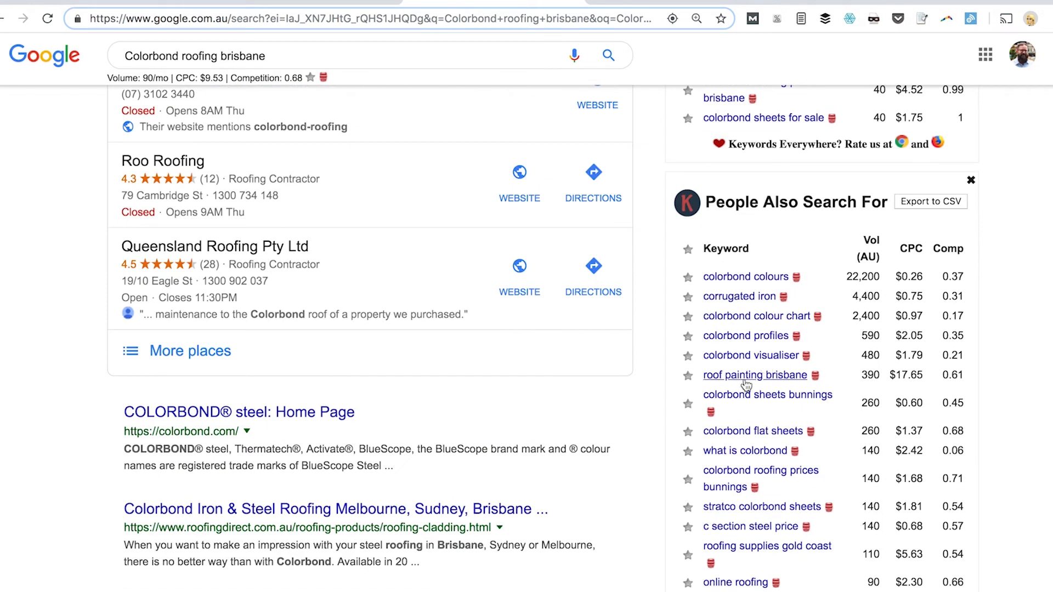
Step: Return to the ROOF.seo.mapping spreadsheet and check the scored keyword list against the page-mapping sheet
{"action": "left_click", "coordinate": [340, 3]}
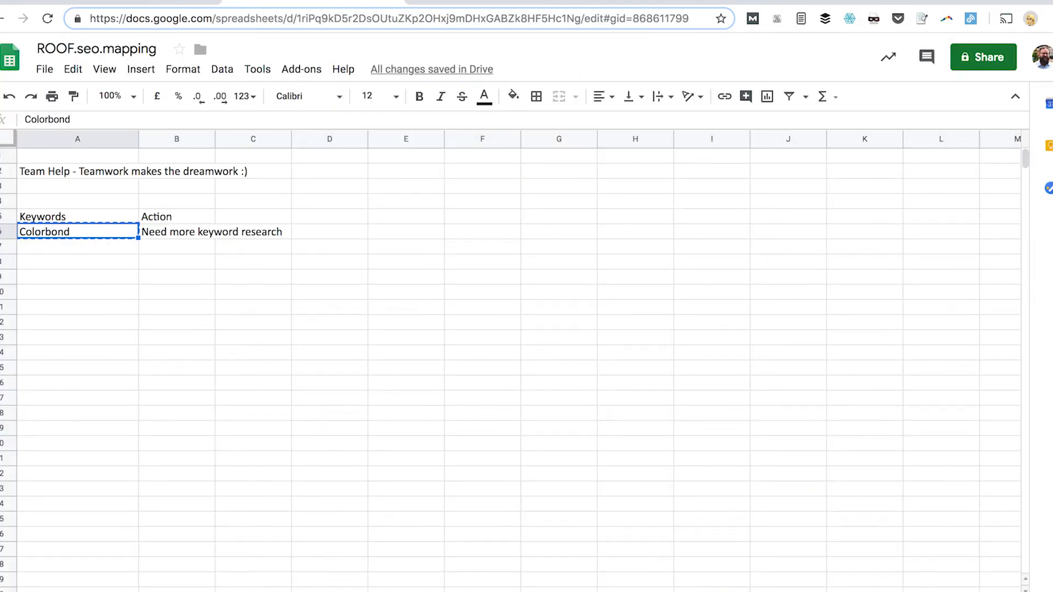
{"action": "left_click", "coordinate": [299, 590]}
{"action": "scroll", "coordinate": [220, 373], "scroll_direction": "up", "scroll_amount": 4}
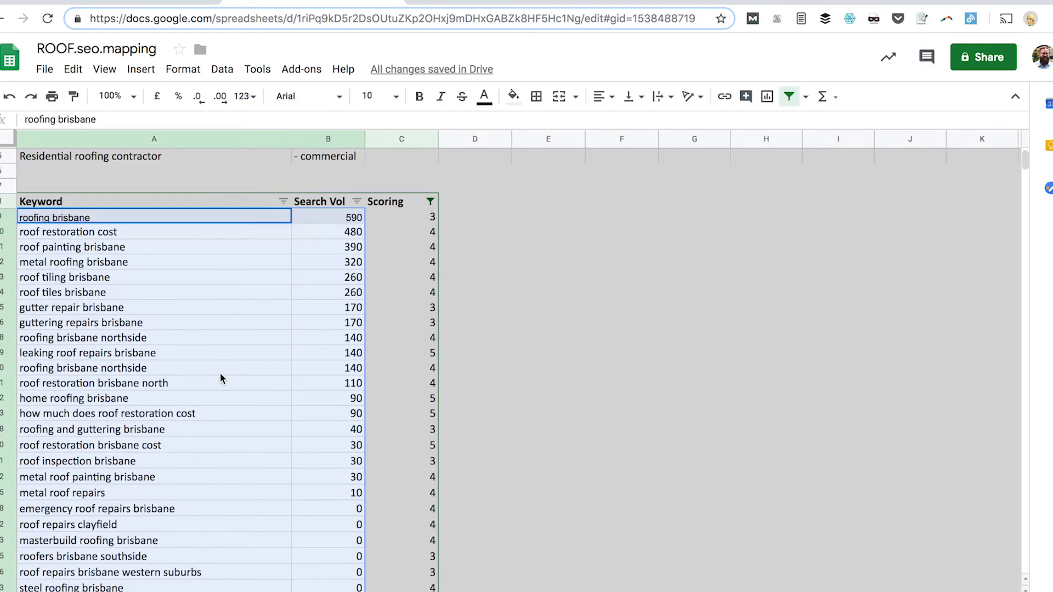
{"action": "left_click", "coordinate": [206, 352]}
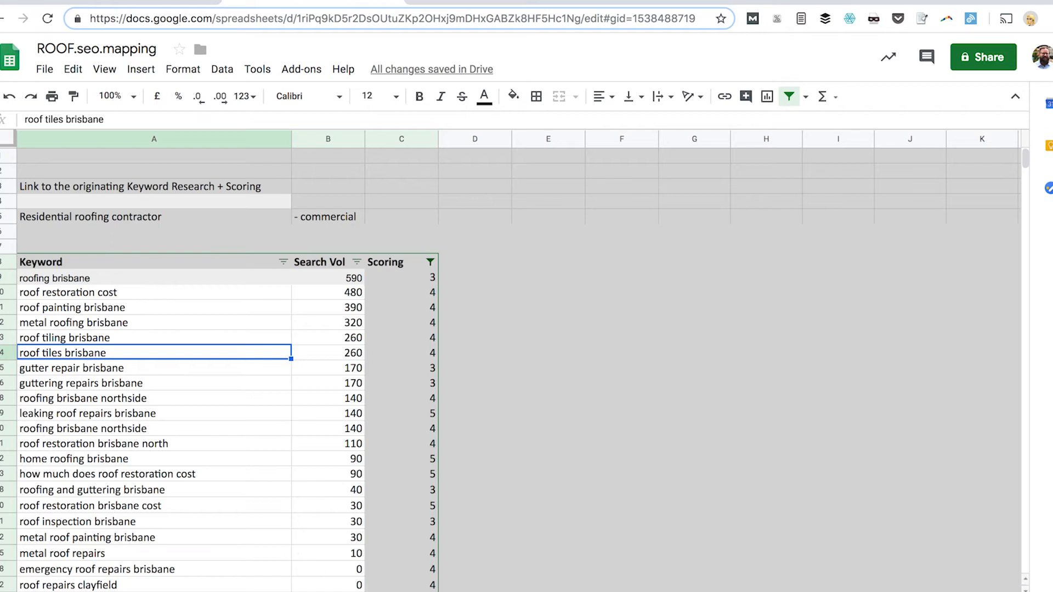
{"action": "left_click", "coordinate": [406, 591]}
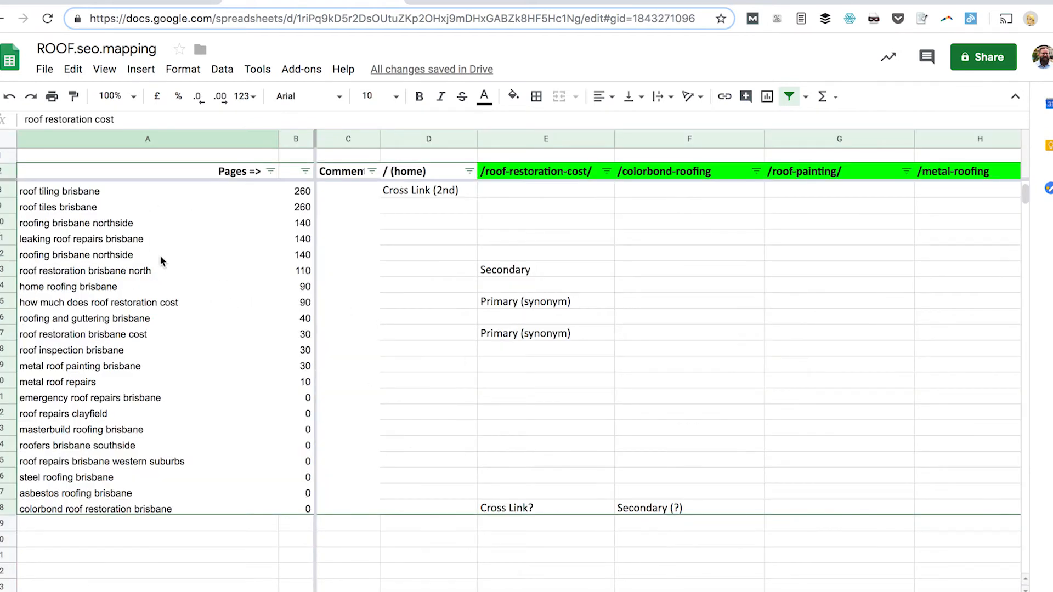
{"action": "left_click", "coordinate": [227, 222]}
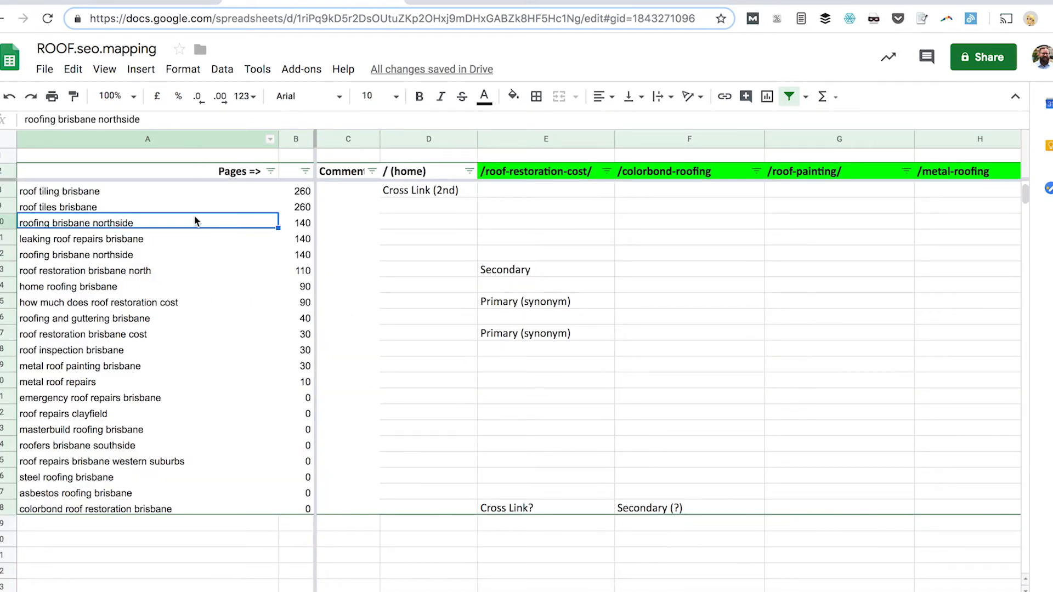
{"action": "left_click", "coordinate": [622, 241]}
{"action": "left_click", "coordinate": [673, 188]}
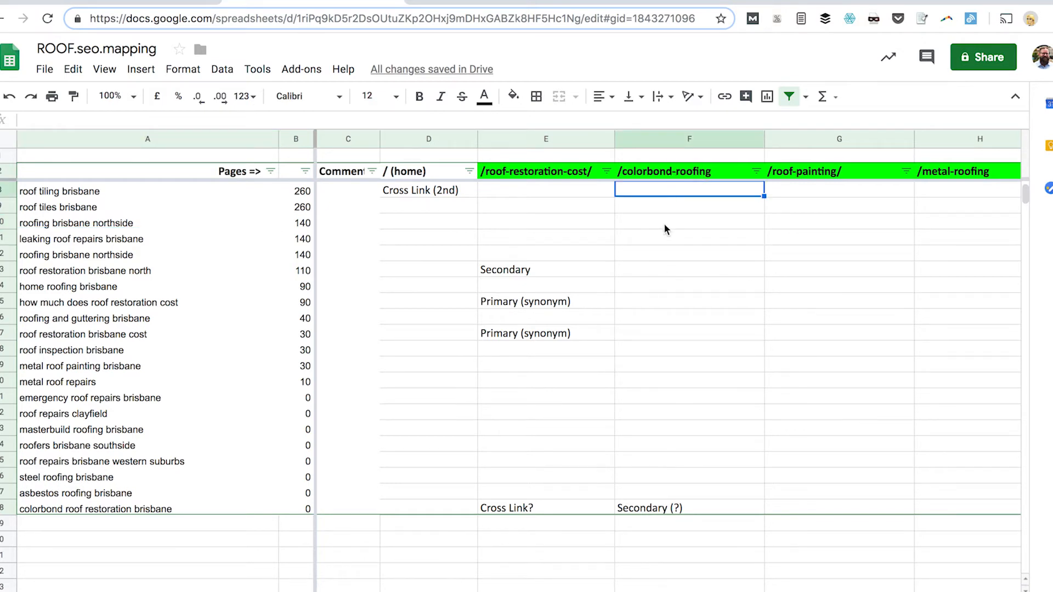
{"action": "left_click", "coordinate": [594, 271]}
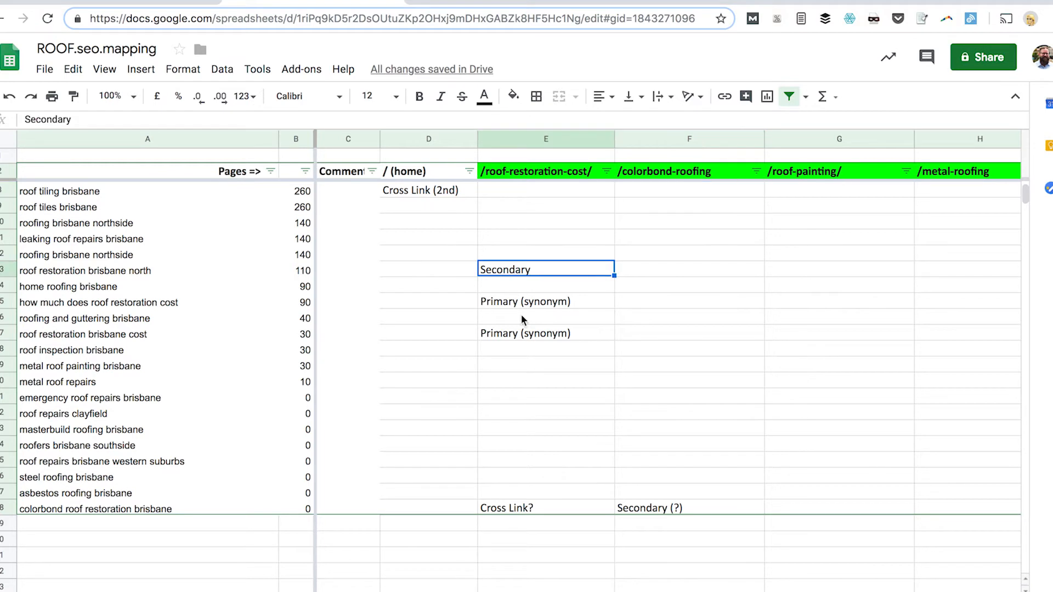
{"action": "left_click", "coordinate": [549, 333]}
{"action": "left_click", "coordinate": [595, 224]}
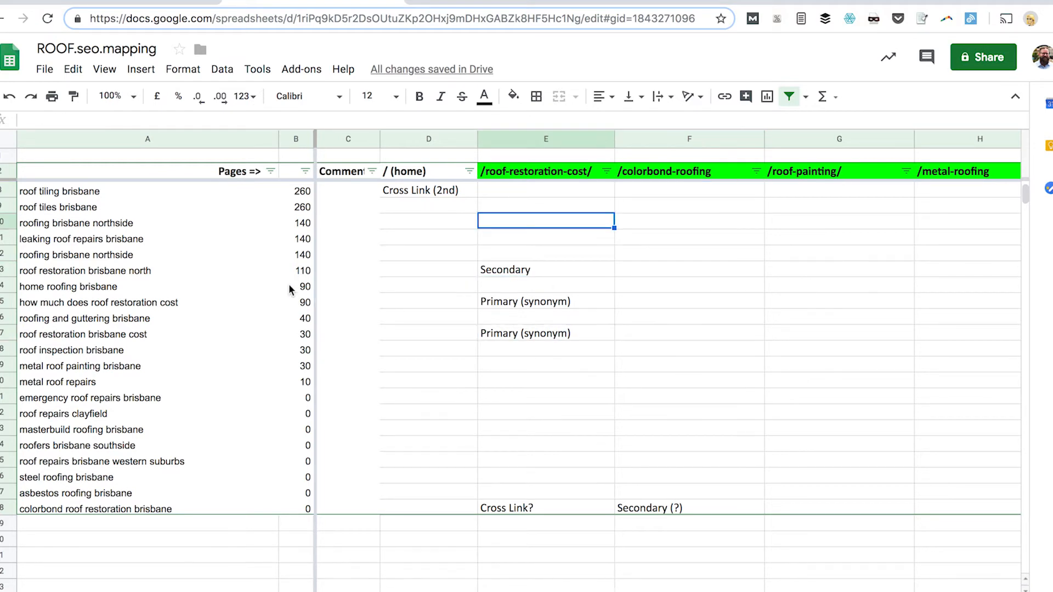
{"action": "left_click", "coordinate": [508, 318]}
{"action": "scroll", "coordinate": [542, 337], "scroll_direction": "up", "scroll_amount": 3}
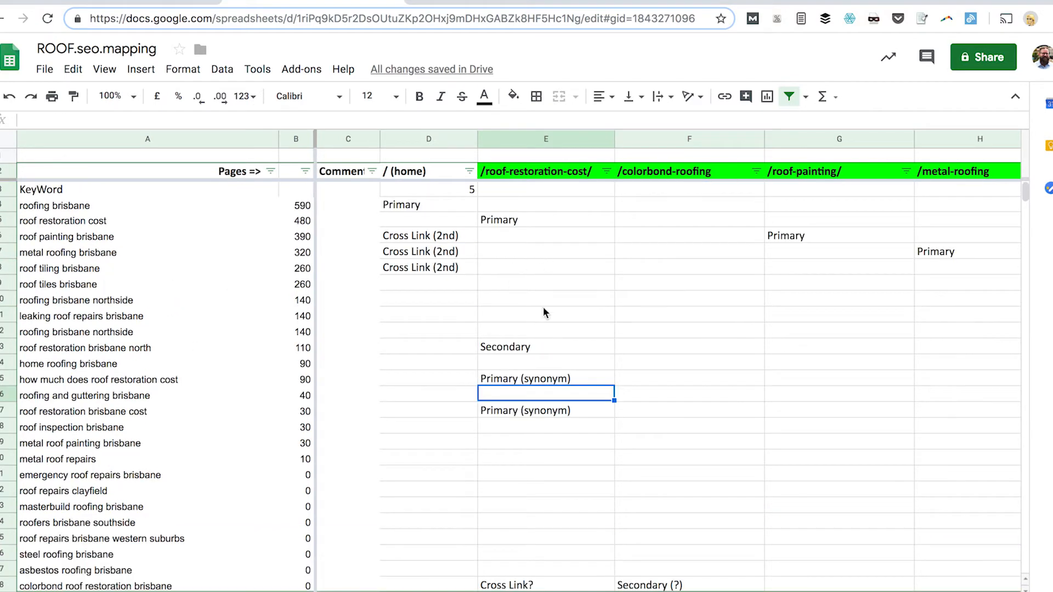
{"action": "left_click", "coordinate": [141, 222]}
Step: Filter the keyword column to show only rows whose text contains "restor"
{"action": "left_click", "coordinate": [271, 171]}
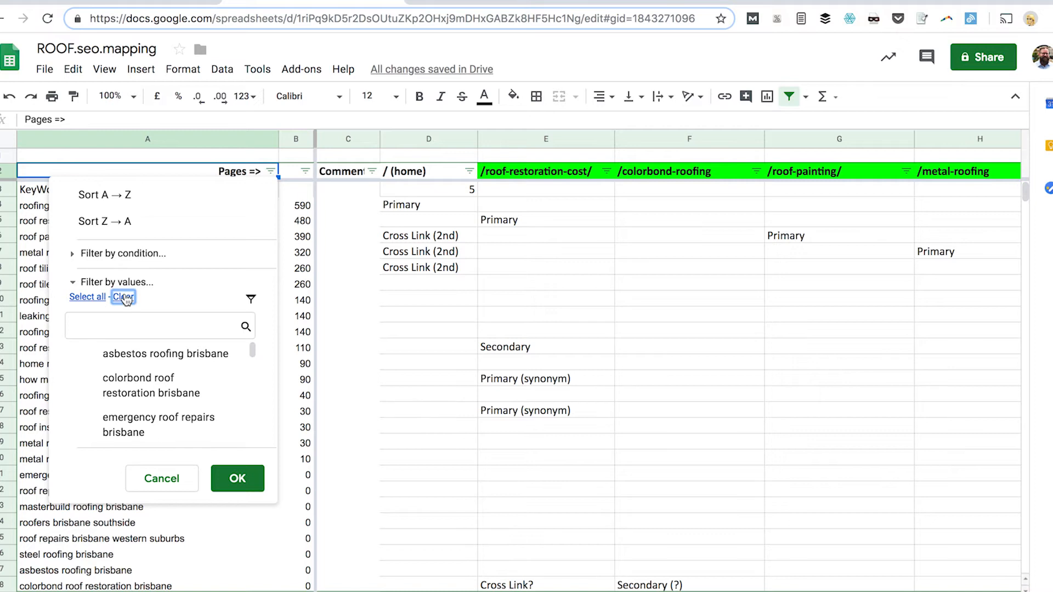
{"action": "left_click", "coordinate": [118, 253]}
{"action": "left_click", "coordinate": [116, 280]}
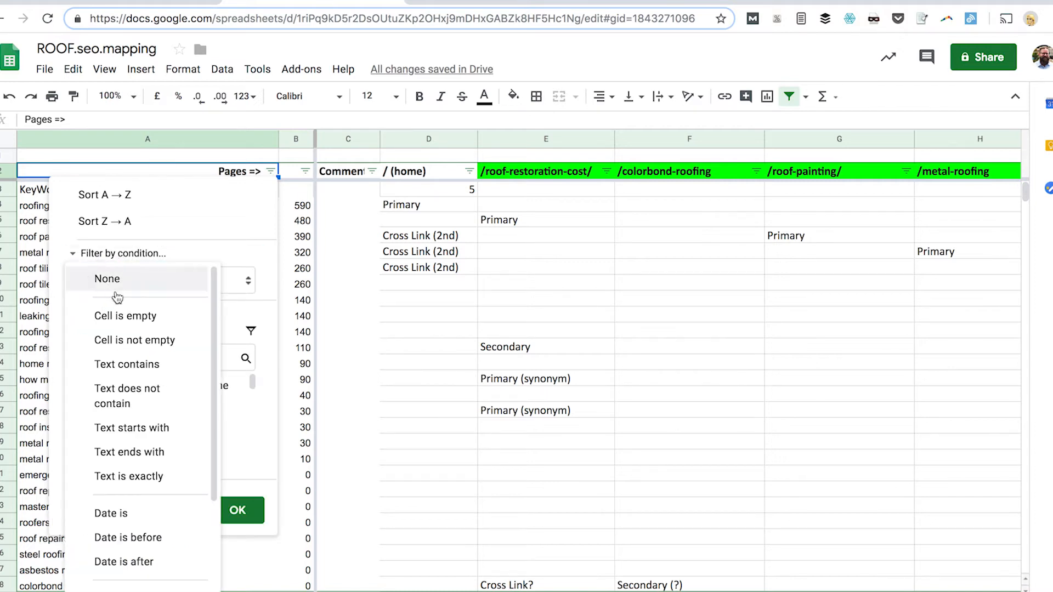
{"action": "left_click", "coordinate": [124, 365]}
{"action": "left_click", "coordinate": [154, 303]}
{"action": "type", "text": "restor"}
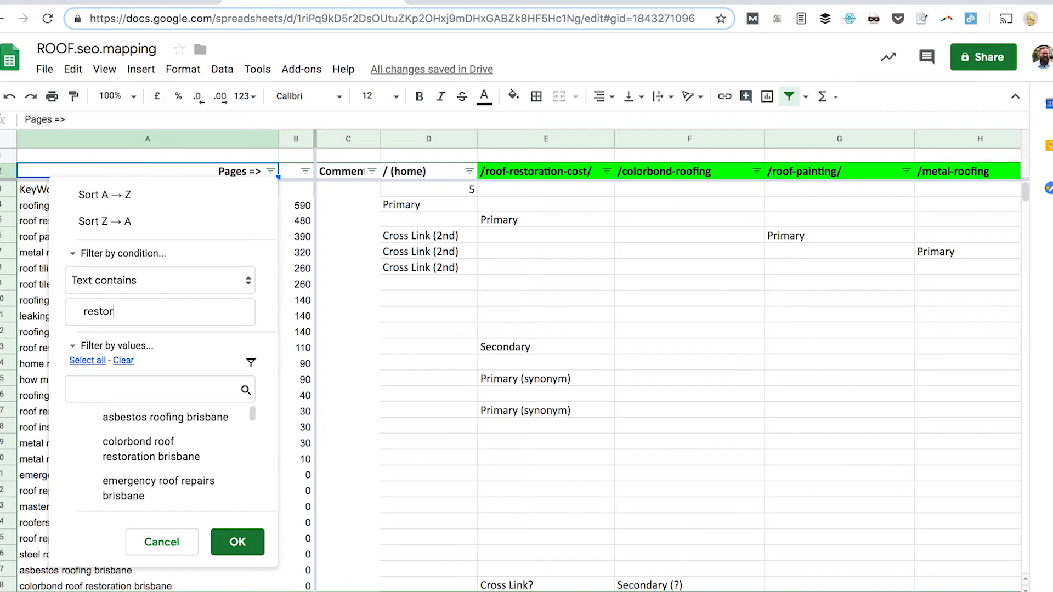
{"action": "key", "text": "Return"}
Step: Review the filtered restoration keywords alongside their primary, synonym, secondary and cross-link assignments in the /roof-restoration-cost/ column
{"action": "left_click", "coordinate": [134, 204]}
{"action": "left_click", "coordinate": [159, 225]}
{"action": "left_click", "coordinate": [181, 253]}
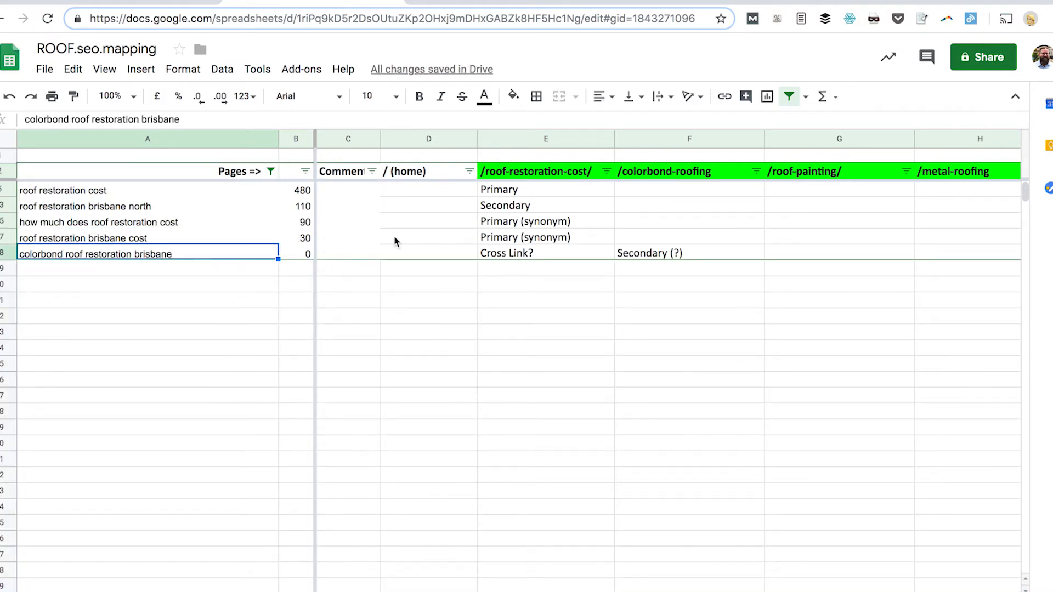
{"action": "left_click_drag", "start_coordinate": [536, 191], "coordinate": [521, 261]}
{"action": "left_click", "coordinate": [553, 238]}
{"action": "left_click", "coordinate": [547, 270]}
{"action": "left_click_drag", "start_coordinate": [545, 223], "coordinate": [553, 239]}
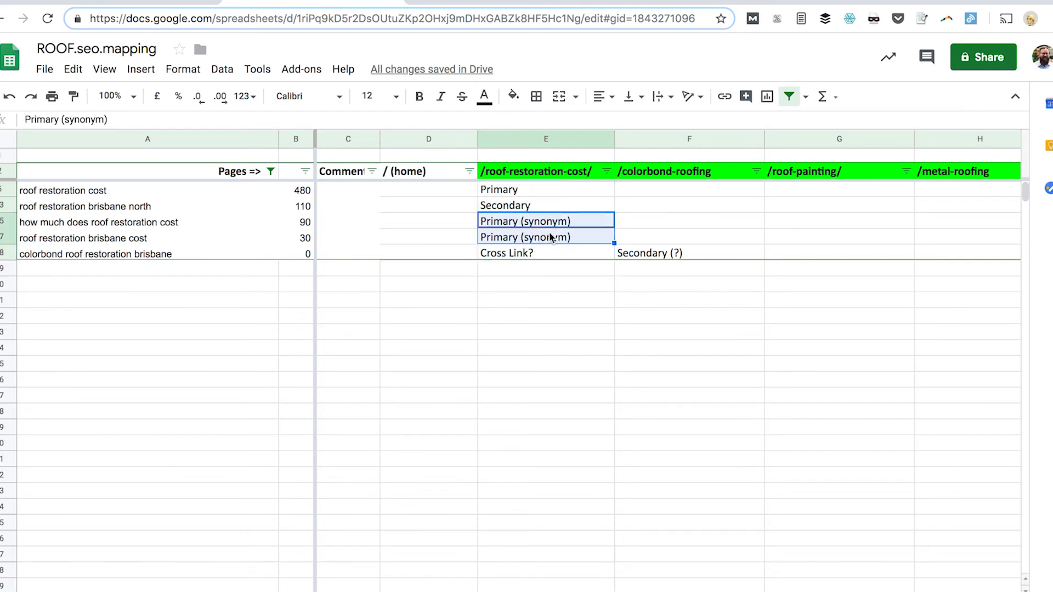
{"action": "left_click_drag", "start_coordinate": [99, 192], "coordinate": [99, 271]}
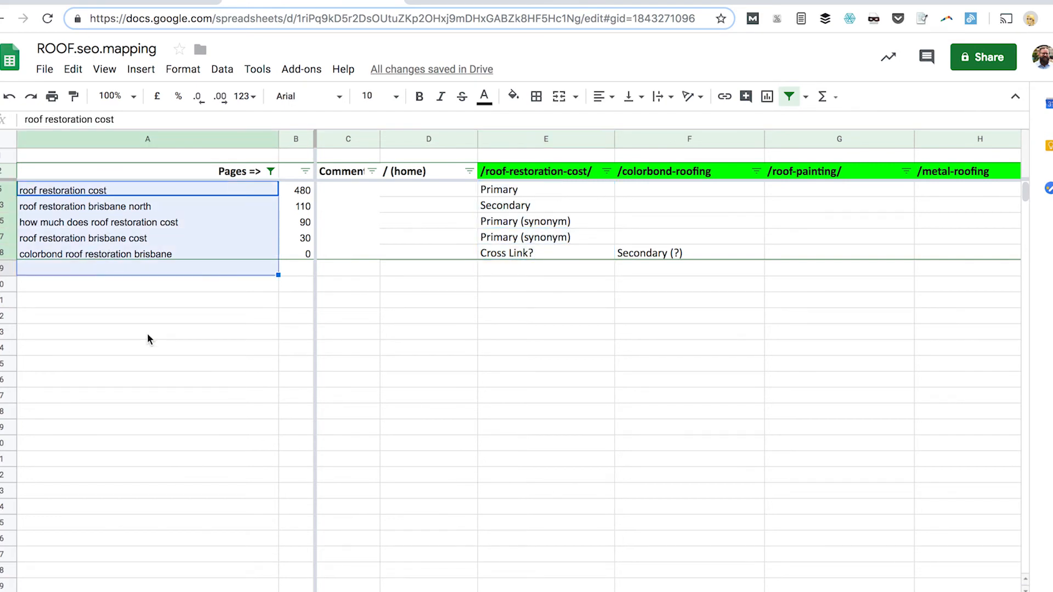
{"action": "left_click_drag", "start_coordinate": [576, 191], "coordinate": [575, 266]}
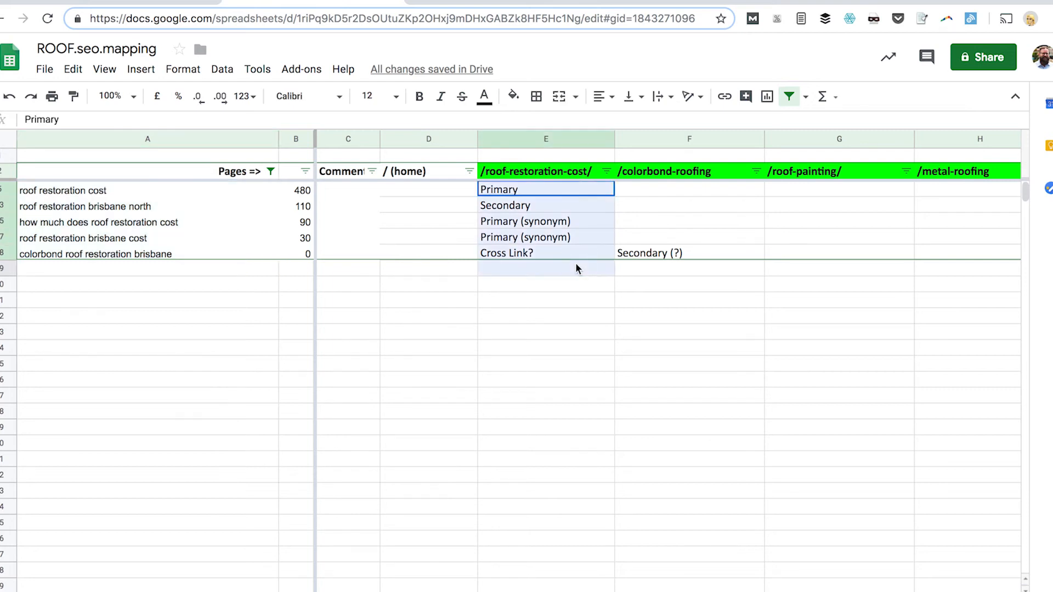
{"action": "left_click", "coordinate": [564, 297]}
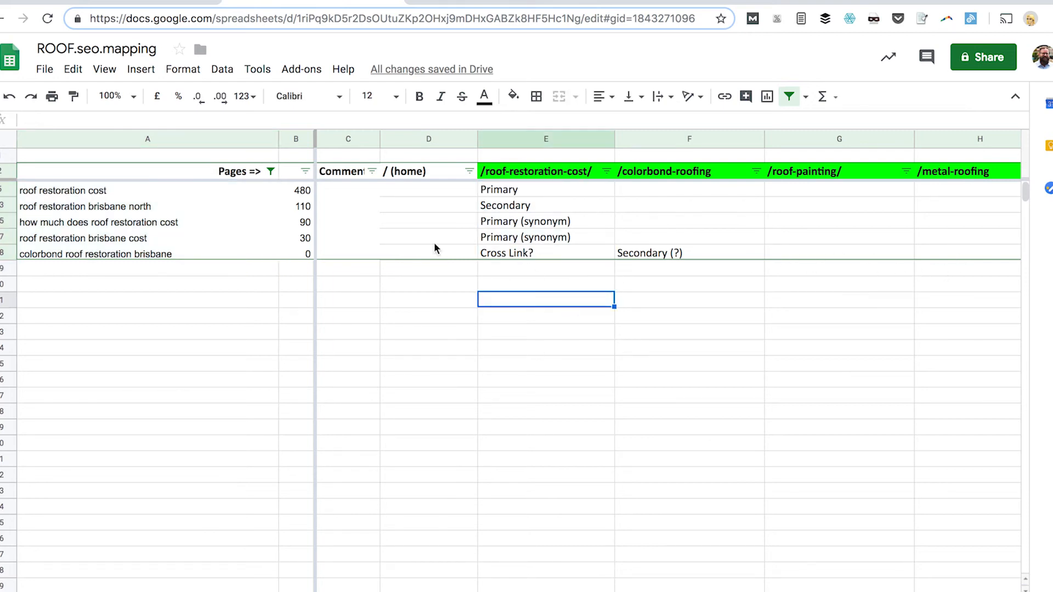
{"action": "left_click", "coordinate": [200, 191]}
{"action": "left_click", "coordinate": [788, 220]}
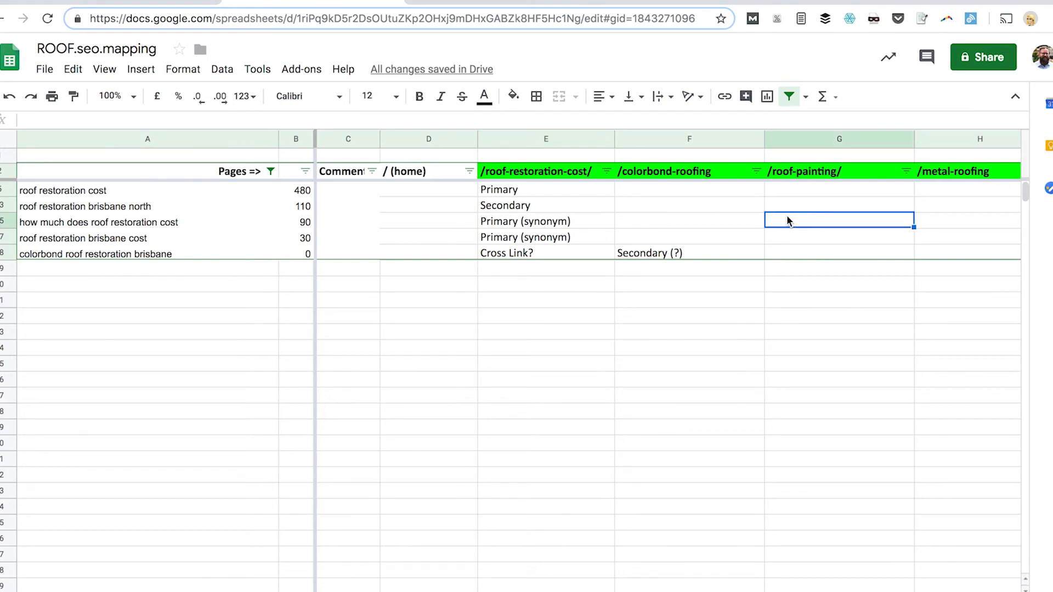
Step: Look across the remaining page columns, such as /metal-roofing, /roof-tiling and /gutter-repair, for where the restoration keywords could also fit
{"action": "key", "text": "Right"}
{"action": "key", "text": "Right"}
{"action": "key", "text": "Right"}
{"action": "key", "text": "Up"}
{"action": "key", "text": "Up"}
{"action": "key", "text": "Right"}
{"action": "key", "text": "Right"}
{"action": "key", "text": "Left"}
{"action": "key", "text": "Left"}
{"action": "key", "text": "Left"}
{"action": "key", "text": "Left"}
{"action": "key", "text": "Left"}
{"action": "key", "text": "Left"}
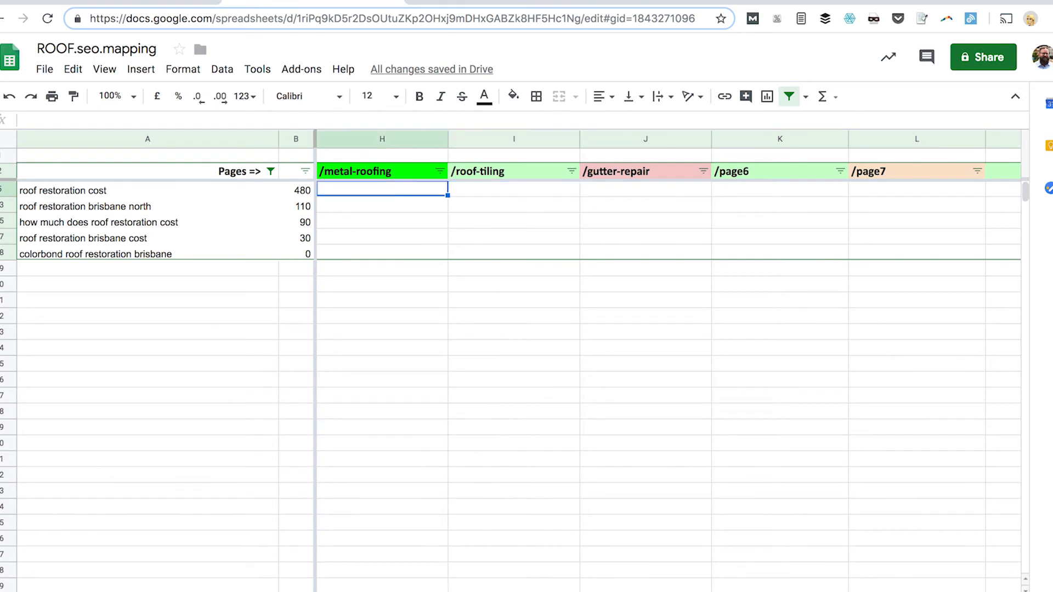
{"action": "key", "text": "Right"}
{"action": "key", "text": "Right"}
{"action": "key", "text": "Right"}
{"action": "key", "text": "Right"}
{"action": "key", "text": "Down"}
{"action": "key", "text": "Left"}
{"action": "key", "text": "Up"}
{"action": "key", "text": "Right"}
{"action": "key", "text": "Down"}
{"action": "key", "text": "Down"}
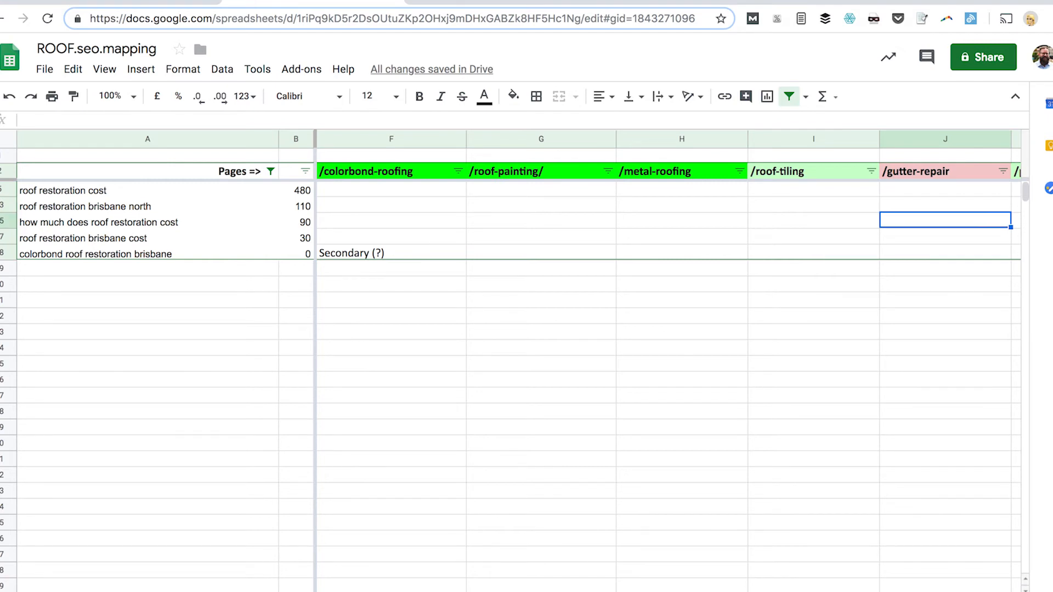
{"action": "key", "text": "Left"}
{"action": "key", "text": "Left"}
{"action": "key", "text": "Left"}
{"action": "key", "text": "Left"}
{"action": "key", "text": "Left"}
{"action": "key", "text": "Left"}
Step: Enter "Cross Link to Colorbond page" for "colorbond roof restoration brisbane" in the /metal-roofing column
{"action": "key", "text": "Right"}
{"action": "key", "text": "Right"}
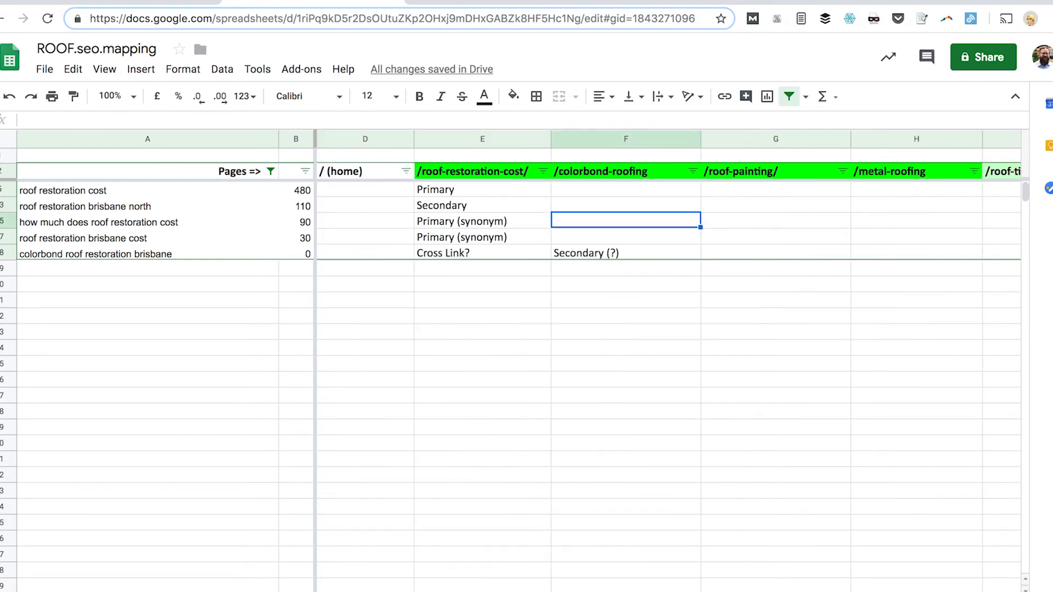
{"action": "key", "text": "Right"}
{"action": "key", "text": "Right"}
{"action": "key", "text": "Down"}
{"action": "key", "text": "Down"}
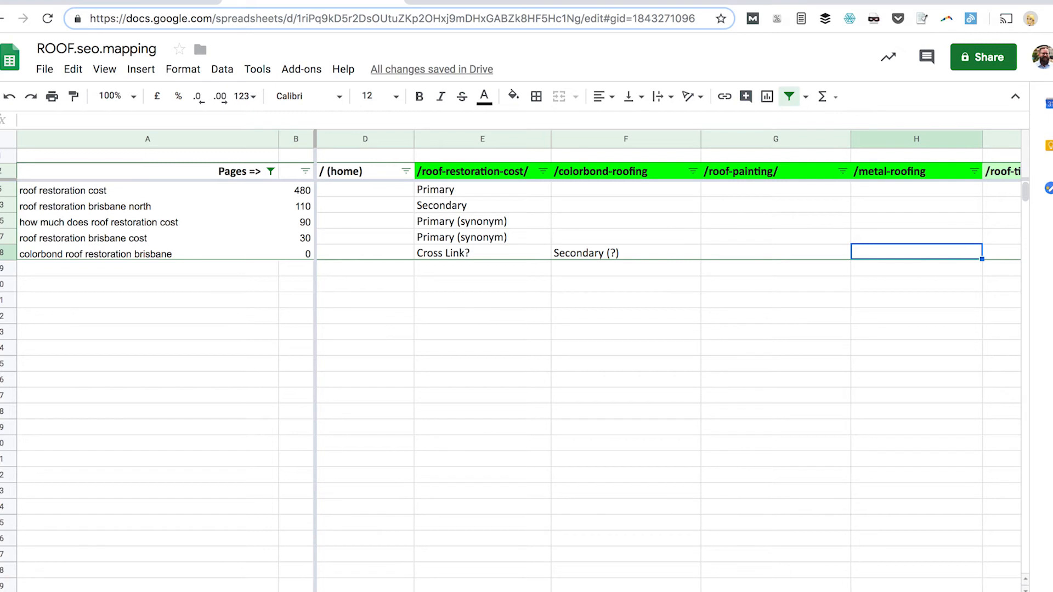
{"action": "type", "text": "Color"}
{"action": "key", "text": "BackSpace"}
{"action": "key", "text": "BackSpace"}
{"action": "key", "text": "BackSpace"}
{"action": "key", "text": "BackSpace"}
{"action": "key", "text": "BackSpace"}
{"action": "type", "text": "Cross Link"}
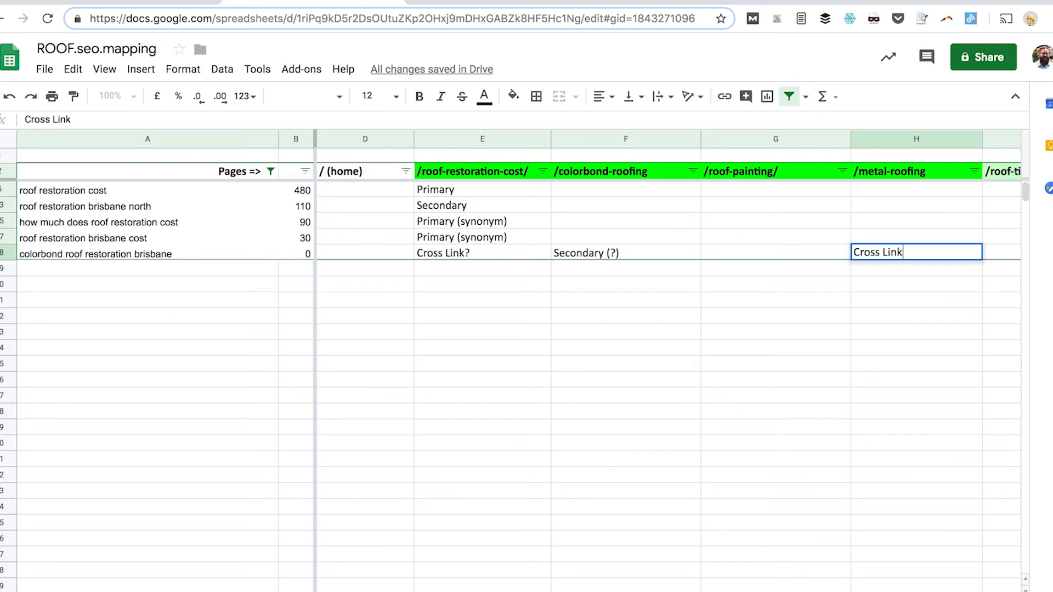
{"action": "type", "text": " to Colorbond page"}
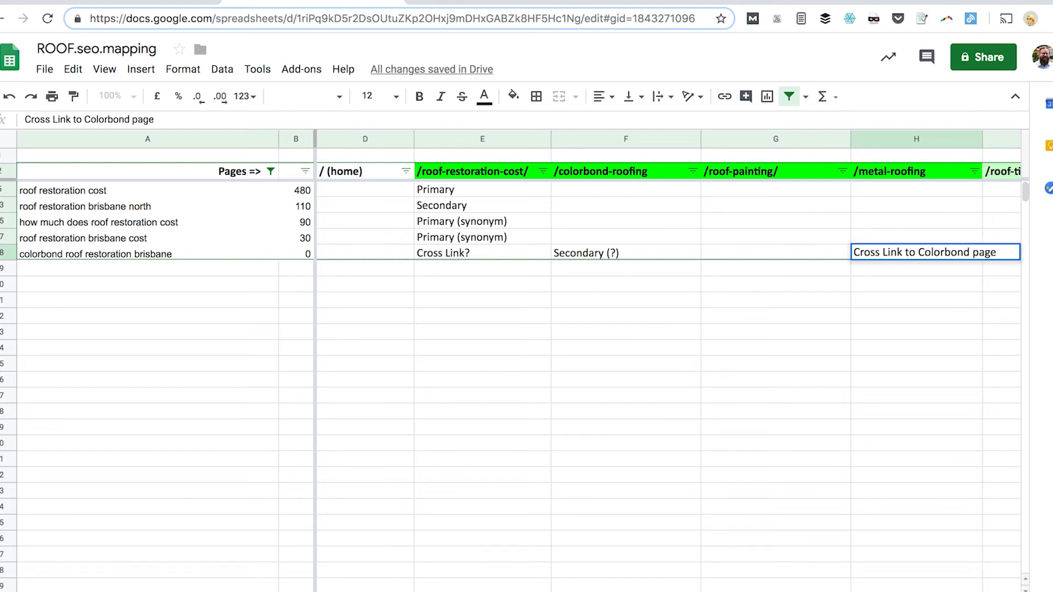
{"action": "key", "text": "Return"}
{"action": "key", "text": "Up"}
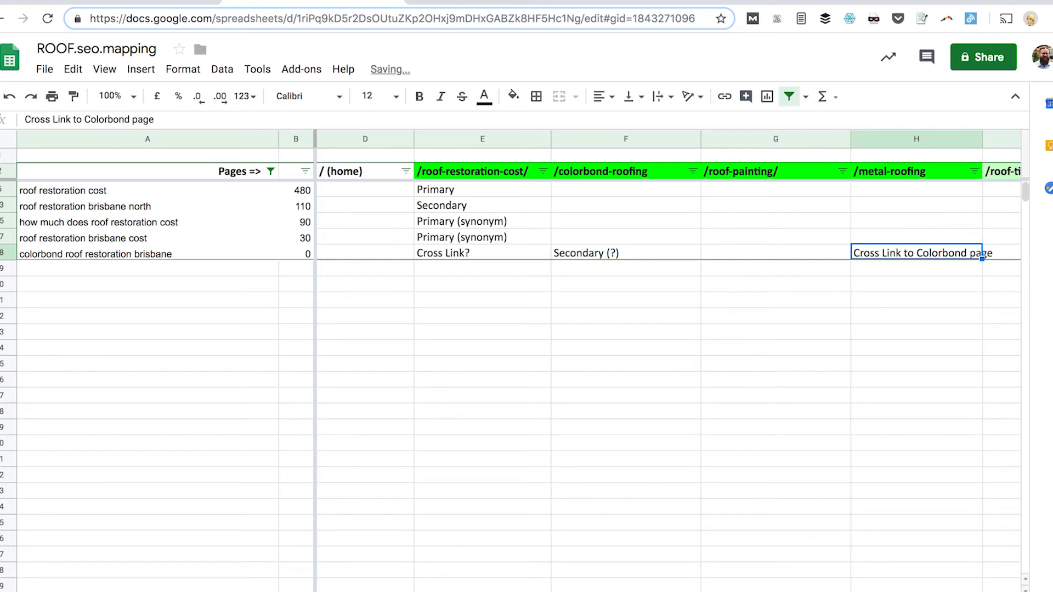
Step: Recheck the restoration keywords against their page assignments, and switch to the "SEO Coach - KeyWords" presentation in Google Slides
{"action": "left_click", "coordinate": [614, 257]}
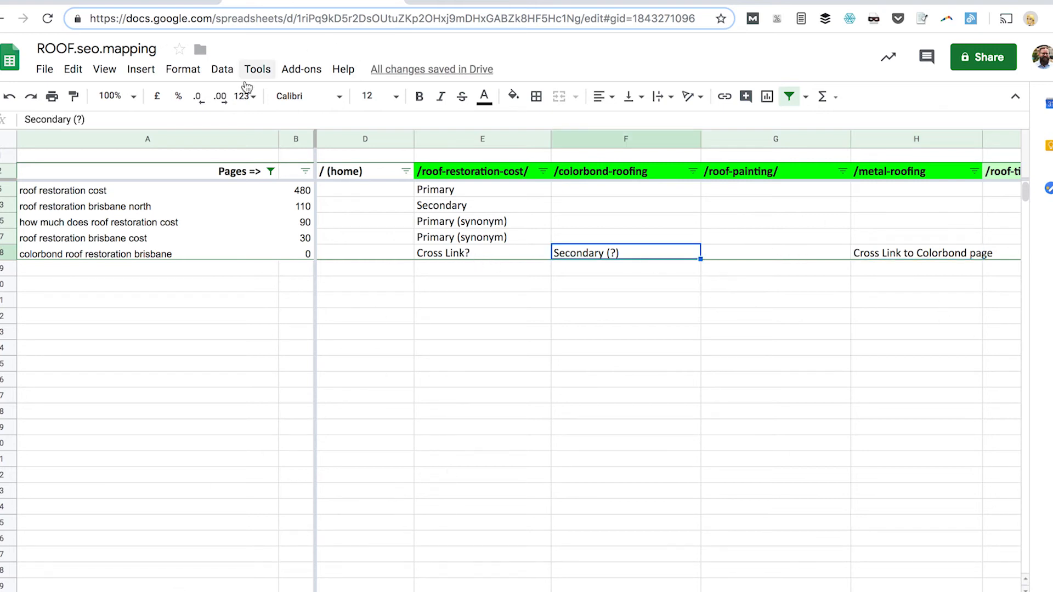
{"action": "left_click", "coordinate": [483, 206]}
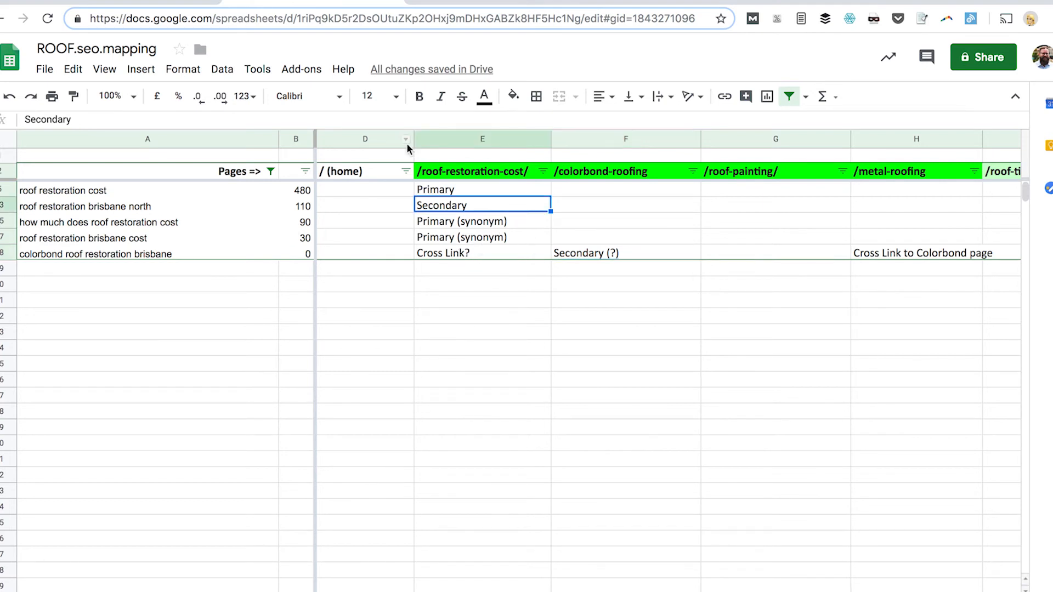
{"action": "left_click_drag", "start_coordinate": [458, 189], "coordinate": [453, 269]}
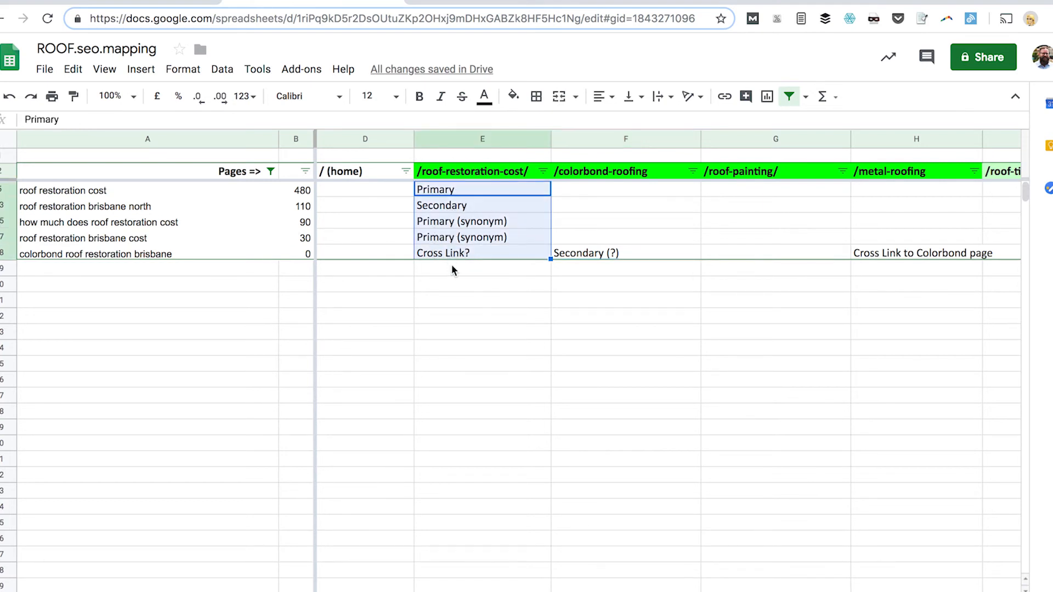
{"action": "left_click_drag", "start_coordinate": [170, 193], "coordinate": [173, 275]}
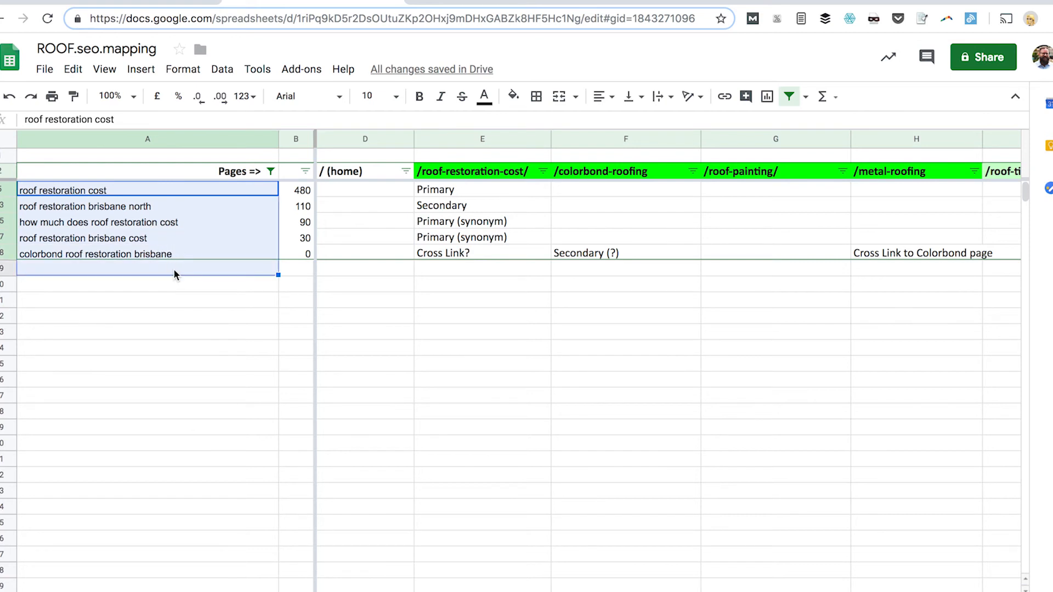
{"action": "left_click", "coordinate": [177, 256]}
{"action": "left_click_drag", "start_coordinate": [194, 190], "coordinate": [188, 263]}
{"action": "left_click", "coordinate": [137, 371]}
{"action": "left_click", "coordinate": [147, 2]}
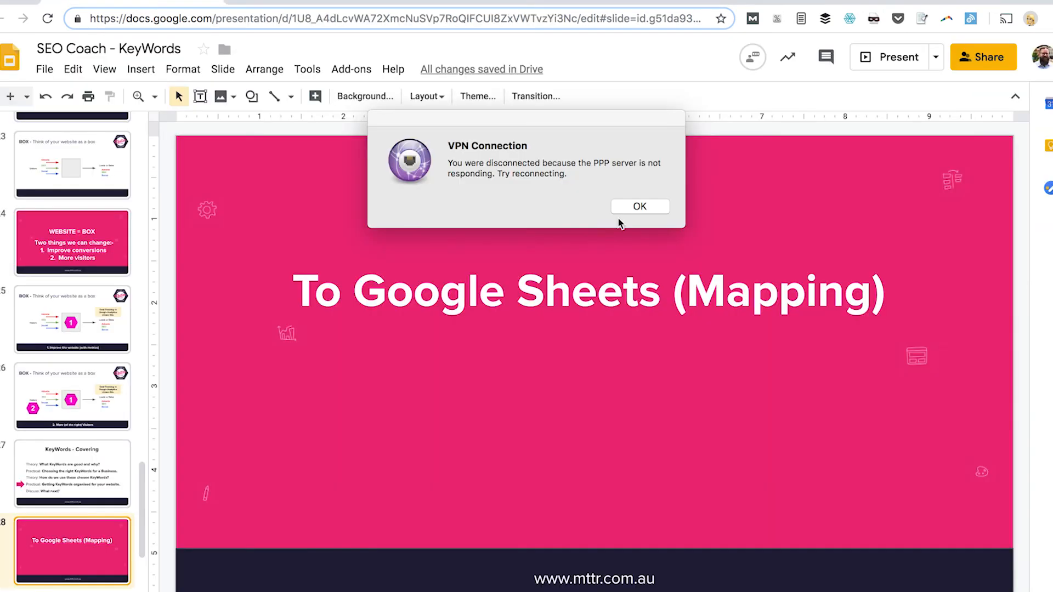